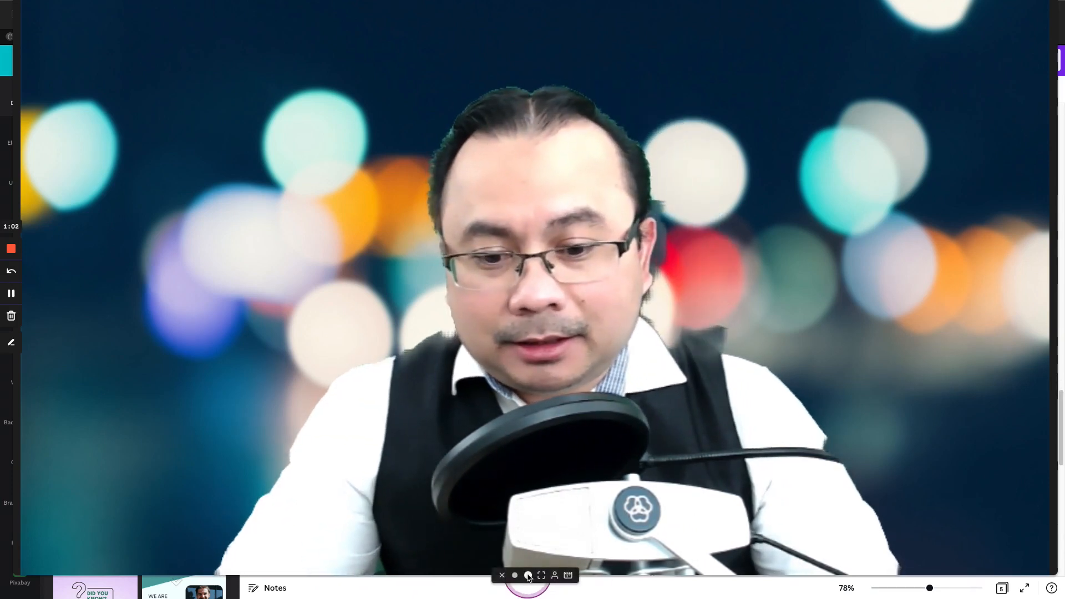
left_click(528, 576)
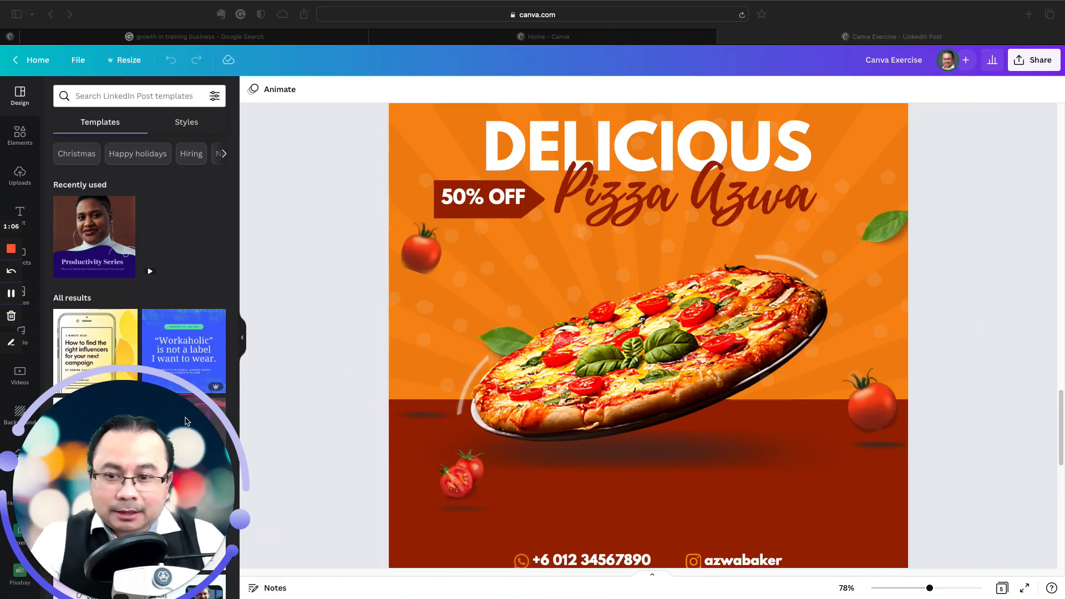
left_click_drag(191, 399, 317, 156)
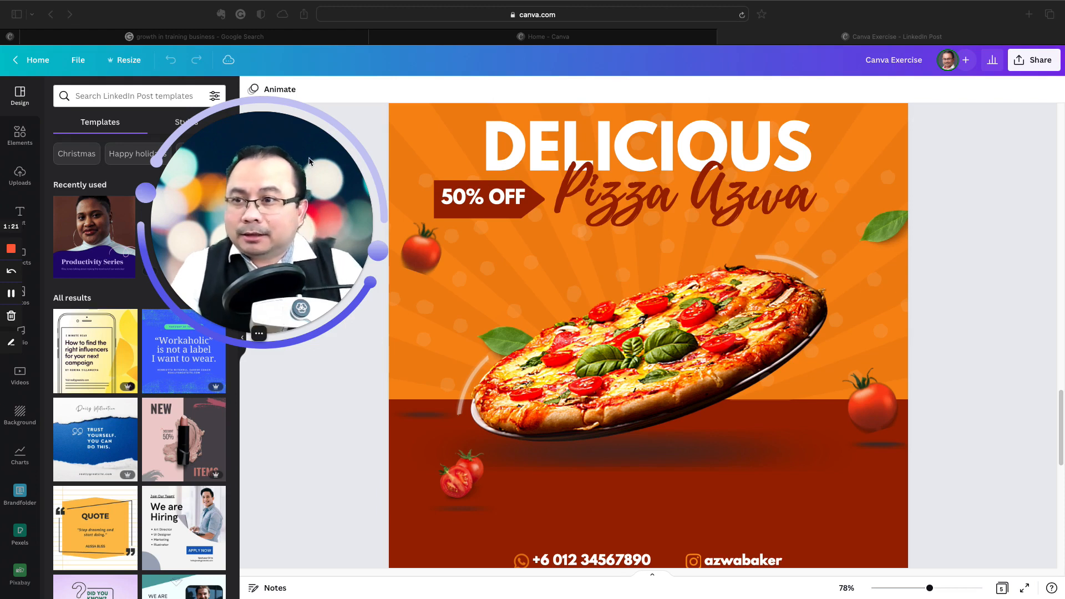
left_click(80, 65)
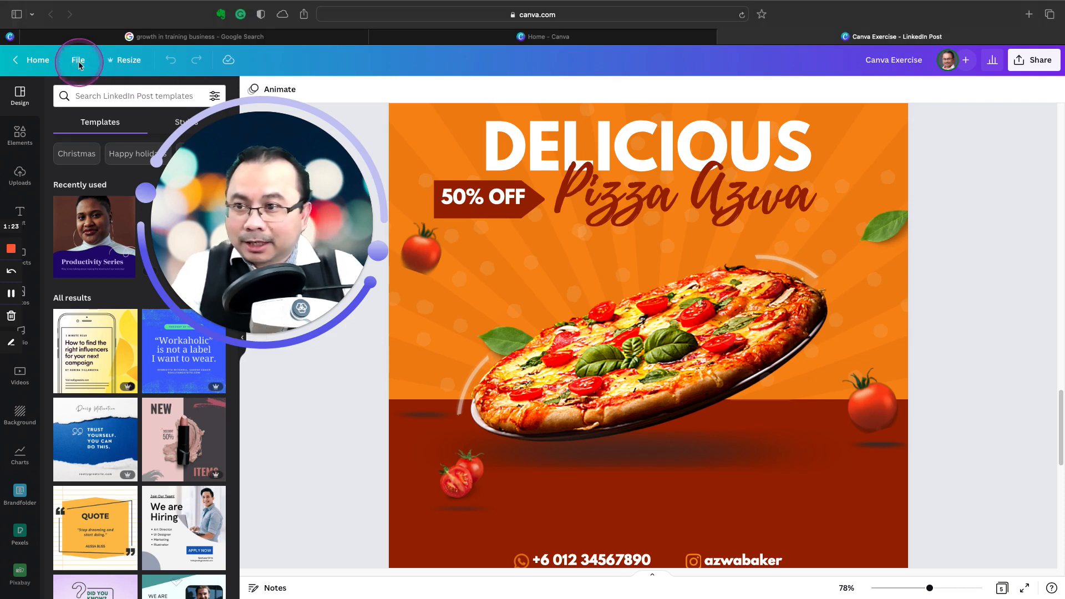
left_click(79, 65)
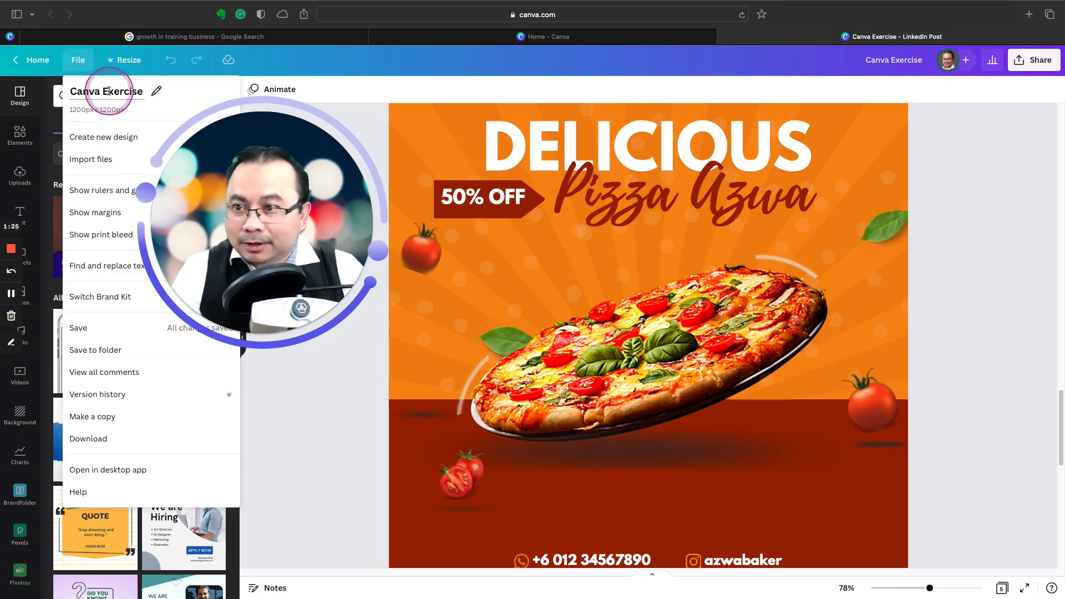
left_click_drag(300, 147, 923, 140)
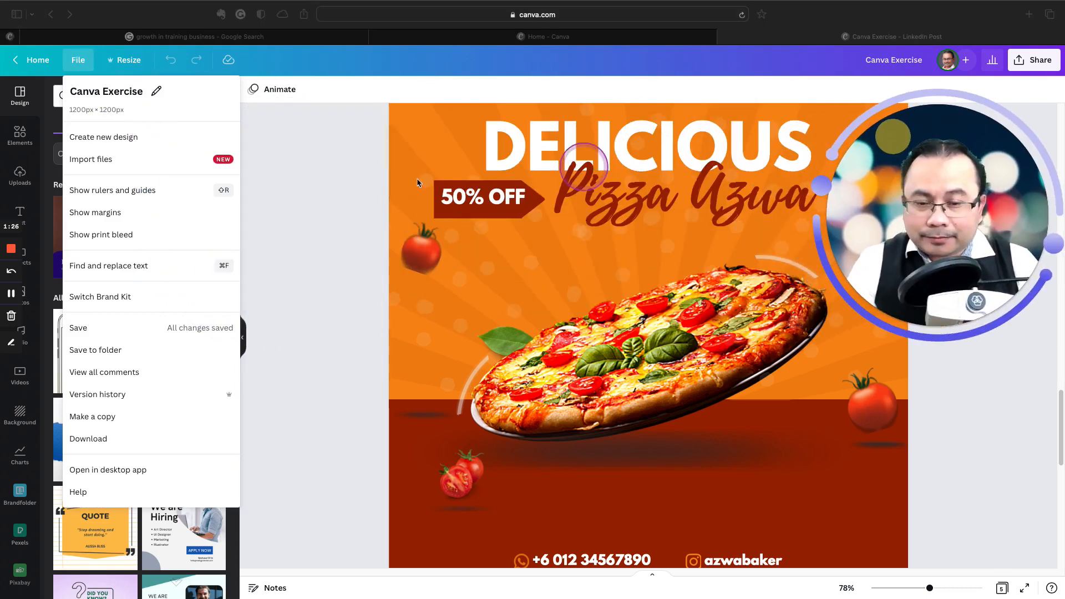
left_click(86, 139)
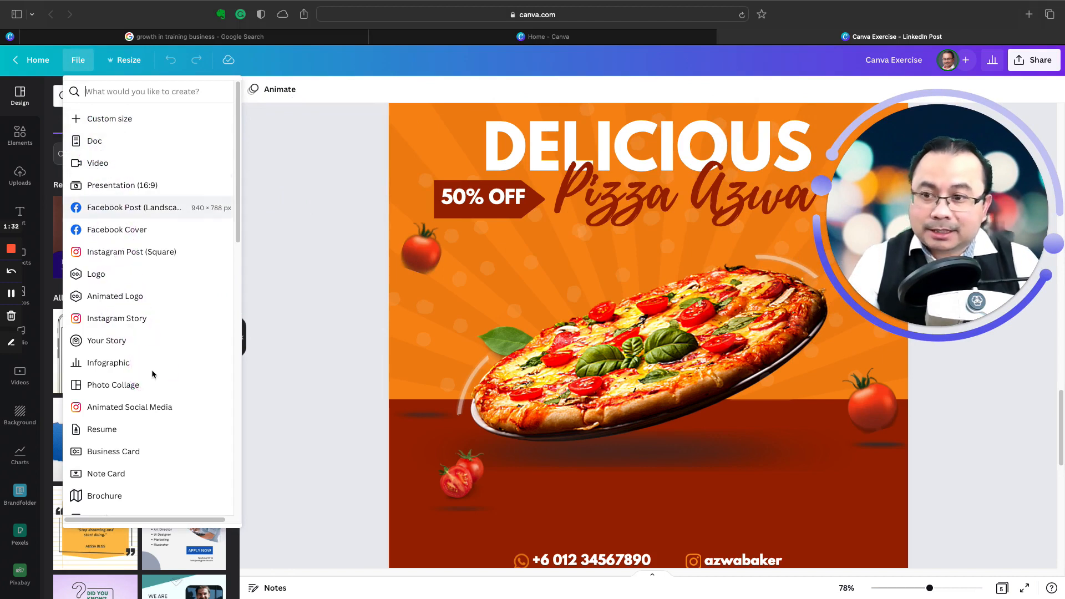
left_click_drag(152, 370, 104, 257)
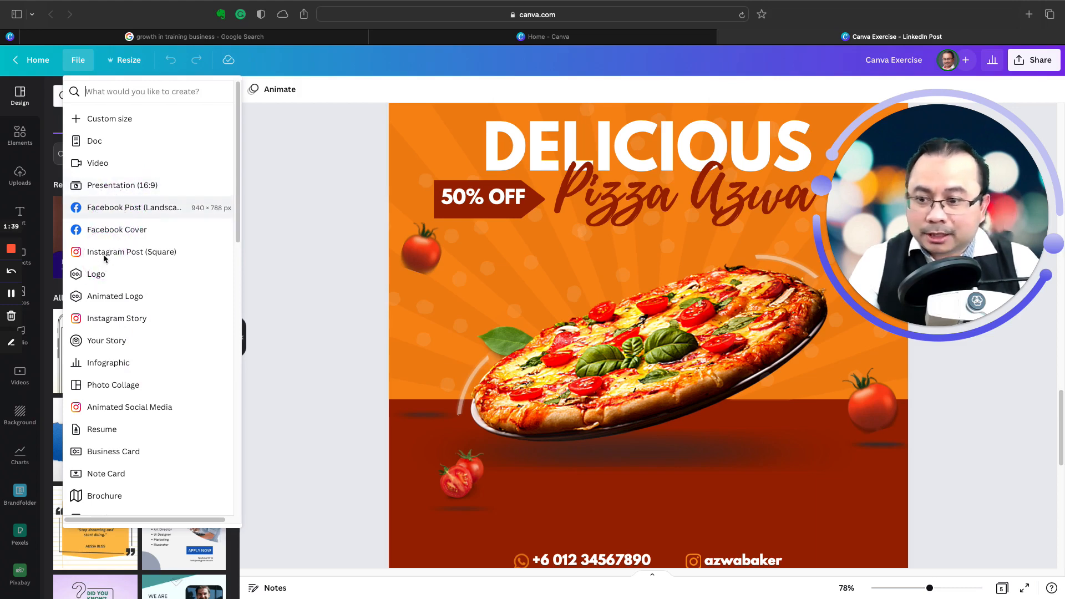
left_click(75, 63)
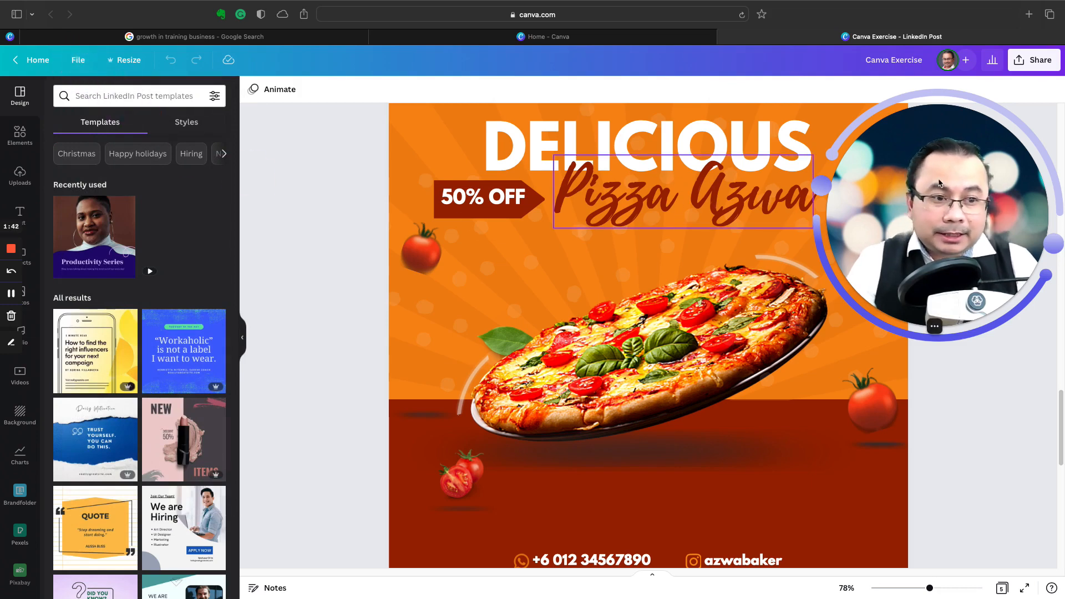
left_click_drag(963, 183, 280, 177)
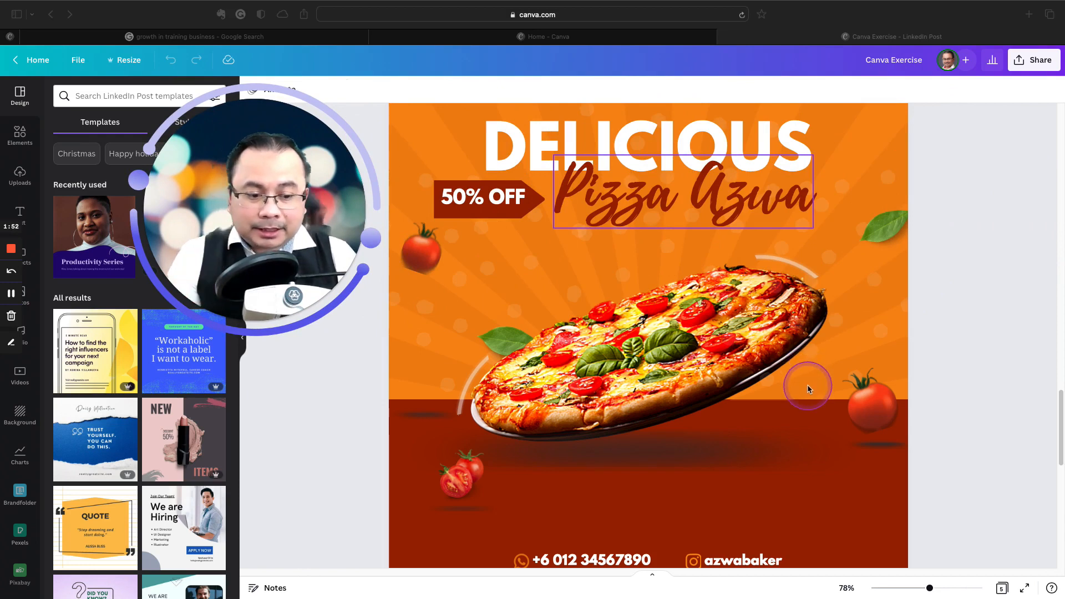
Step: Add a new blank page directly after the pizza poster on page 4
scroll(808, 386, "down", 1)
scroll(807, 388, "up", 4)
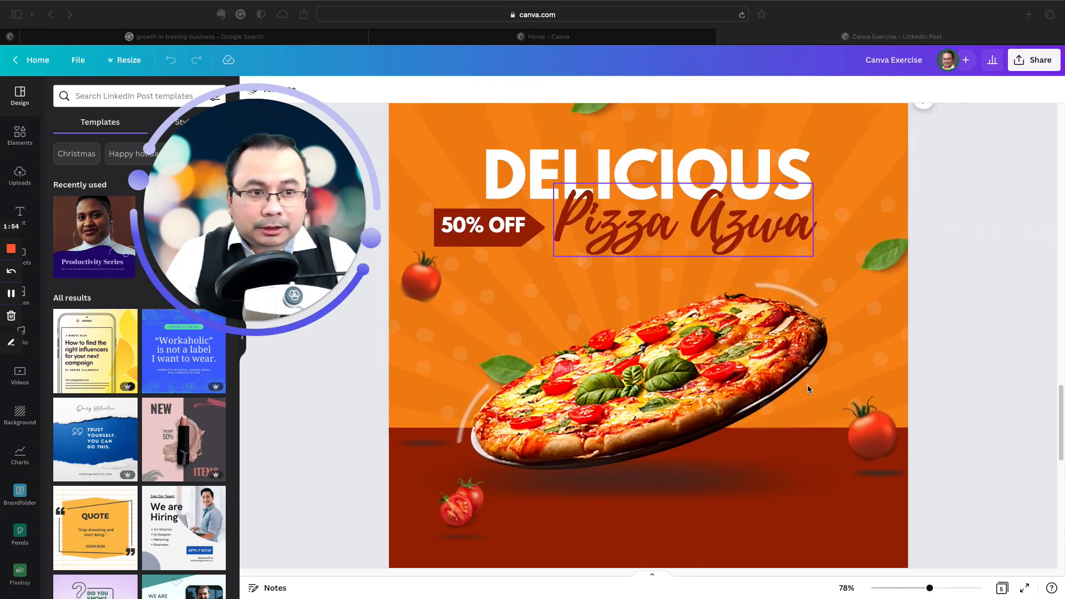
scroll(807, 389, "up", 2)
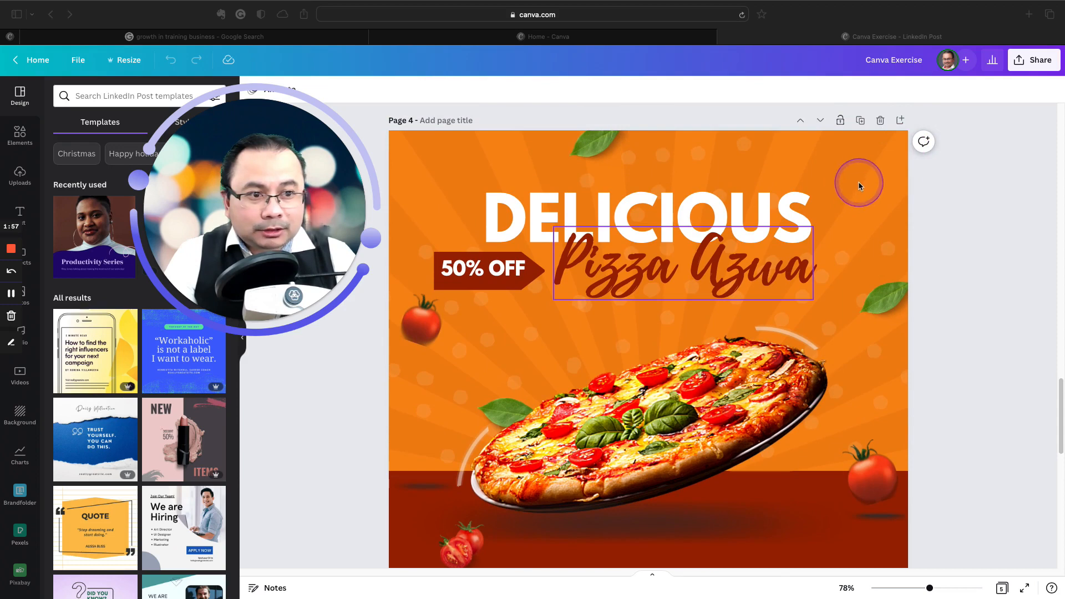
left_click(899, 121)
left_click(900, 121)
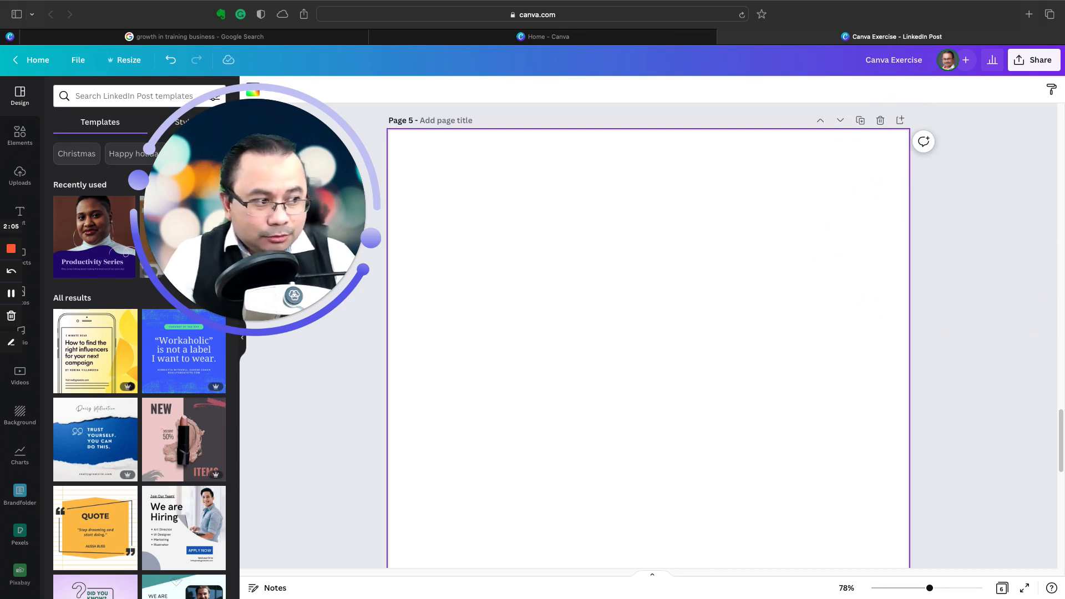
key("ctrl+Up")
key("ctrl+Up")
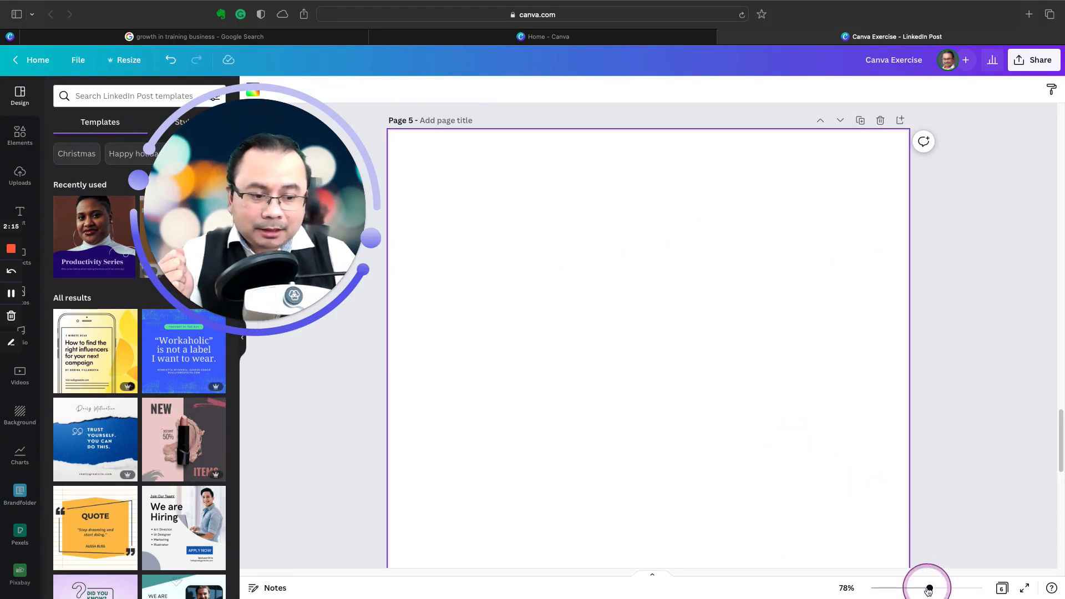
left_click_drag(928, 589, 925, 588)
scroll(744, 455, "down", 1)
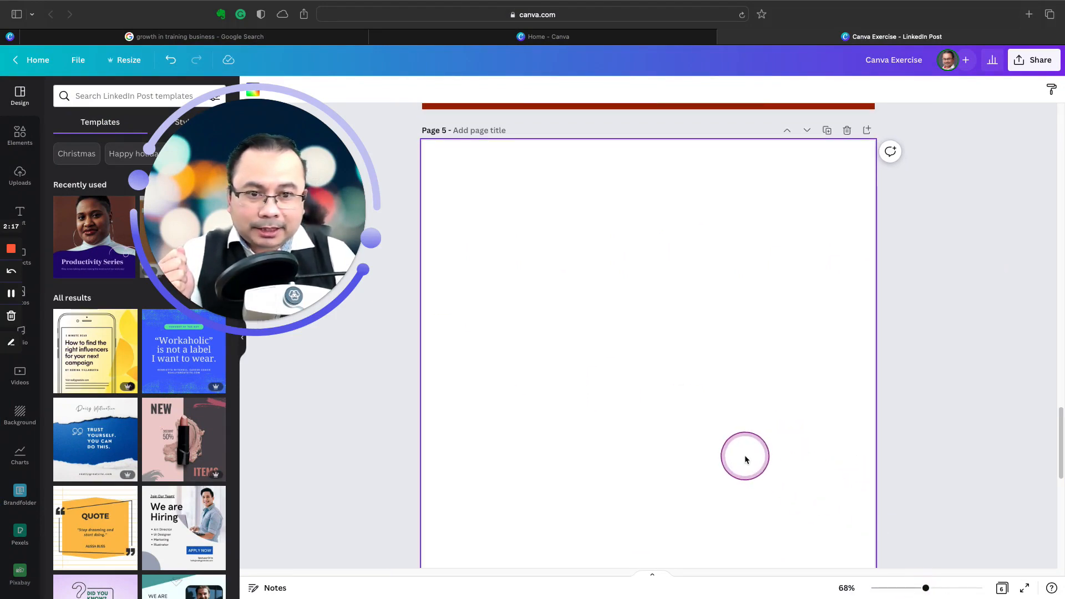
scroll(744, 458, "down", 2)
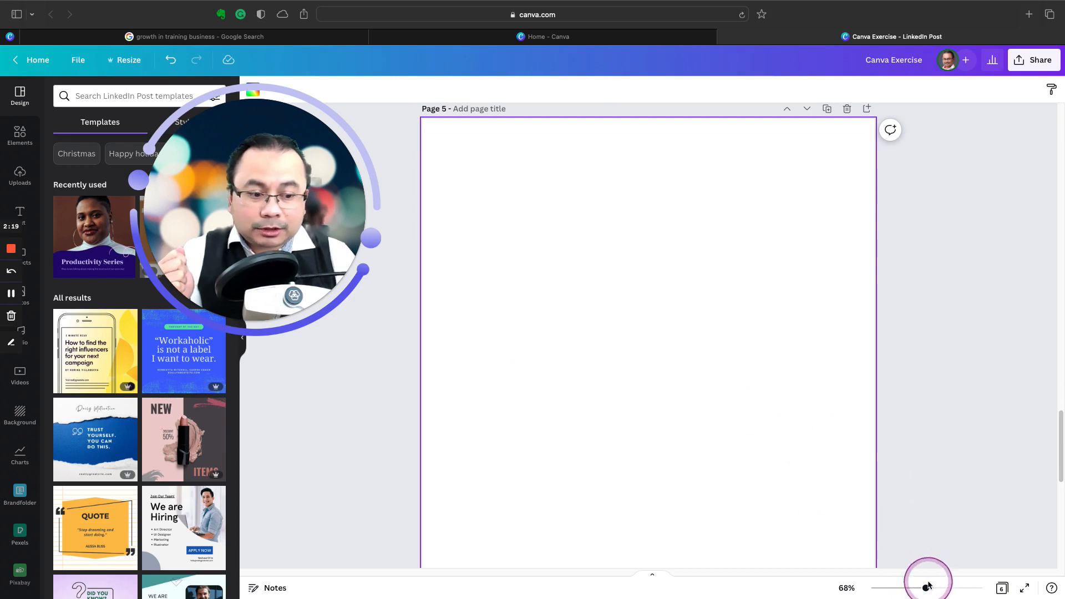
left_click_drag(927, 589, 924, 588)
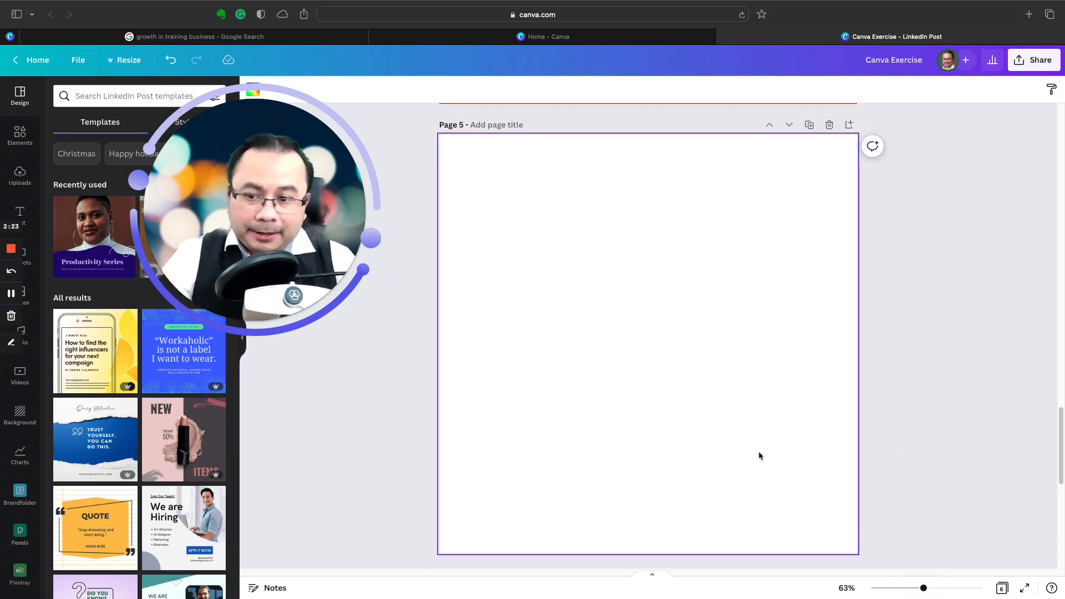
left_click(242, 321)
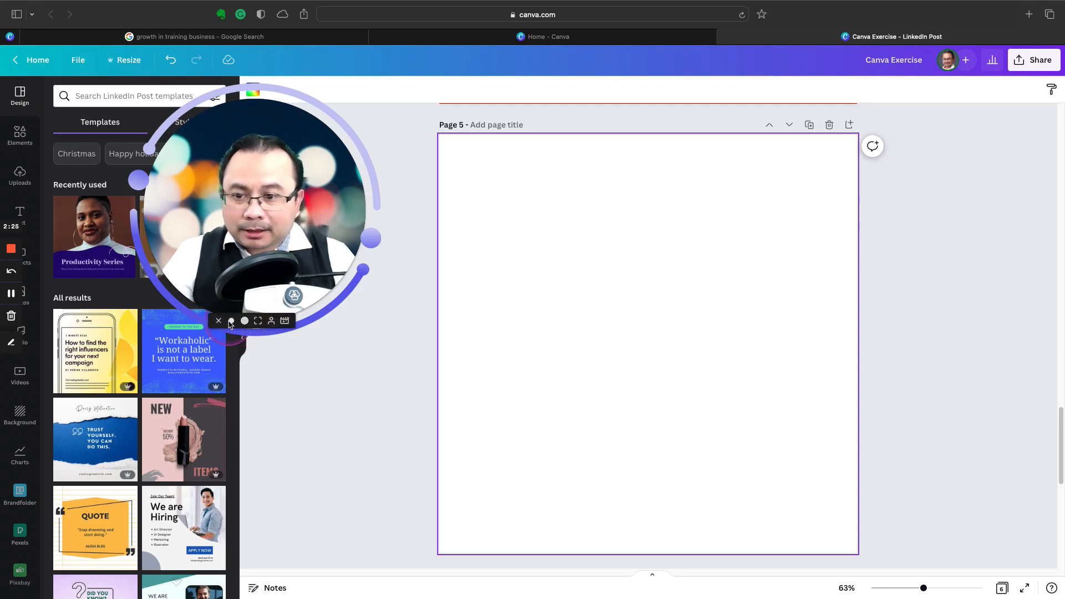
left_click(231, 321)
left_click(708, 235)
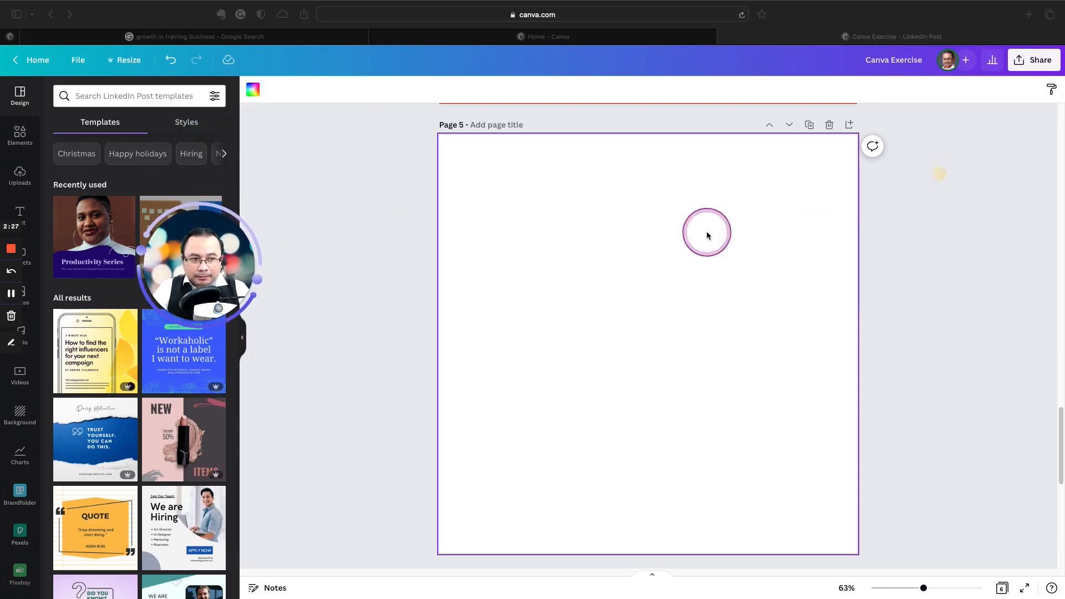
left_click_drag(207, 237, 954, 165)
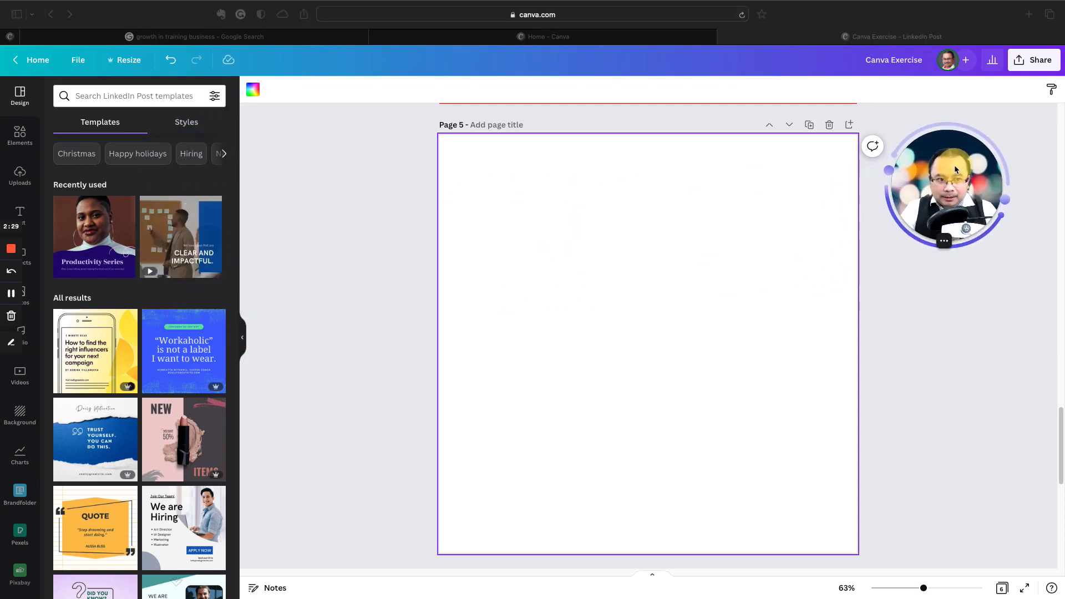
left_click(788, 217)
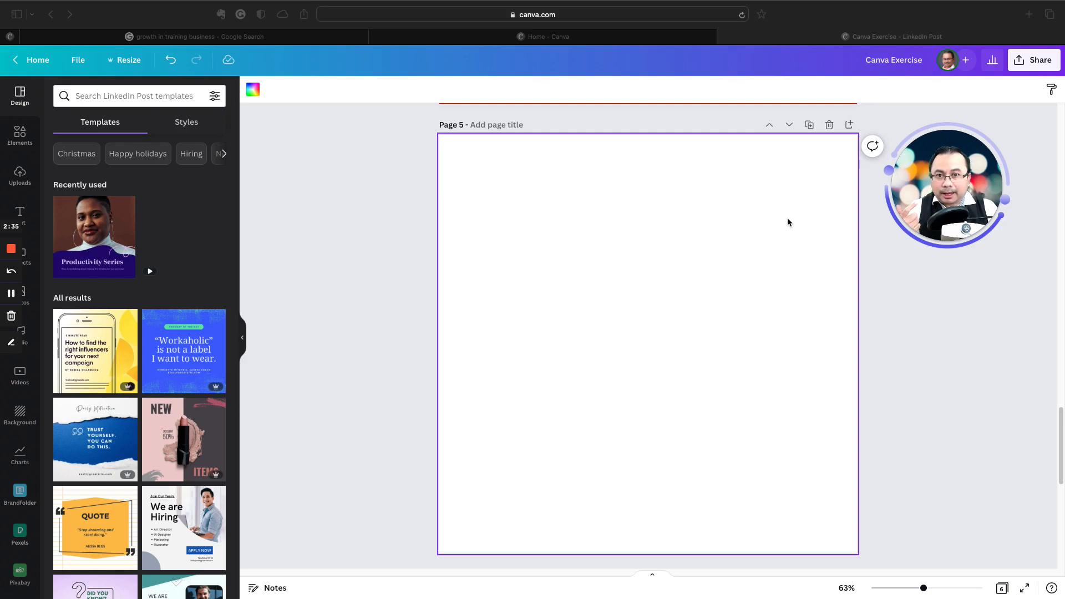
left_click(756, 234)
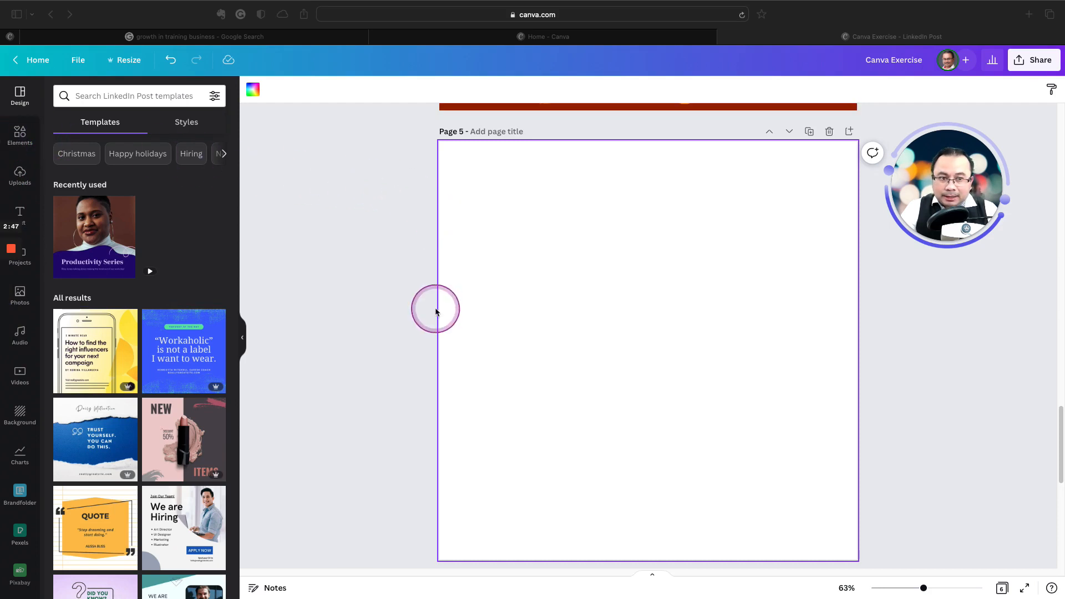
Step: Insert a square shape from the lines and shapes collection onto the blank page 5
scroll(432, 312, "up", 7)
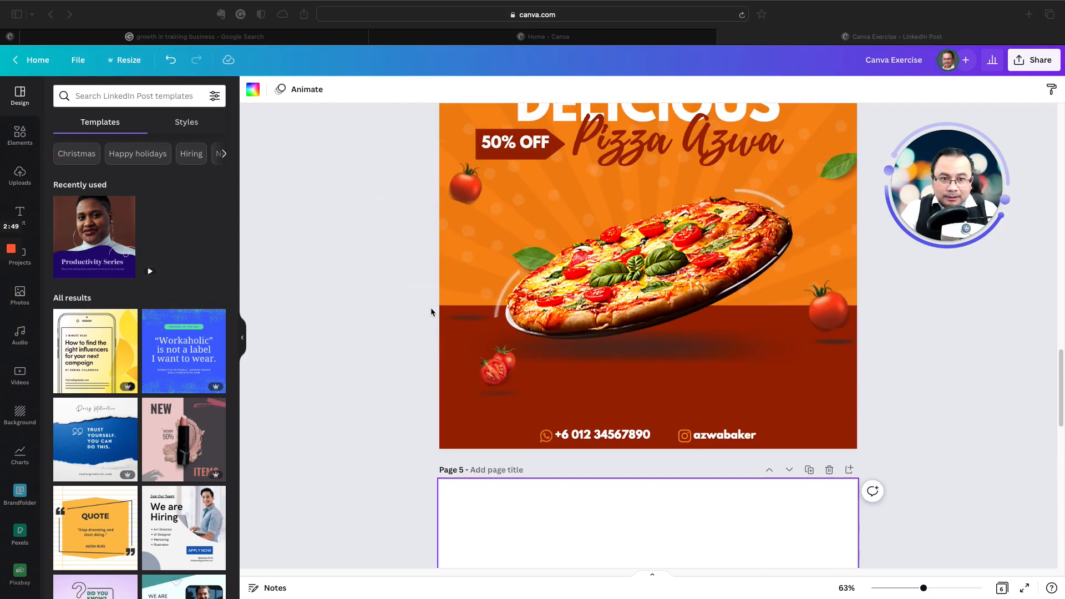
scroll(431, 312, "up", 1)
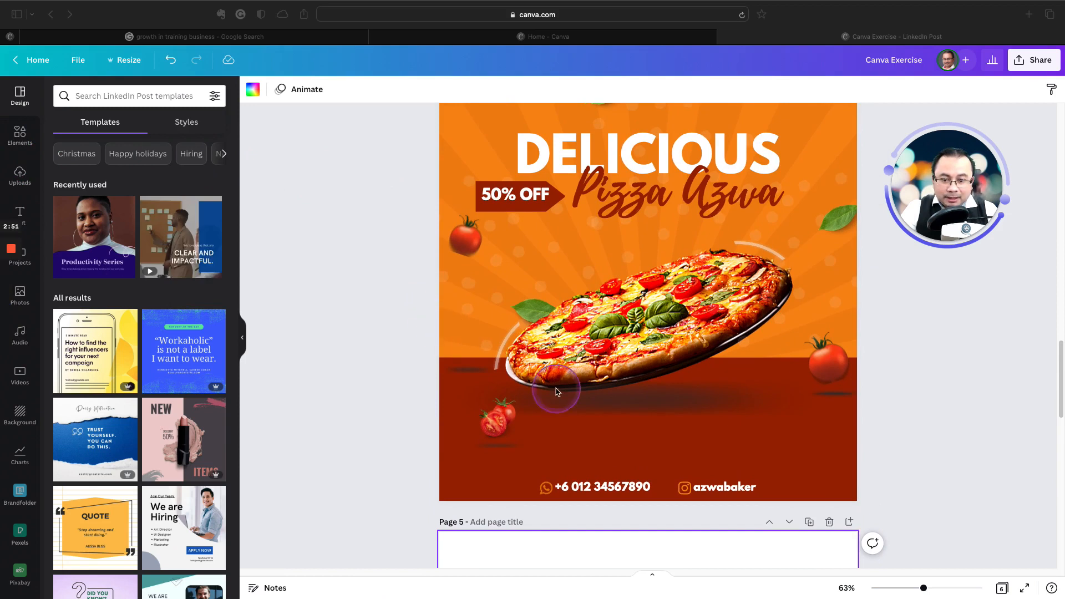
left_click(844, 442)
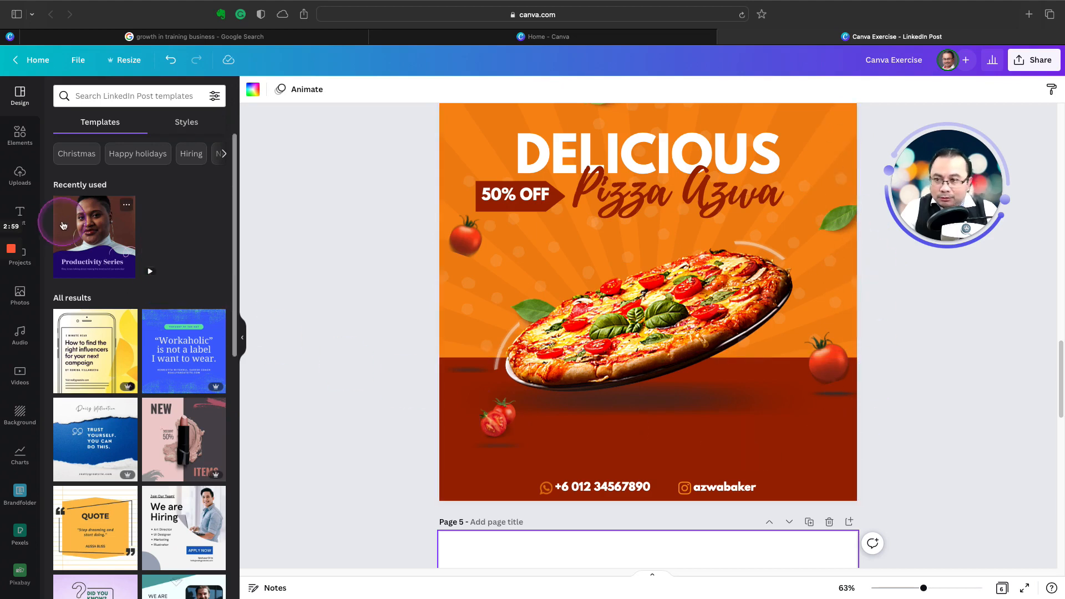
scroll(435, 477, "down", 5)
scroll(437, 482, "down", 3)
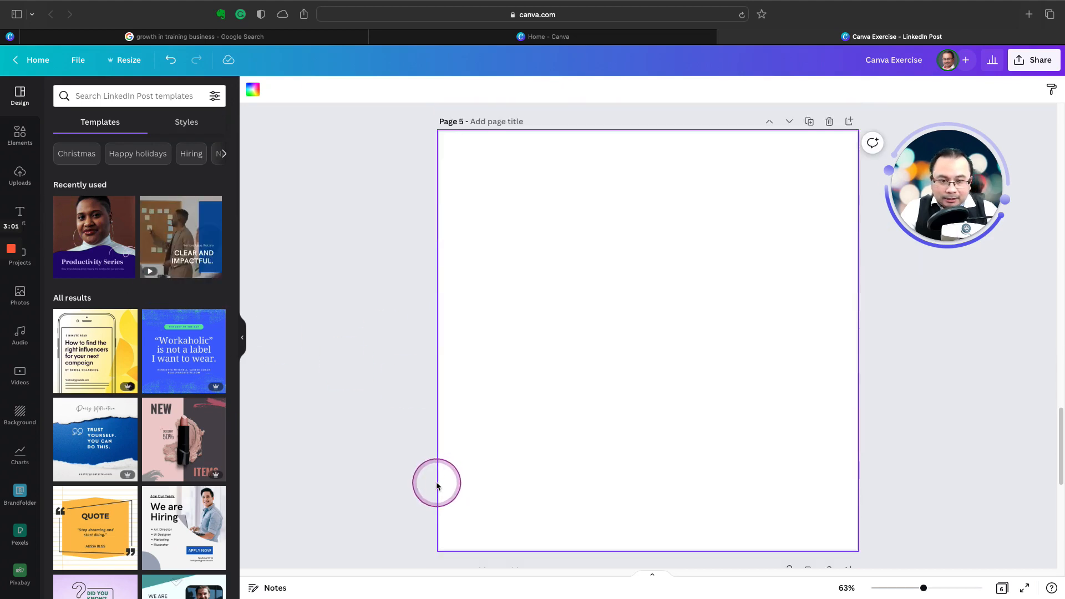
left_click(17, 137)
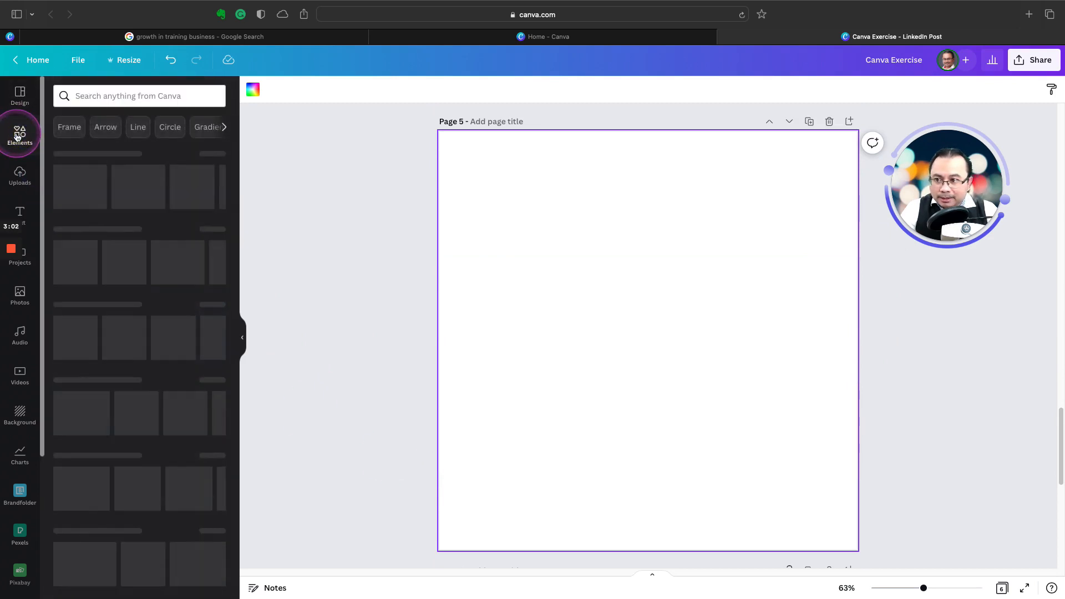
left_click(83, 234)
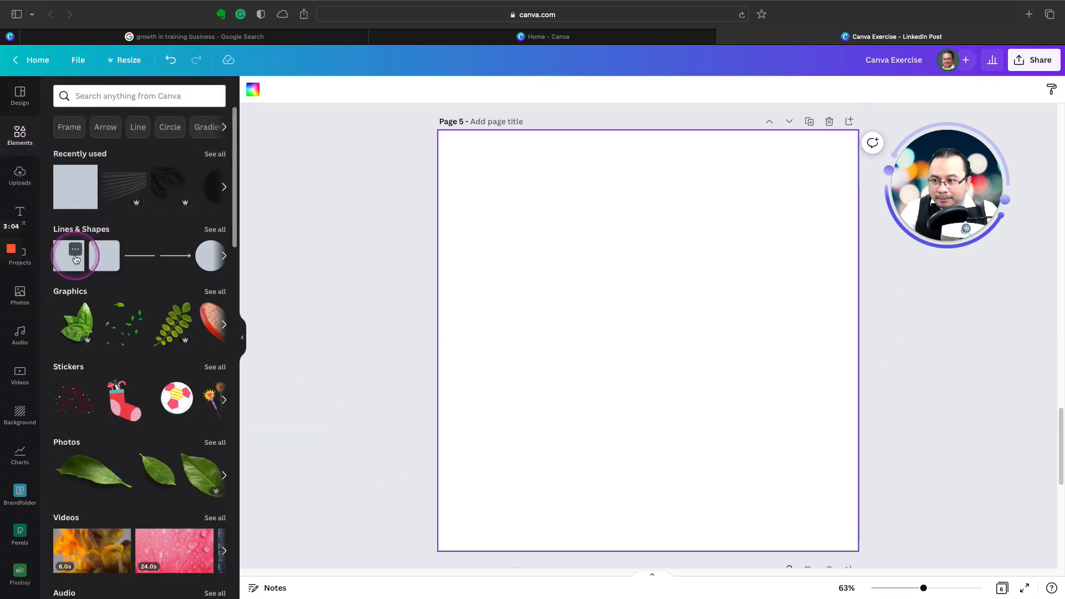
left_click(69, 259)
left_click(473, 294)
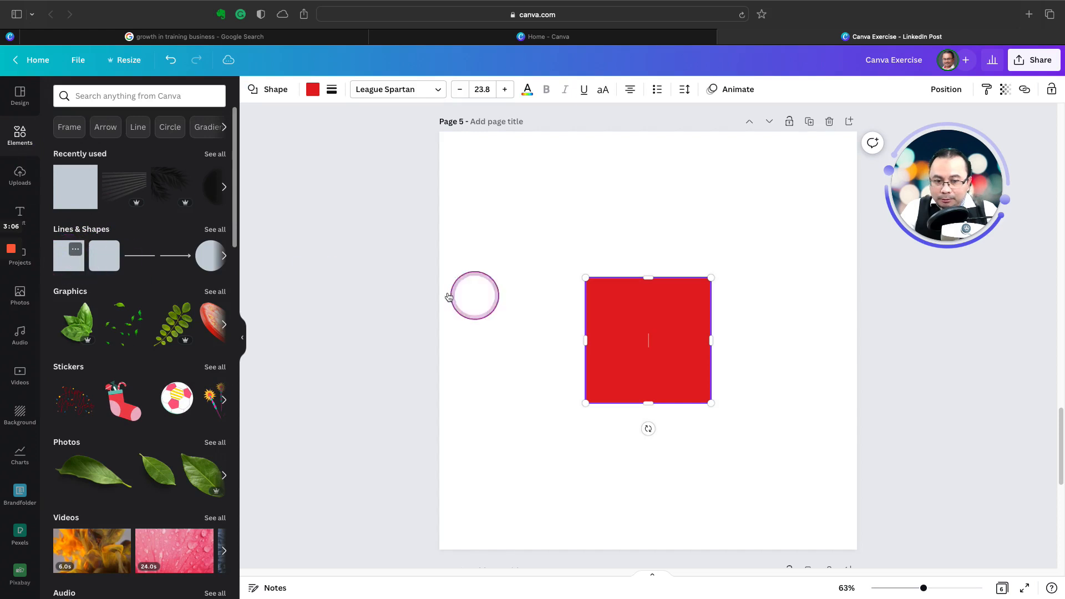
left_click(682, 325)
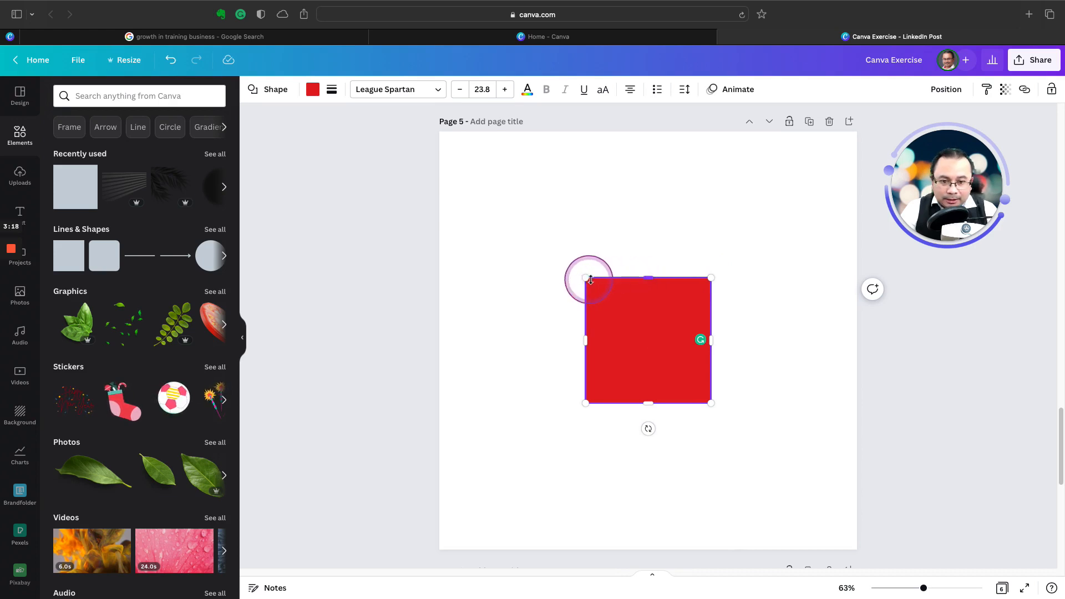
Step: Reshape the red square on page 5 into a horizontal band along the page's bottom edge, stretched slightly past the right edge
left_click_drag(711, 278, 640, 306)
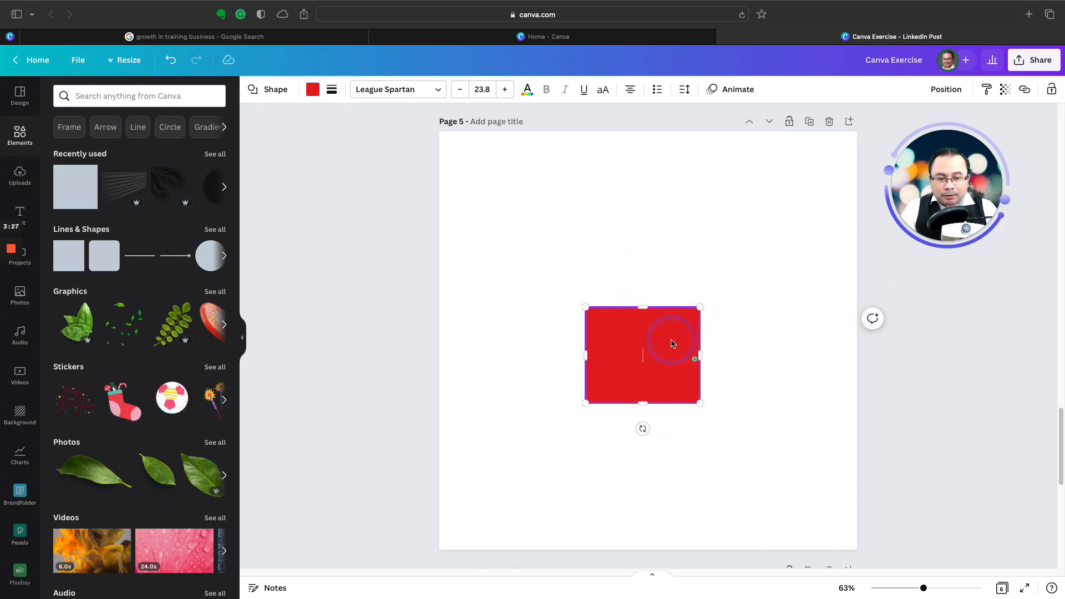
left_click_drag(647, 368, 509, 480)
left_click_drag(514, 486, 857, 510)
left_click(907, 470)
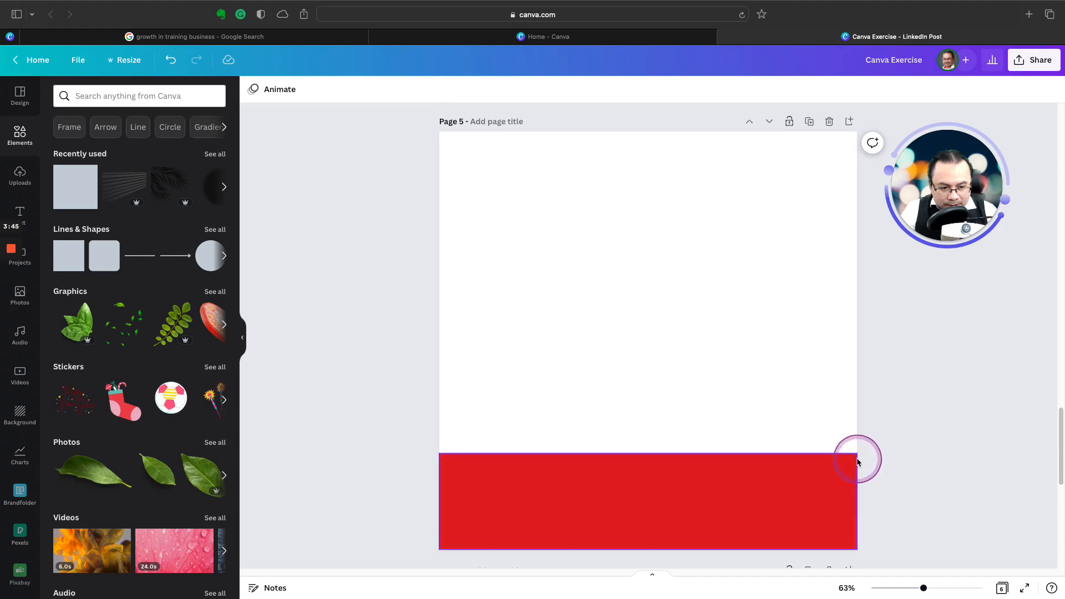
left_click(841, 480)
left_click_drag(860, 501, 864, 499)
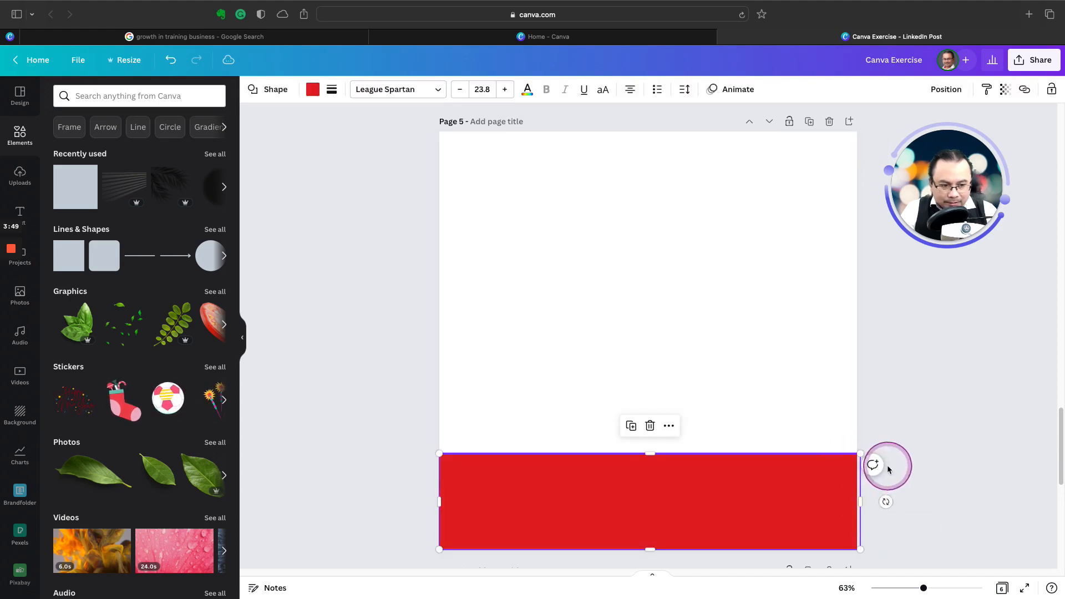
left_click(890, 467)
Step: Raise the top edge of the red band slightly and compare it with the pizza poster on page 4
left_click(693, 475)
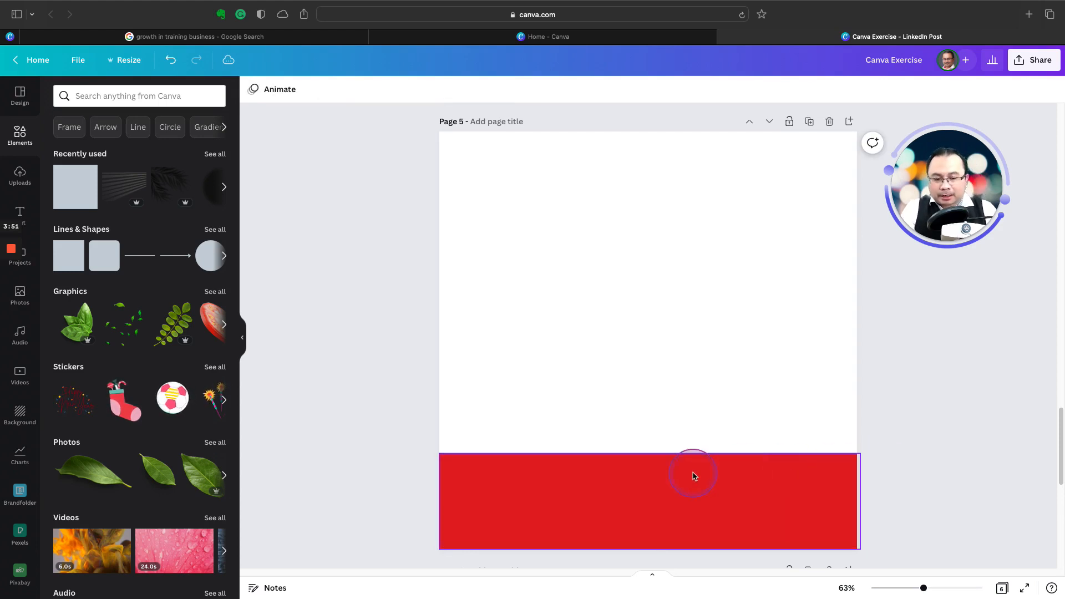
left_click_drag(649, 452, 648, 438)
scroll(626, 295, "up", 6)
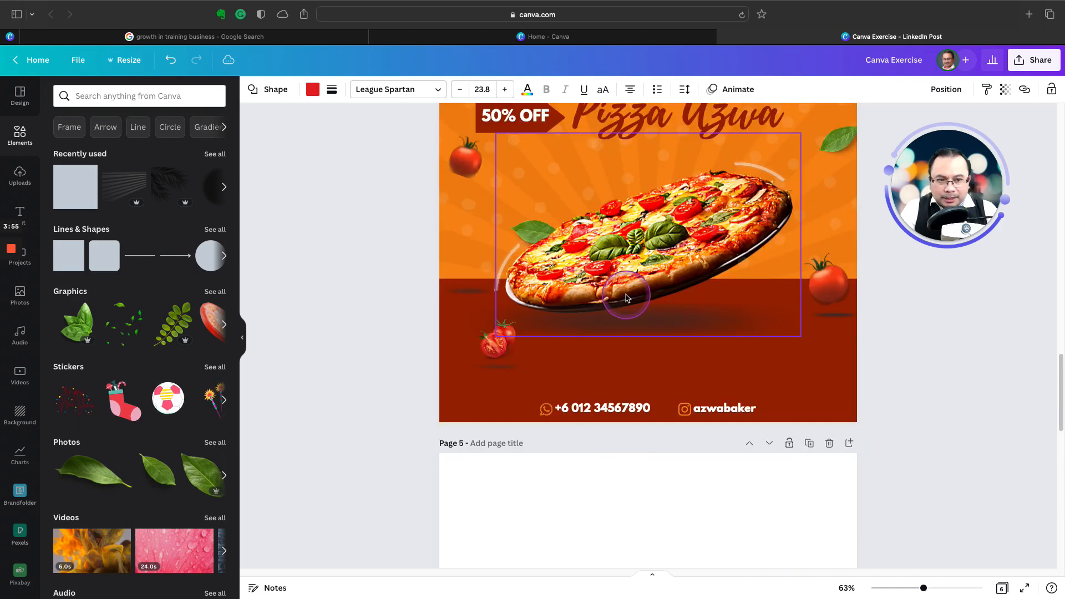
scroll(738, 302, "up", 4)
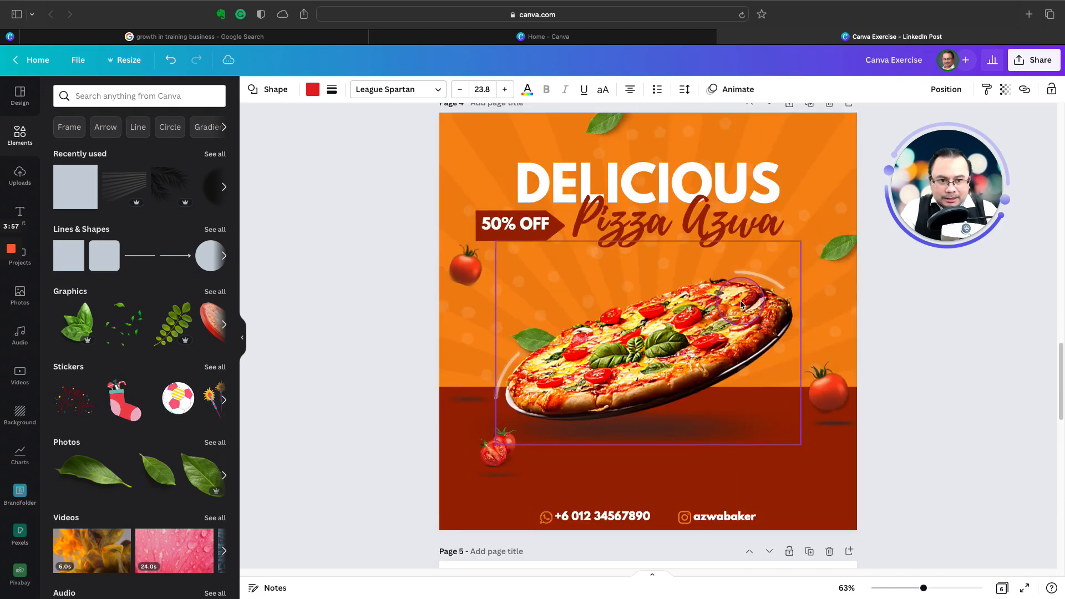
Step: Raise the red band's top edge on page 5 so its height matches the dark band in the page 4 poster
scroll(738, 307, "down", 15)
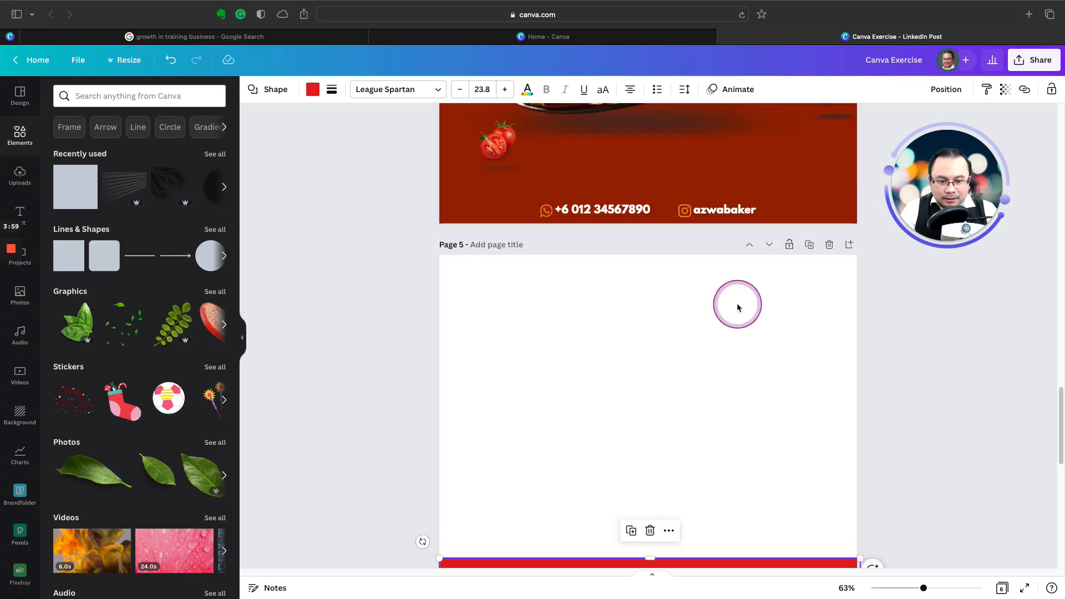
left_click_drag(650, 412, 649, 391)
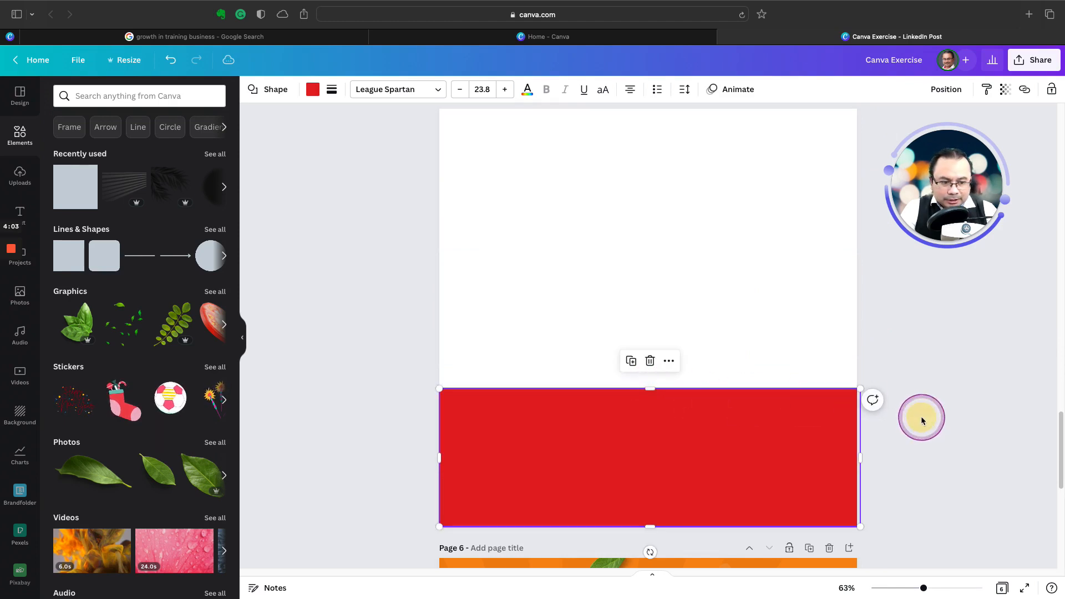
left_click(921, 417)
left_click(708, 441)
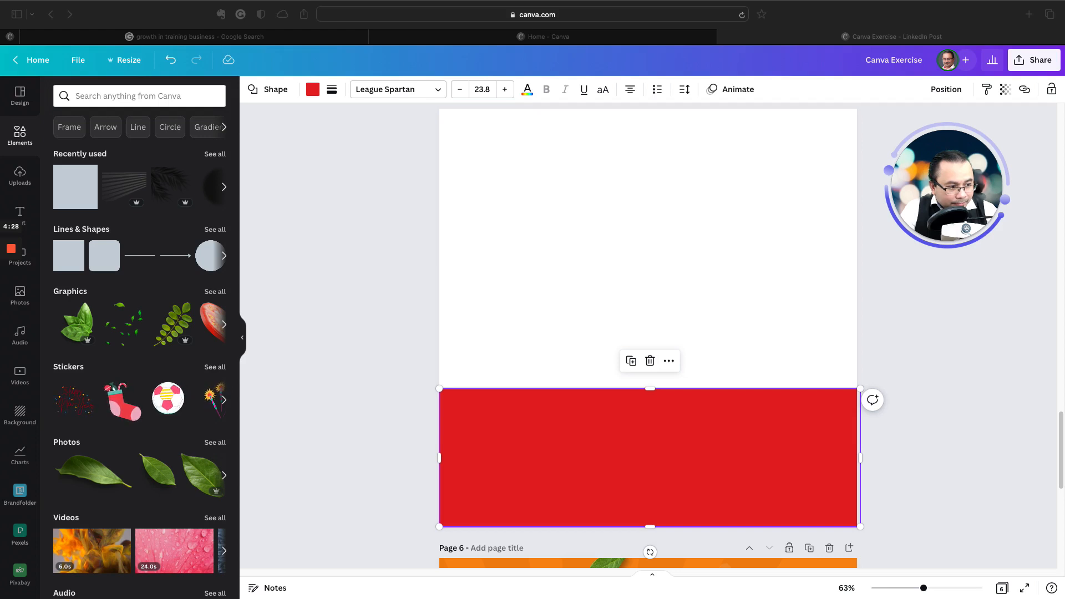
Step: Recolour the red band on page 5 to the document's dark red, #9D2300
left_click(314, 91)
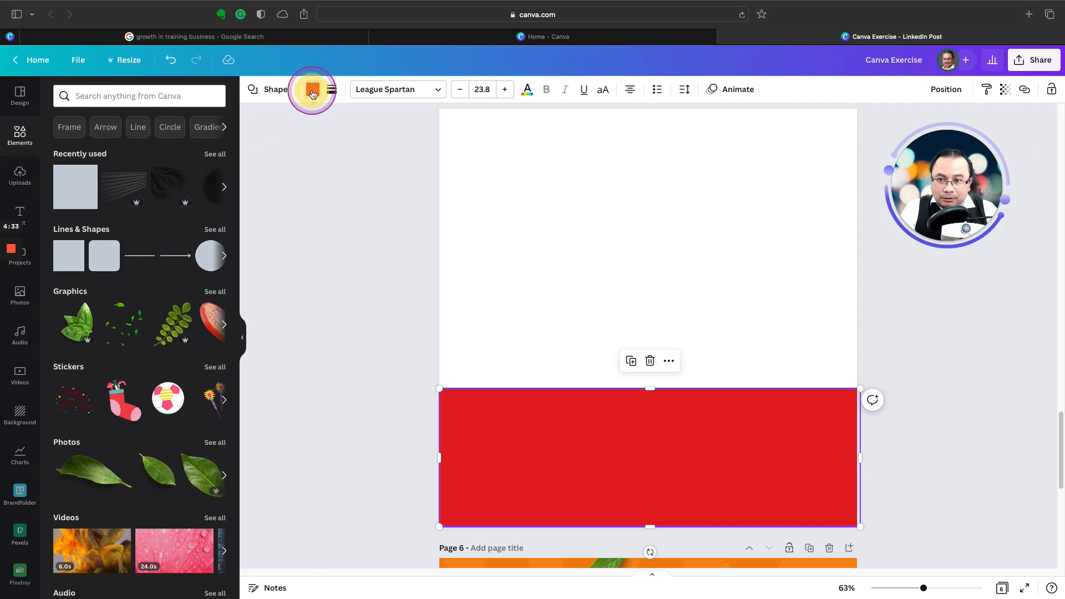
left_click(312, 92)
left_click(65, 147)
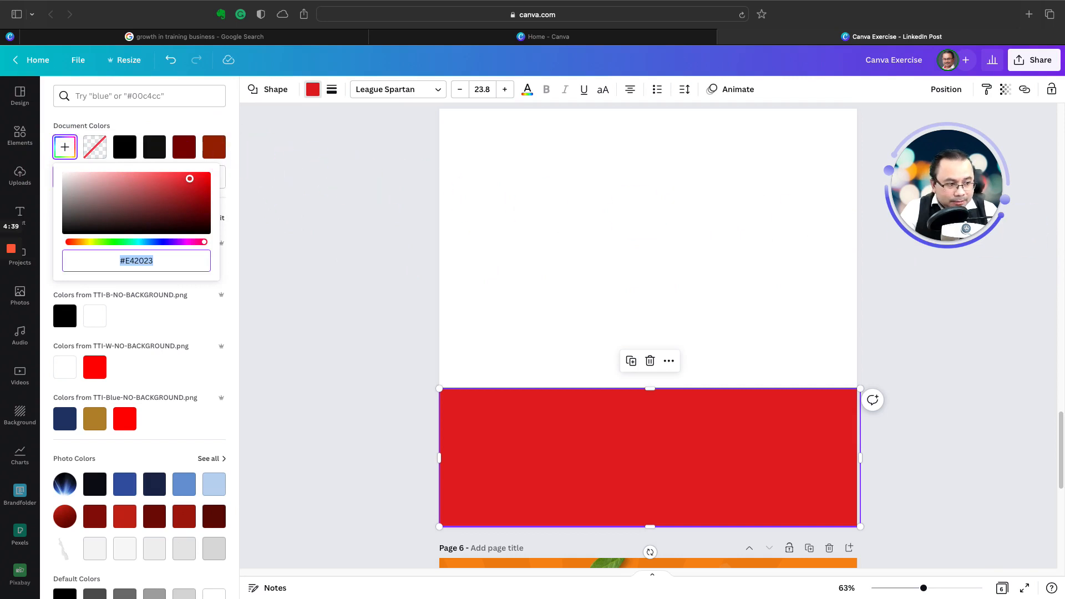
left_click(217, 147)
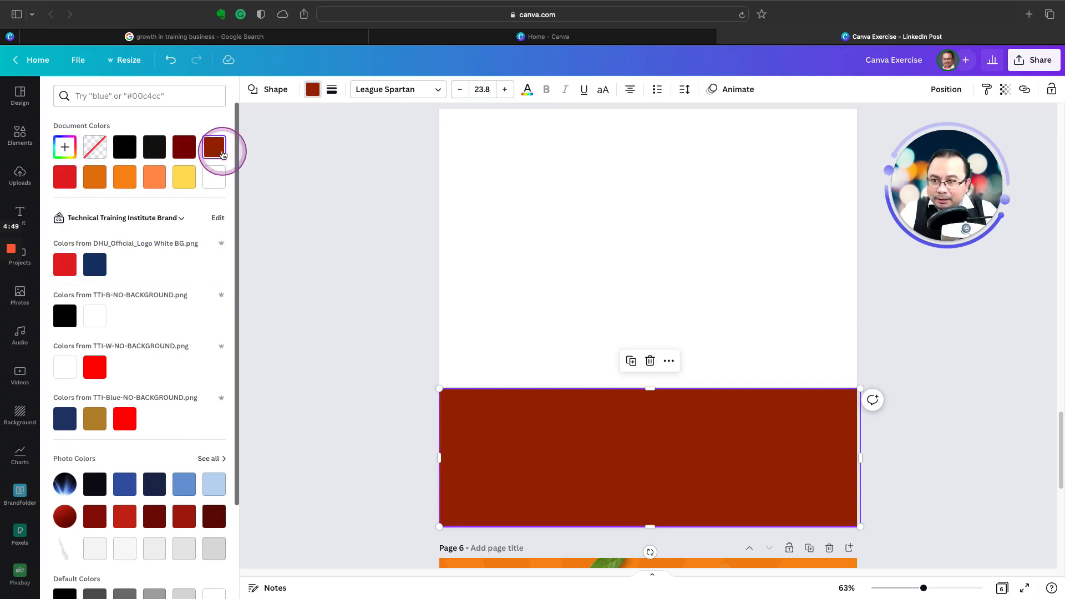
left_click(66, 147)
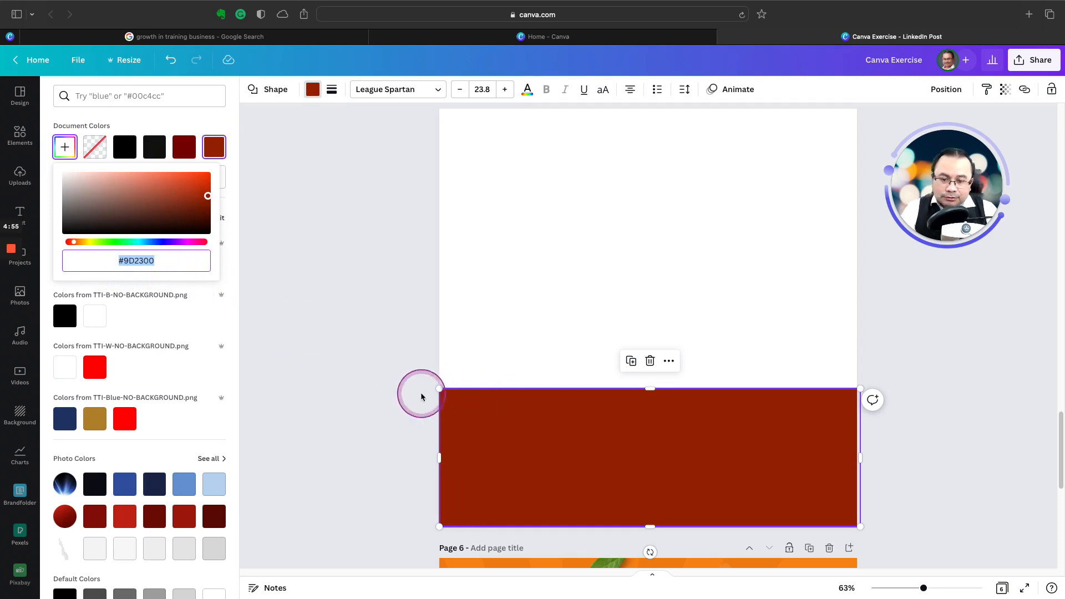
left_click(381, 385)
left_click(382, 385)
left_click(382, 385)
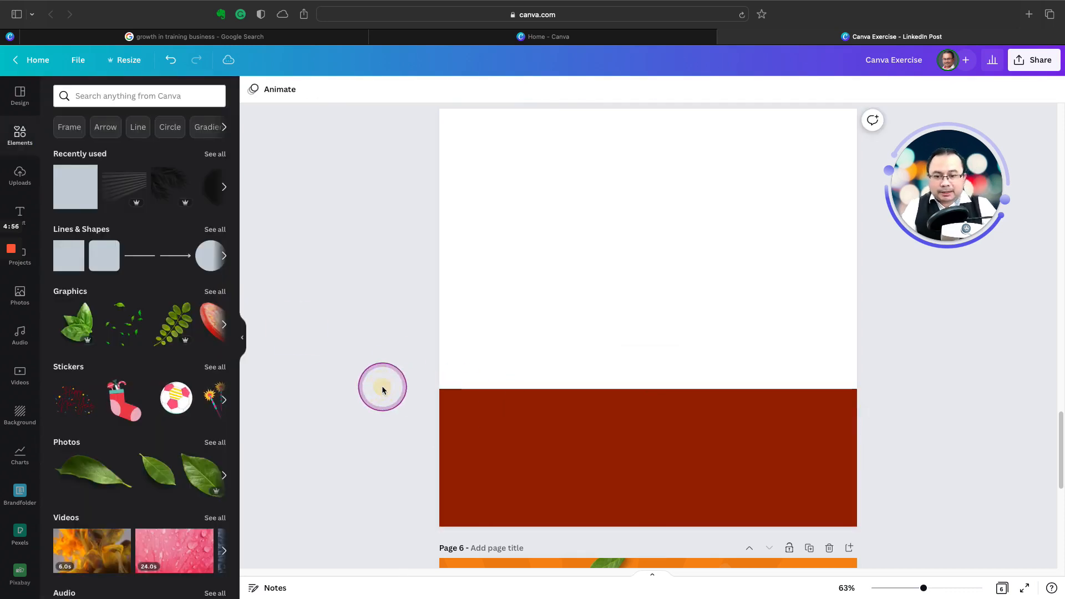
Step: Duplicate the dark red band and fit the copy over the empty upper part of page 5
left_click(539, 436)
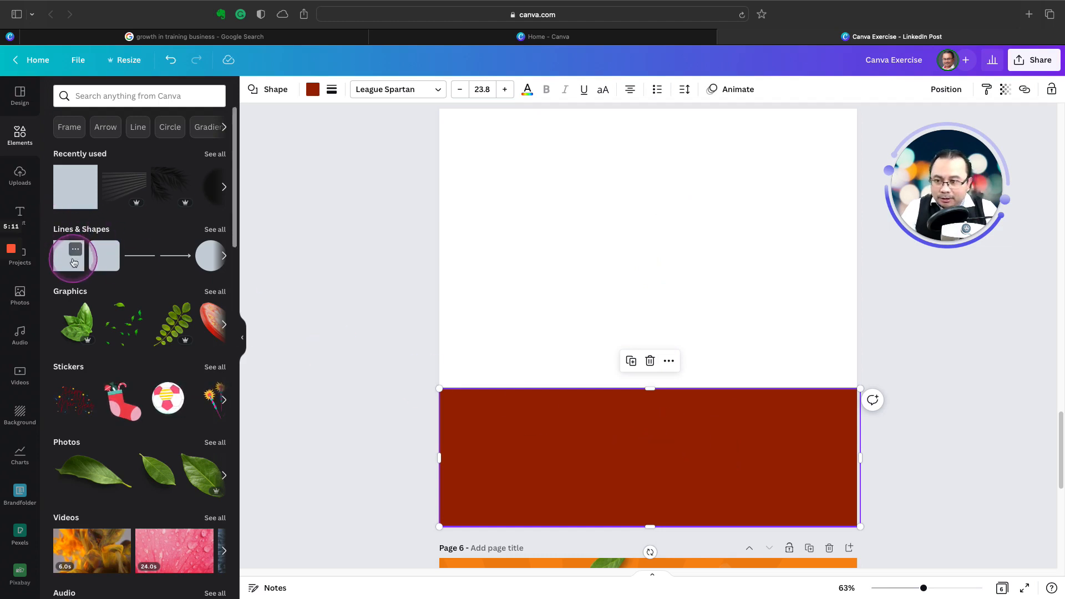
left_click(631, 362)
left_click_drag(627, 423, 635, 115)
scroll(593, 289, "up", 1)
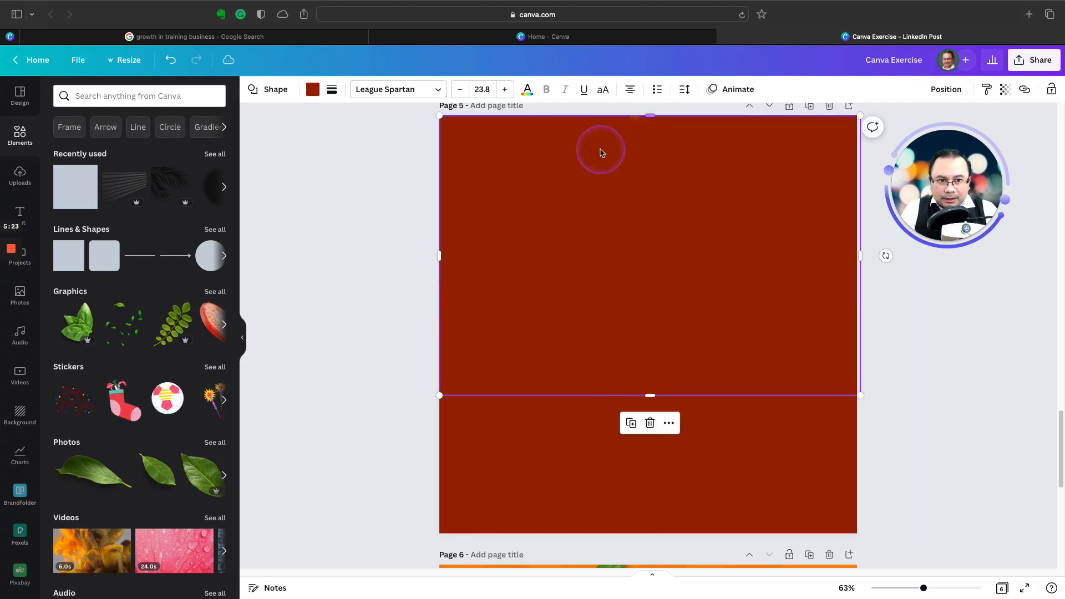
Step: Recolour the upper rectangle on page 5 to the document's orange, #F78B14
left_click(313, 90)
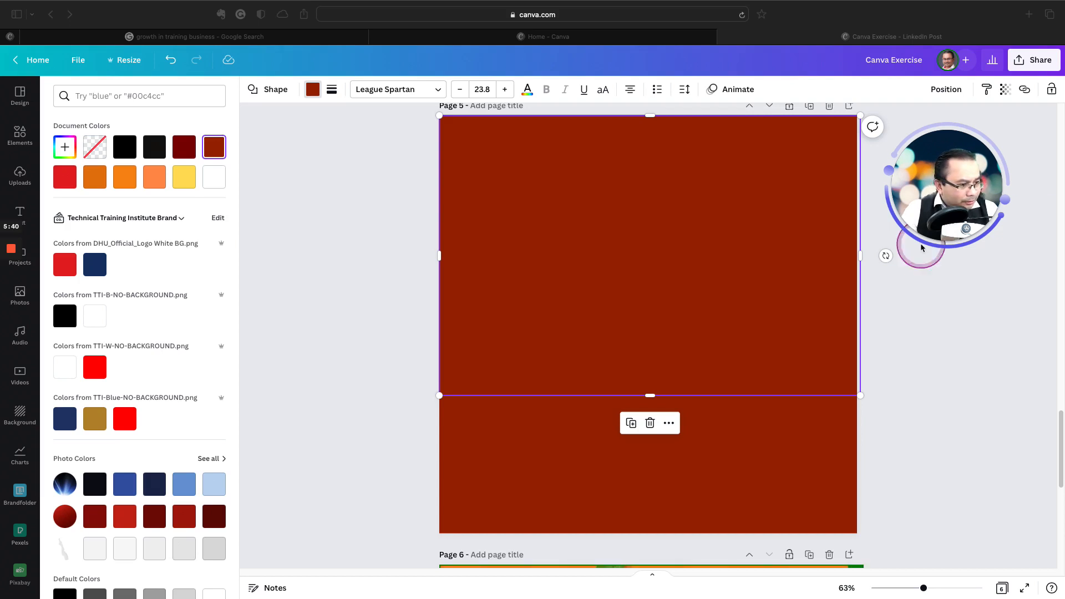
left_click(127, 187)
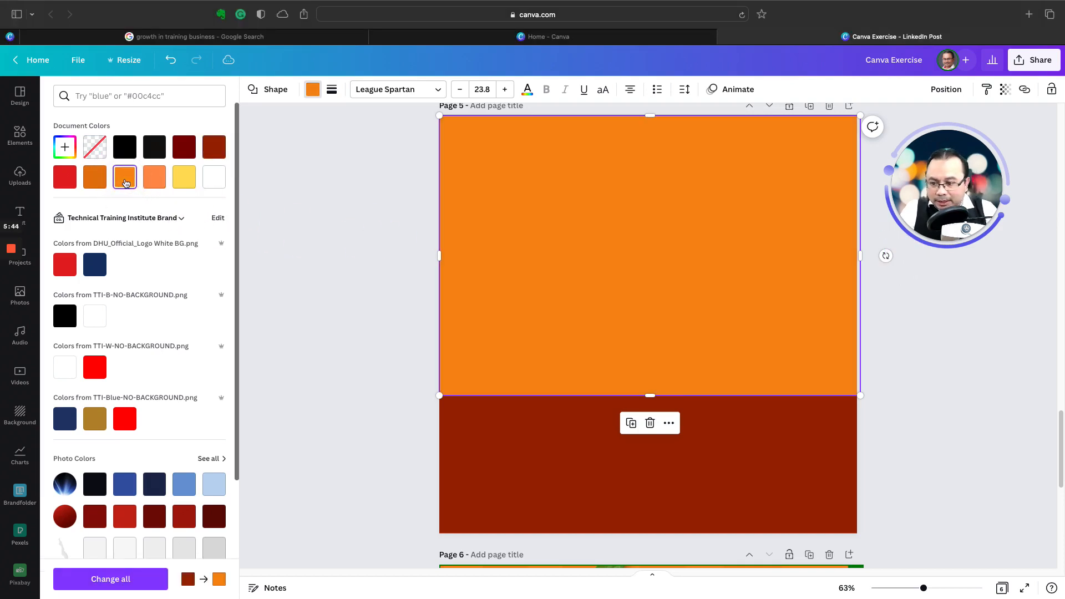
left_click(65, 147)
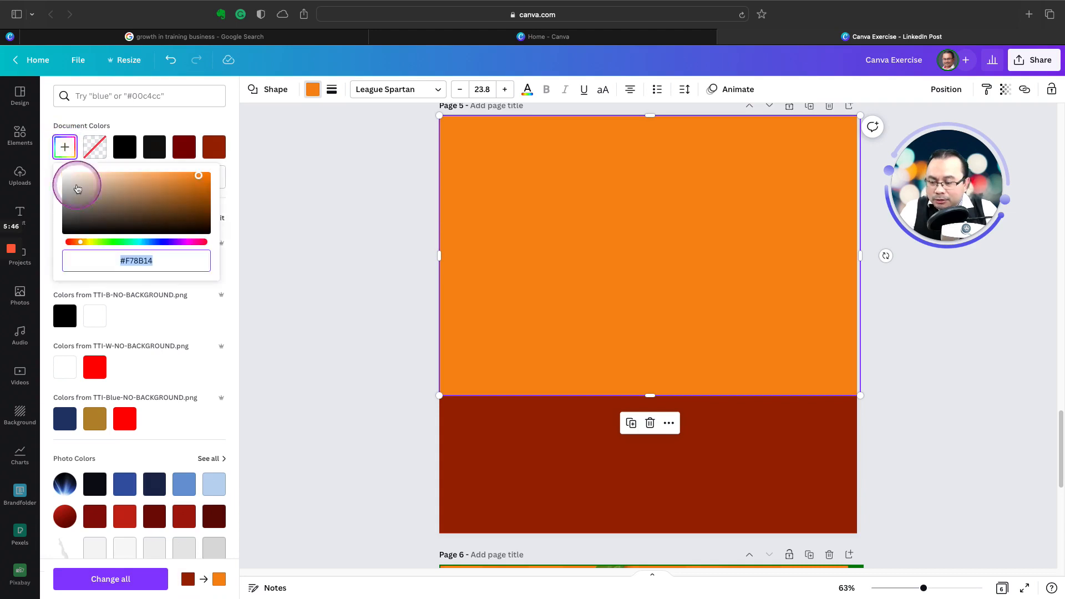
left_click(119, 259)
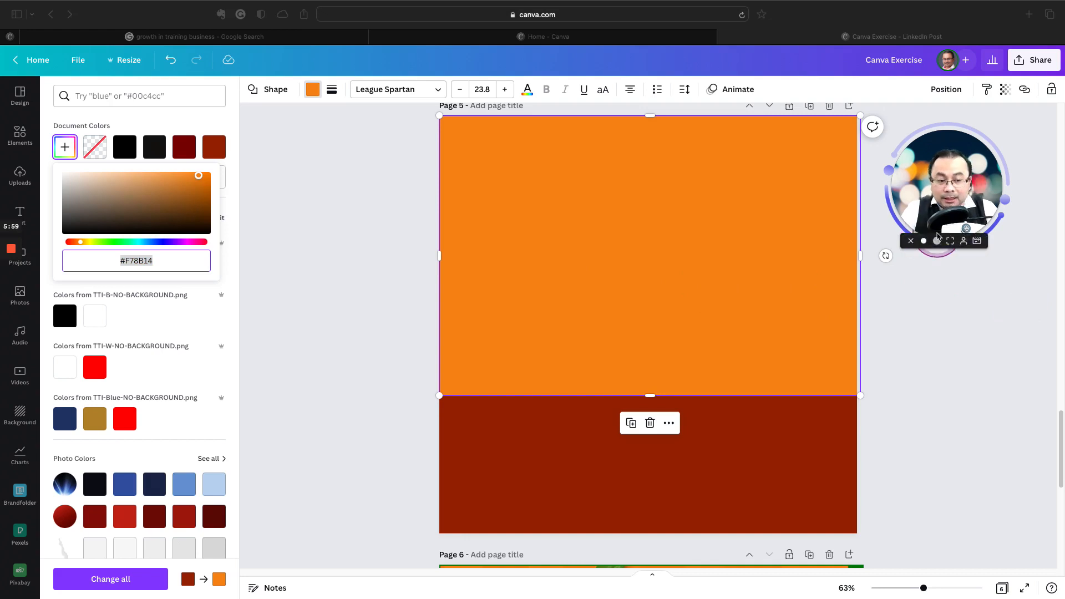
left_click(947, 361)
left_click(884, 359)
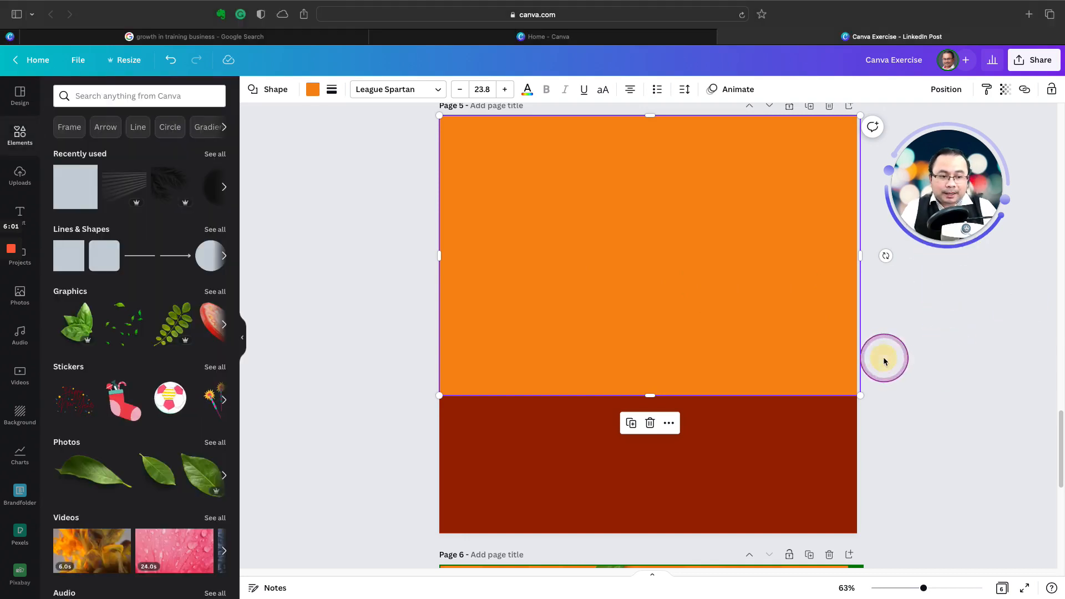
left_click(879, 361)
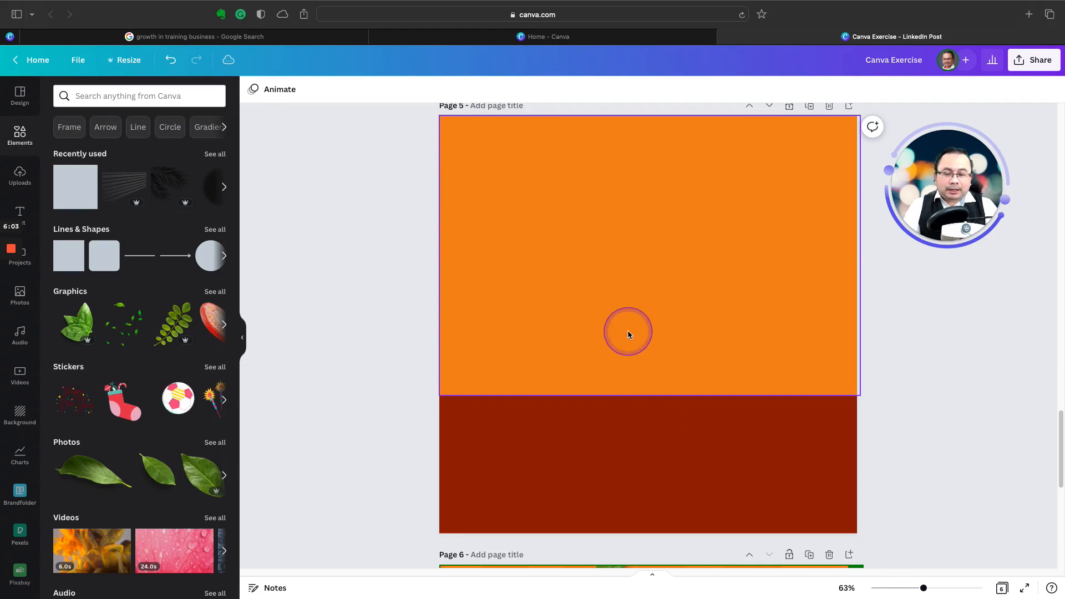
Step: Extend the orange rectangle's bottom edge slightly over the dark red band
left_click(861, 396)
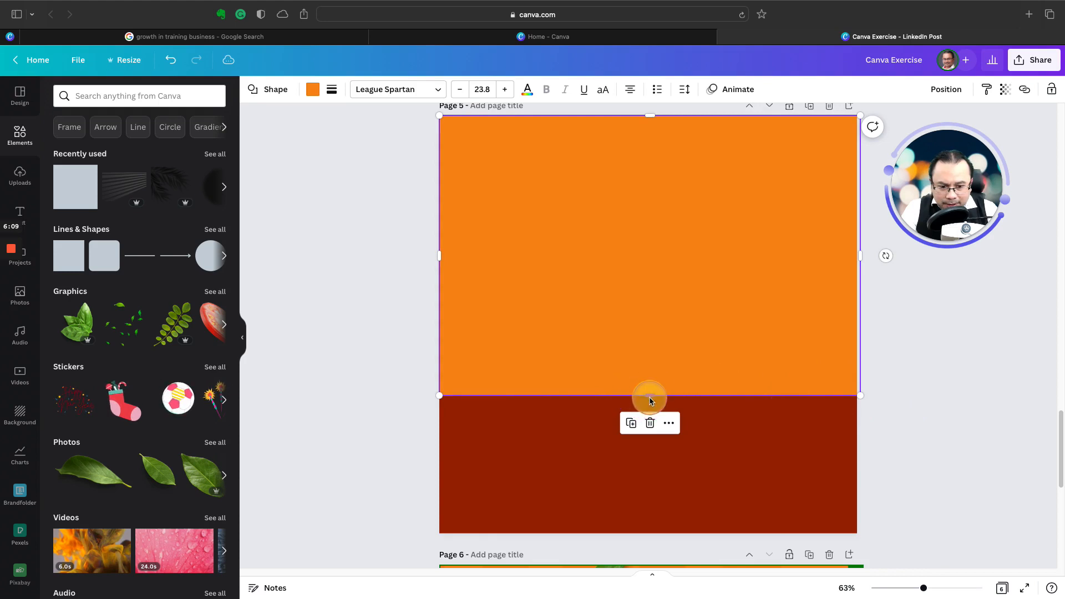
left_click_drag(651, 401, 647, 399)
left_click(889, 434)
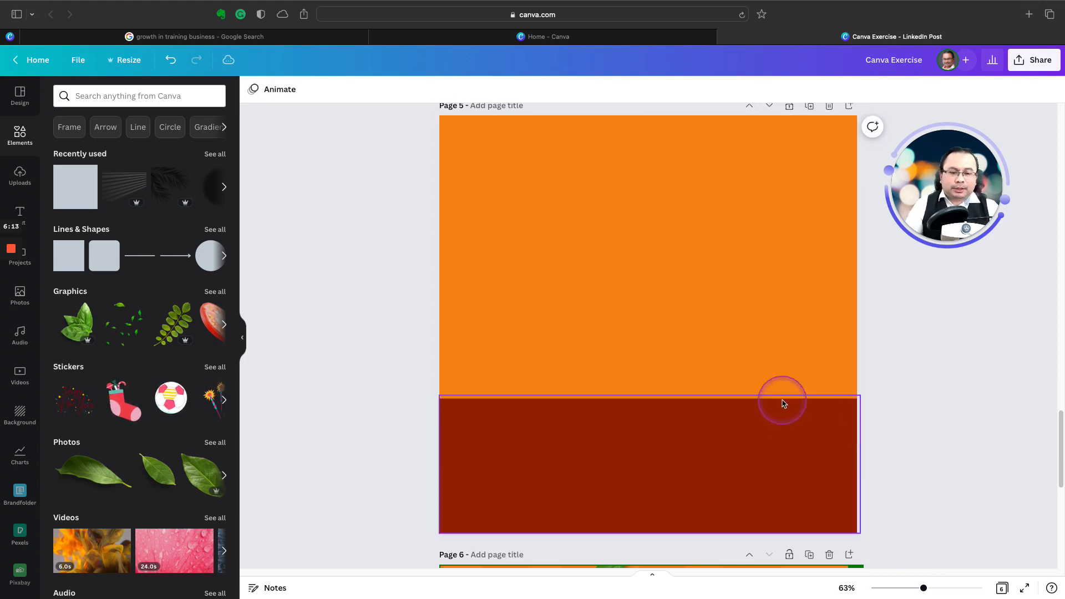
Step: Raise the dark red band's top edge on page 5 and shorten the orange rectangle from below to meet it
scroll(564, 331, "up", 5)
scroll(566, 333, "up", 6)
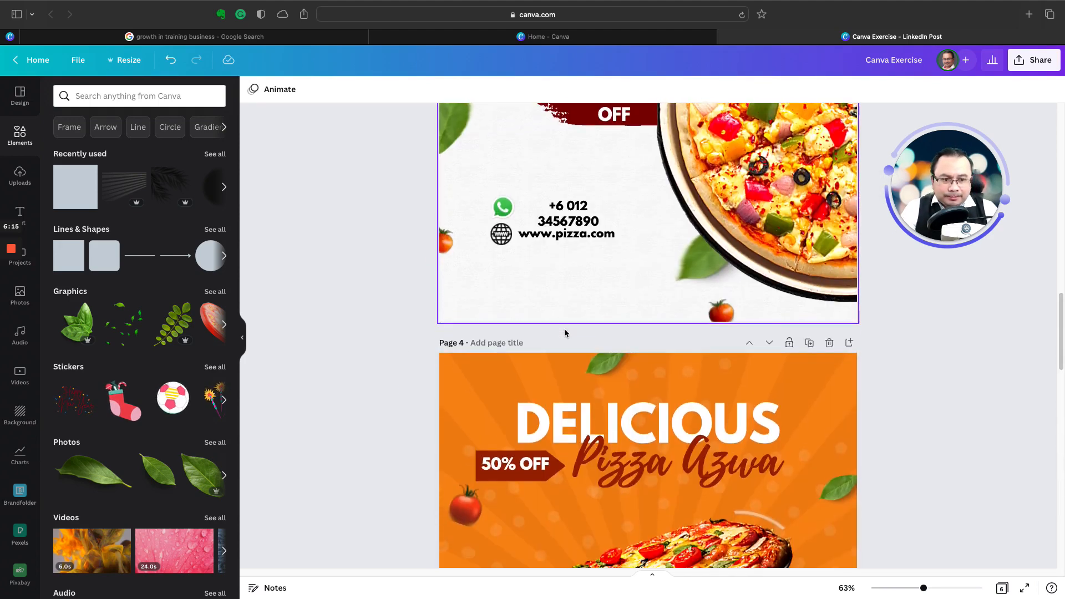
scroll(566, 333, "down", 4)
scroll(564, 332, "down", 8)
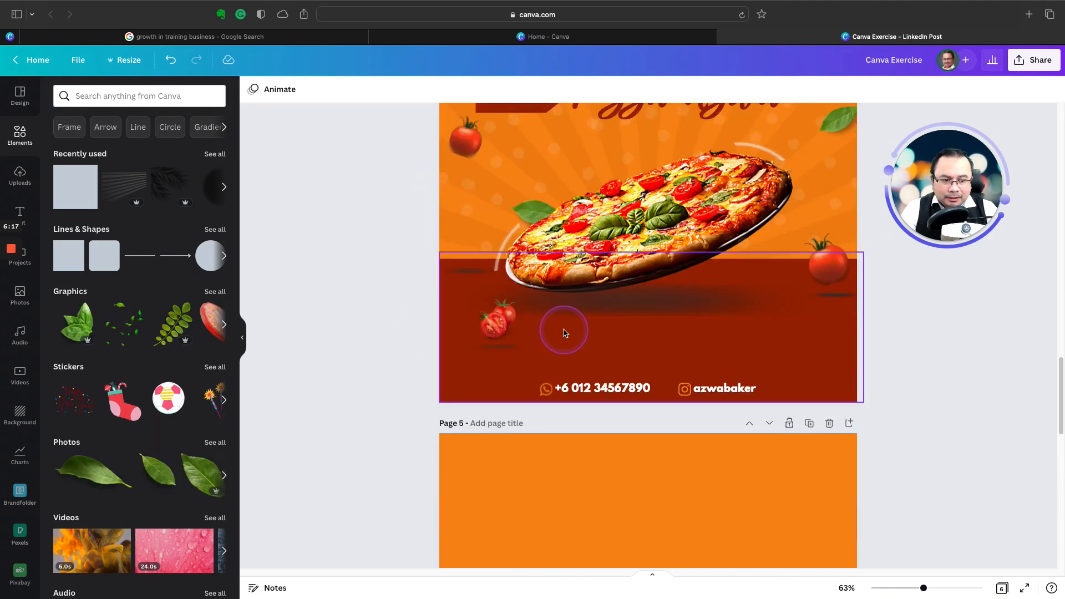
left_click(576, 340)
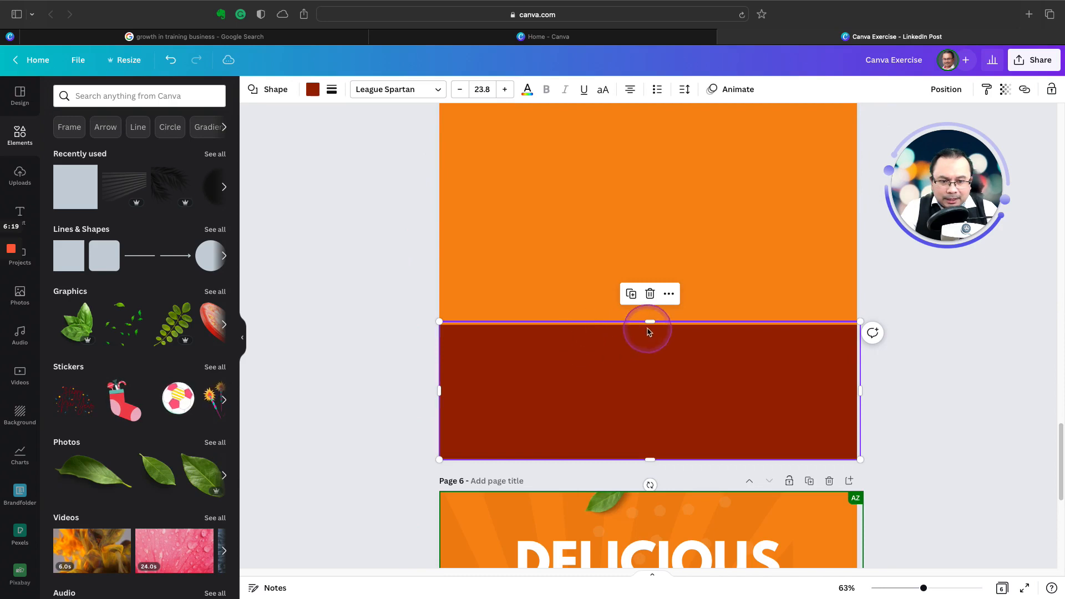
left_click_drag(648, 309, 647, 275)
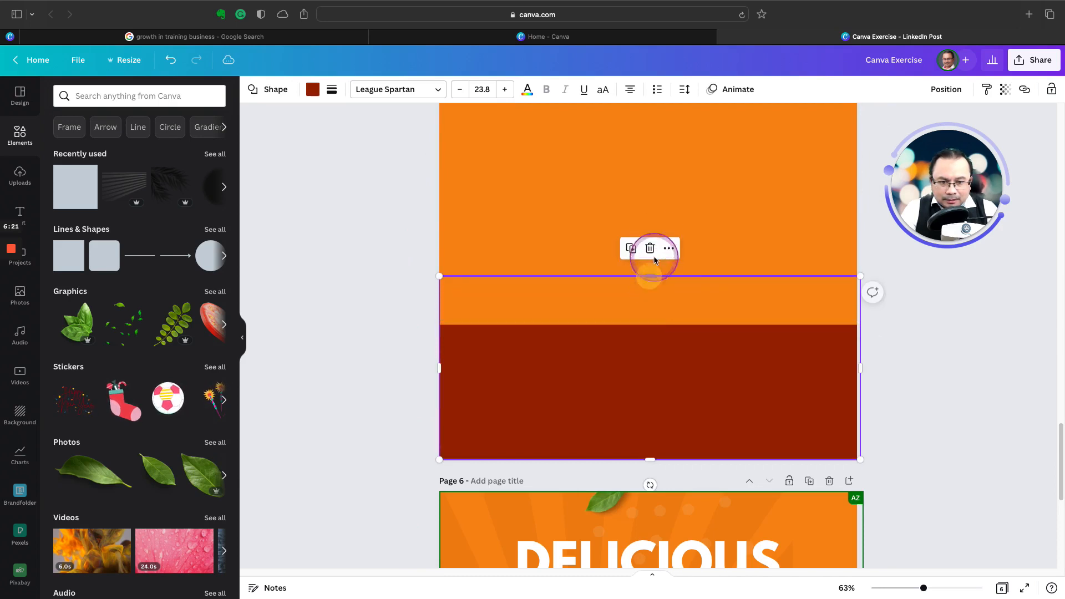
left_click(713, 221)
left_click_drag(650, 323, 650, 281)
left_click(872, 349)
Step: Compare the two-colour background on page 5 with the sunburst background of the pizza poster on page 4
scroll(796, 387, "up", 3)
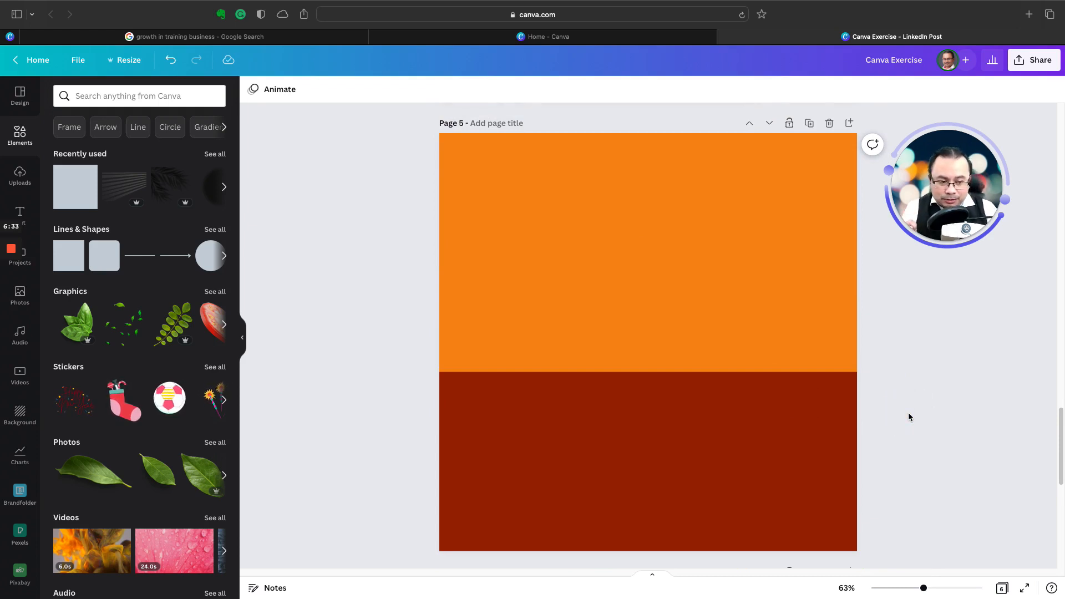
scroll(593, 328, "up", 10)
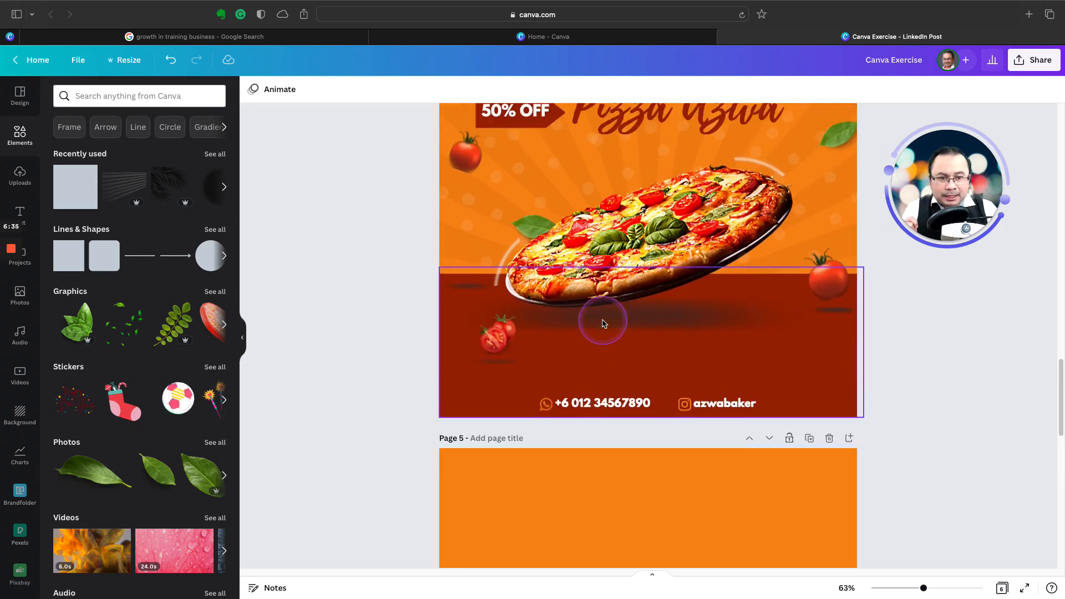
scroll(605, 325, "up", 2)
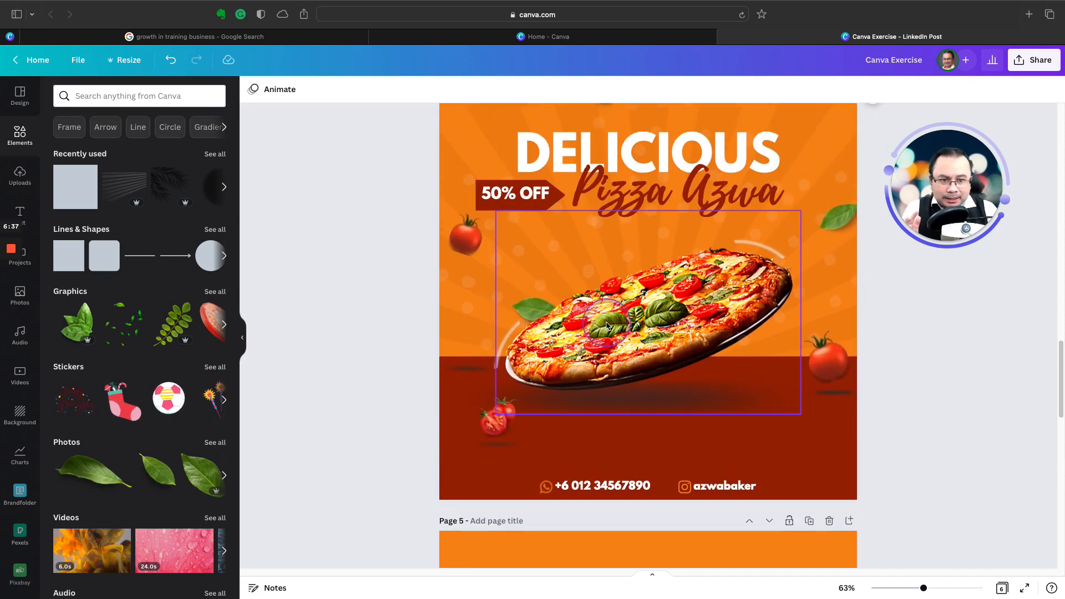
scroll(607, 326, "up", 2)
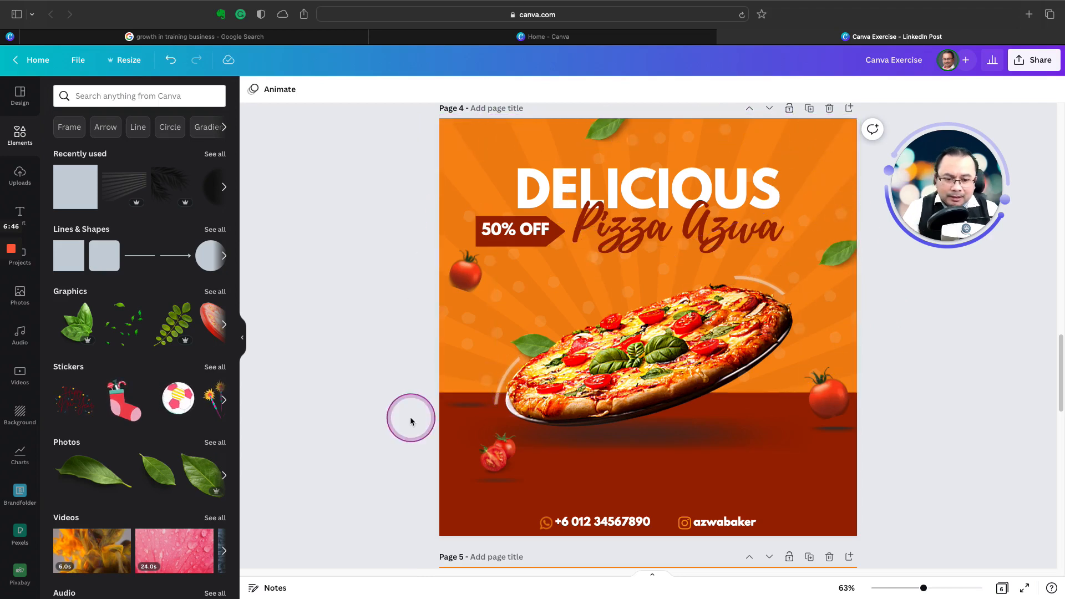
scroll(411, 419, "down", 3)
scroll(409, 419, "down", 3)
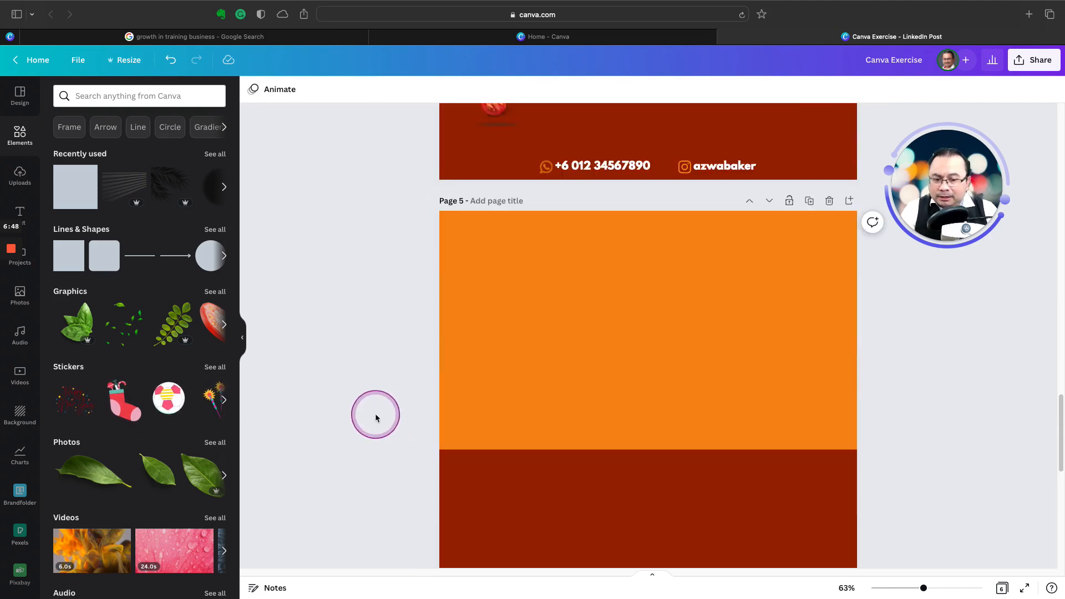
scroll(371, 416, "down", 1)
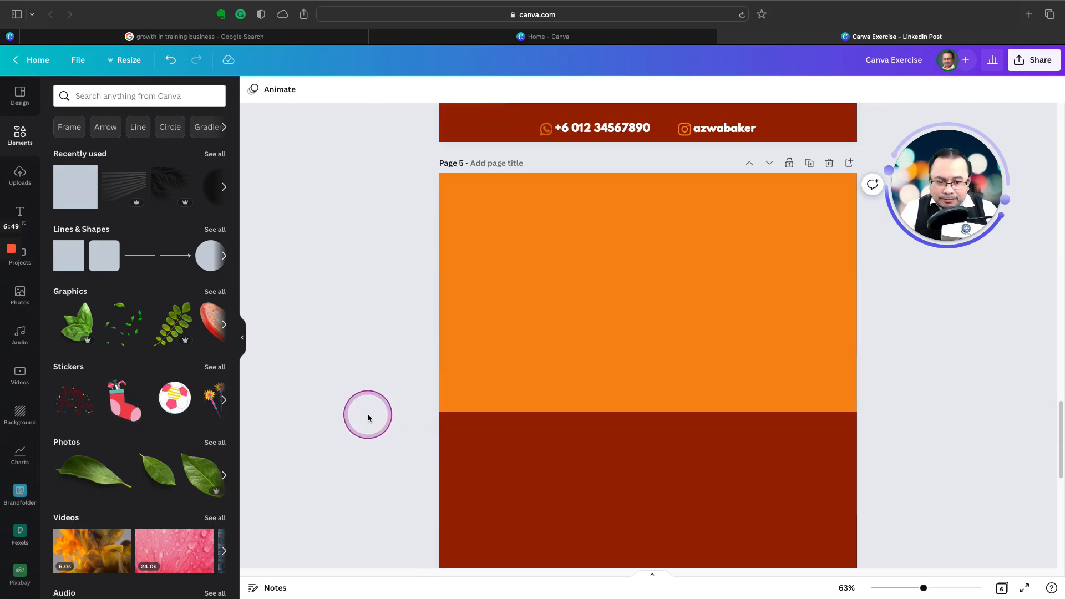
Step: Search the elements for "rays" and browse further through the graphics results
left_click(17, 137)
left_click(109, 98)
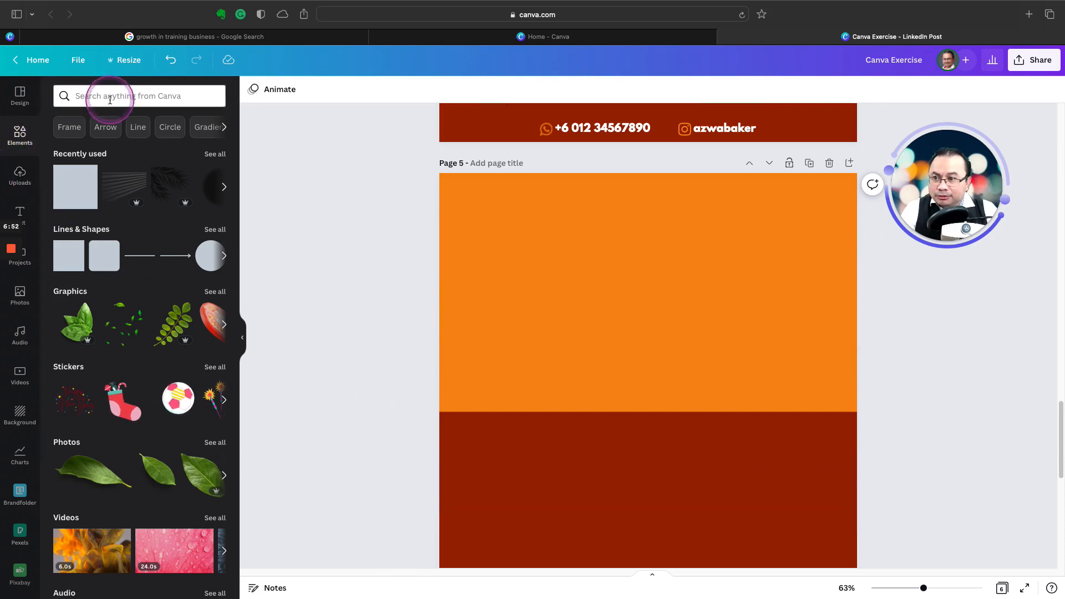
type("rays")
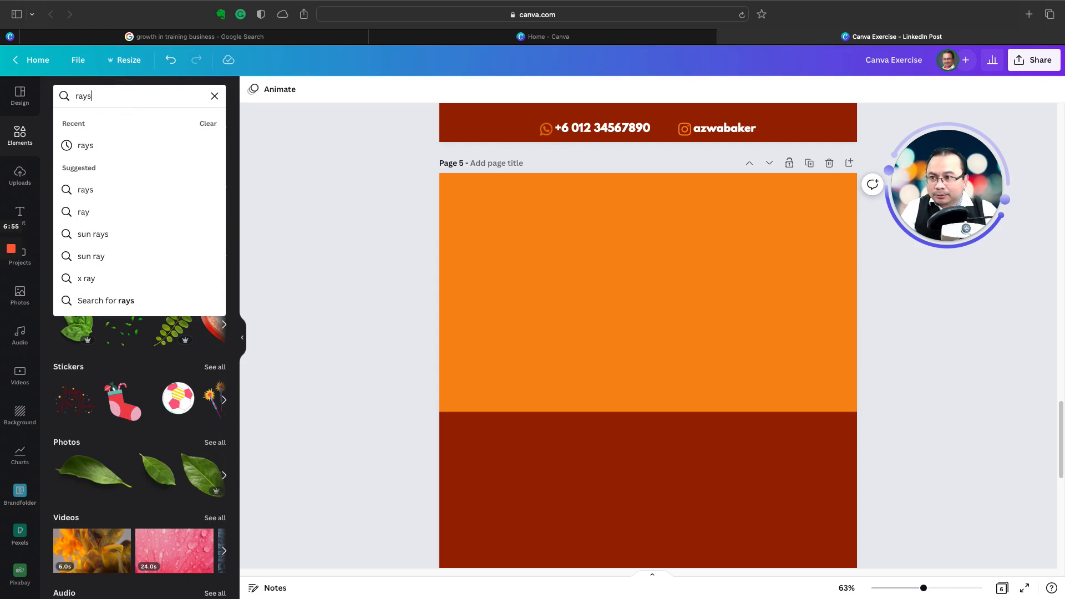
key("Return")
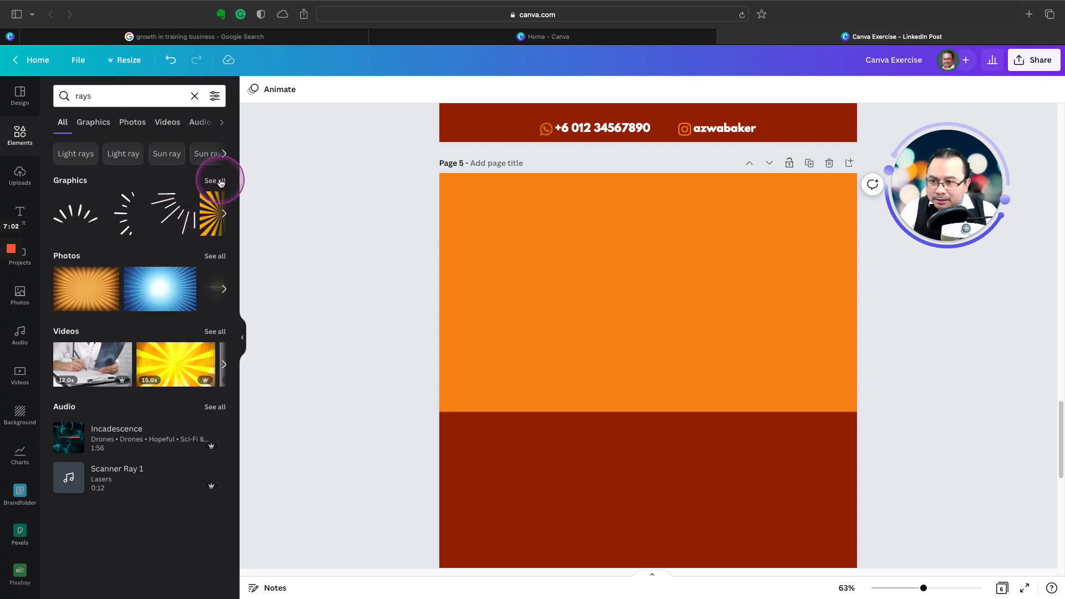
left_click(224, 213)
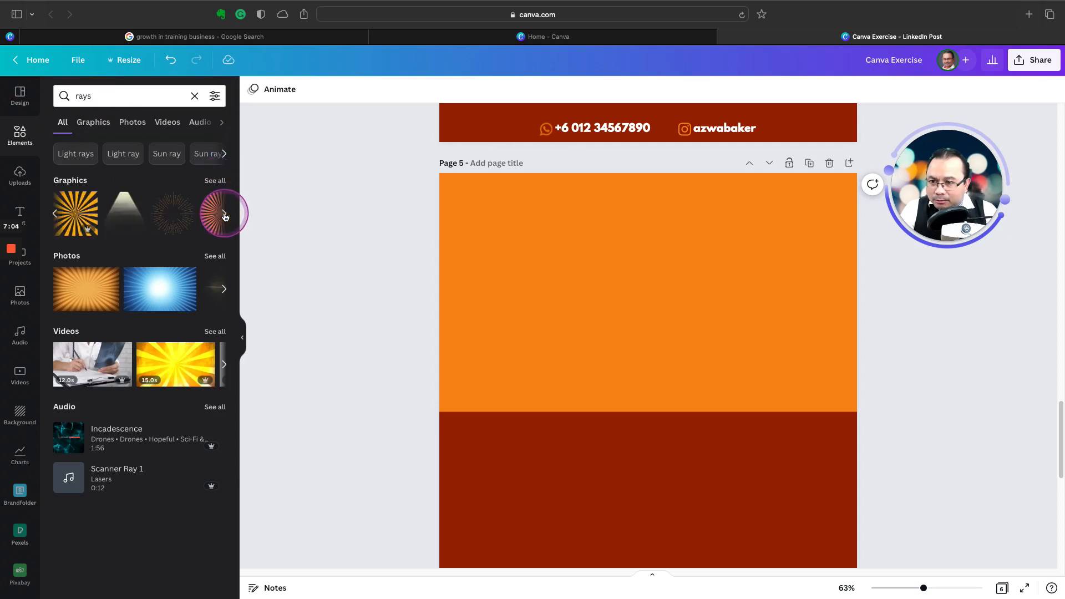
Step: Try the yellow-orange sunburst graphic enlarged over the orange area of page 5, and delete it
left_click(72, 216)
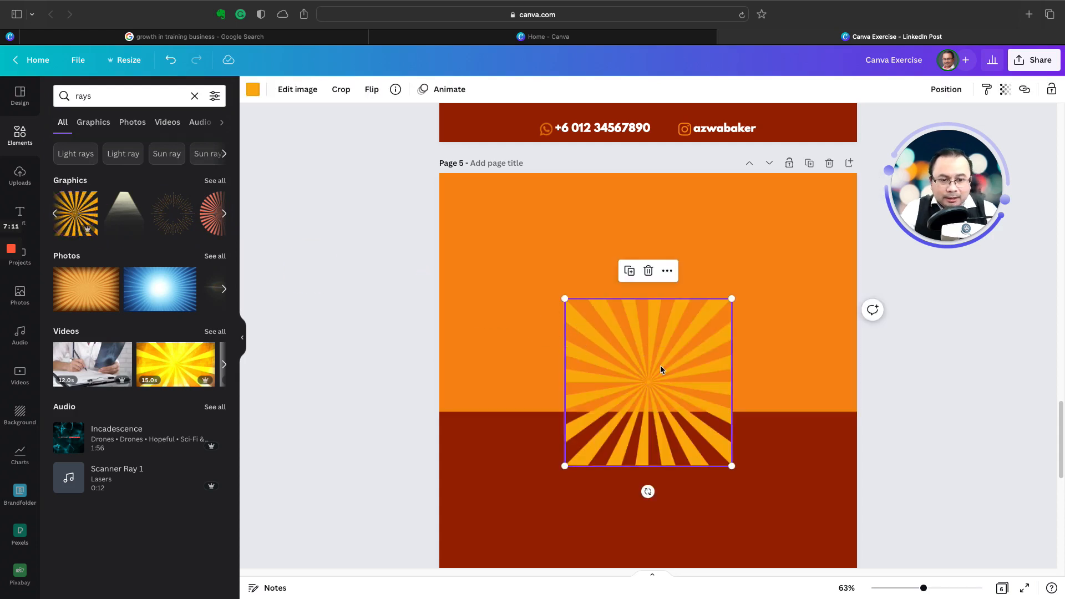
left_click_drag(660, 365, 612, 311)
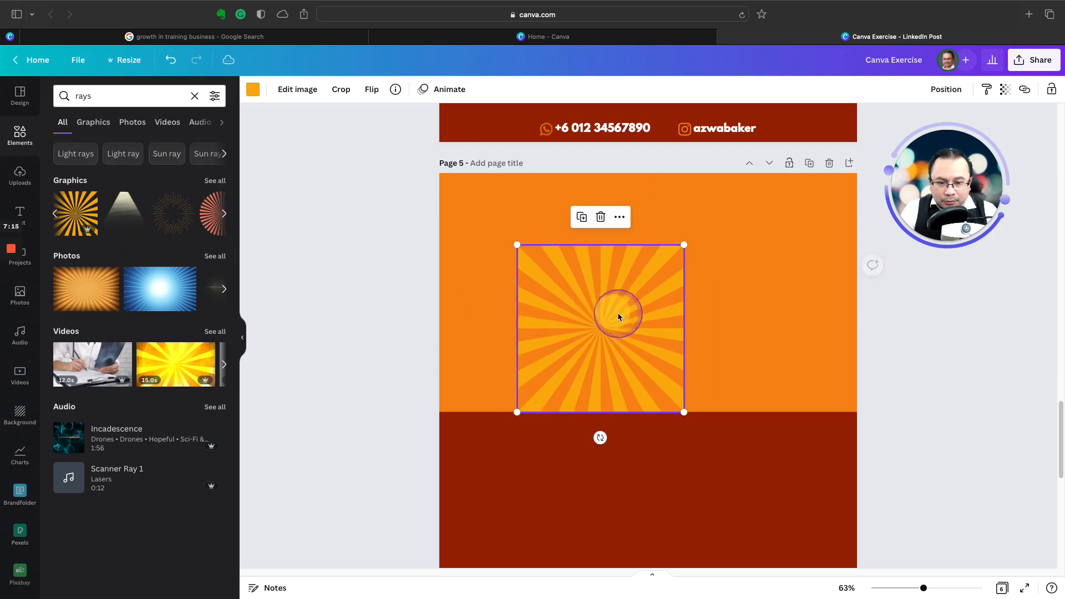
left_click_drag(685, 245, 953, 165)
left_click_drag(517, 411, 403, 456)
key("Delete")
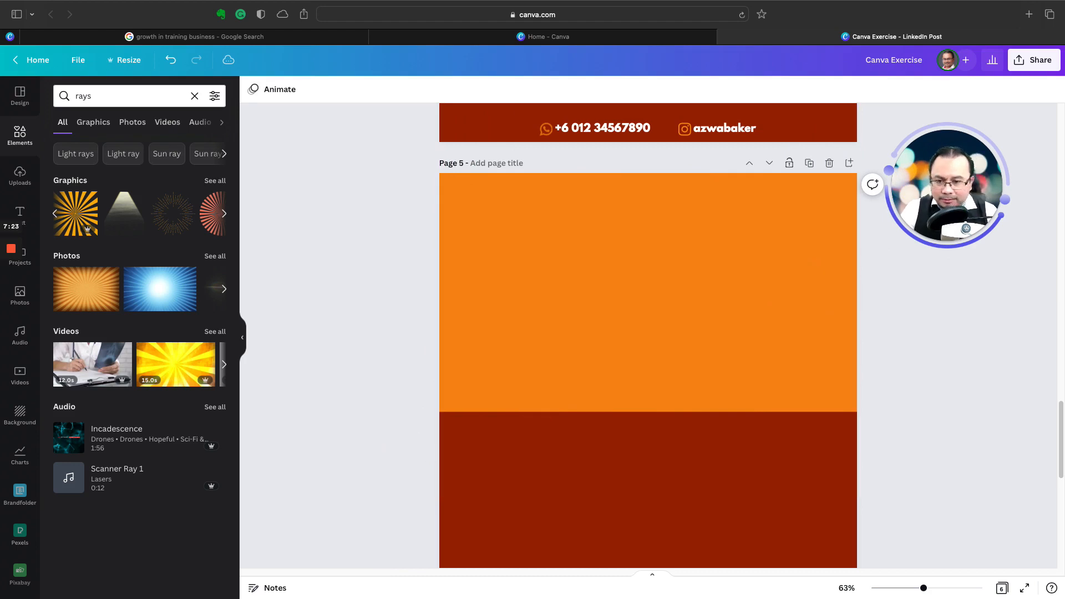
Step: Look through the "rays" photo results and the full list of recently used elements for a suitable sunburst graphic
left_click(224, 290)
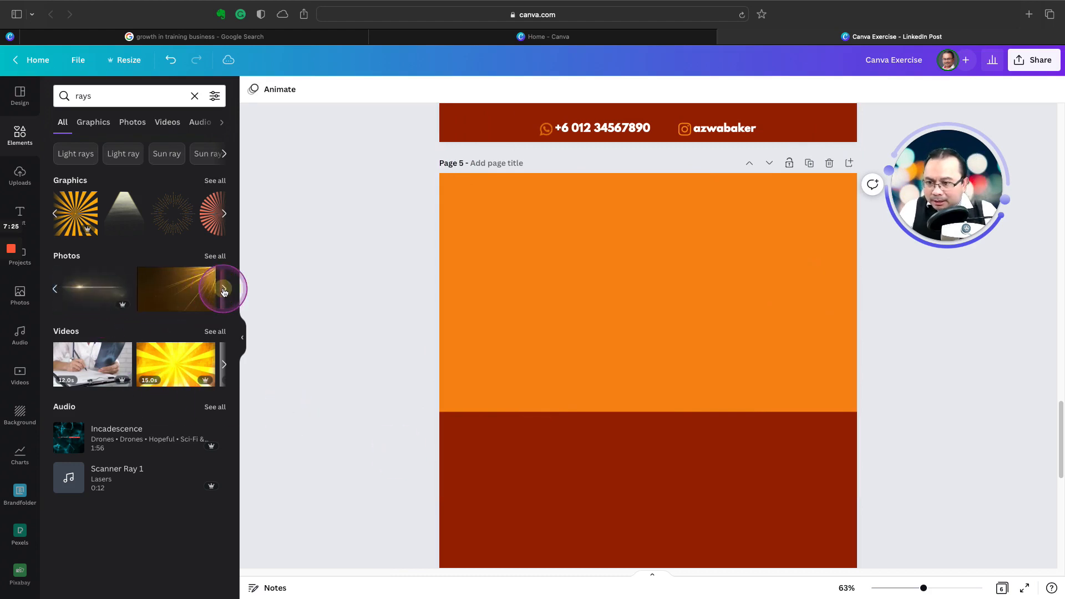
left_click(194, 96)
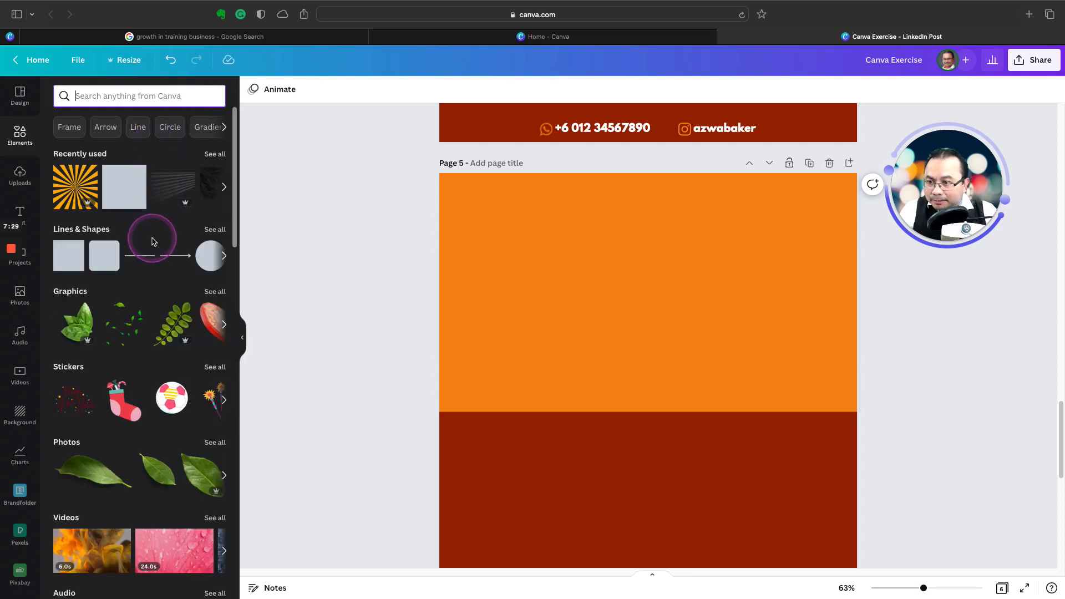
left_click(224, 185)
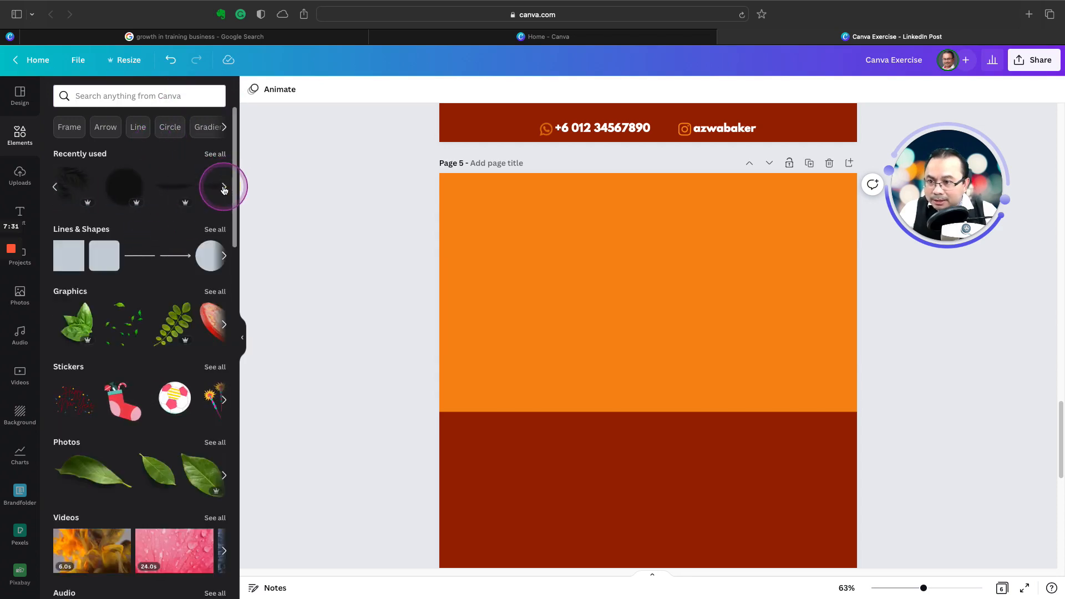
left_click(224, 189)
left_click(224, 188)
left_click(224, 188)
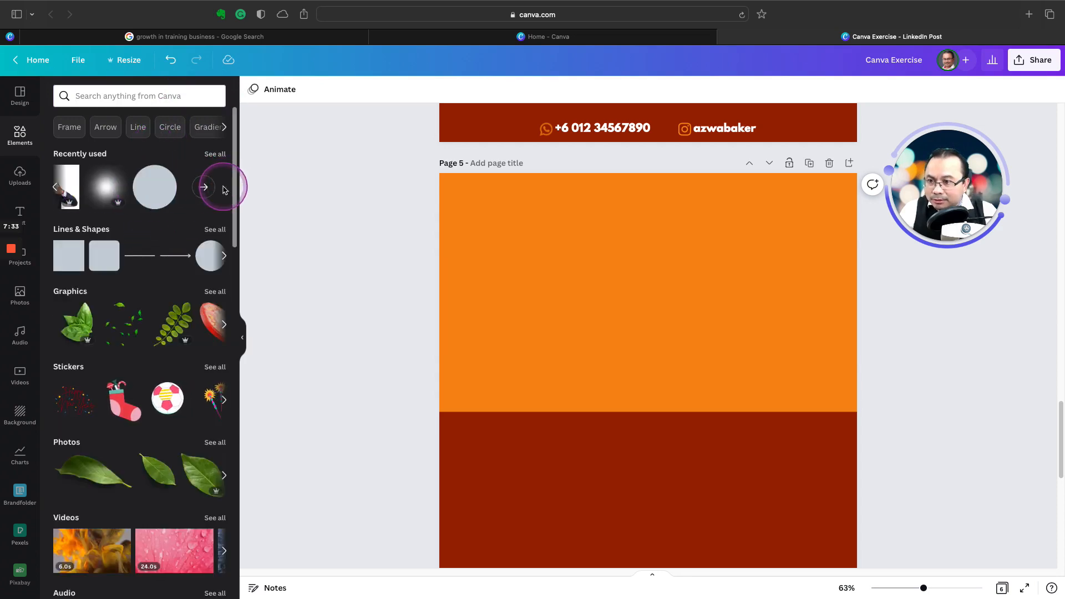
left_click(219, 188)
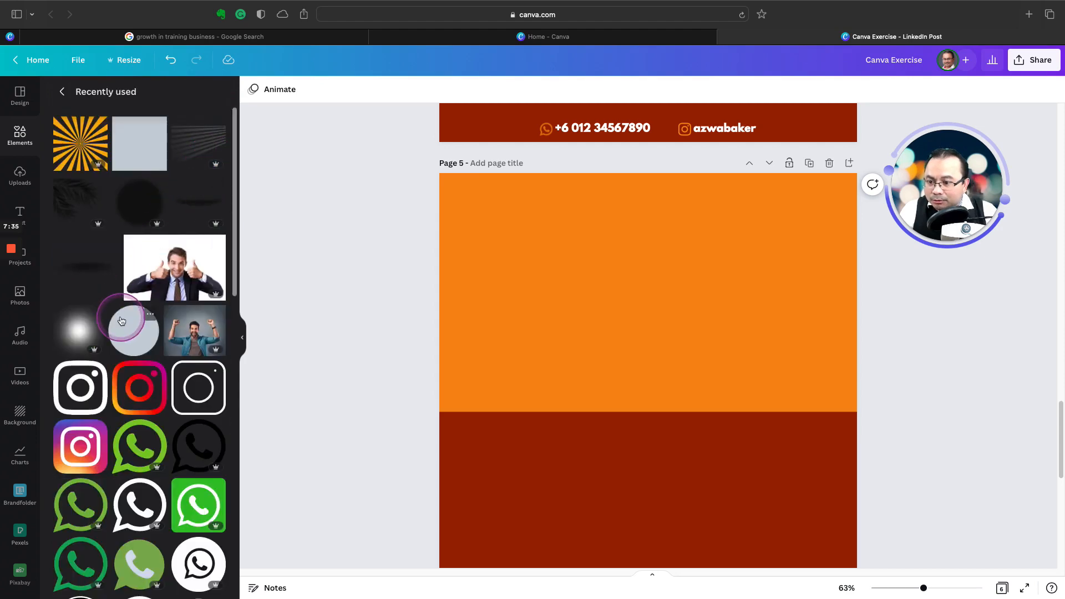
scroll(122, 321, "down", 3)
scroll(121, 320, "down", 5)
scroll(121, 321, "down", 5)
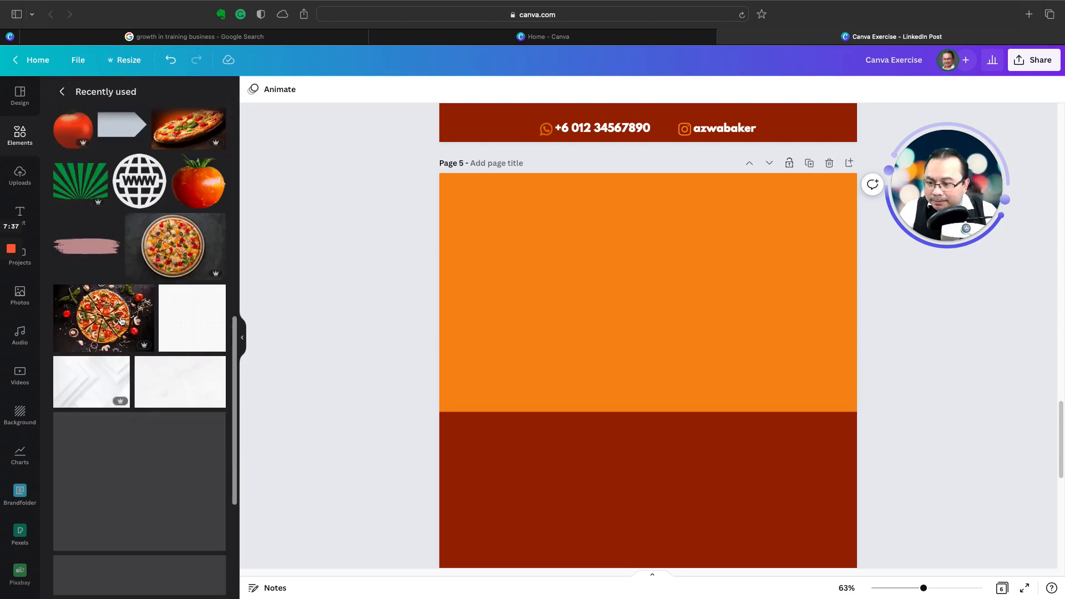
scroll(122, 321, "down", 10)
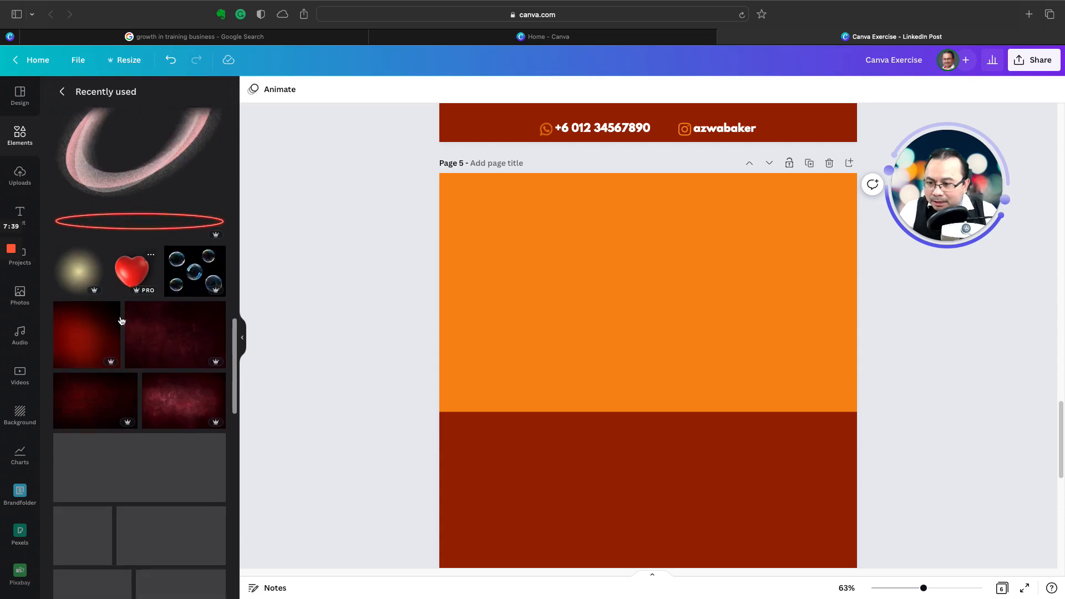
scroll(121, 320, "down", 5)
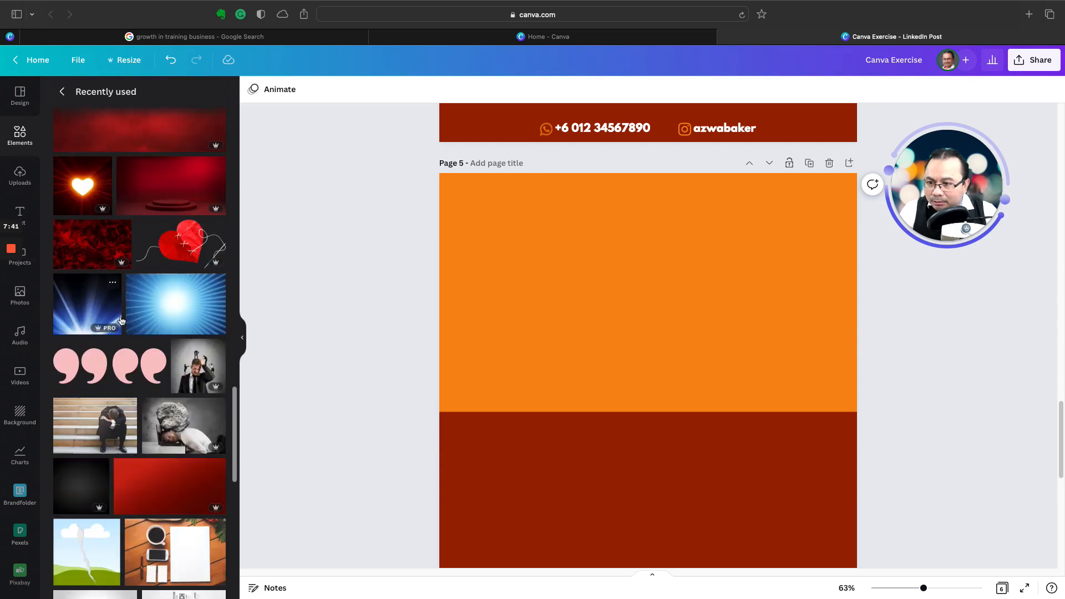
scroll(122, 321, "up", 20)
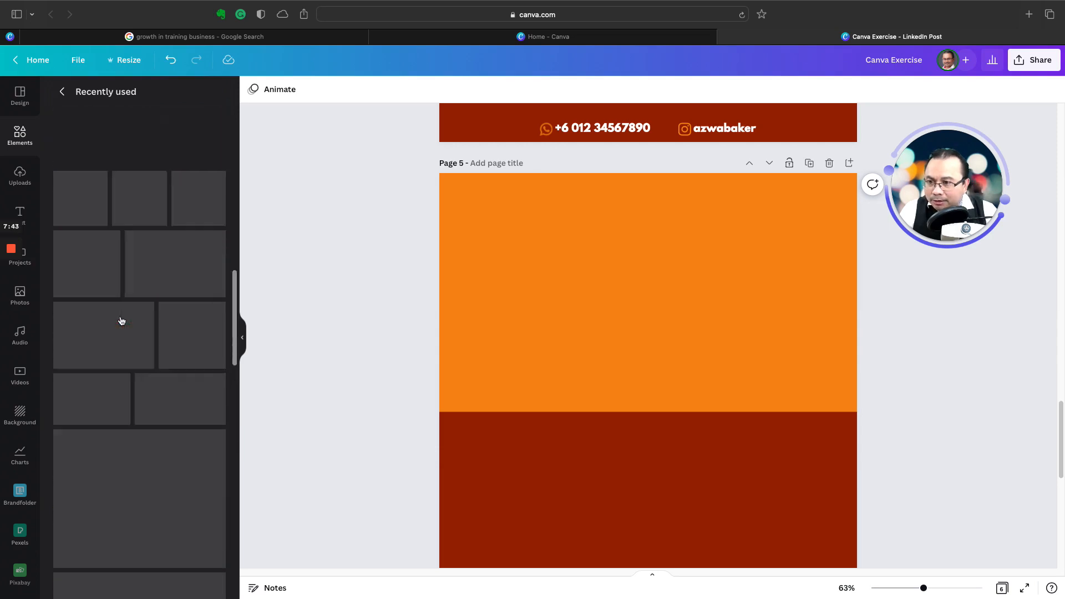
left_click(61, 91)
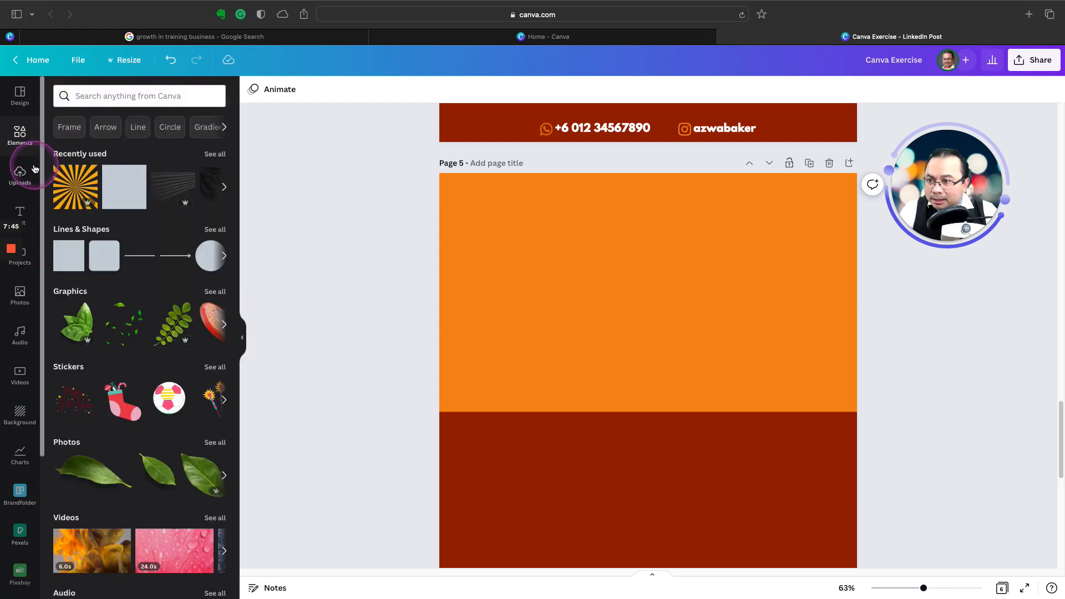
Step: Search the elements for "ray" and list all the matching graphics
left_click(103, 101)
type("ray")
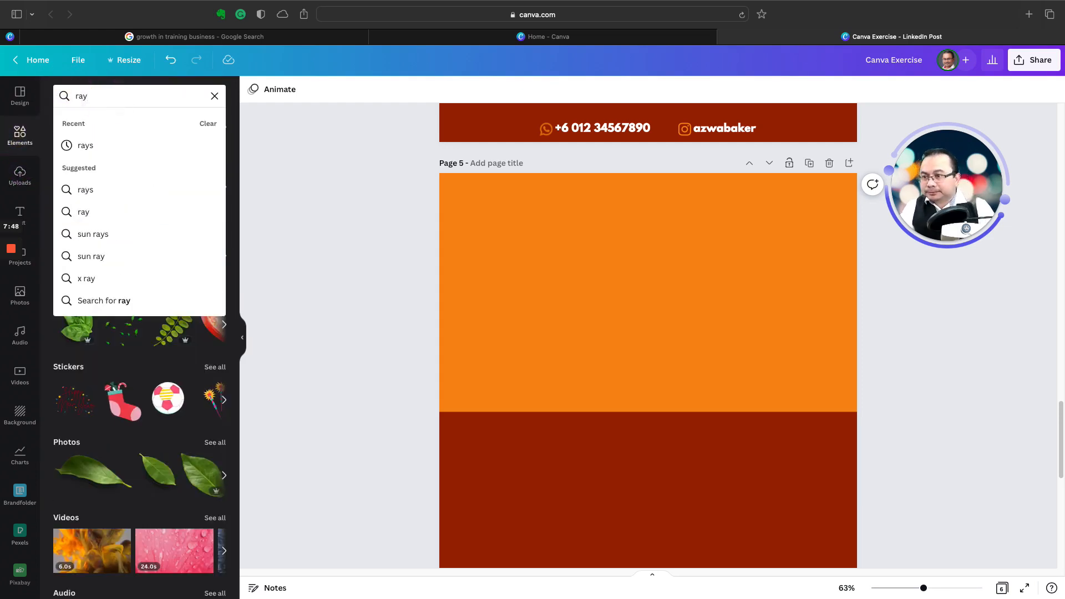
key("Return")
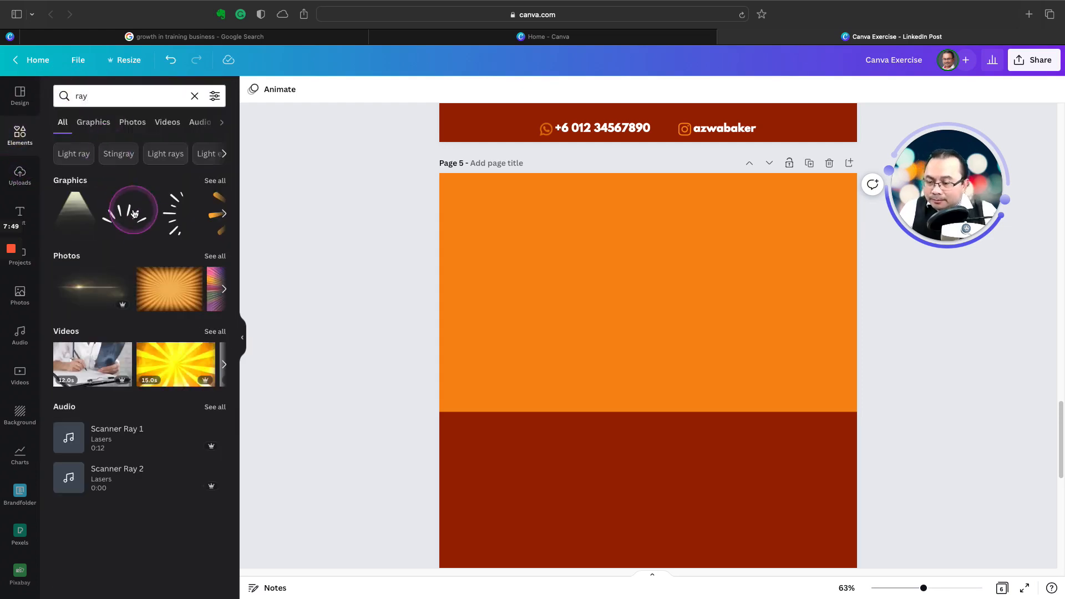
left_click(151, 232)
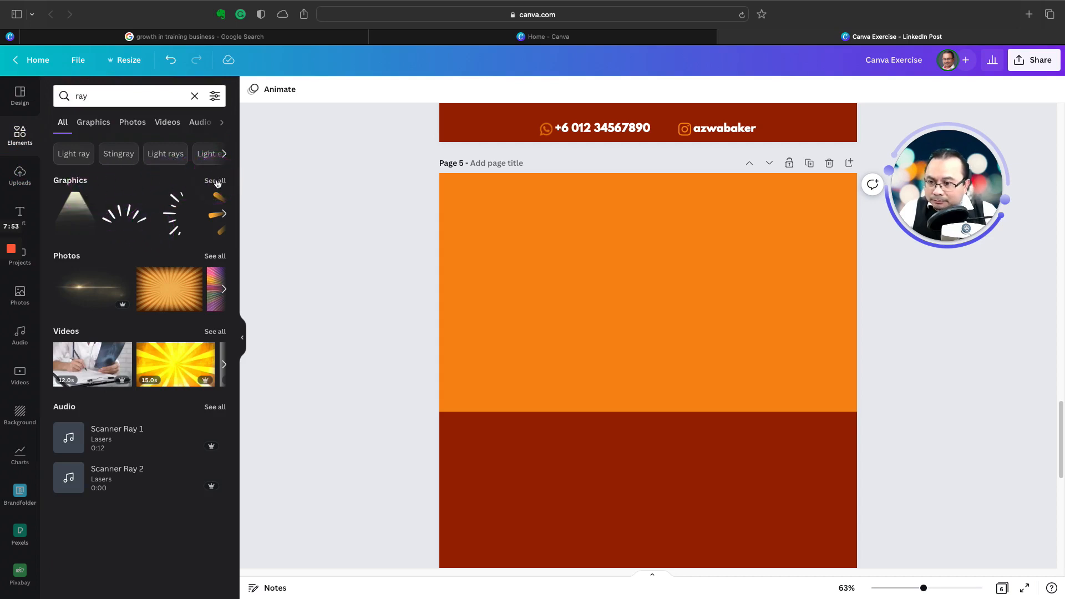
left_click(224, 256)
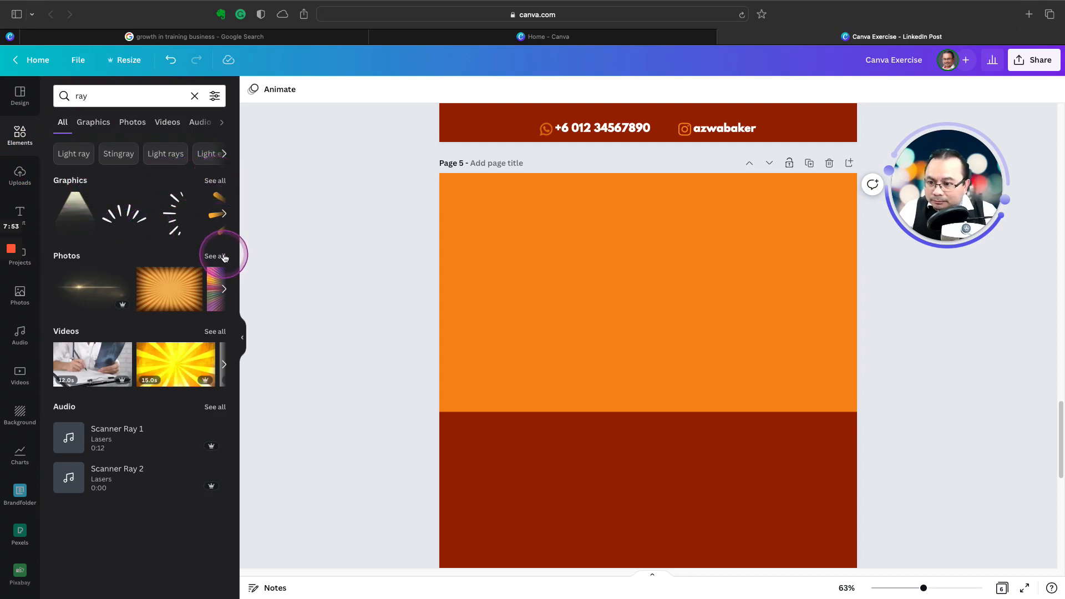
left_click(215, 181)
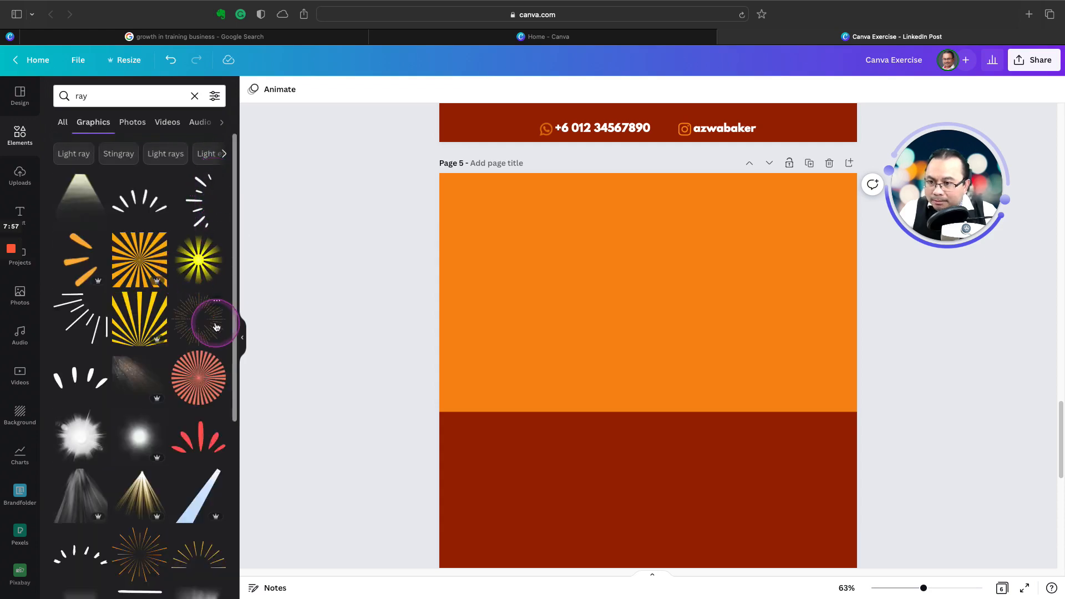
Step: Try the yellow rising-rays graphic on page 5, enlarged to the full page width with its base on the dark red band's top edge
left_click(128, 323)
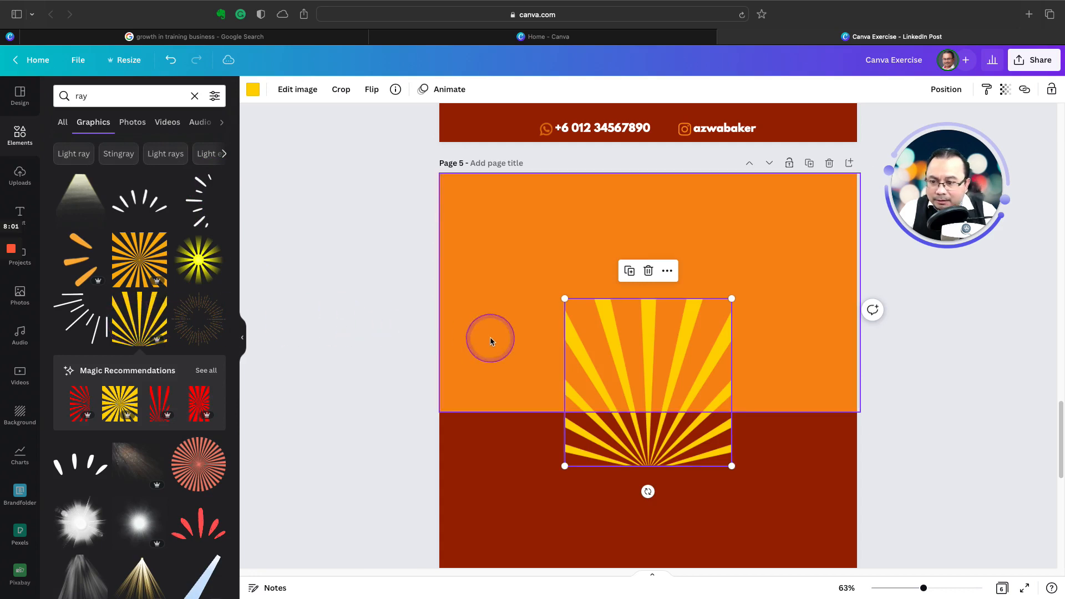
left_click_drag(627, 352, 638, 301)
left_click_drag(732, 242, 882, 166)
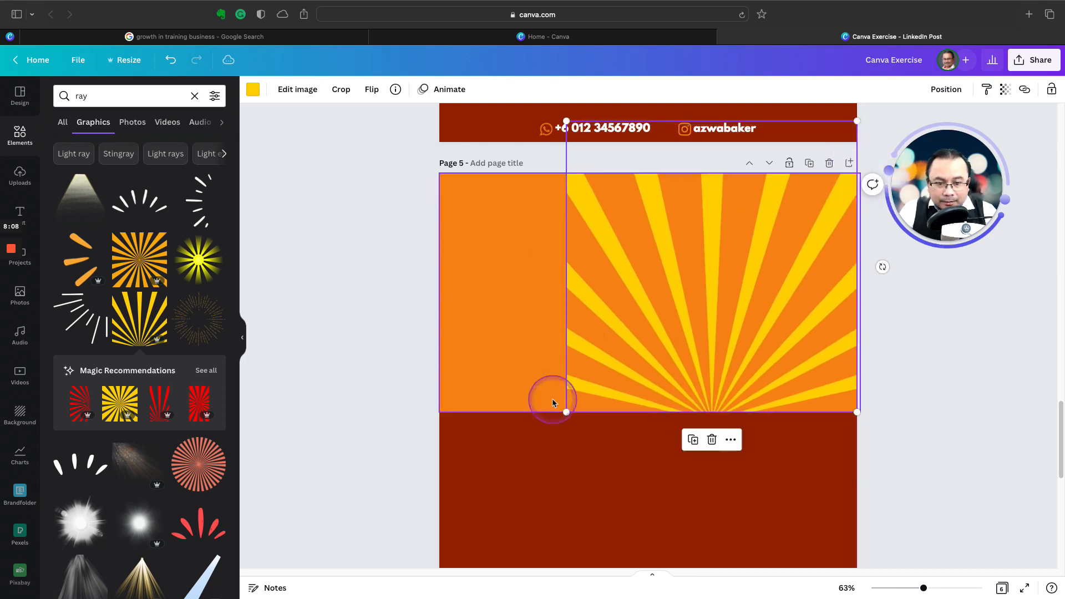
left_click_drag(566, 413, 486, 493)
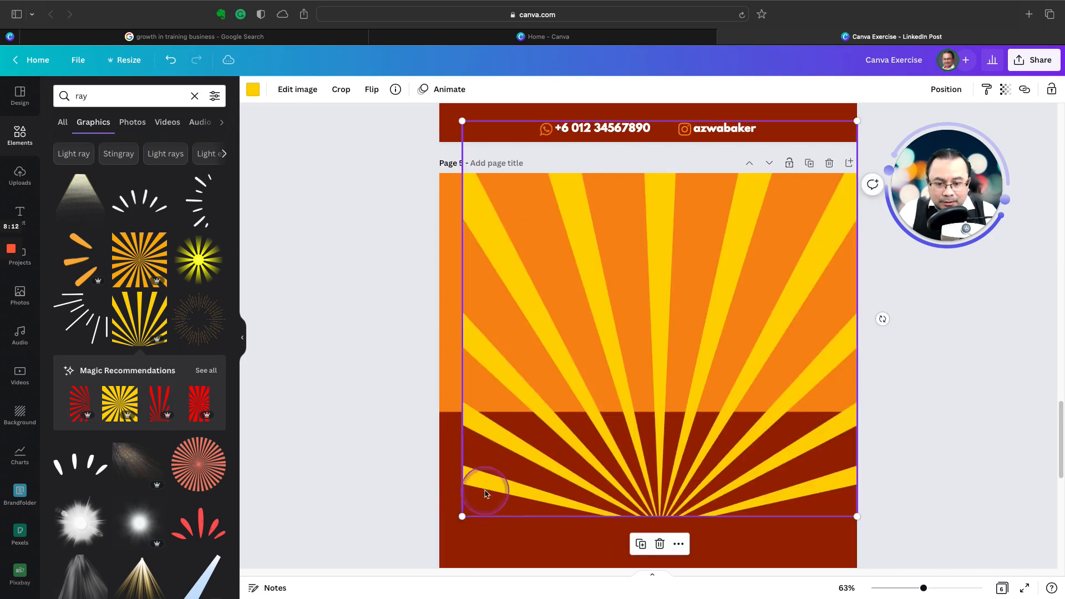
left_click_drag(454, 524, 433, 532)
left_click_drag(651, 471, 650, 344)
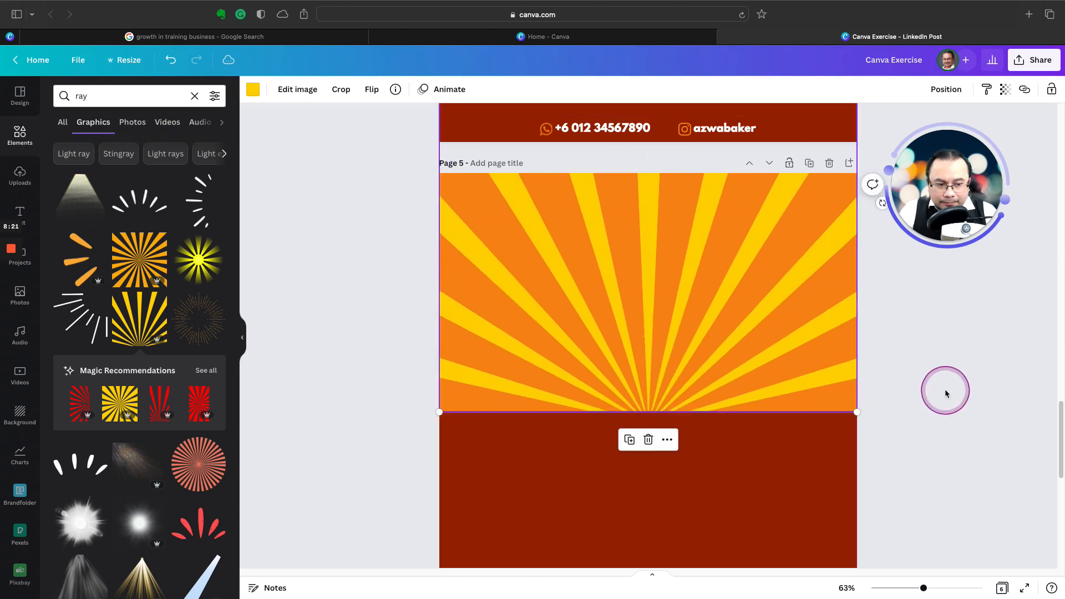
Step: Compare the yellow rays on page 5 with the sunburst background of the pizza poster on page 4
left_click(922, 389)
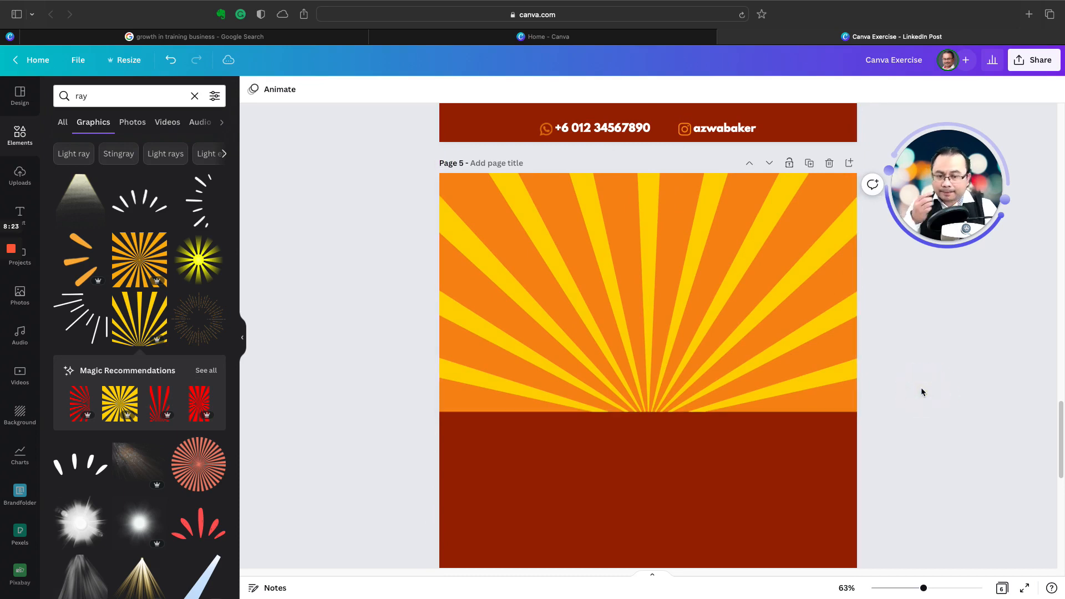
left_click(801, 355)
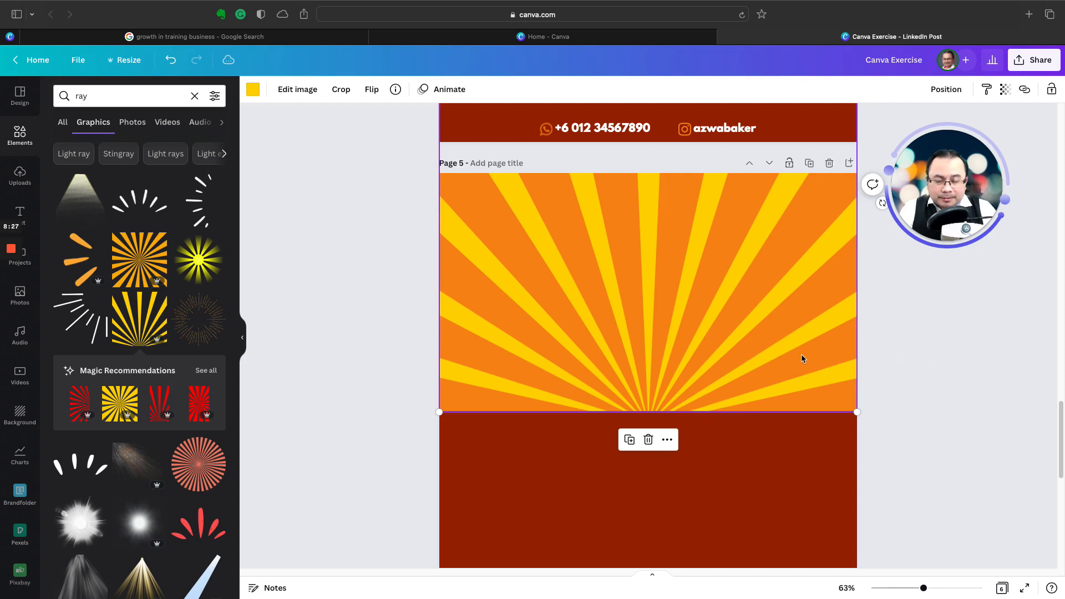
left_click(913, 356)
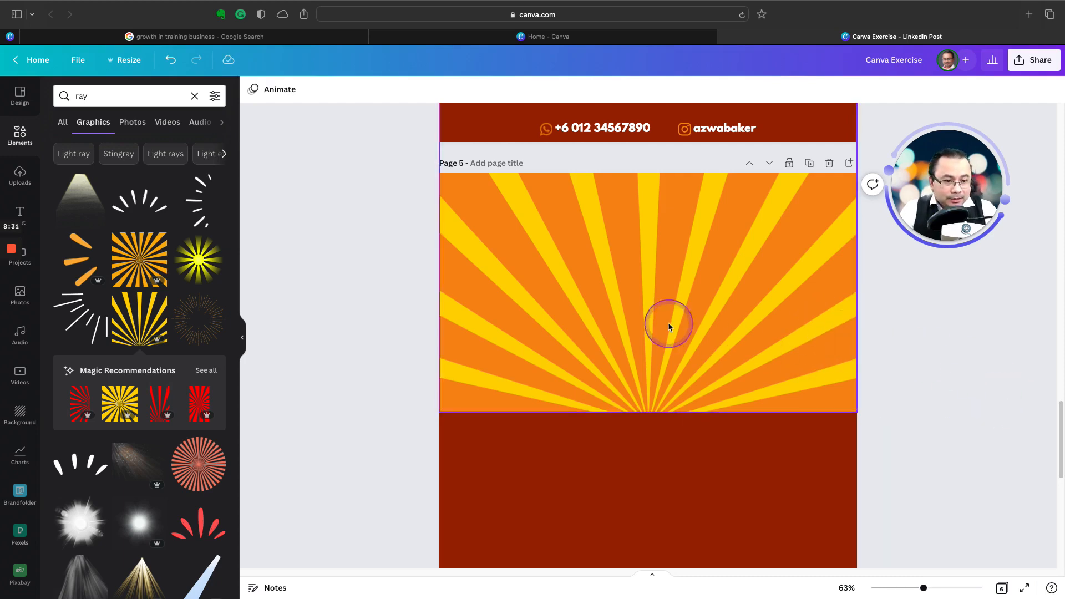
scroll(655, 325, "up", 5)
scroll(656, 325, "up", 3)
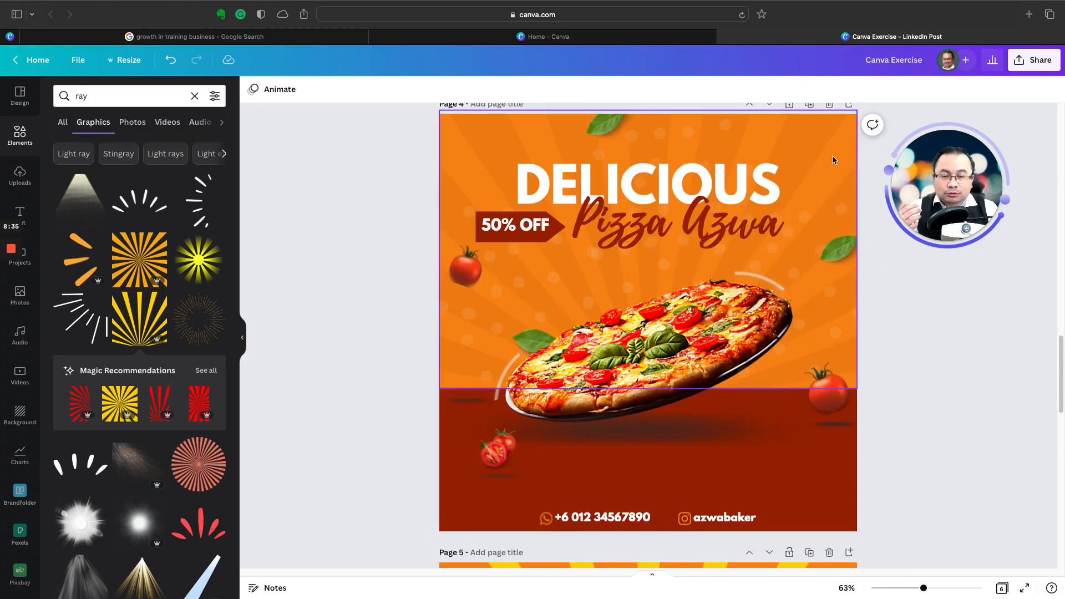
left_click(793, 329)
scroll(789, 447, "down", 4)
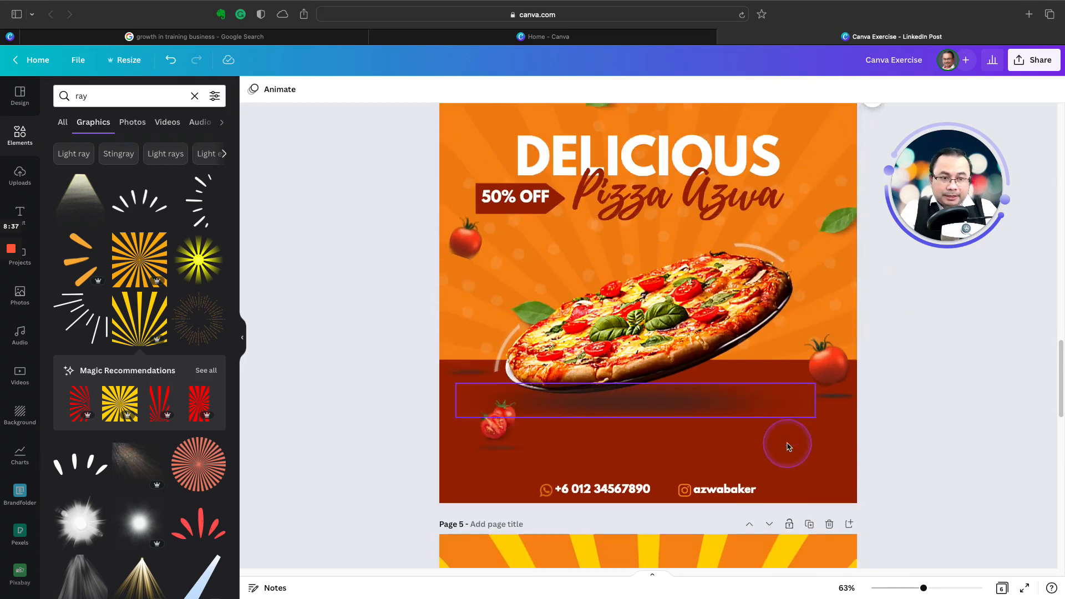
Step: Try recolouring the yellow rays on page 5 to orange #f78b14, and delete the rays graphic
left_click(752, 416)
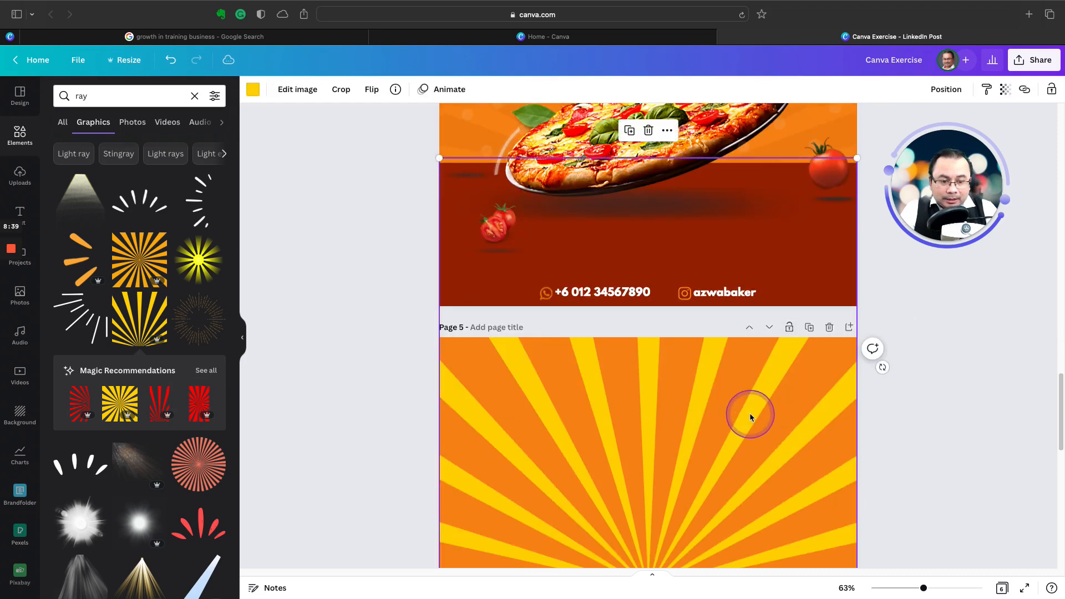
left_click(753, 440)
scroll(753, 441, "down", 1)
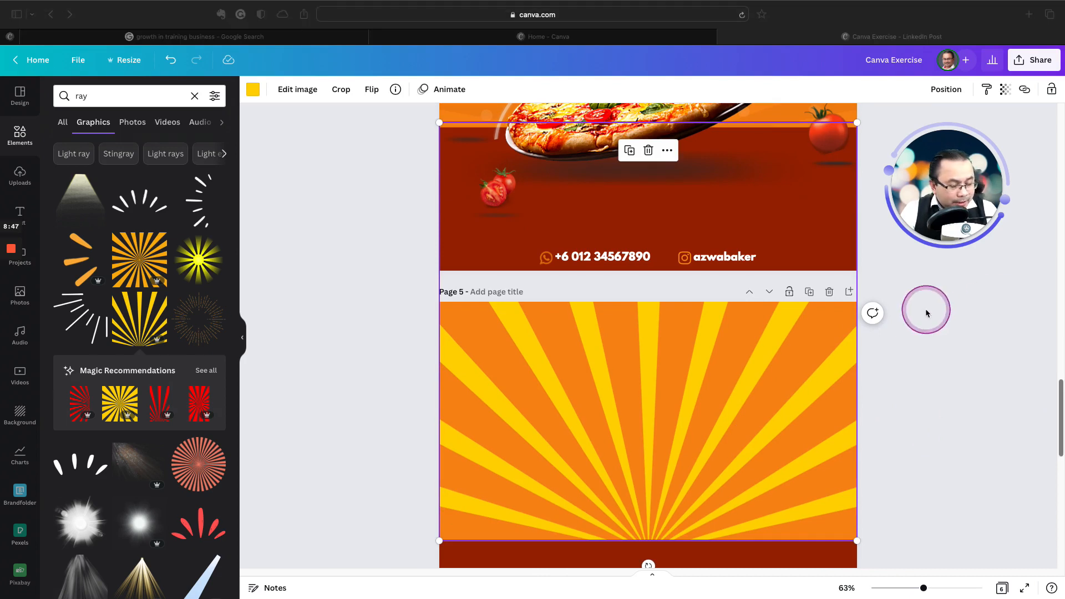
left_click(252, 93)
left_click(253, 92)
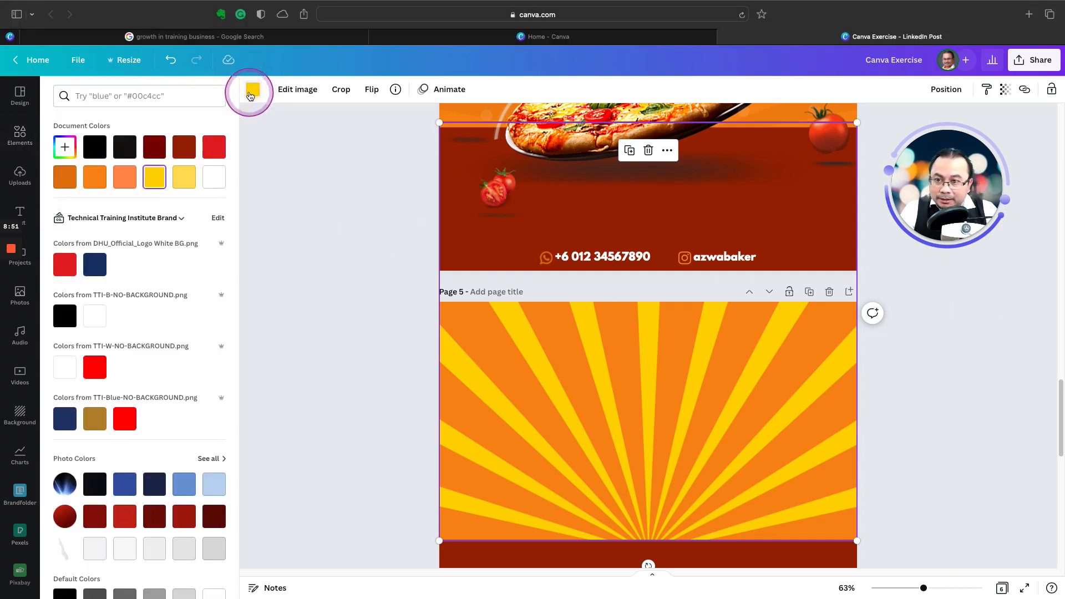
left_click(102, 183)
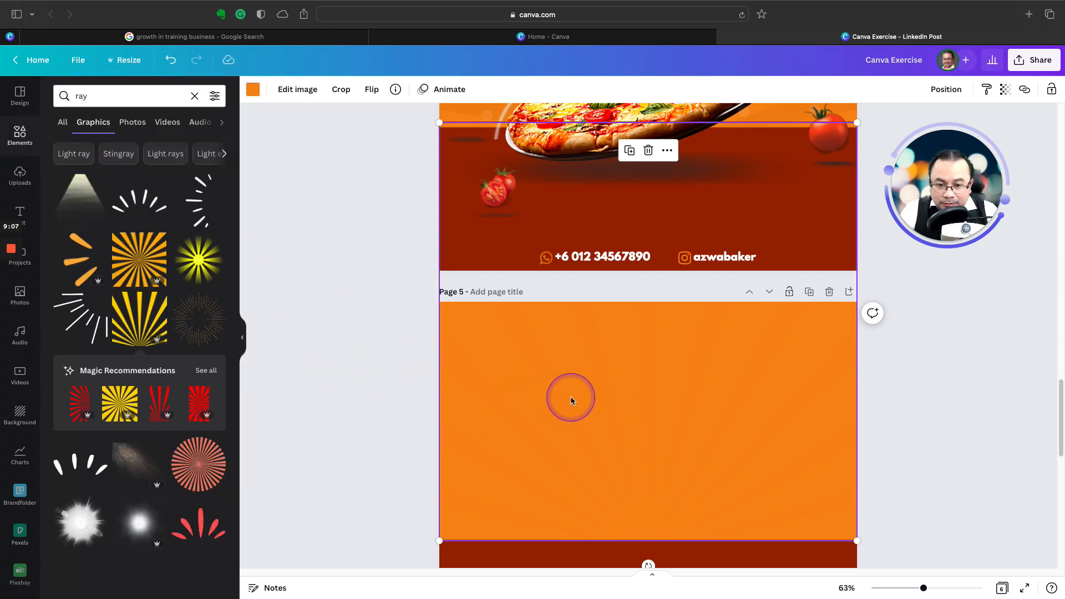
key("Delete")
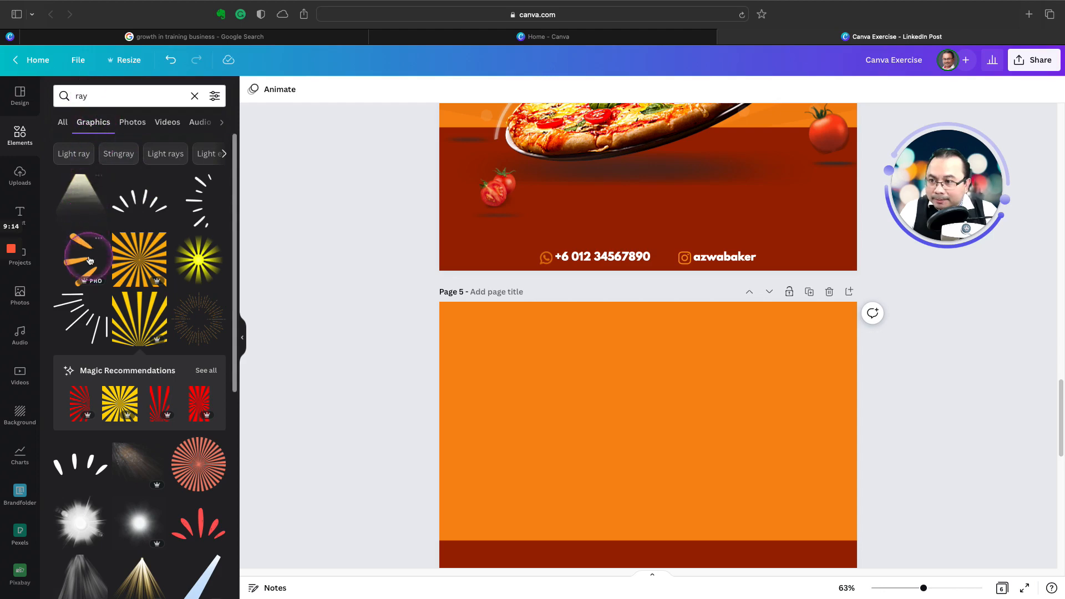
Step: Browse further through the "ray" graphics and the suggested "Light ray" results for another sunburst, and return to all result types
scroll(92, 269, "down", 5)
scroll(92, 269, "down", 2)
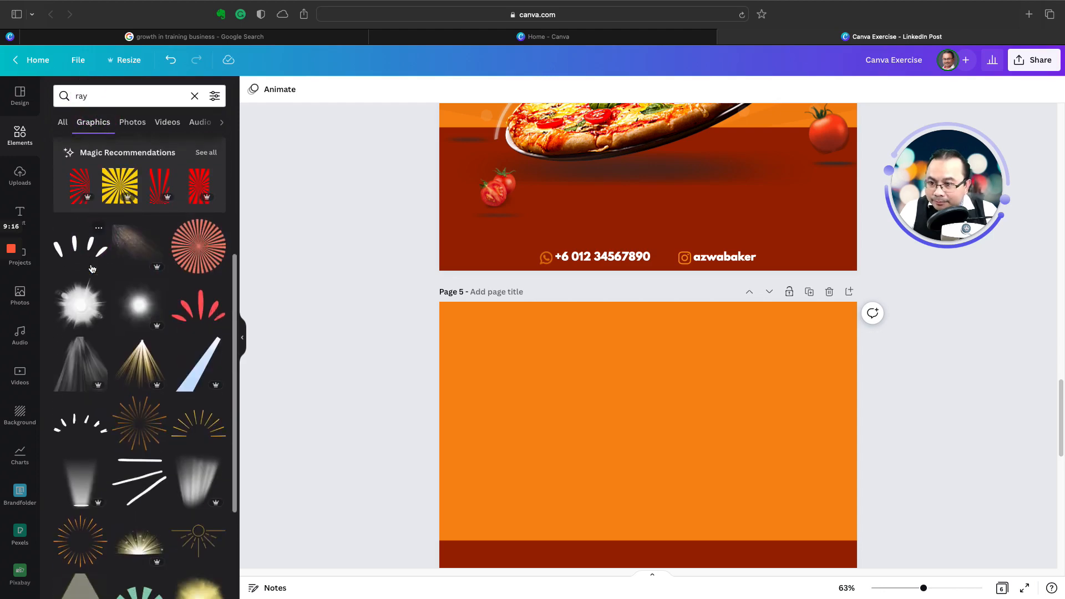
scroll(92, 269, "down", 7)
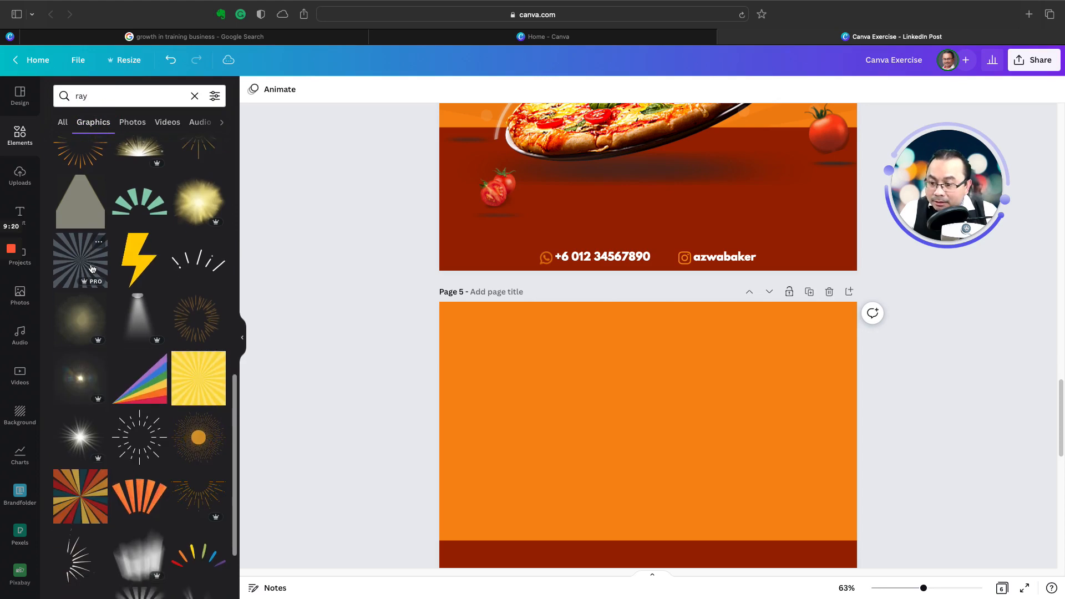
scroll(92, 270, "up", 14)
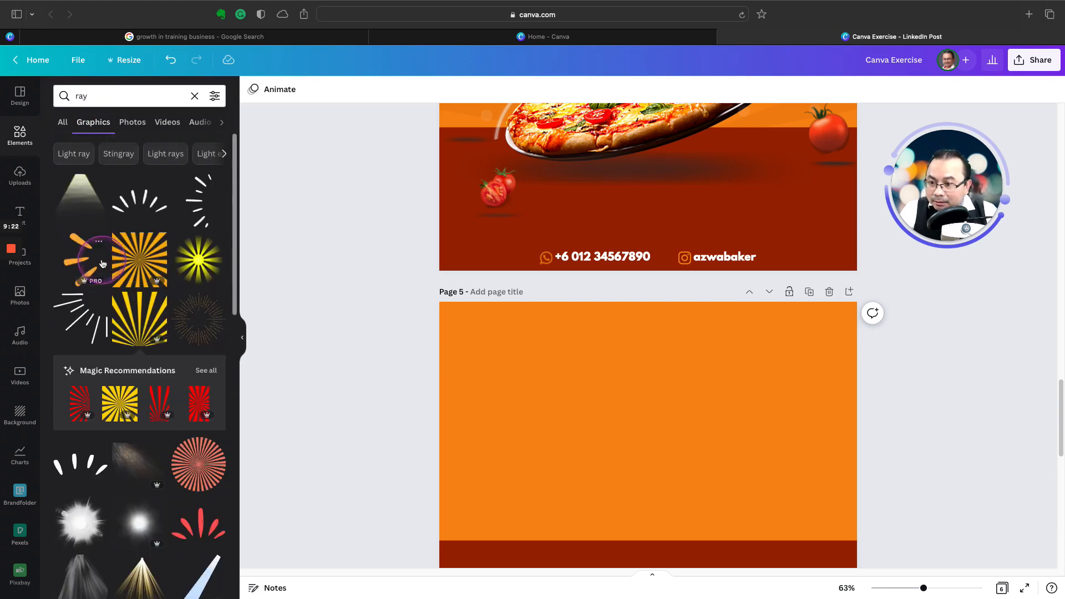
left_click(76, 156)
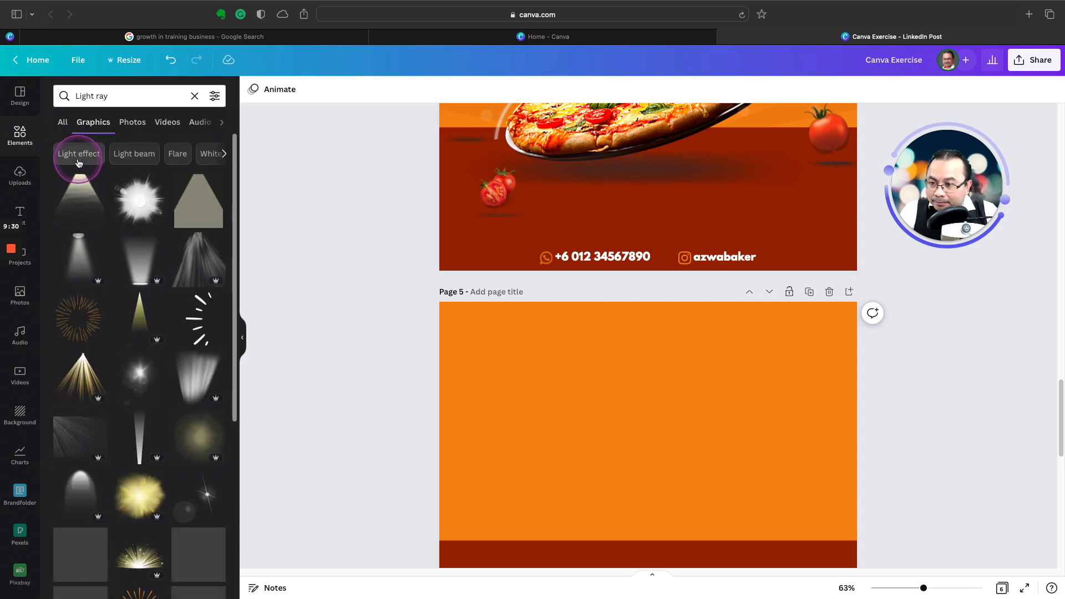
scroll(120, 373, "down", 2)
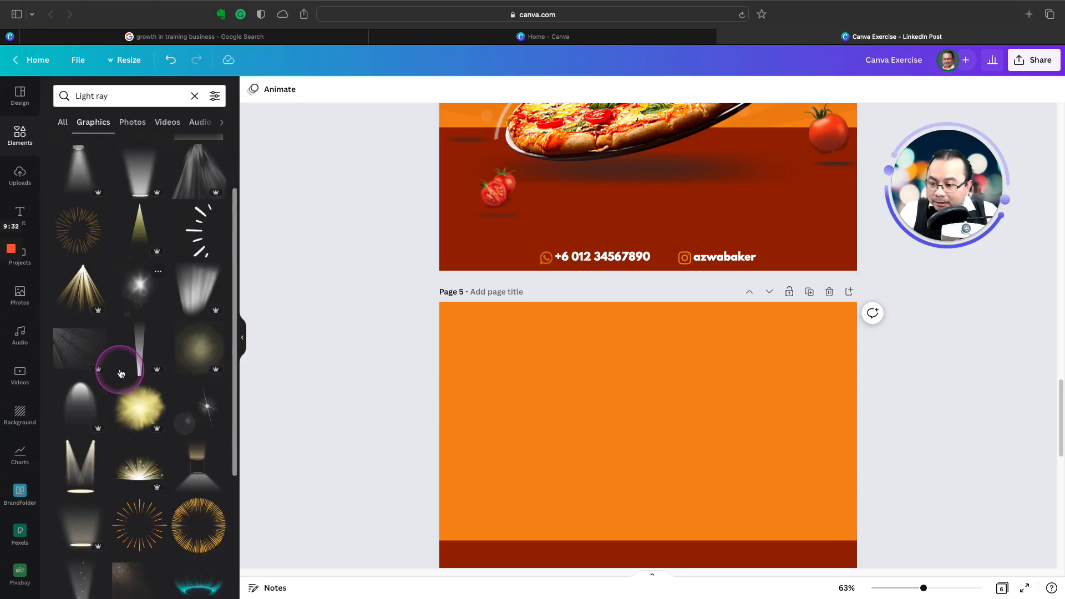
scroll(121, 374, "up", 3)
left_click(61, 122)
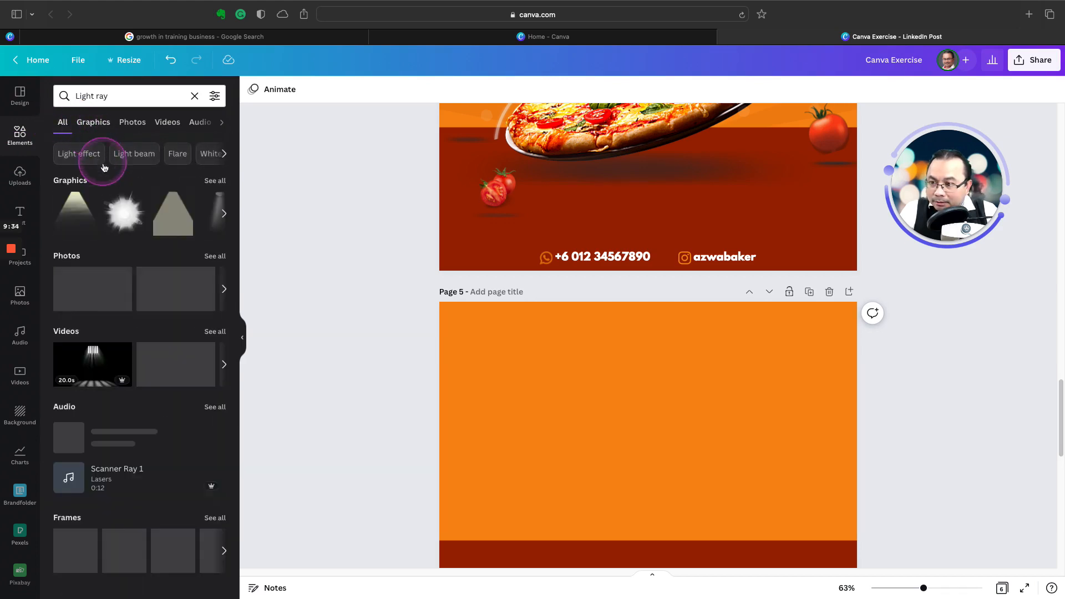
Step: Check all "Light ray" graphics, search the elements for "ray" again, and look through its photo and graphic results
left_click(217, 180)
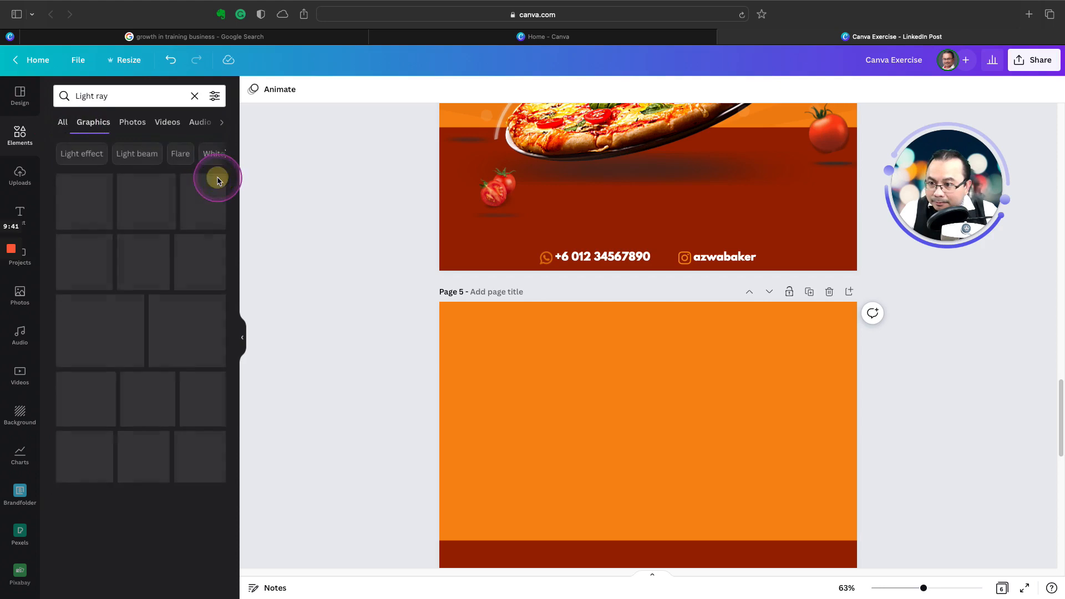
left_click(60, 131)
left_click(138, 98)
type("r")
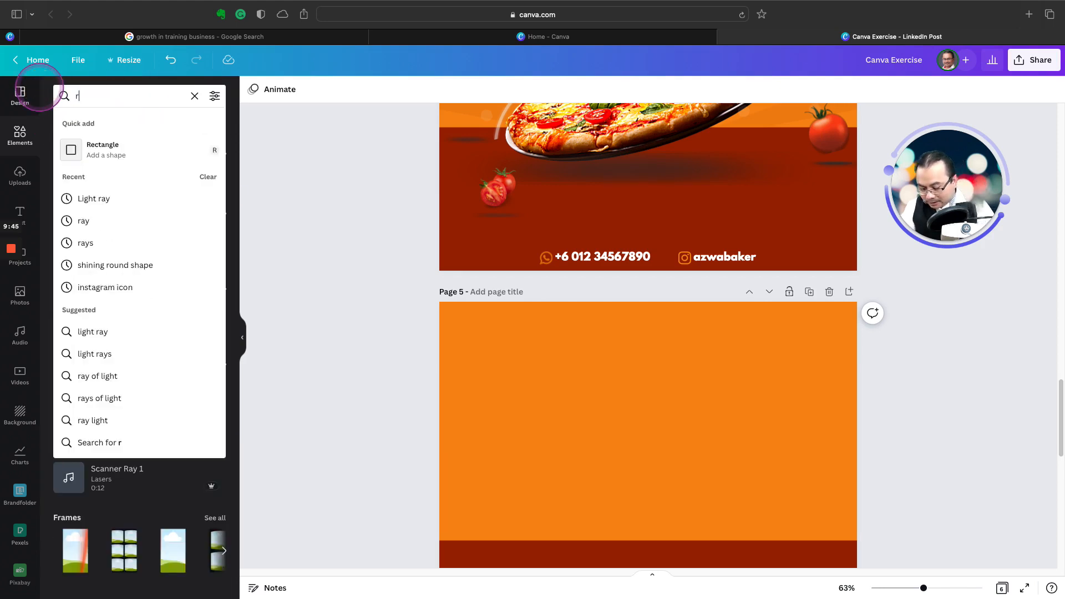
type("ay")
key("Return")
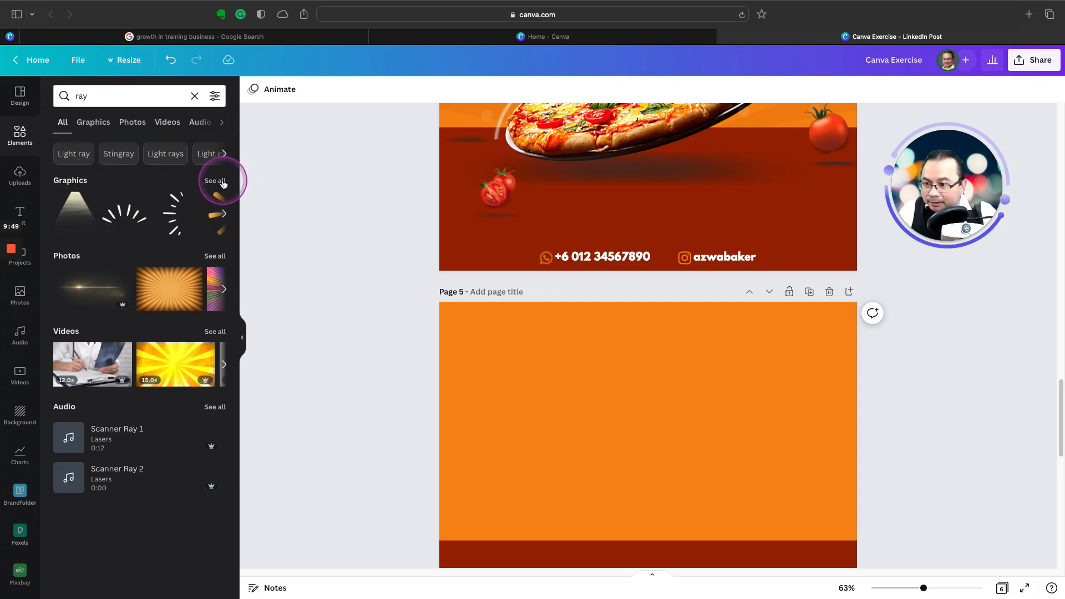
left_click(216, 256)
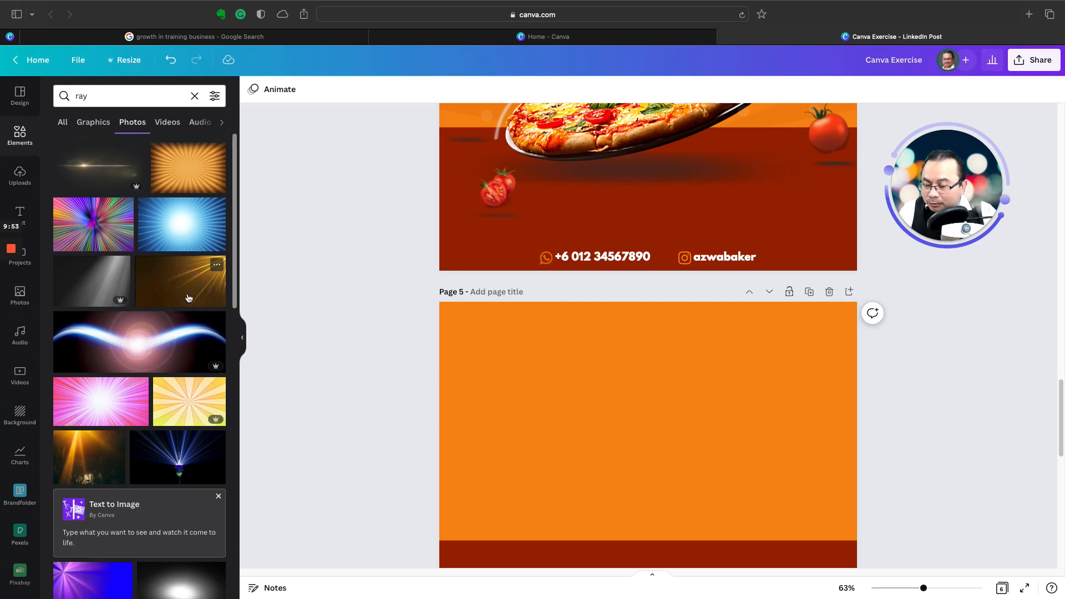
left_click(91, 122)
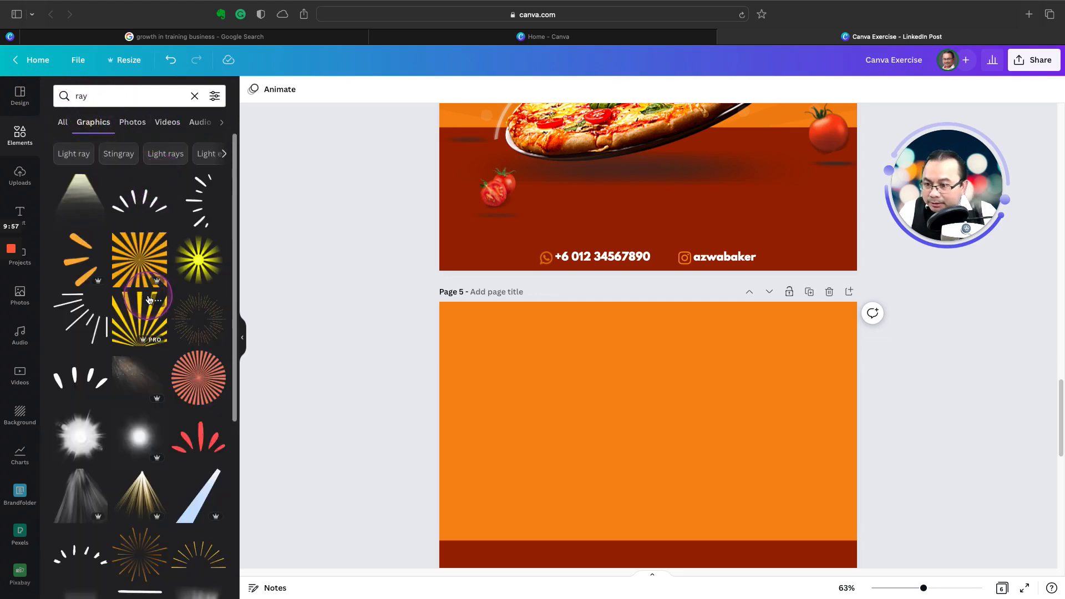
Step: Browse the "ray" graphics for a sunburst that suits the page 5 background
scroll(150, 299, "down", 5)
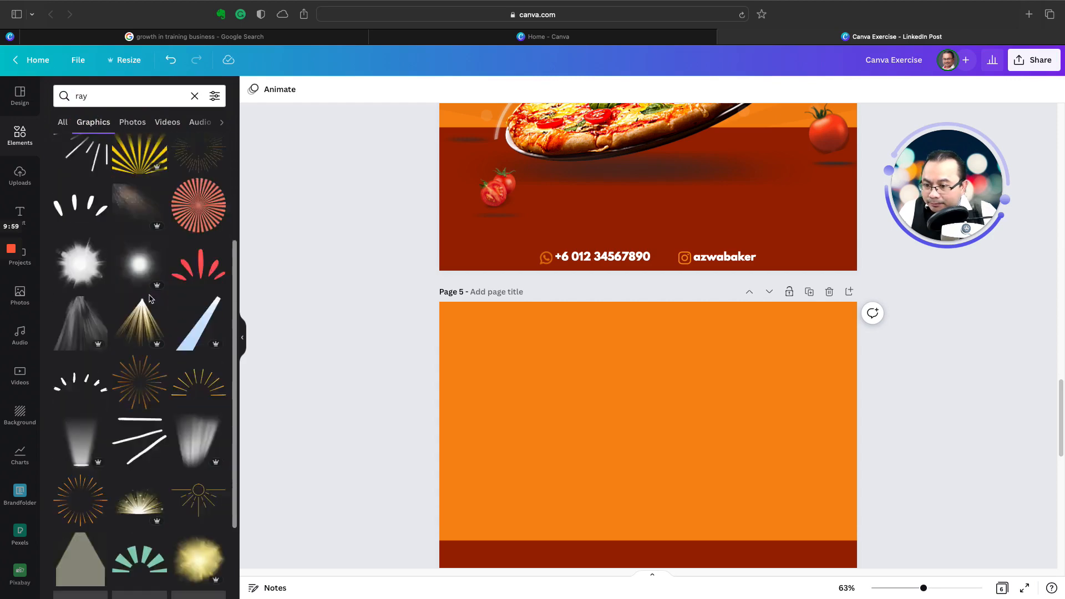
scroll(150, 300, "down", 3)
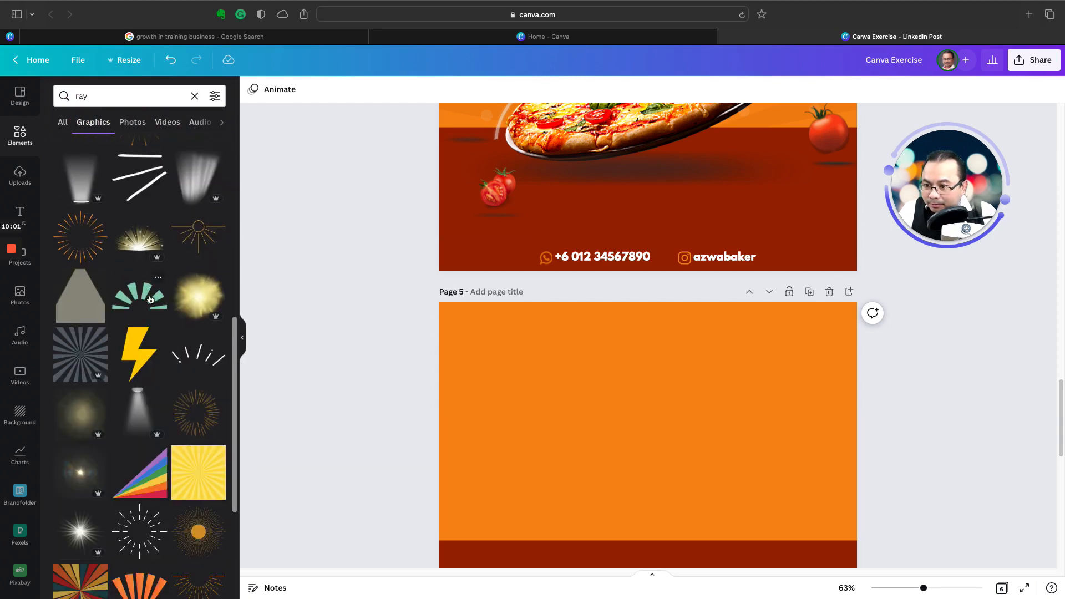
scroll(150, 299, "down", 5)
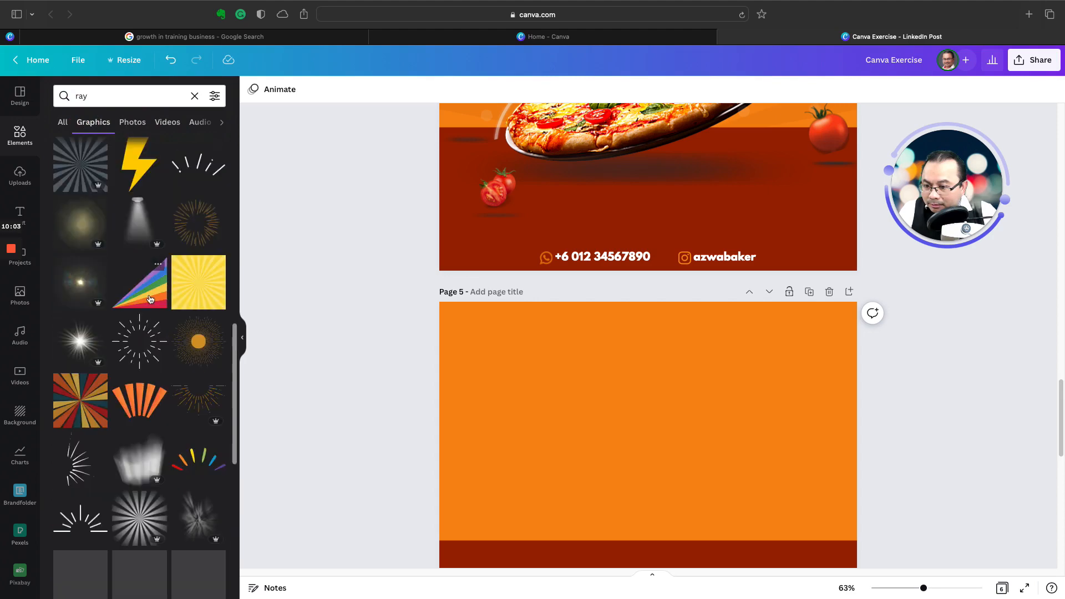
scroll(150, 299, "down", 3)
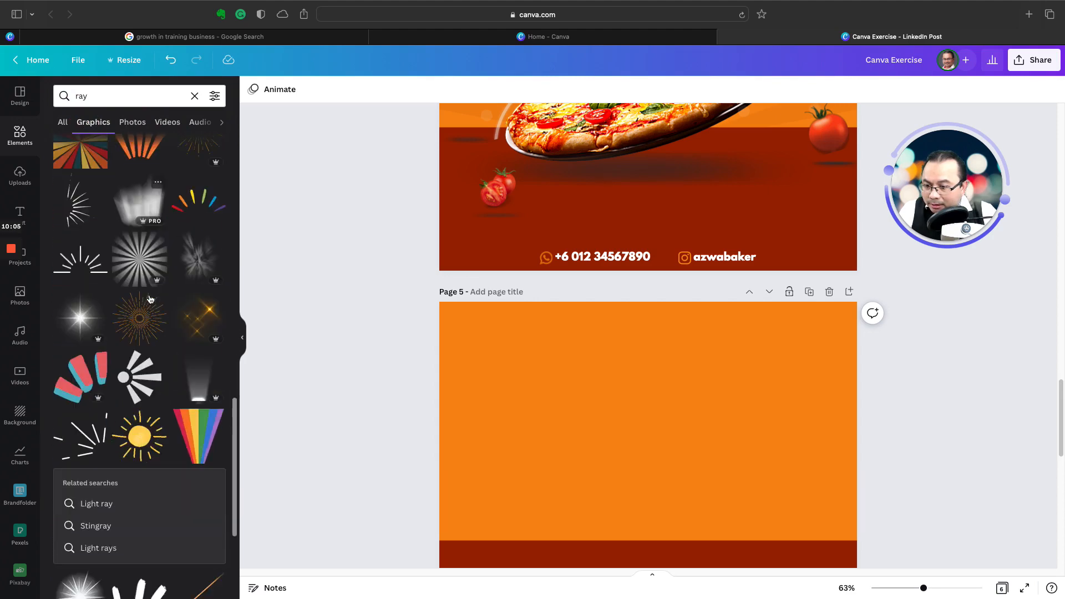
scroll(149, 300, "down", 6)
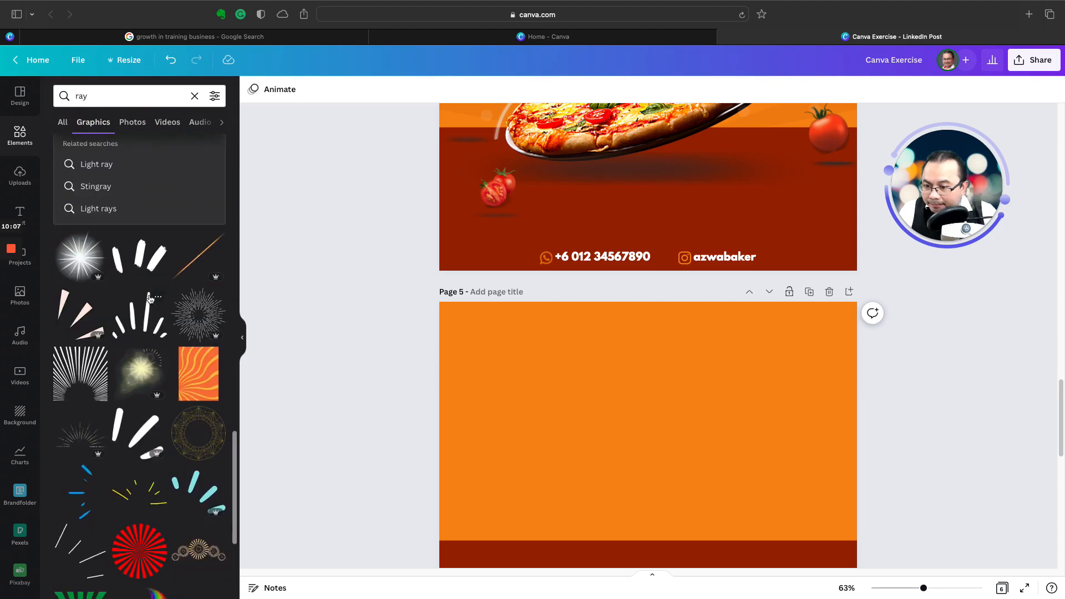
scroll(150, 300, "up", 5)
scroll(150, 300, "up", 10)
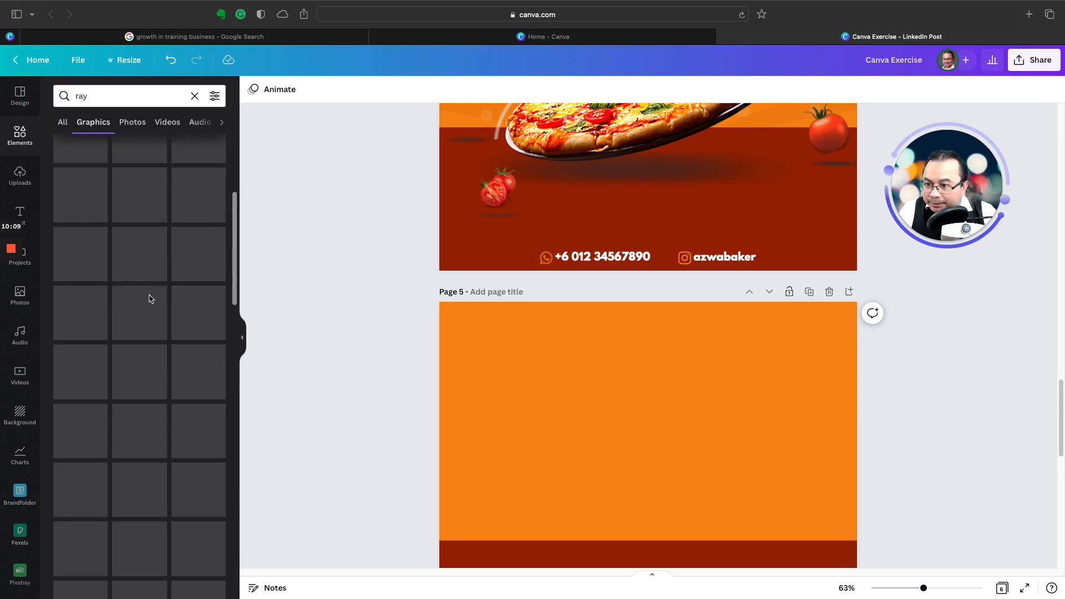
scroll(150, 299, "up", 2)
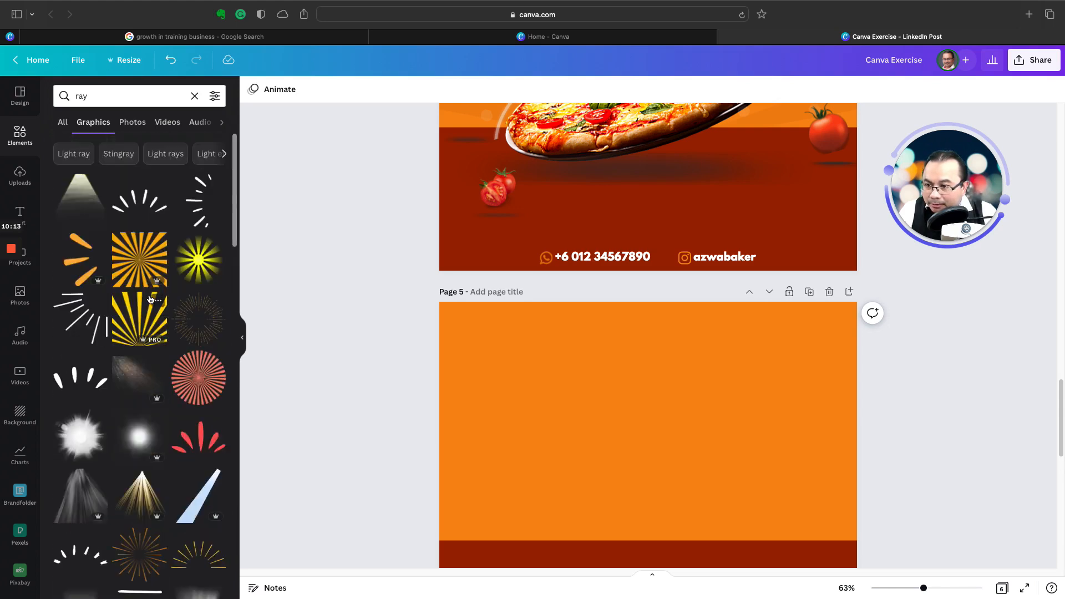
Step: Add the square orange sunburst graphic to page 5 and crop away its lower half so the rays fan upward
left_click(127, 251)
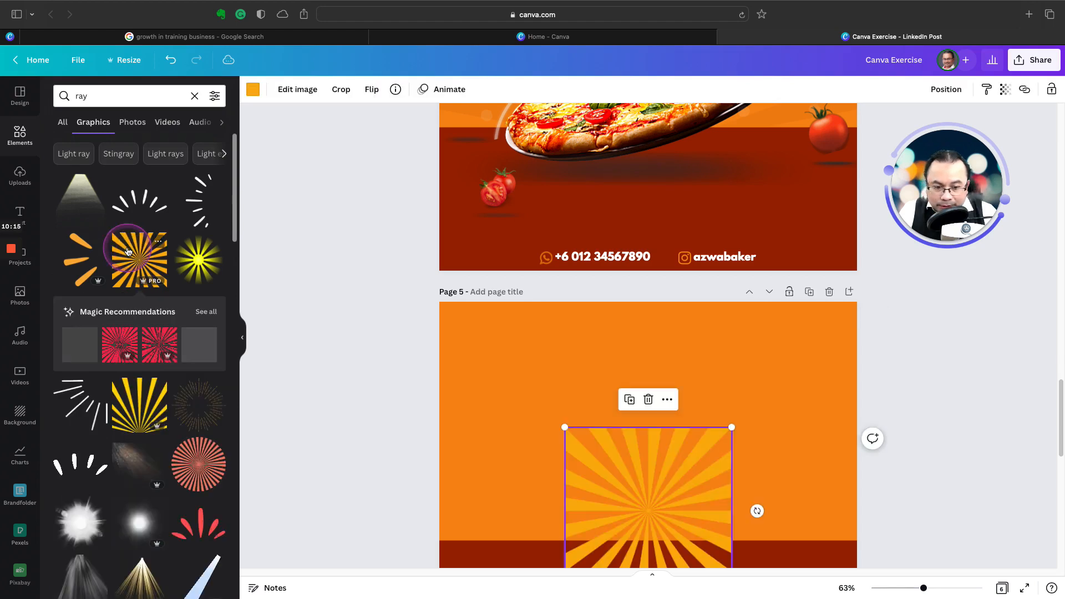
left_click_drag(668, 472, 642, 372)
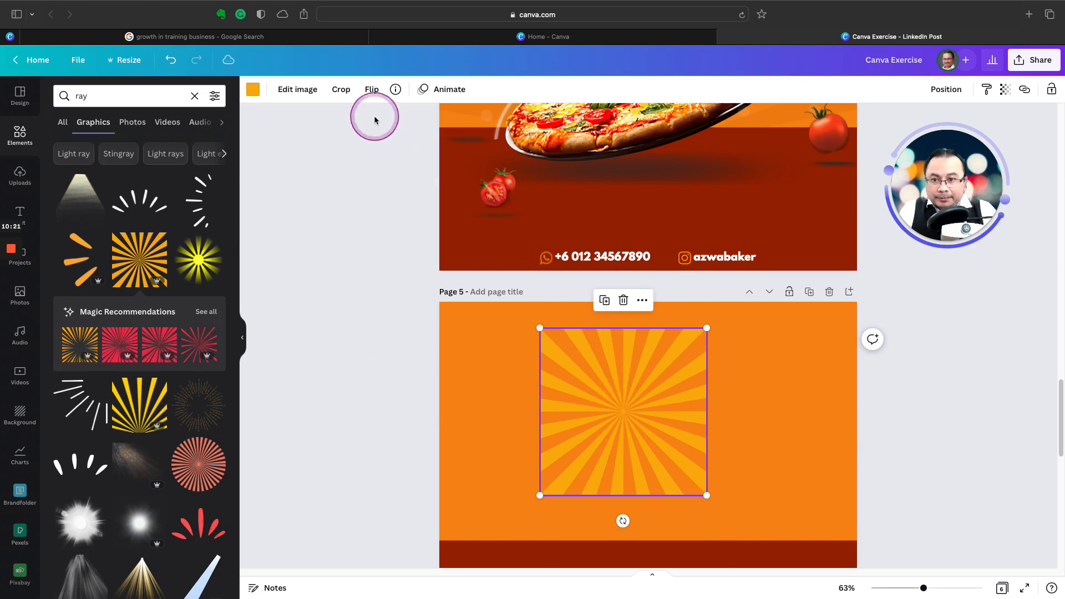
left_click(341, 89)
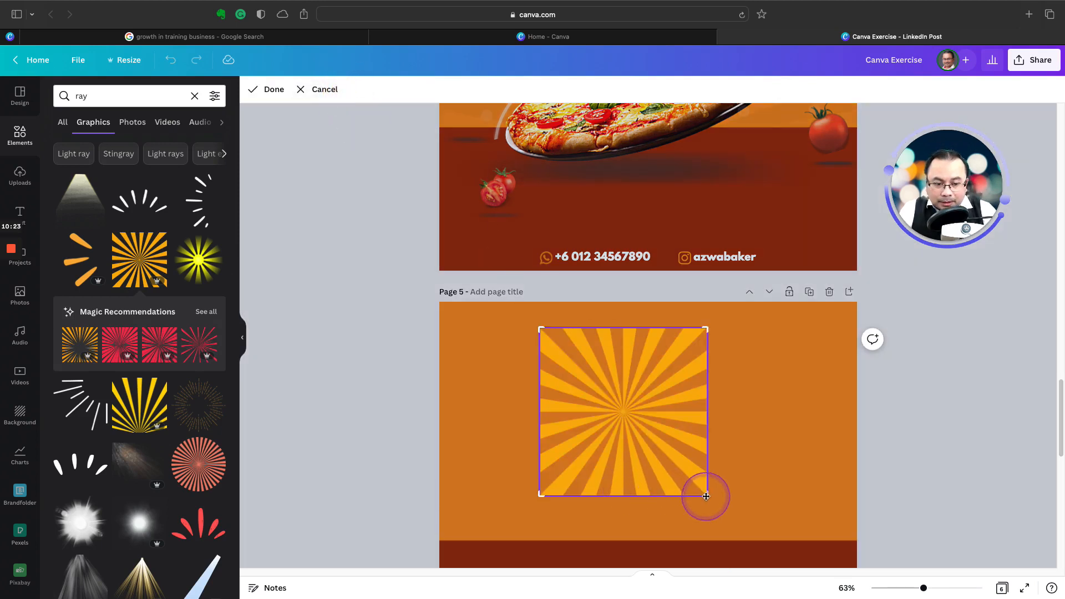
left_click_drag(707, 496, 709, 416)
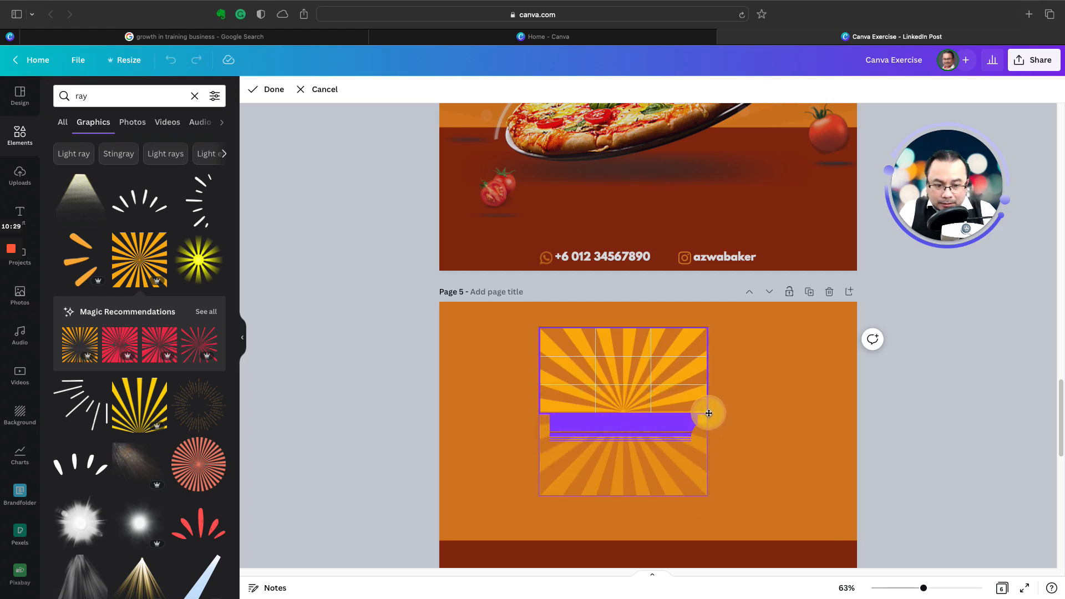
left_click_drag(709, 414, 709, 415)
left_click(912, 436)
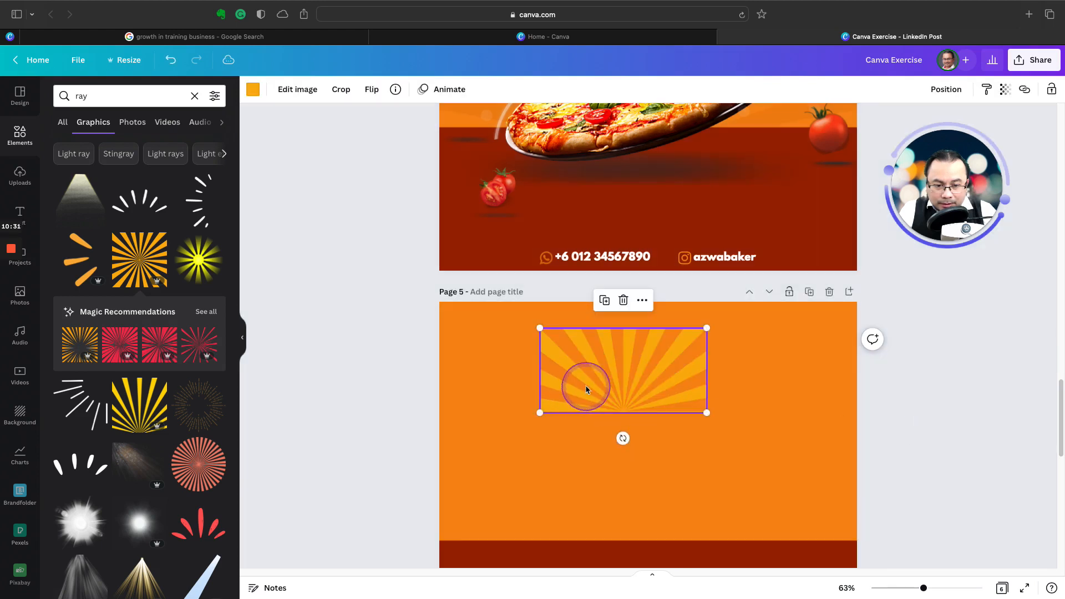
Step: Set the cropped sunburst on the dark red band's top edge, enlarge it to cover the whole orange area, and centre it horizontally
left_click_drag(587, 388, 617, 514)
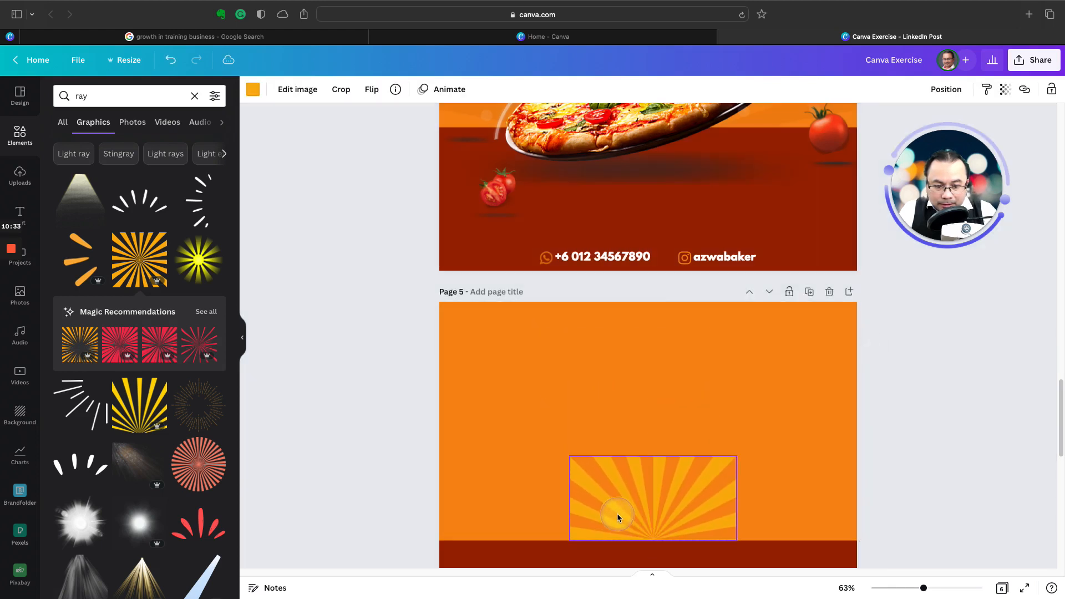
left_click_drag(736, 456, 953, 282)
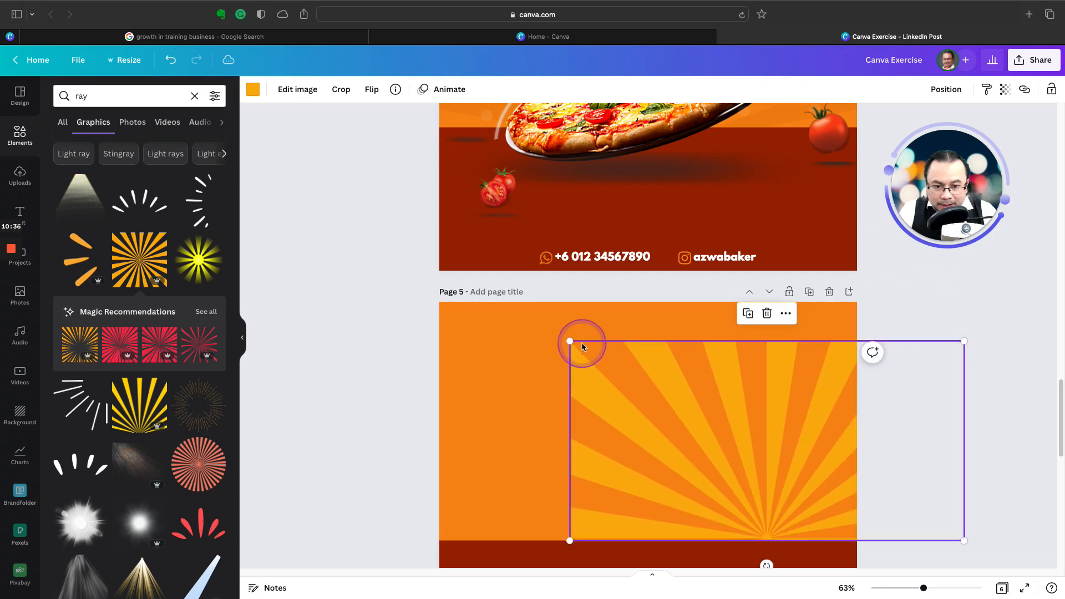
left_click_drag(552, 341, 375, 318)
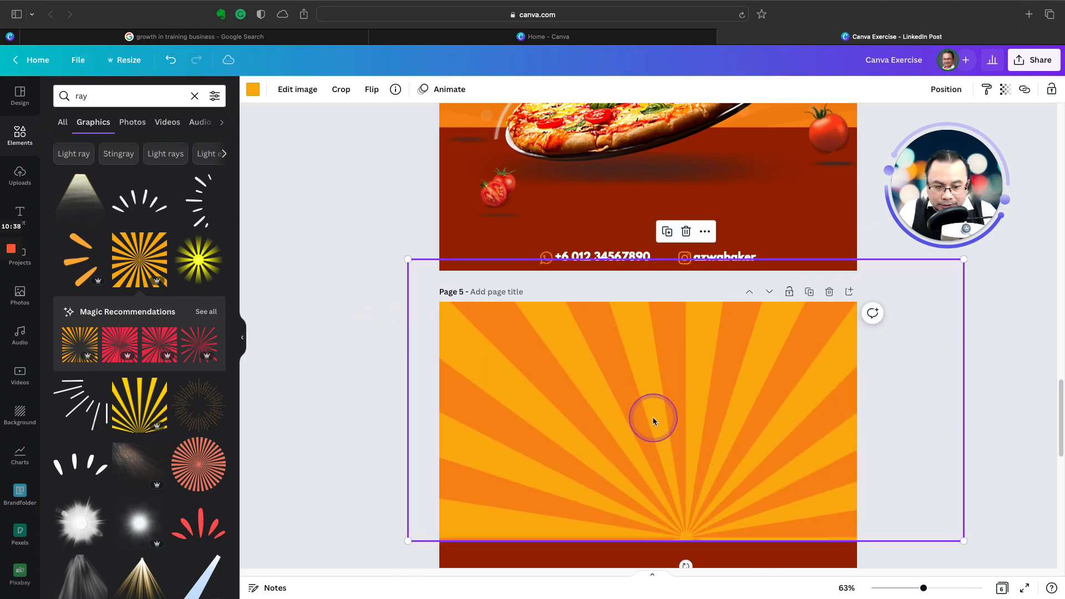
left_click_drag(643, 422, 619, 426)
left_click(971, 428)
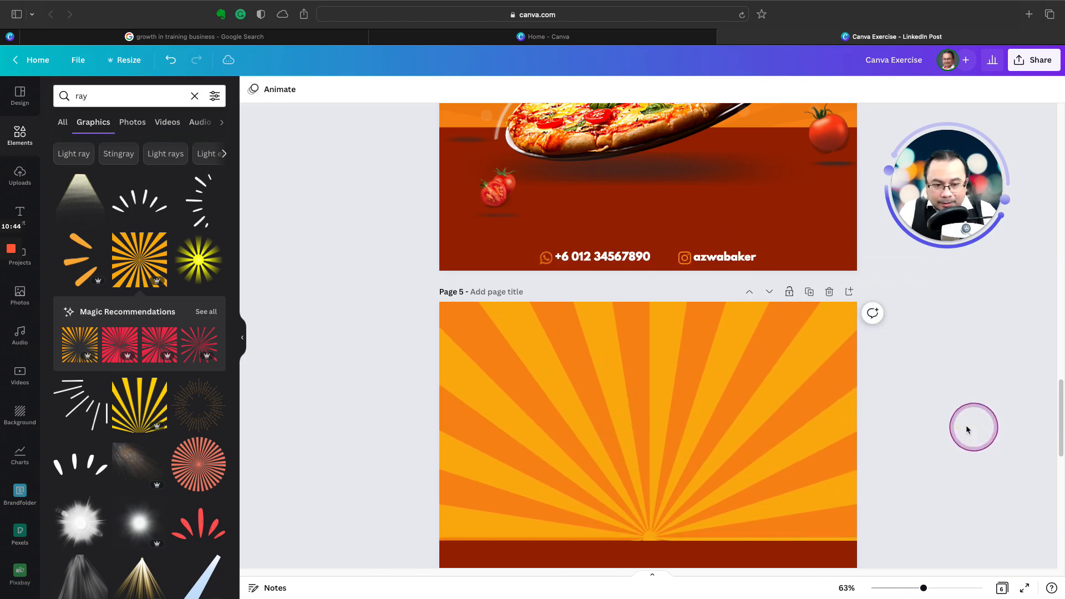
Step: Try recolouring the sunburst rays with the background's orange document colour, and restore their yellow-orange colour
left_click(652, 422)
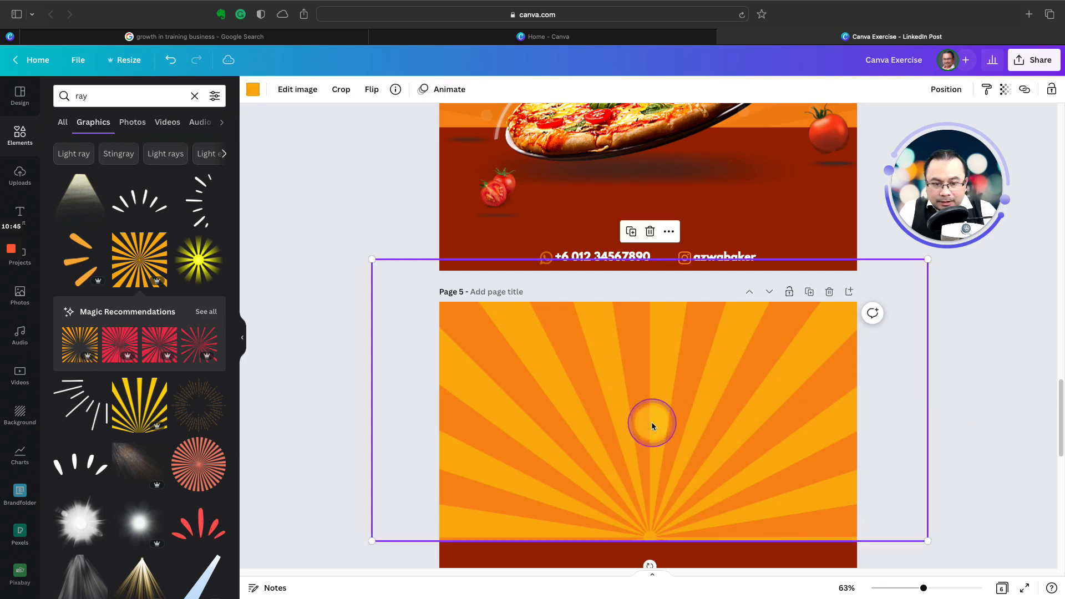
left_click(256, 94)
left_click(98, 181)
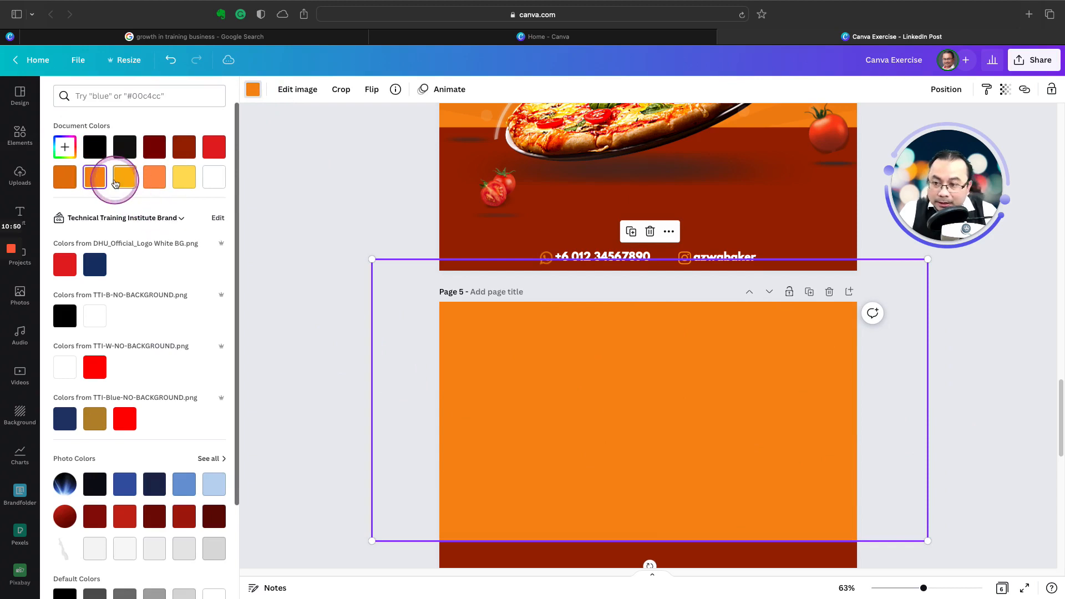
left_click(120, 182)
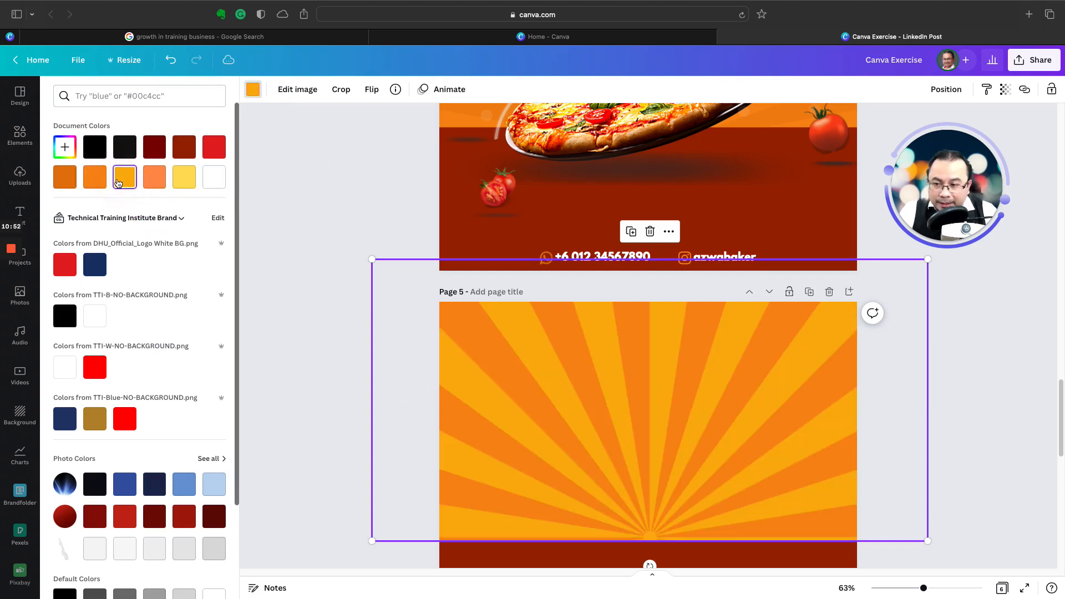
Step: Set the sunburst graphic's transparency to 20 and deselect it
left_click(1005, 89)
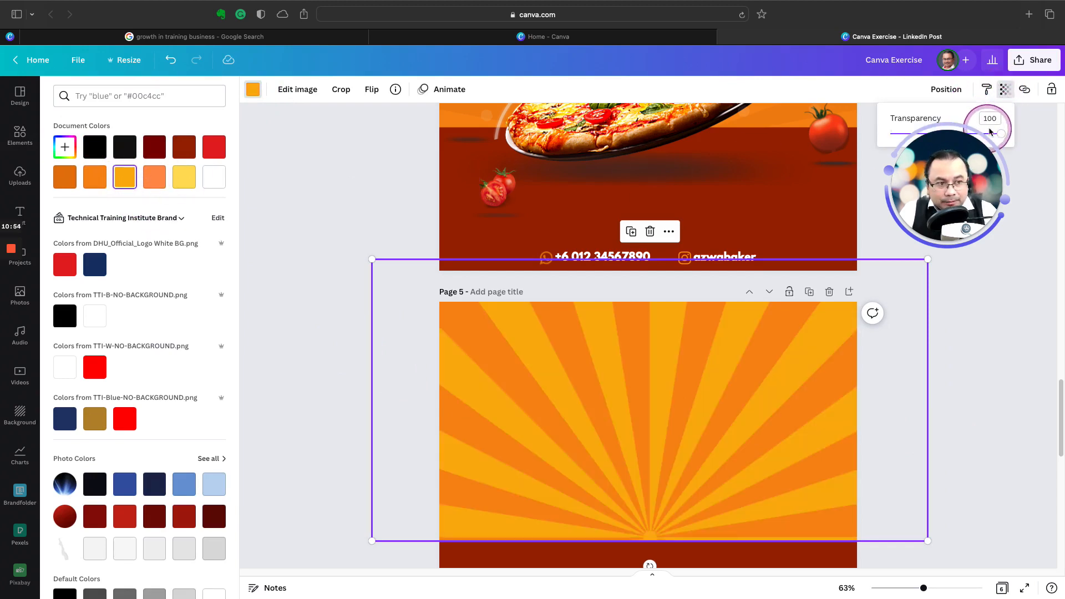
left_click_drag(972, 161, 1006, 211)
left_click_drag(1001, 134, 914, 138)
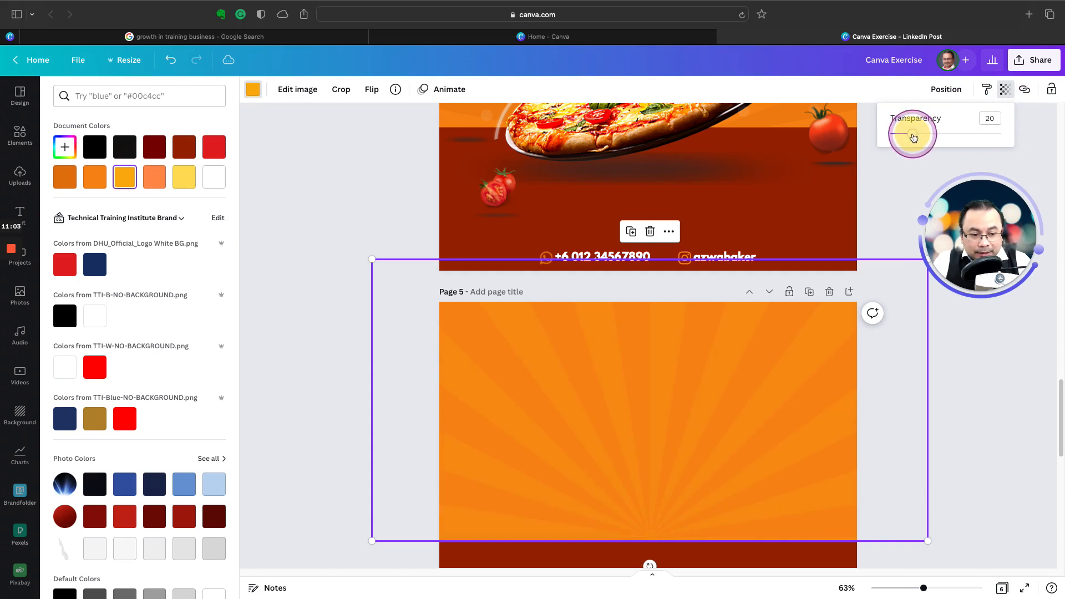
left_click(989, 475)
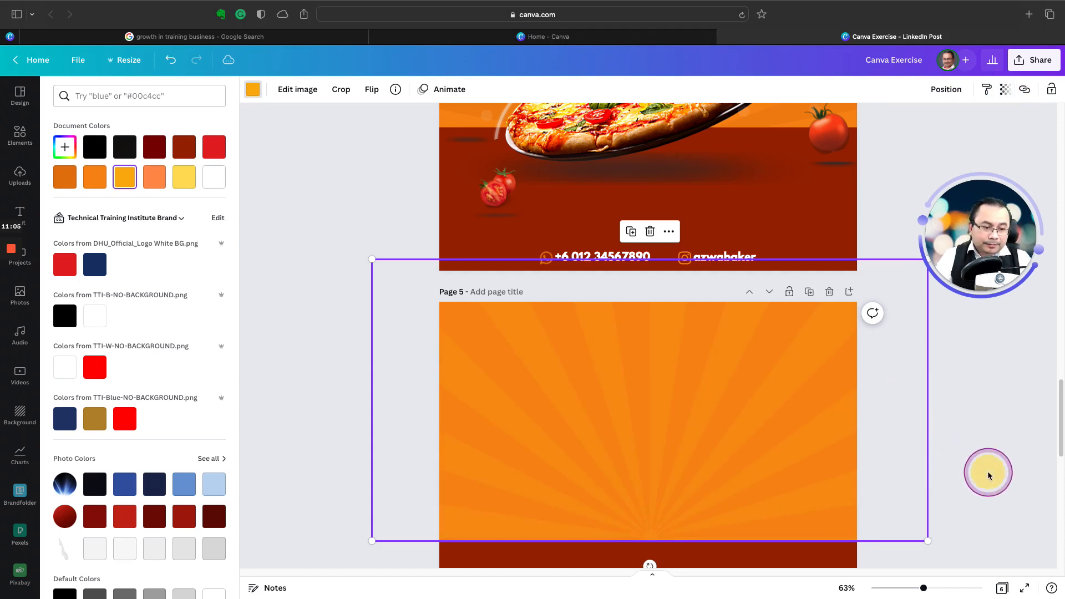
left_click(976, 465)
Step: Compare the faint sunburst background on page 5 with the finished pizza poster on page 4
scroll(673, 428, "up", 5)
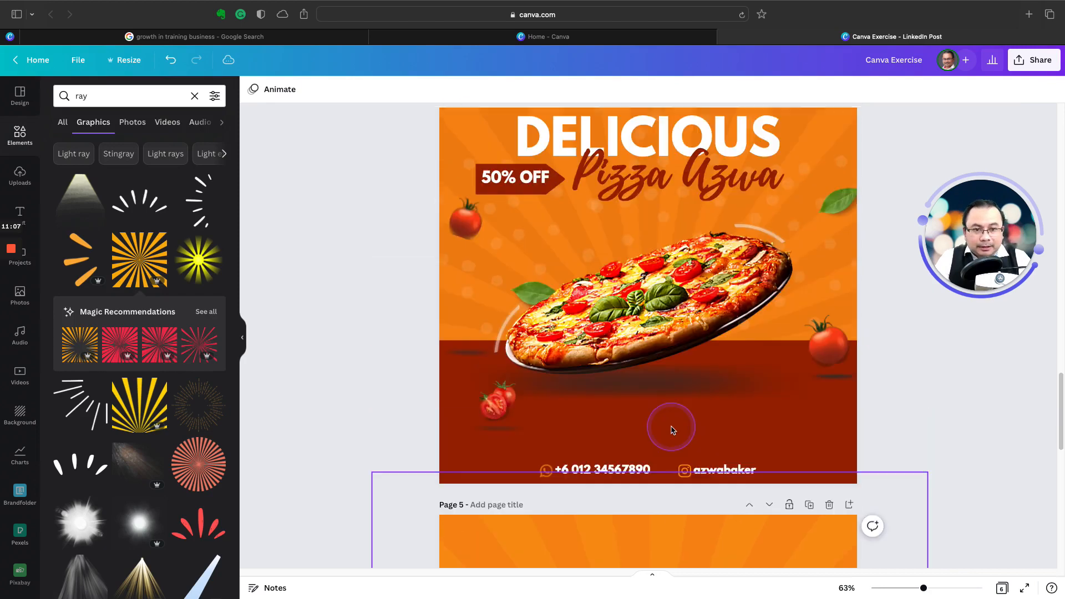
scroll(673, 430, "down", 5)
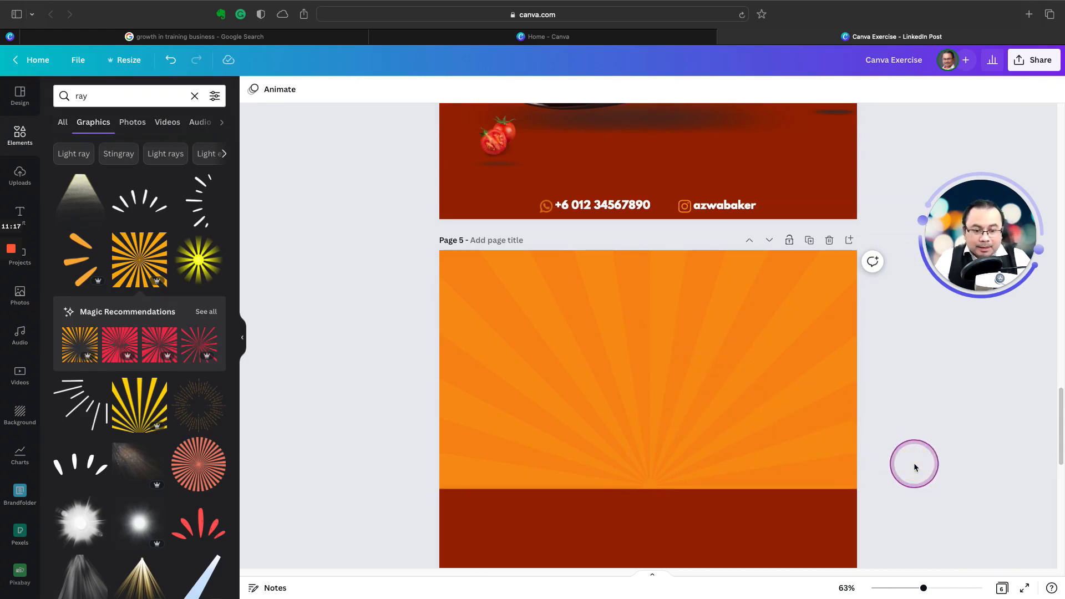
scroll(914, 467, "up", 5)
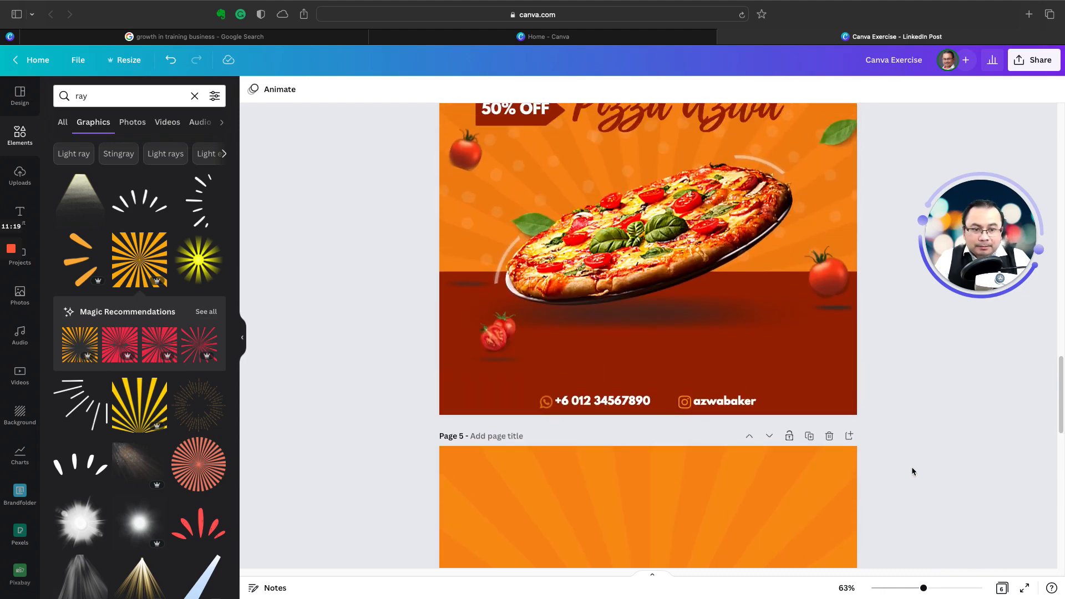
scroll(912, 468, "up", 2)
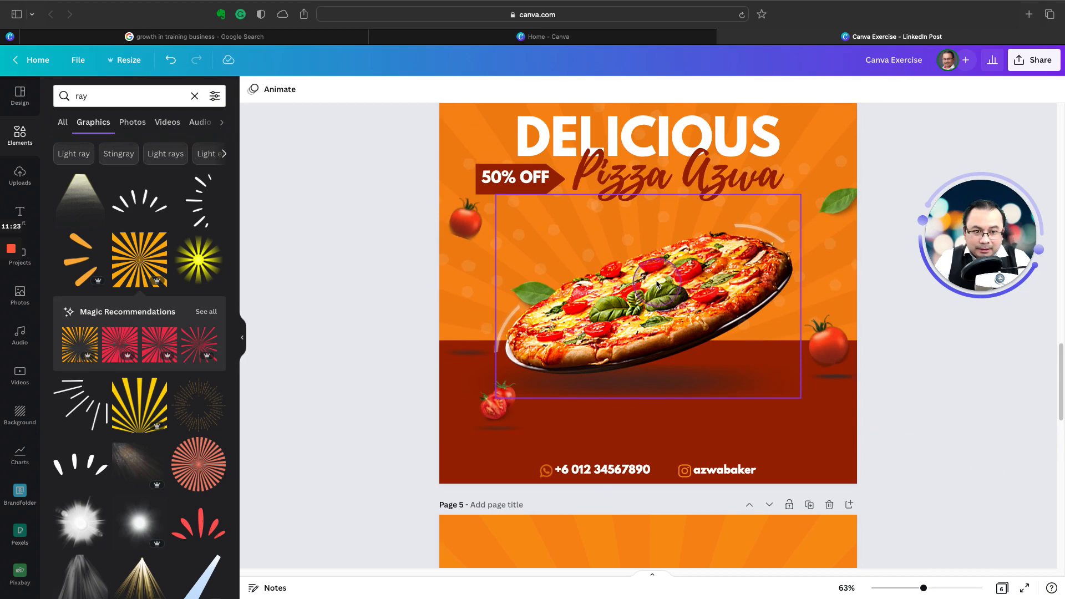
scroll(922, 466, "down", 9)
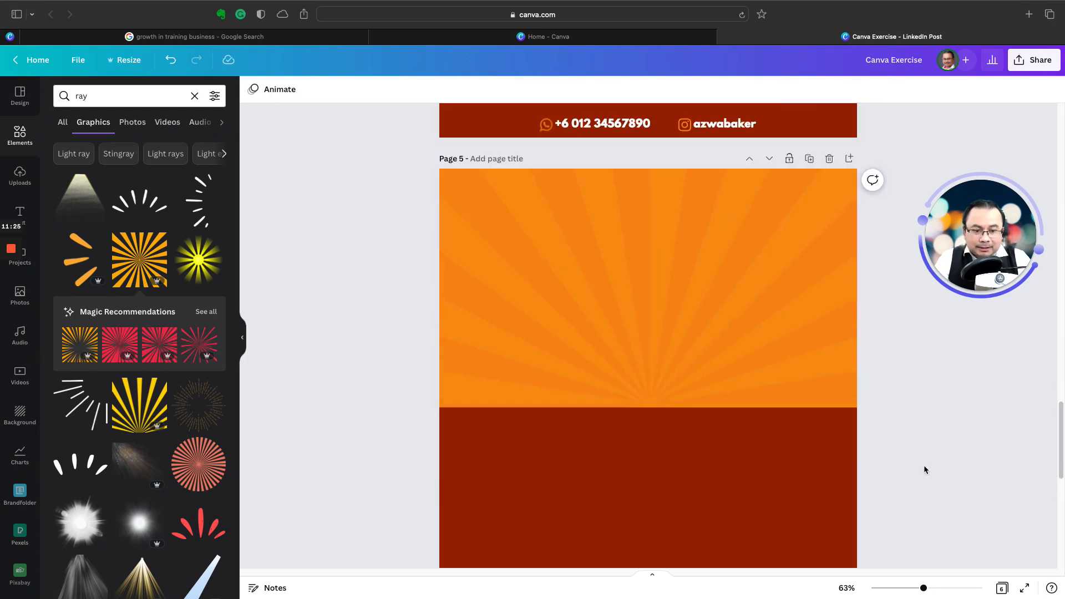
scroll(923, 469, "down", 1)
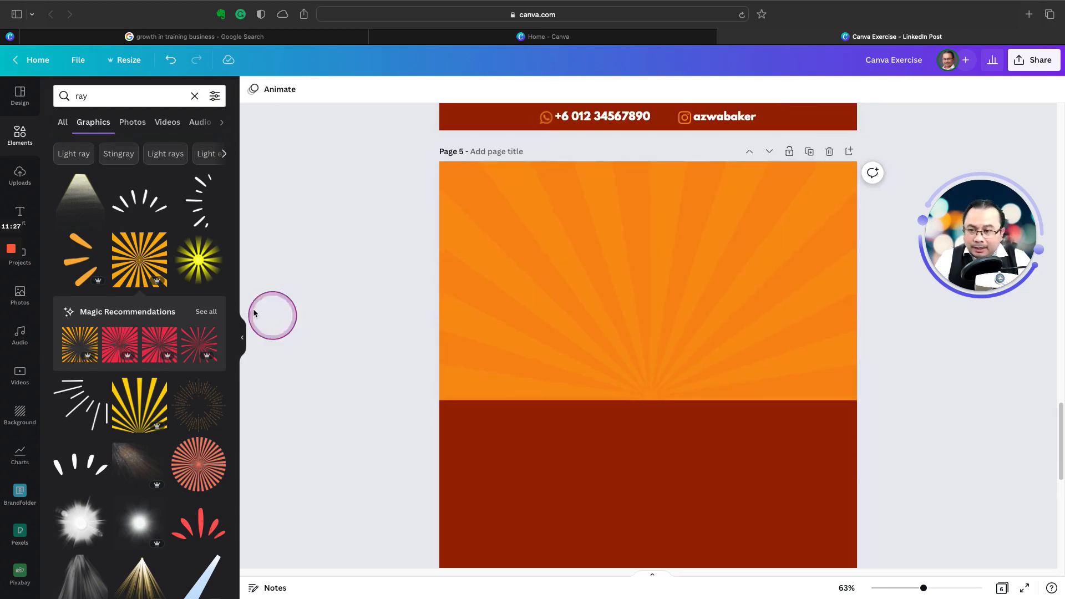
Step: Add a heading text box on page 5 with the text DELICIOUS
left_click(19, 214)
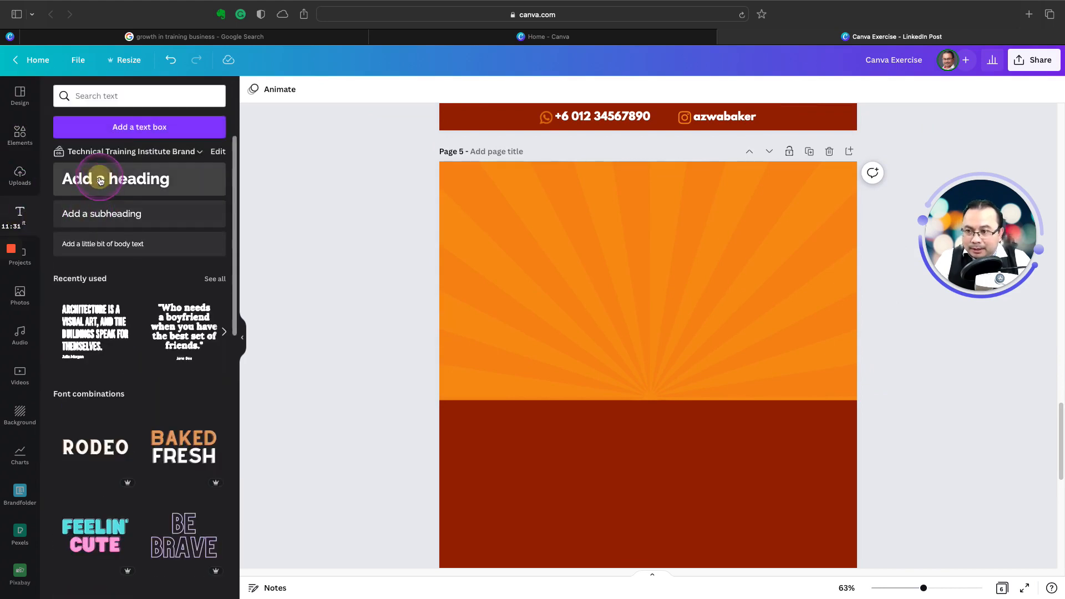
left_click(101, 181)
left_click(652, 367)
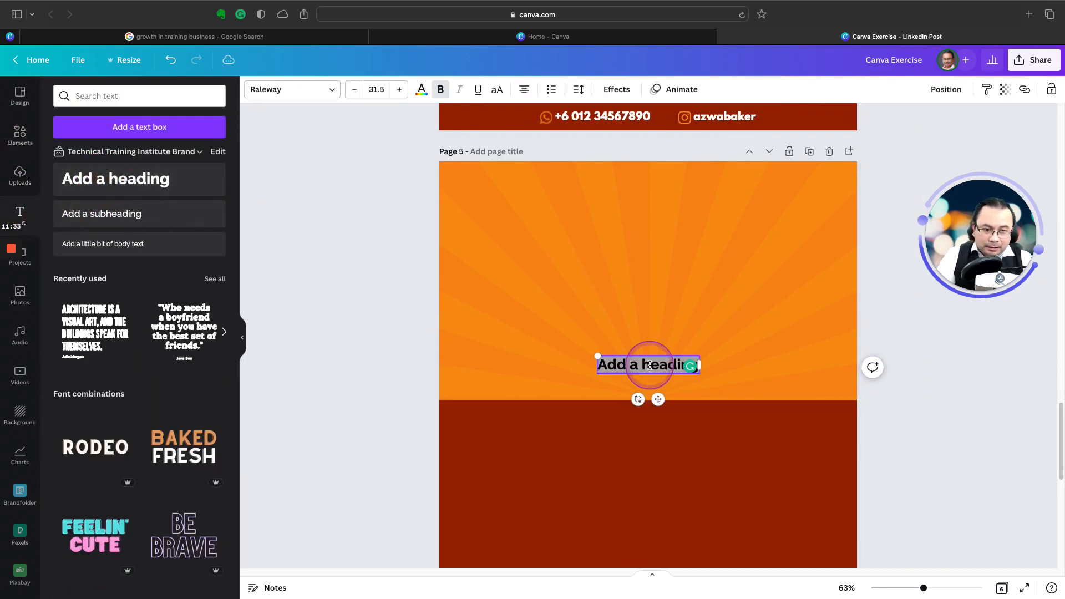
type("DI")
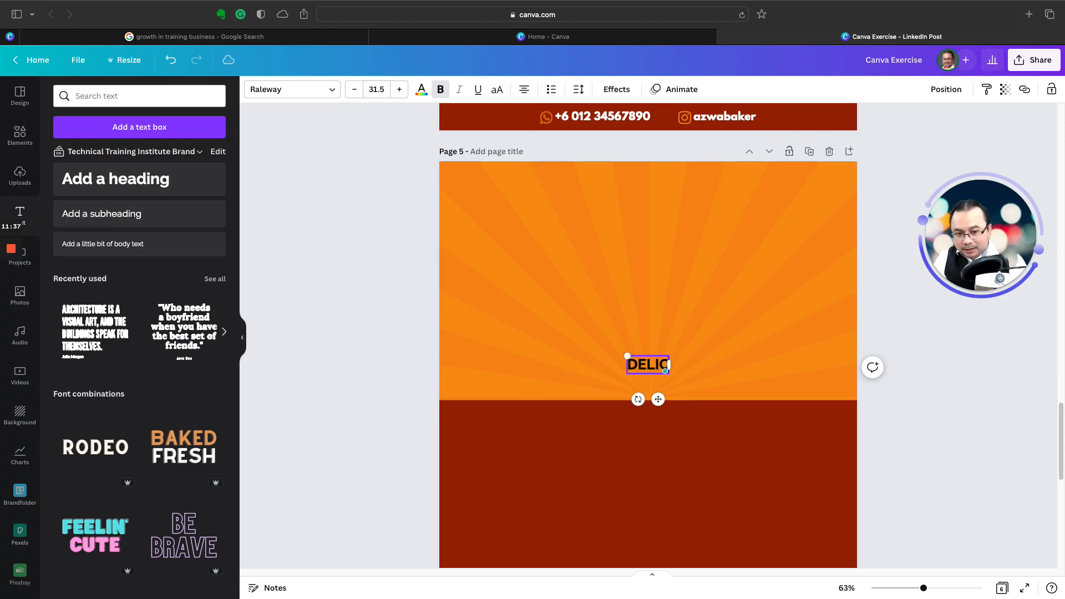
left_click(360, 339)
Step: Enlarge the DELICIOUS heading to about font size 89 and move it up into the middle of the orange sunburst area
left_click(625, 365)
left_click_drag(606, 364, 477, 287)
left_click_drag(567, 348, 626, 269)
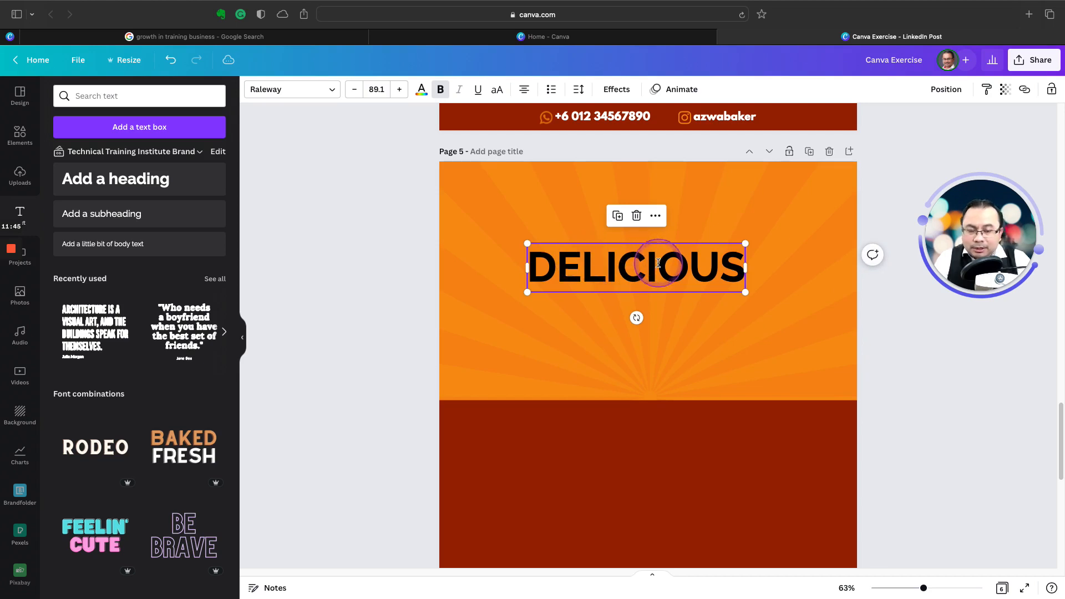
Step: Set the DELICIOUS heading's font to League Spartan and its text colour to white
left_click(316, 89)
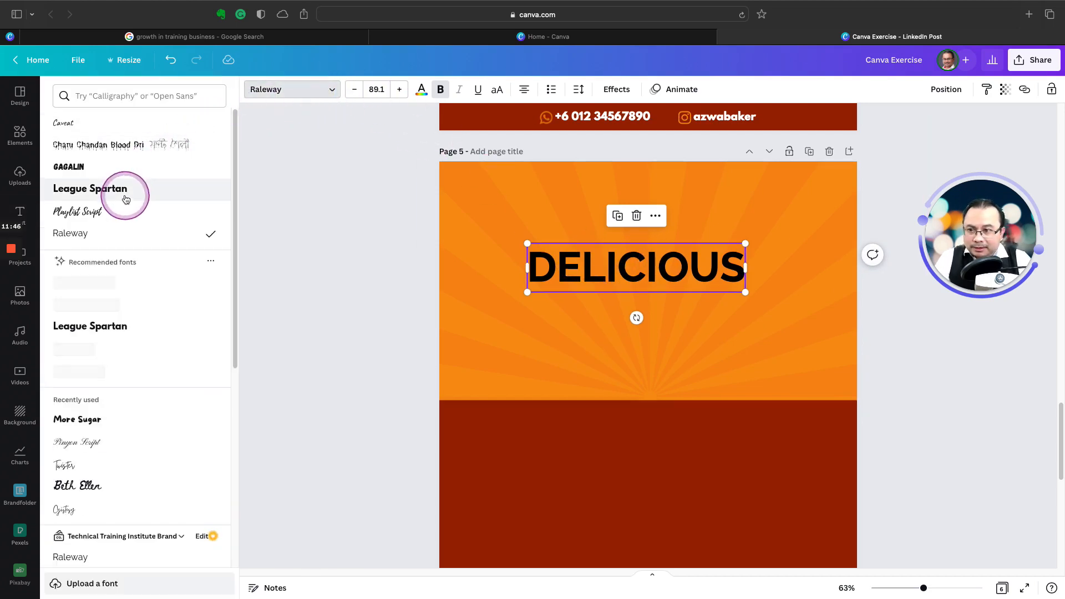
left_click(123, 189)
left_click(422, 96)
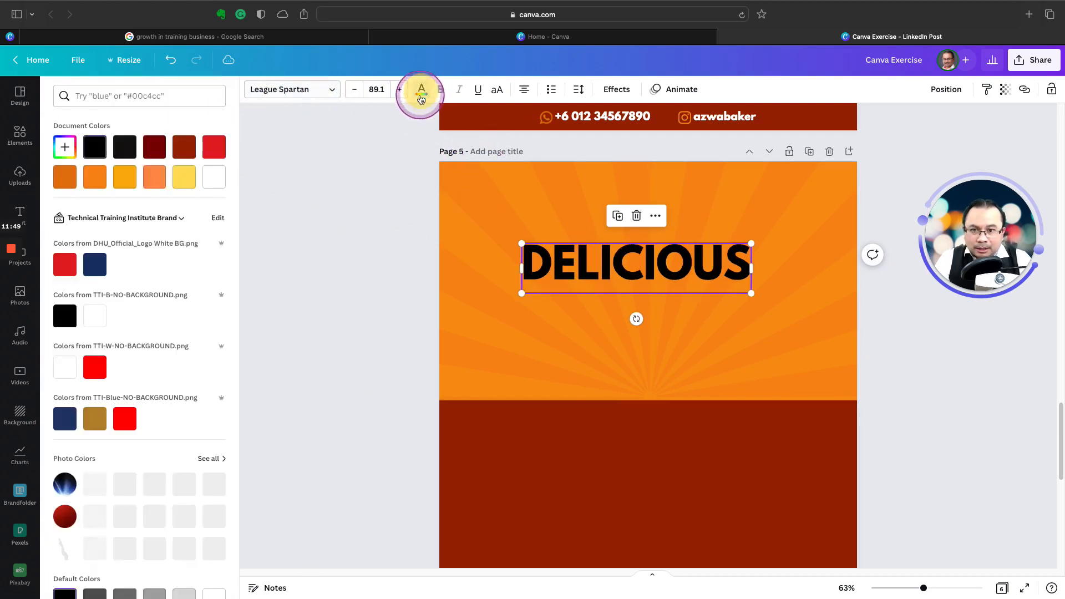
left_click(214, 176)
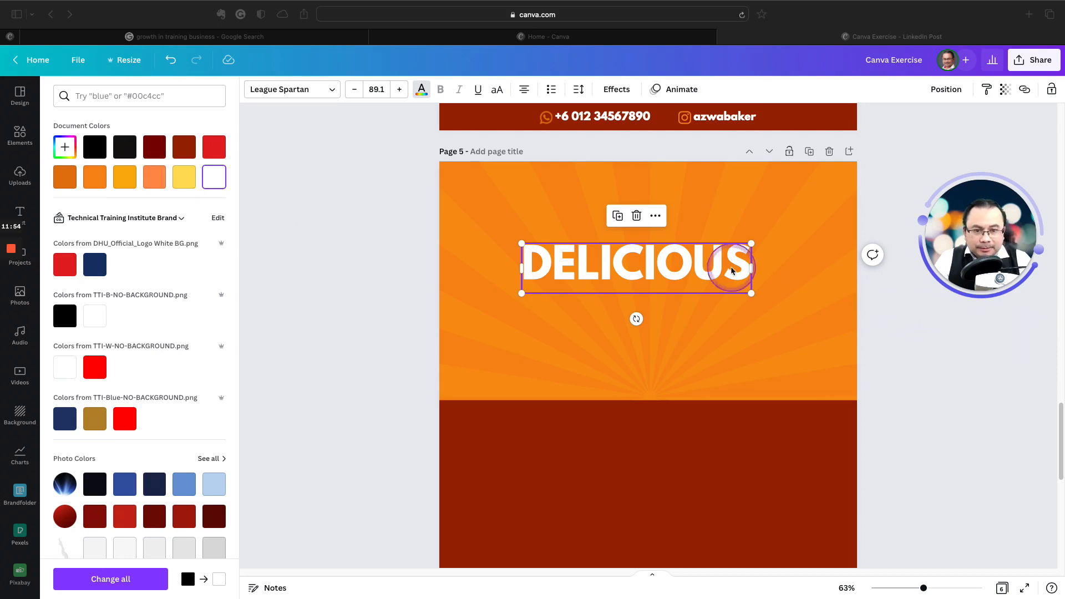
left_click(771, 233)
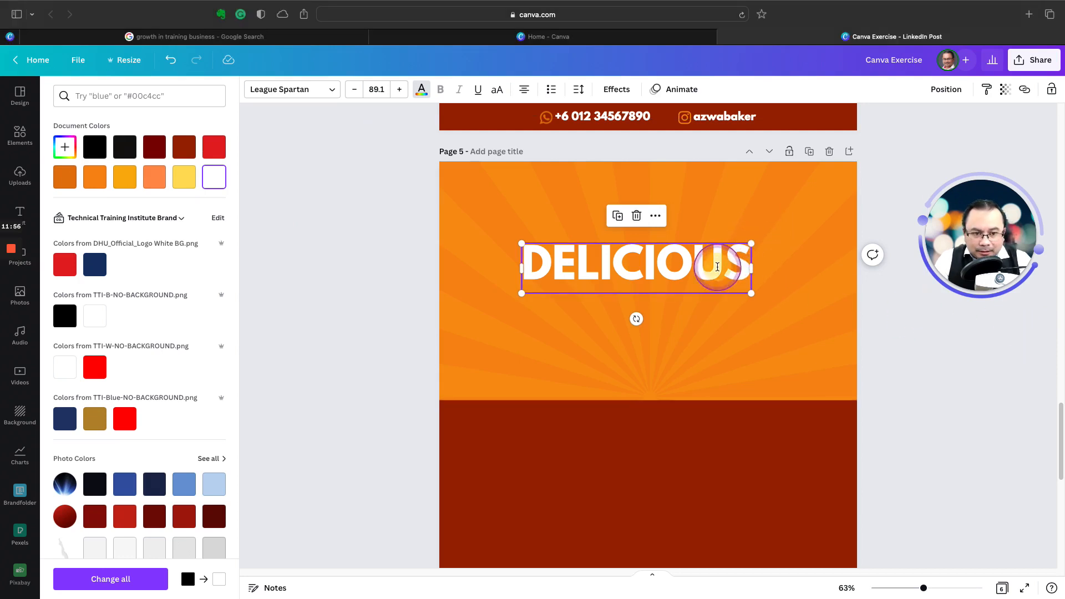
Step: Enlarge the DELICIOUS heading to font size 110, centre it horizontally near the top of the orange area, and deselect it
left_click_drag(752, 244, 805, 231)
left_click(916, 338)
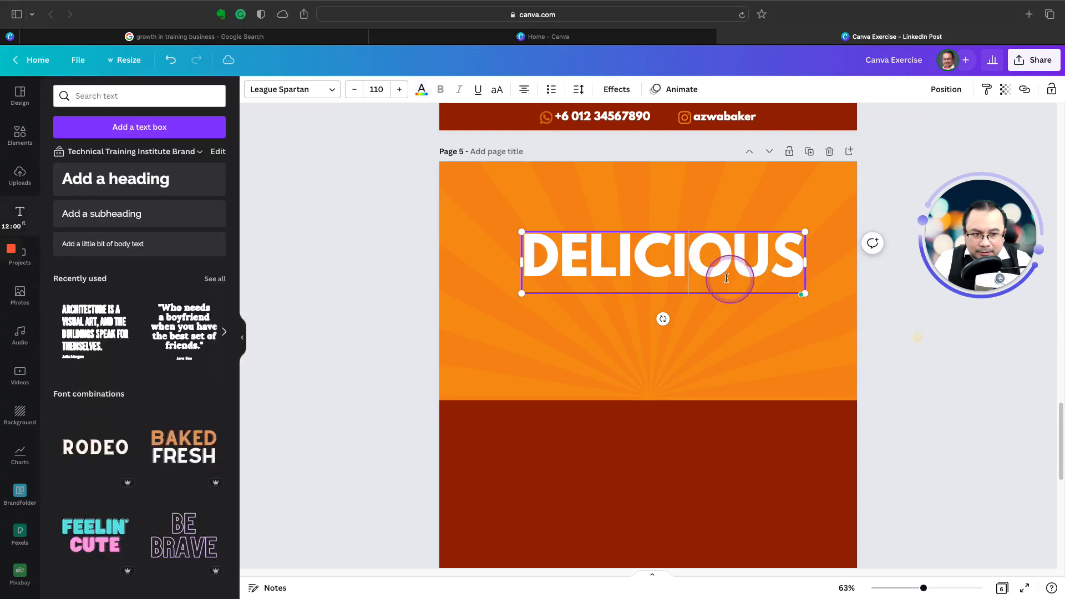
left_click(426, 295)
left_click_drag(574, 269, 560, 236)
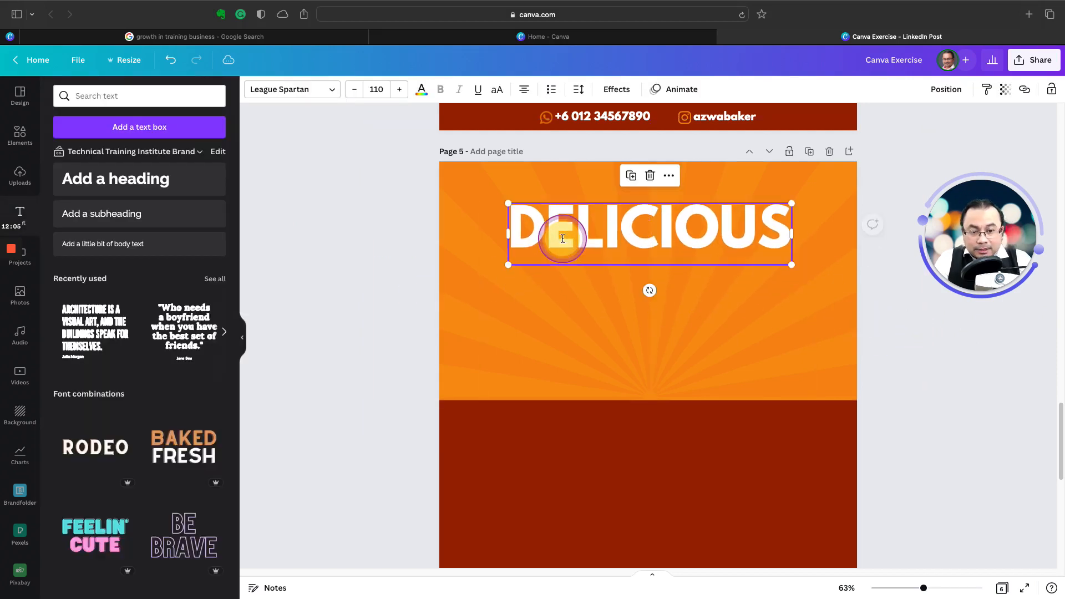
left_click(630, 224)
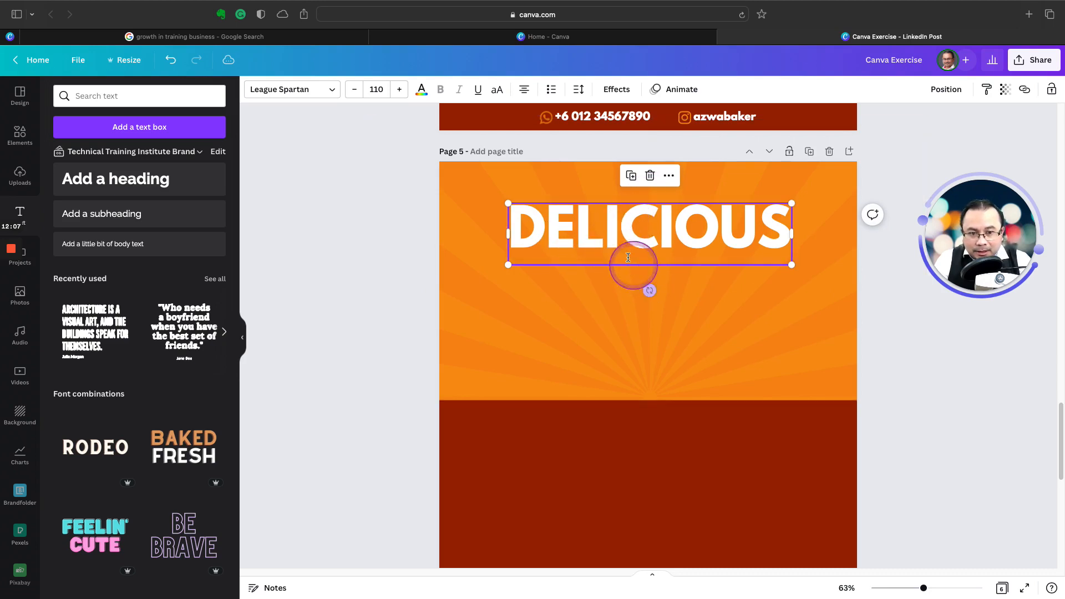
mouse_move(588, 246)
left_mouse_down()
mouse_move(589, 262)
mouse_move(591, 244)
left_mouse_up()
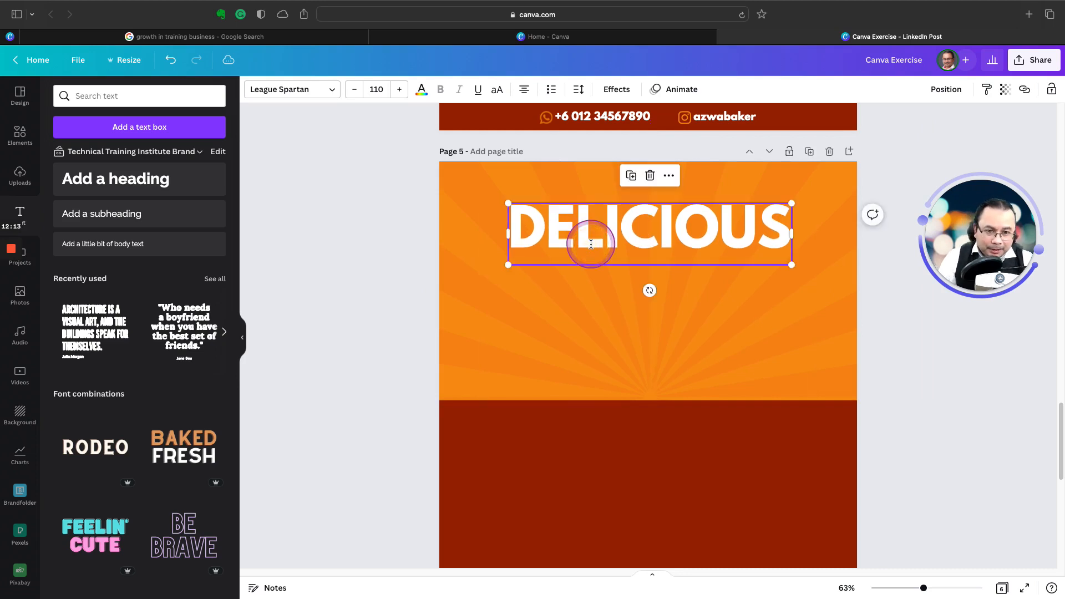
left_click(381, 233)
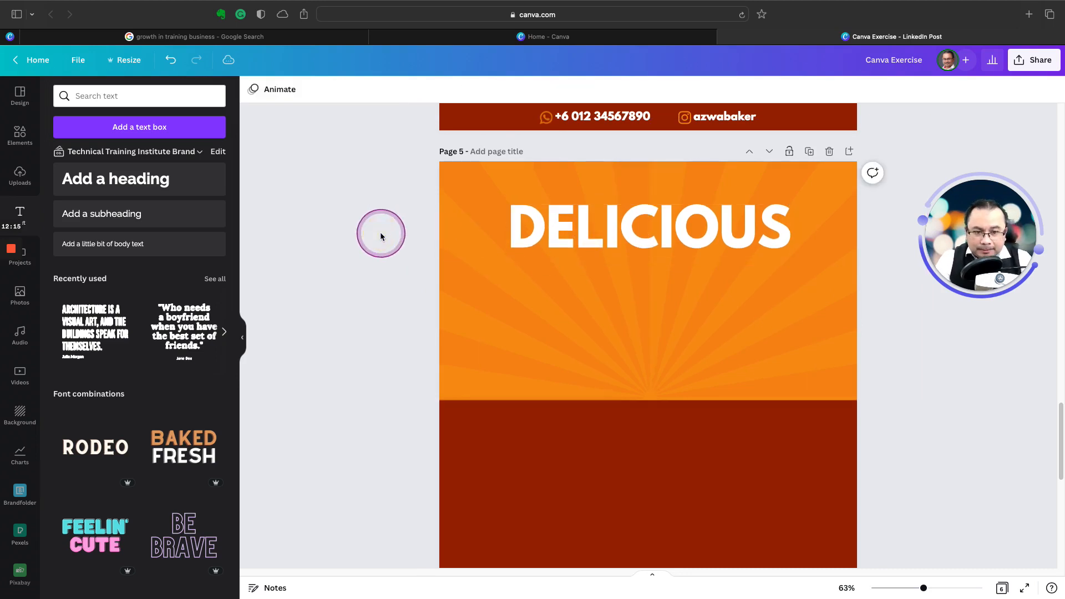
Step: Duplicate the DELICIOUS heading, place the copy directly below it, and change the copy's text to Pizza Azwa
left_click(641, 243)
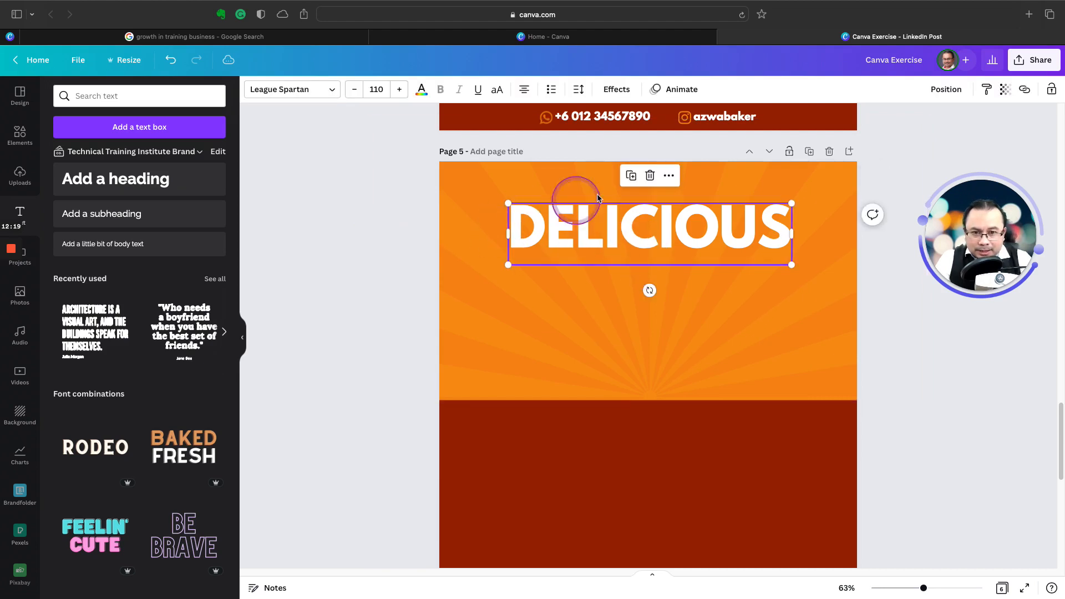
left_click(630, 175)
left_click_drag(646, 246, 635, 306)
double_click(631, 309)
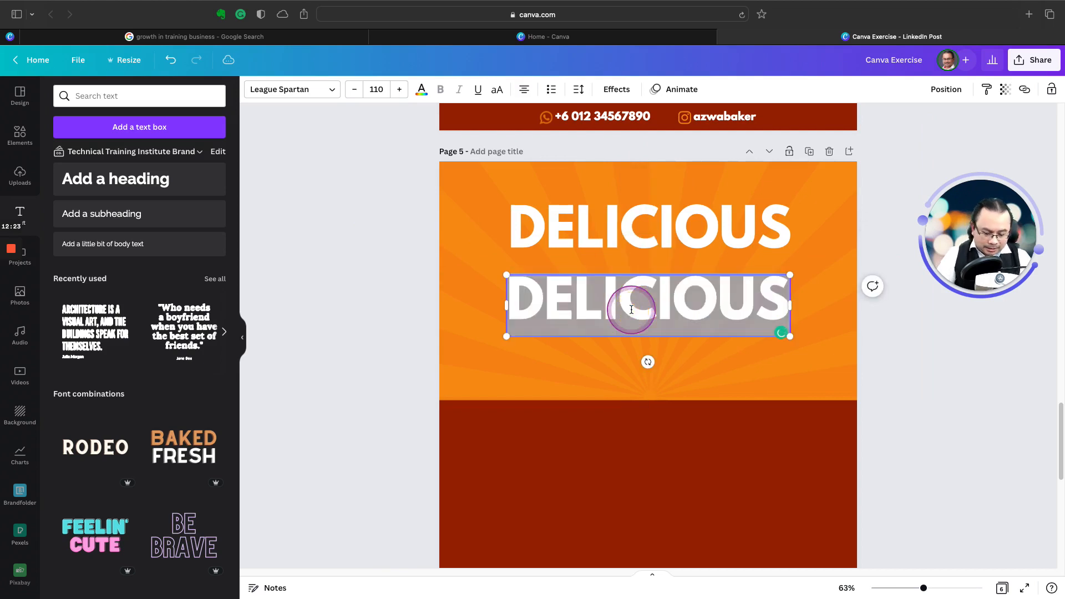
type("P")
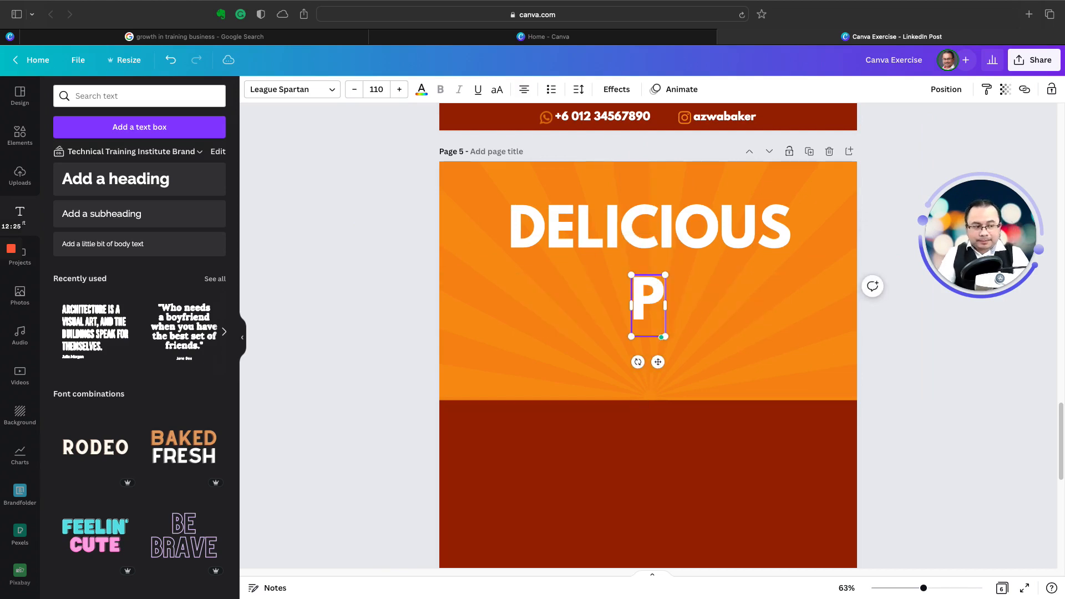
type("izza")
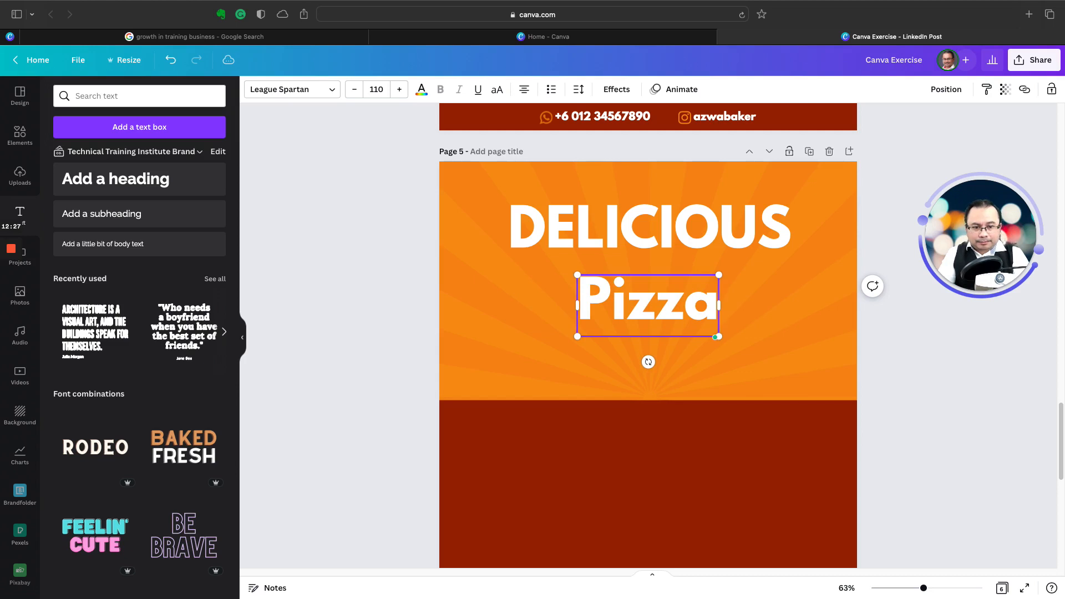
type(" Azwa")
left_click(458, 247)
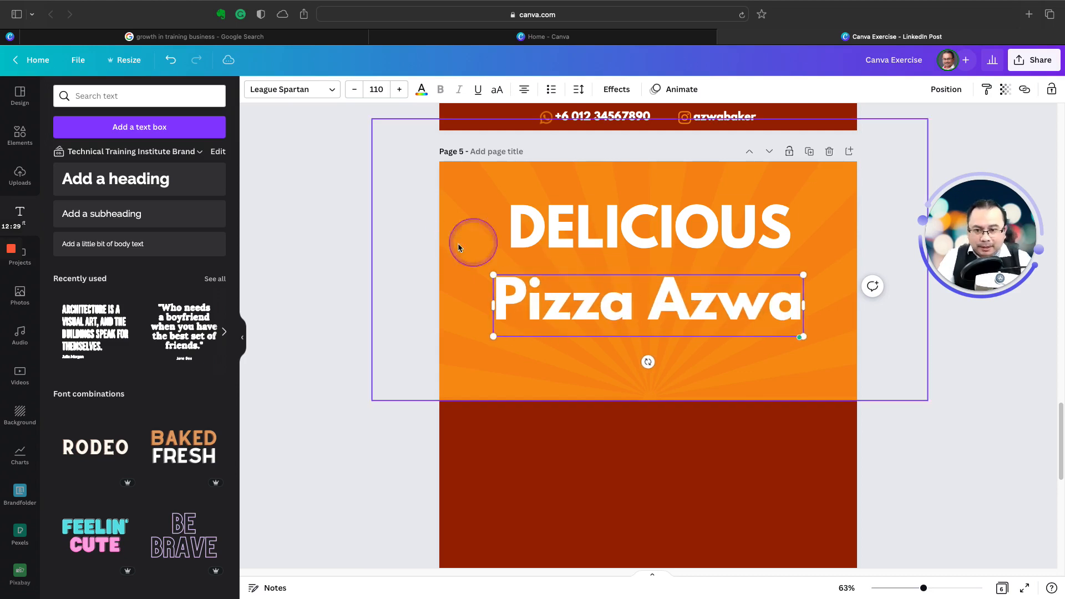
left_click(363, 273)
Step: Change the Pizza Azwa text's font to Playlist Script
left_click(568, 299)
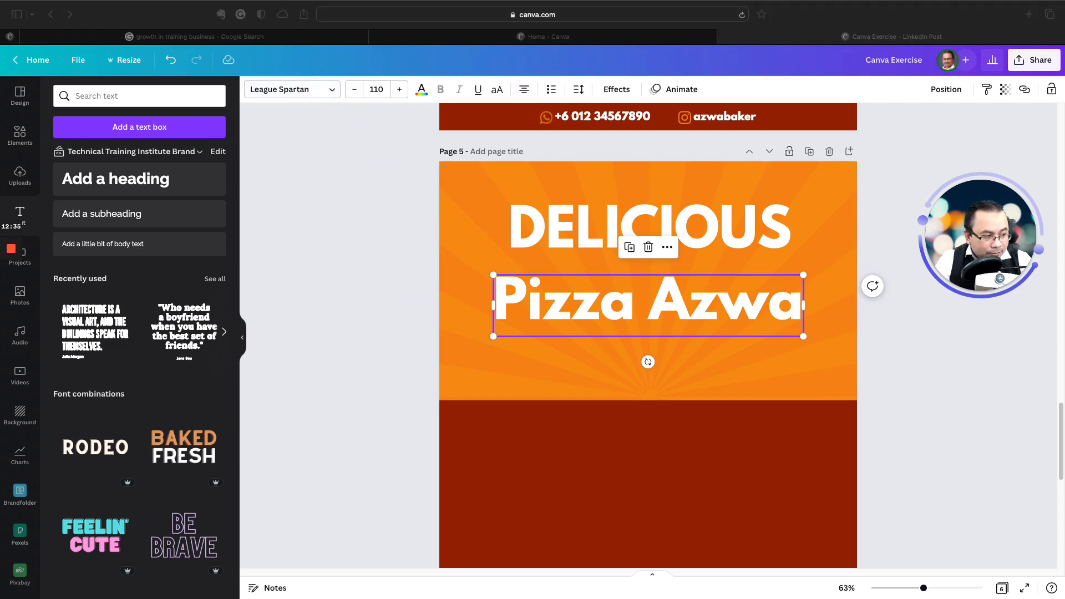
left_click(685, 298)
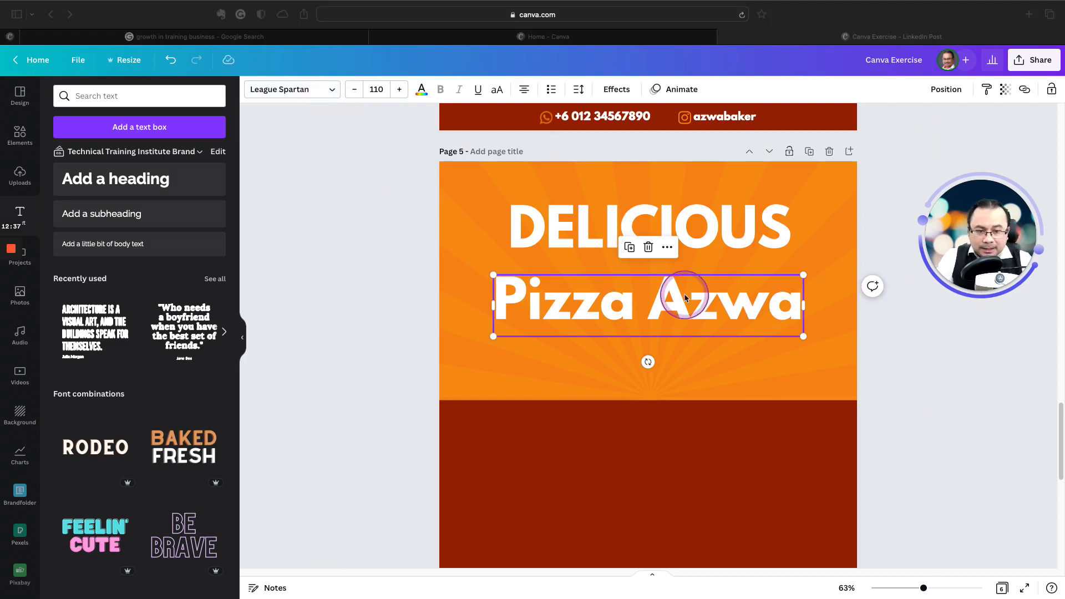
left_click(296, 94)
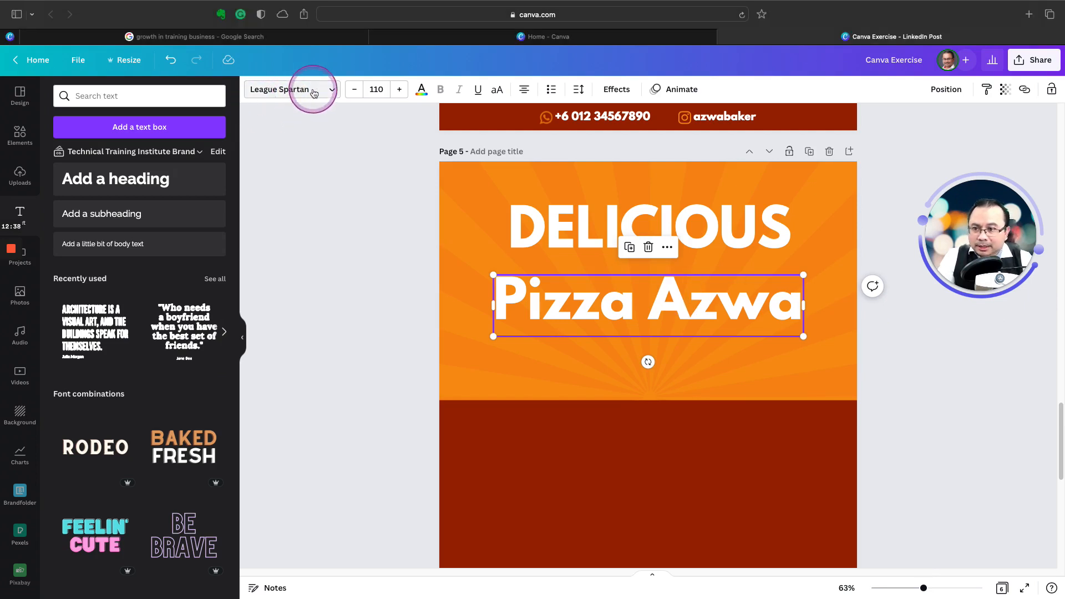
left_click(317, 91)
left_click(152, 211)
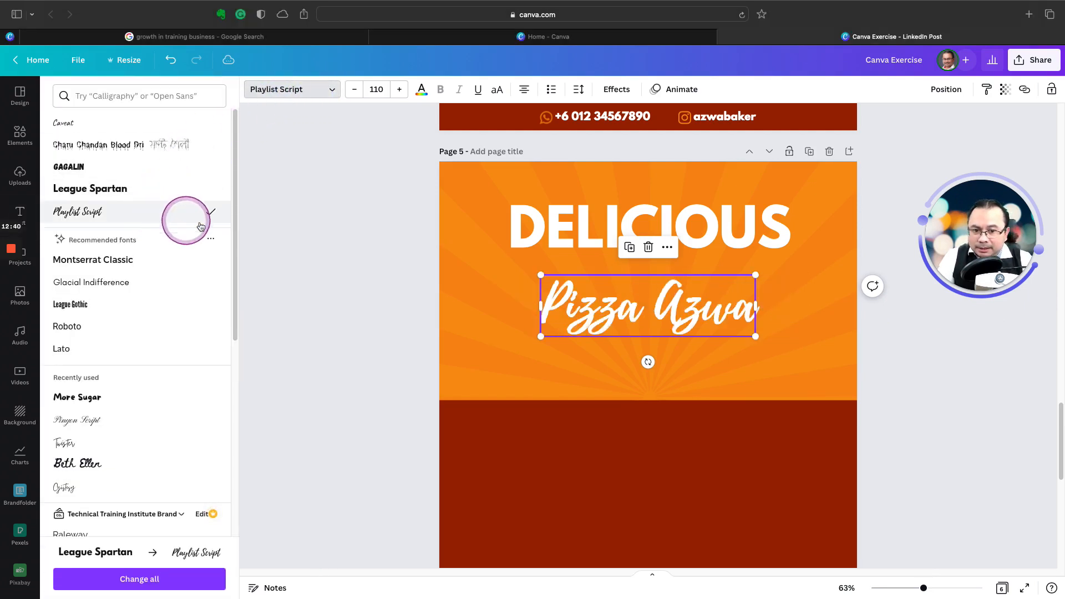
left_click(611, 318)
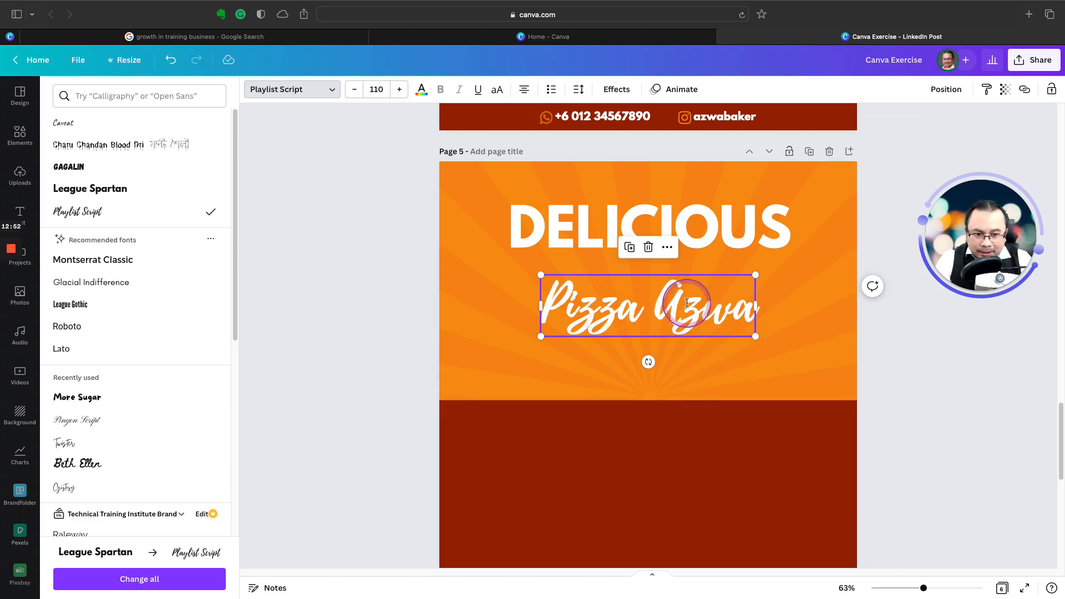
Step: Check the lower band's fill colour and apply the same dark red document colour, #9d2300, to the Pizza Azwa text
left_click(684, 487)
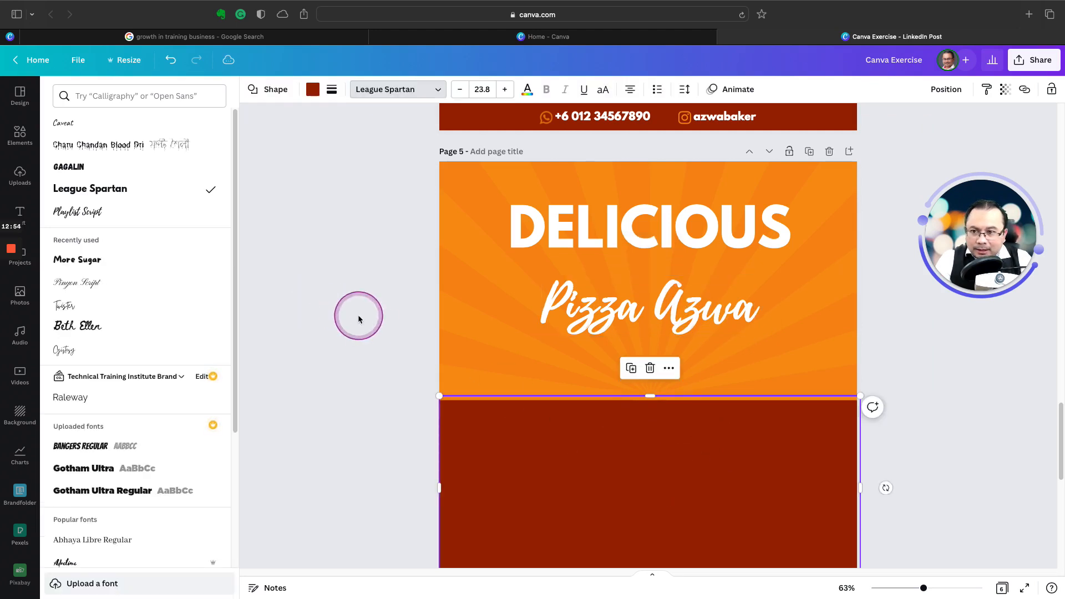
left_click(312, 89)
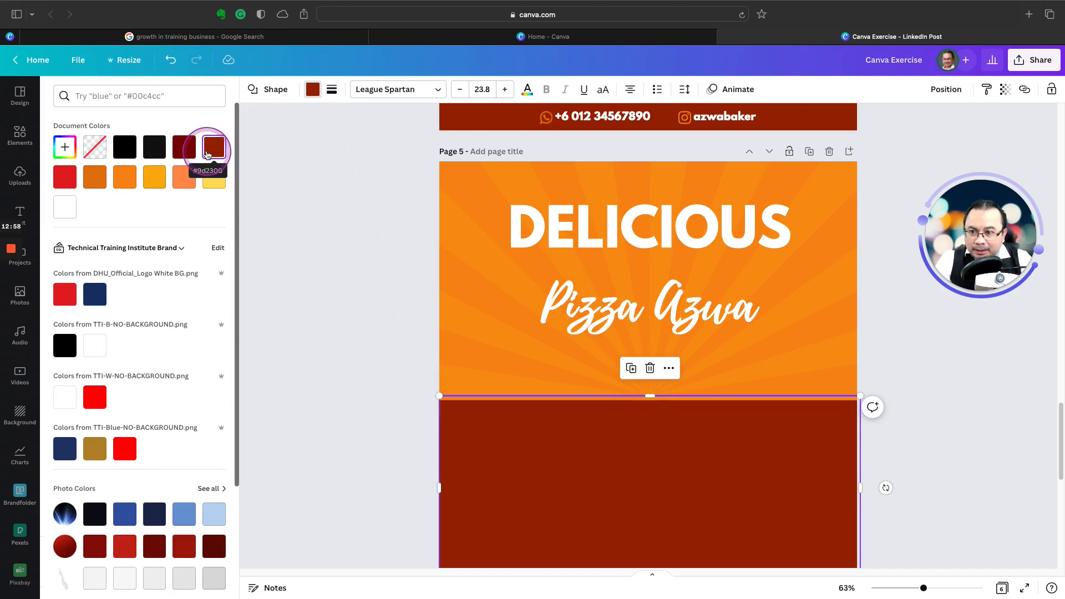
left_click(626, 301)
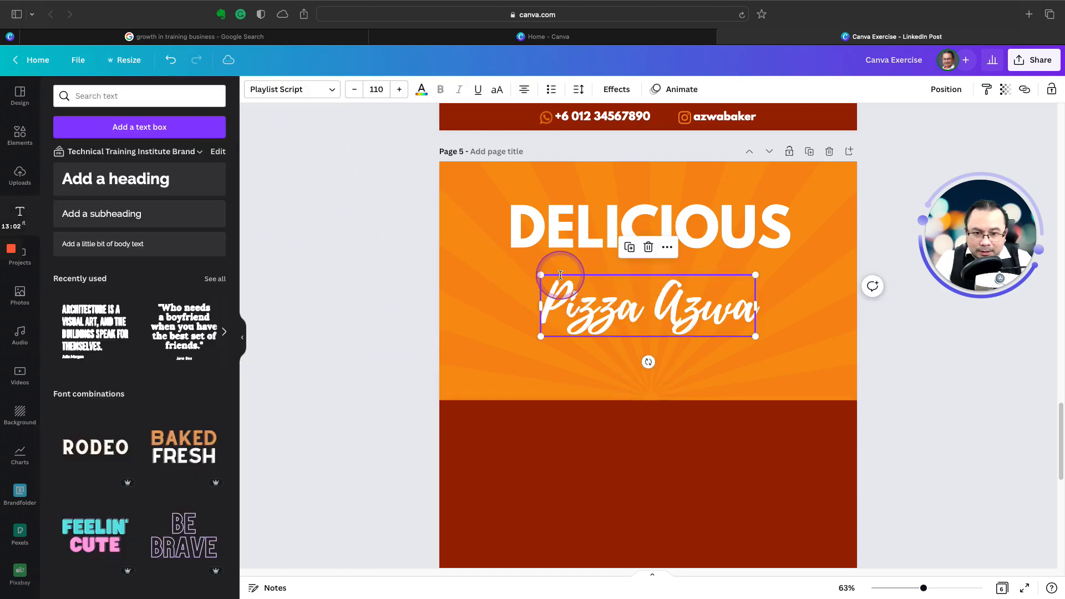
left_click(424, 94)
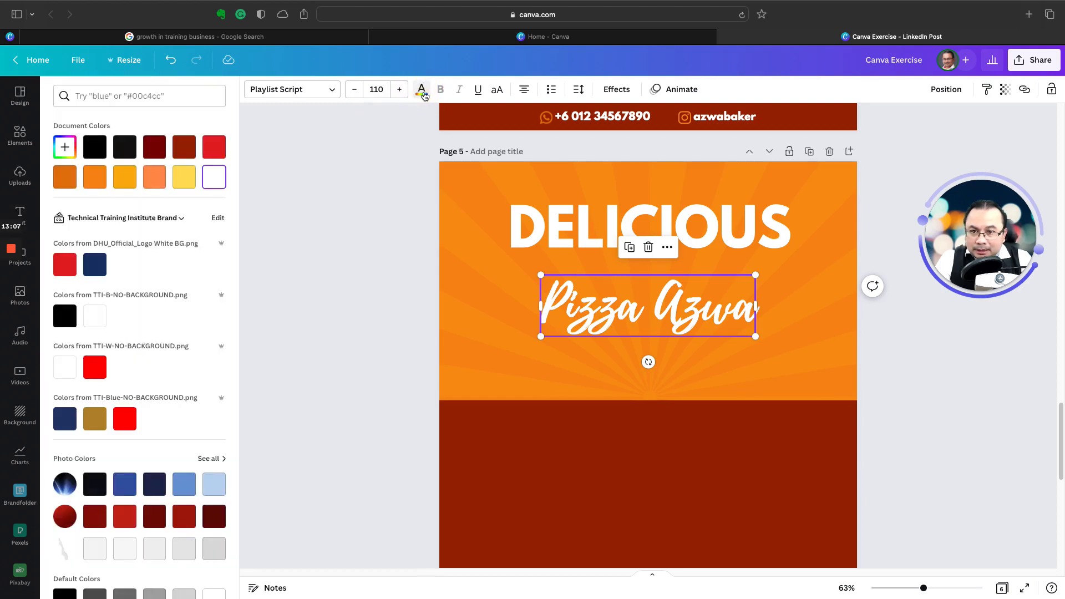
left_click(65, 146)
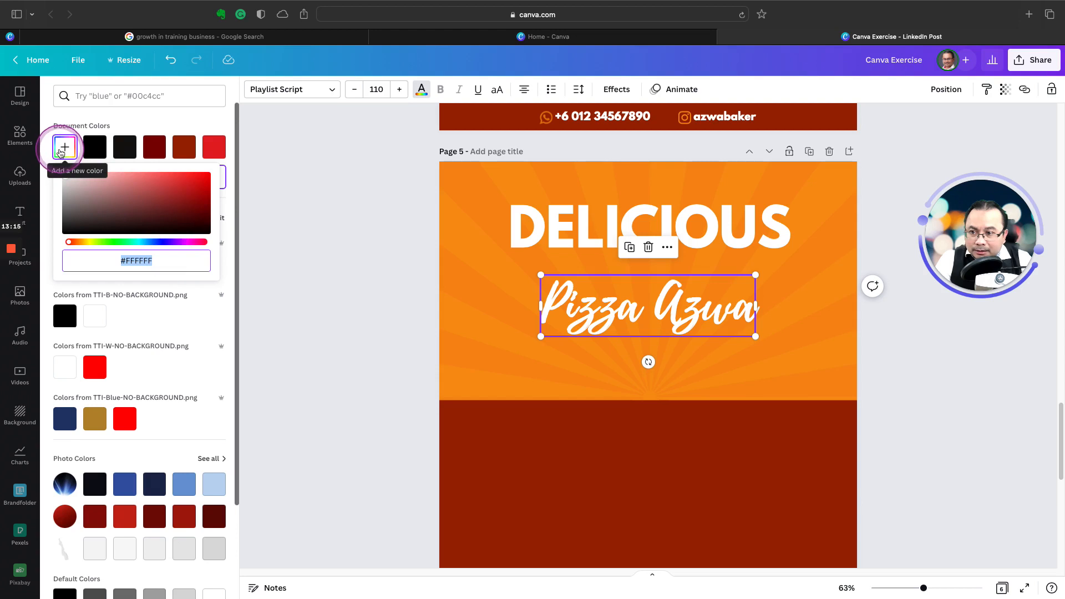
left_click(184, 147)
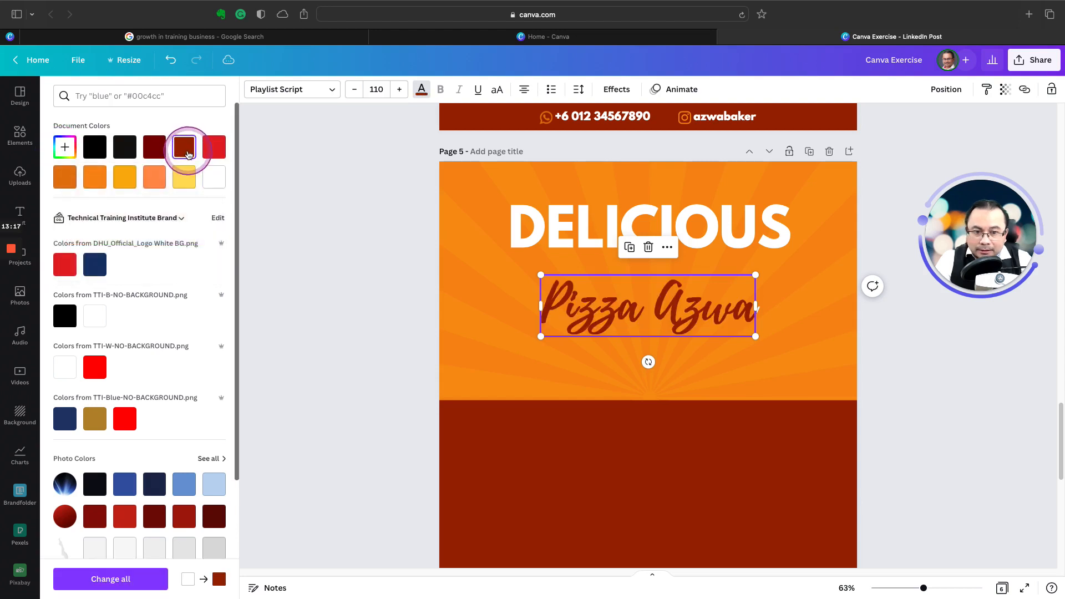
left_click(350, 285)
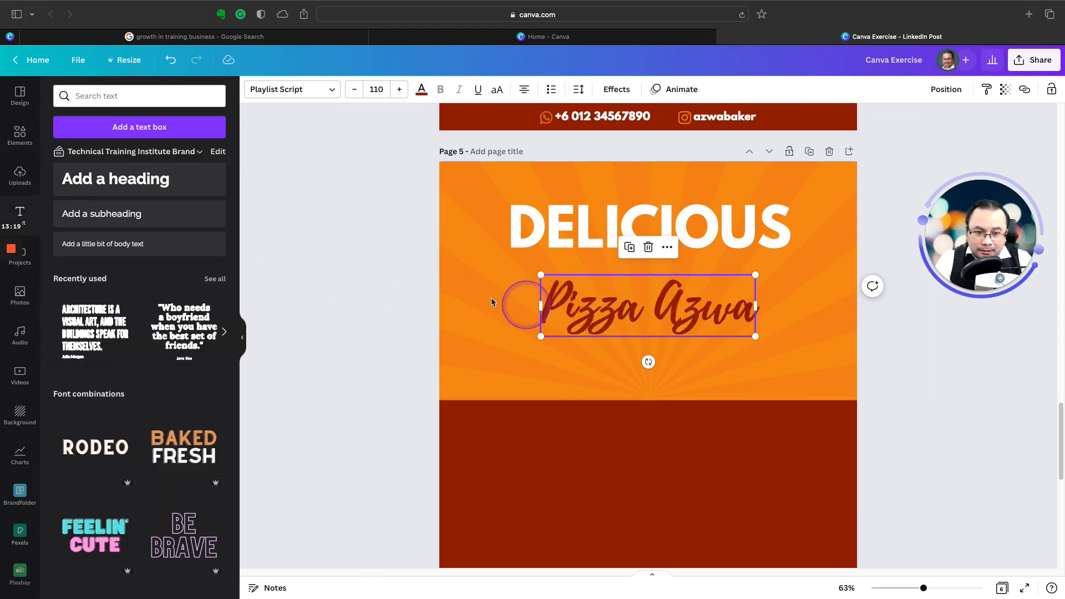
Step: Move the Pizza Azwa text up to overlap the lower edge of DELICIOUS, align their right edges, and deselect it
left_click(388, 275)
left_click_drag(614, 306, 653, 267)
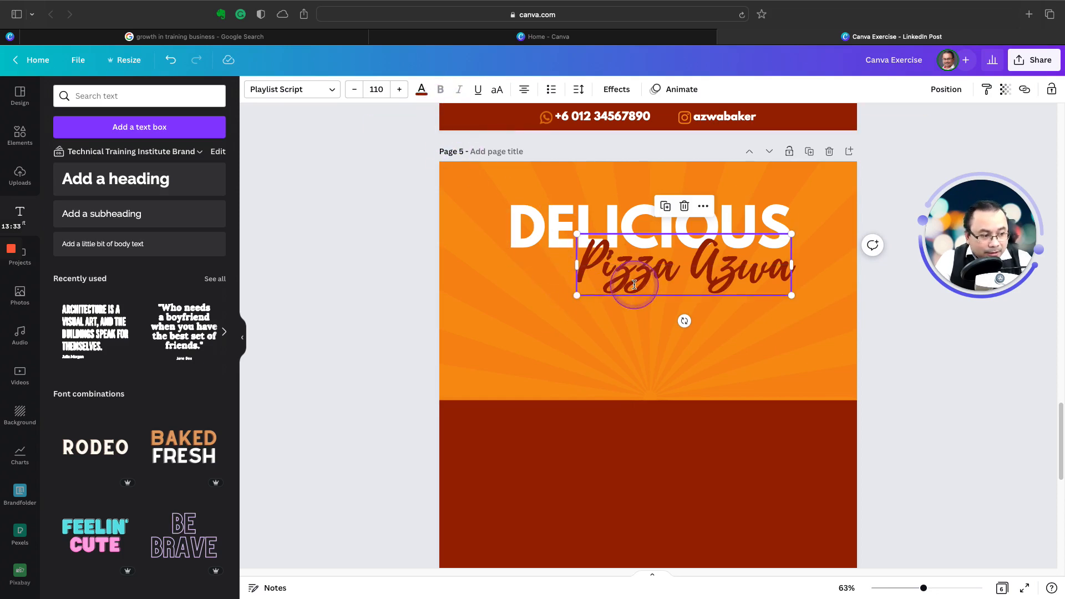
left_click(899, 340)
Step: Check the 50% OFF badge on page 4, clear the ray search, and add a pentagon arrow shape pointing right to page 5
scroll(621, 292, "up", 10)
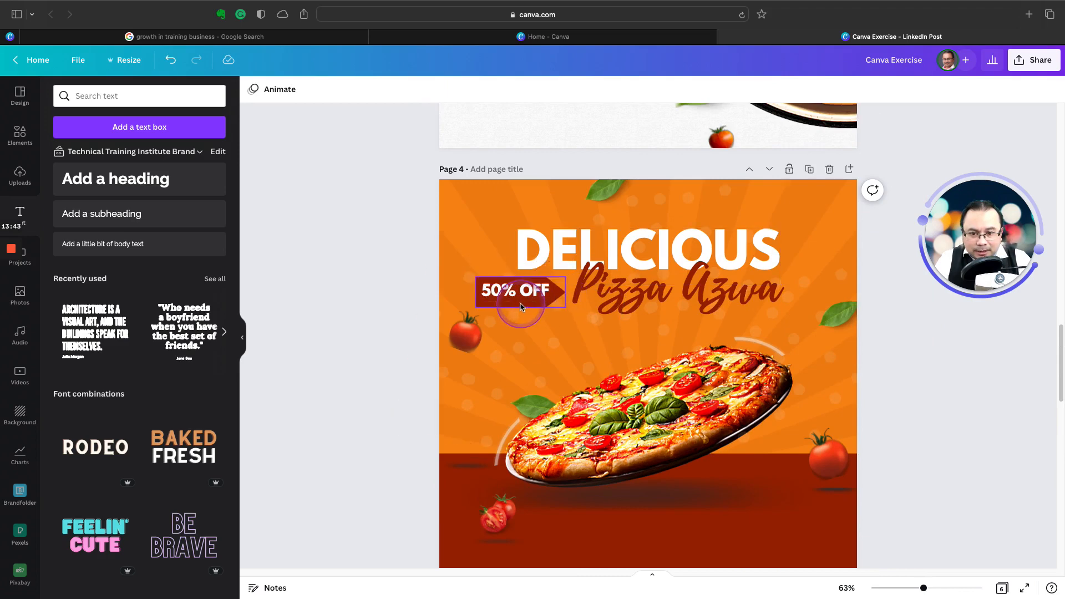
scroll(521, 306, "down", 5)
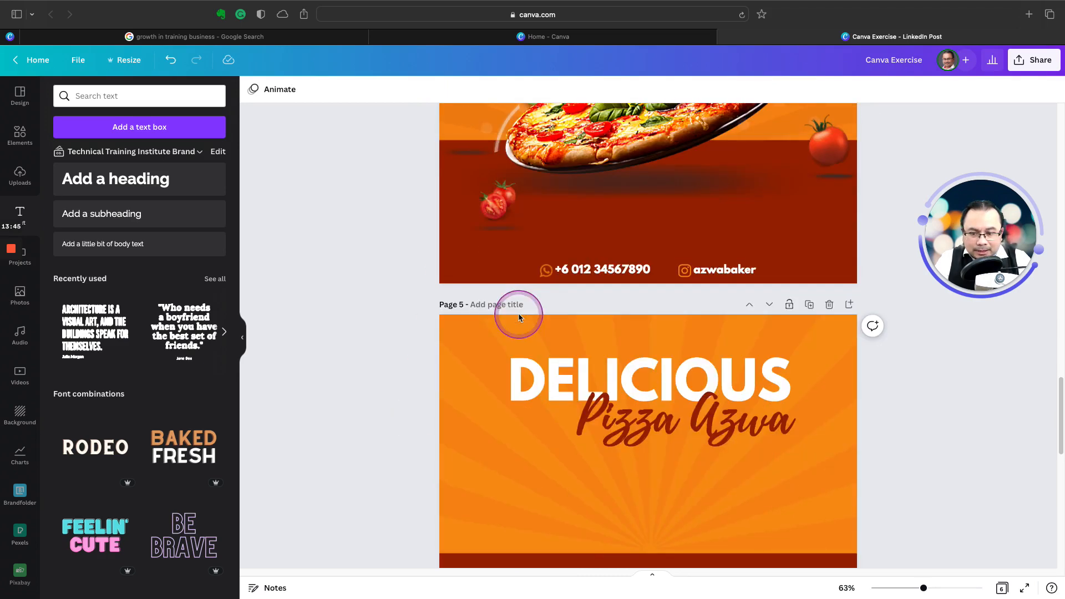
left_click(13, 127)
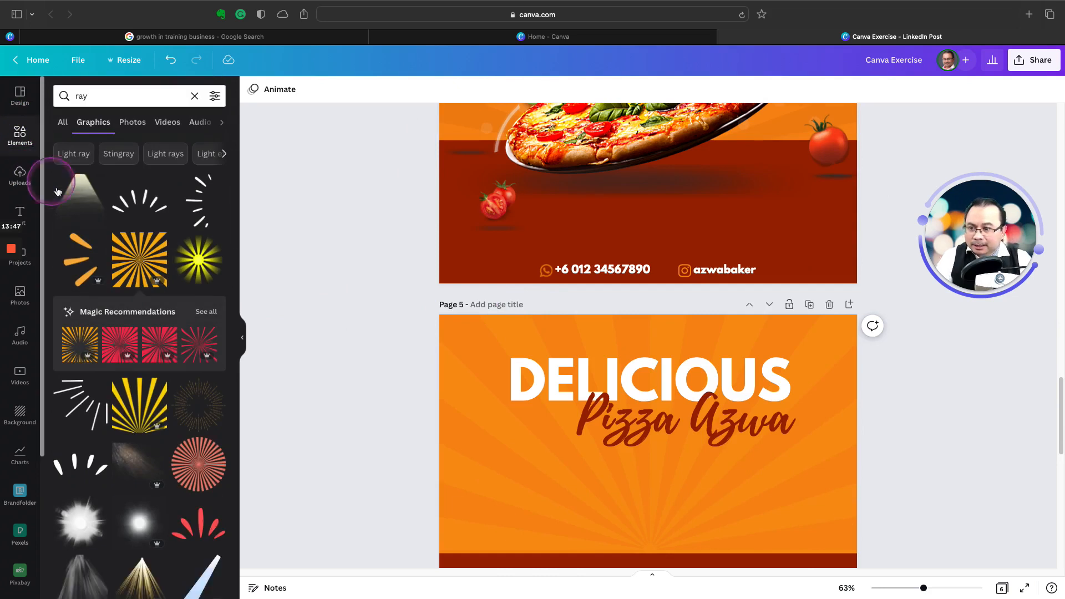
left_click(65, 123)
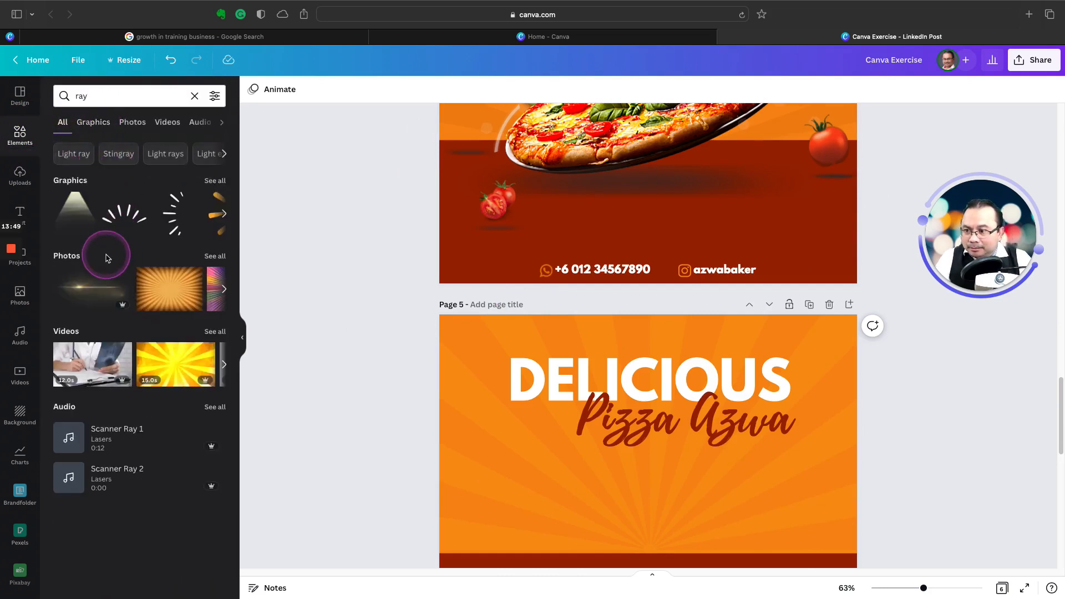
left_click(195, 96)
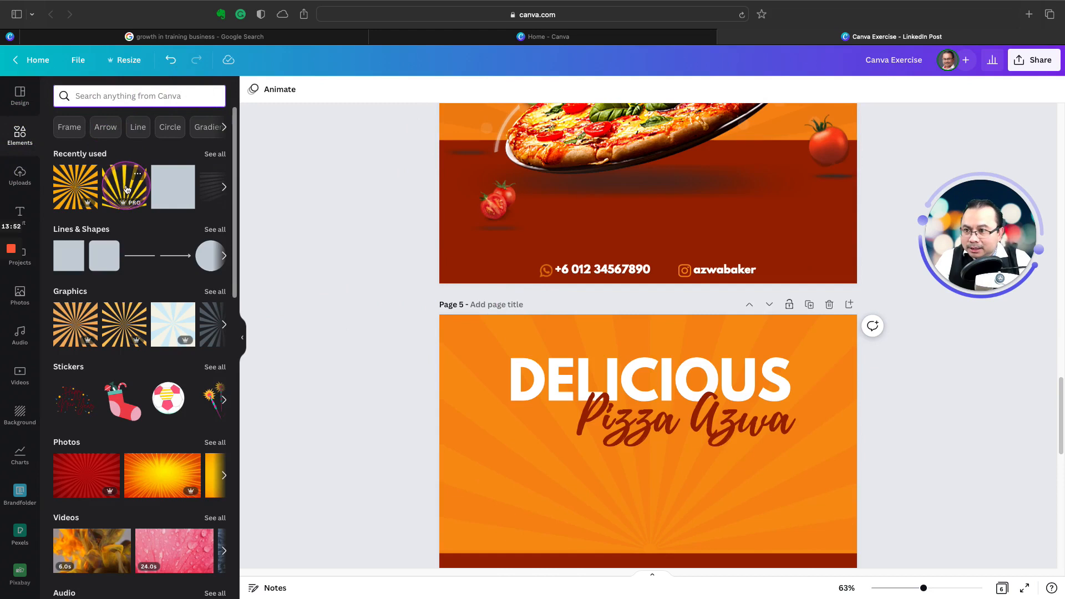
left_click(214, 229)
scroll(127, 319, "down", 5)
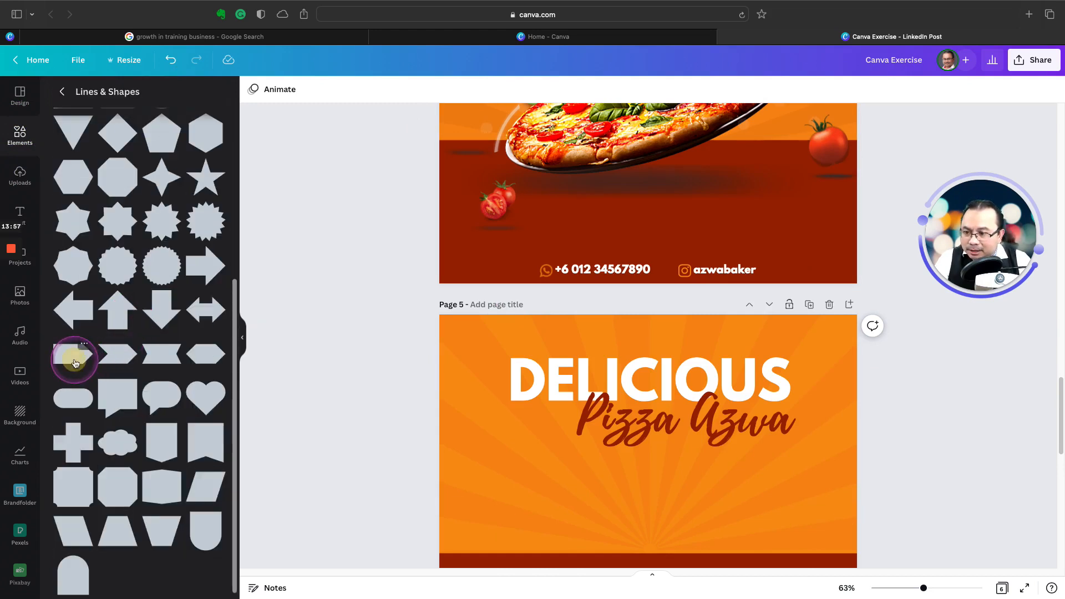
left_click(72, 353)
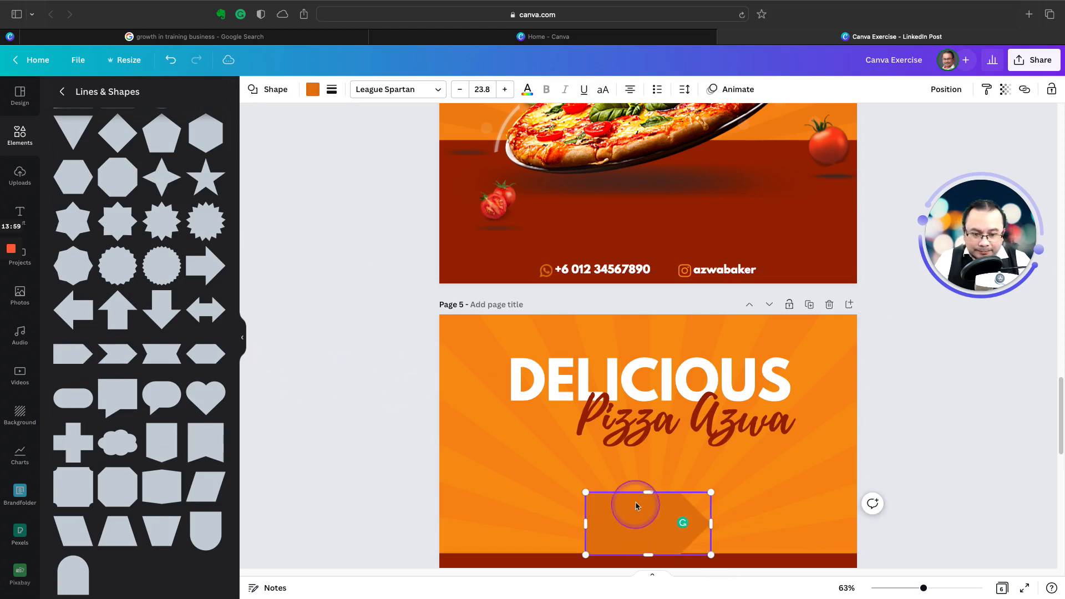
Step: Shrink and flatten the arrow shape and place it beside Pizza Azwa, just below the start of DELICIOUS
left_click_drag(638, 495, 541, 421)
left_click_drag(551, 477, 551, 448)
left_click_drag(614, 436, 532, 405)
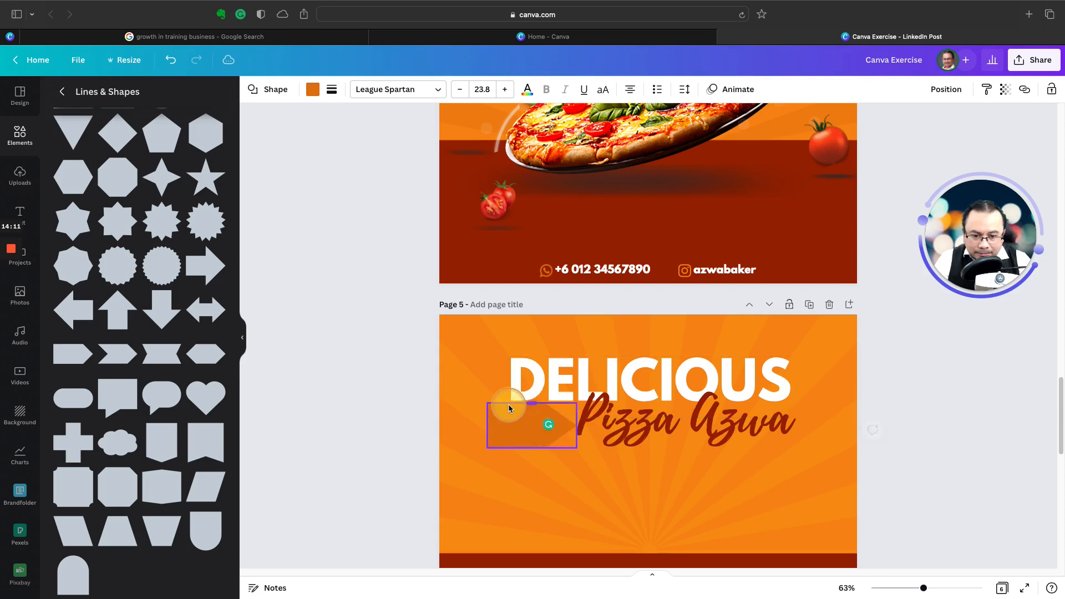
left_click_drag(508, 410, 511, 415)
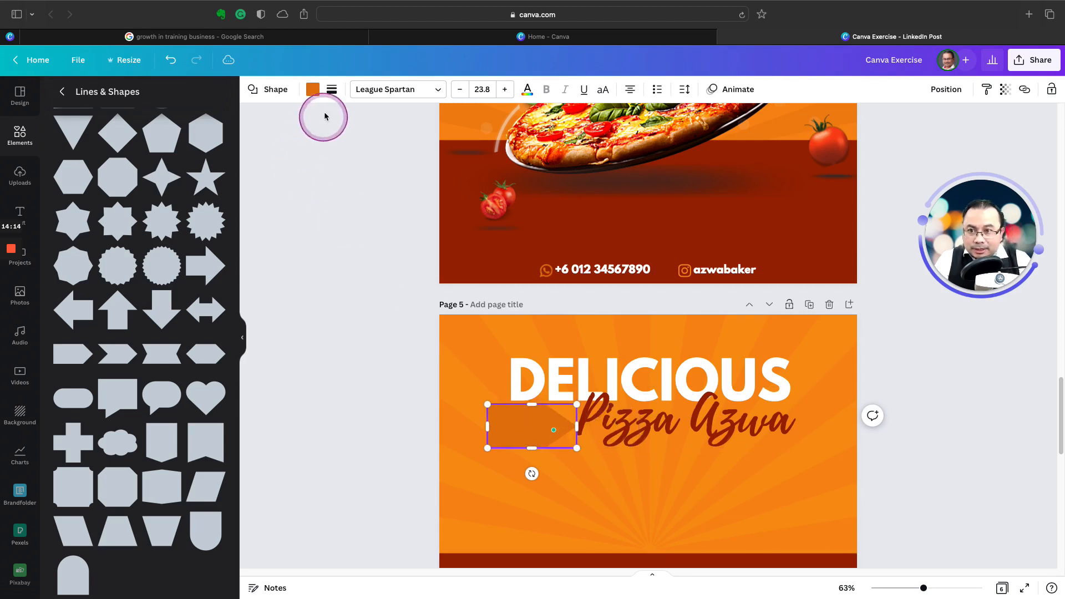
Step: Fill the arrow shape with the dark red of the Pizza Azwa text, and shift both the text and the shape slightly right
left_click(313, 92)
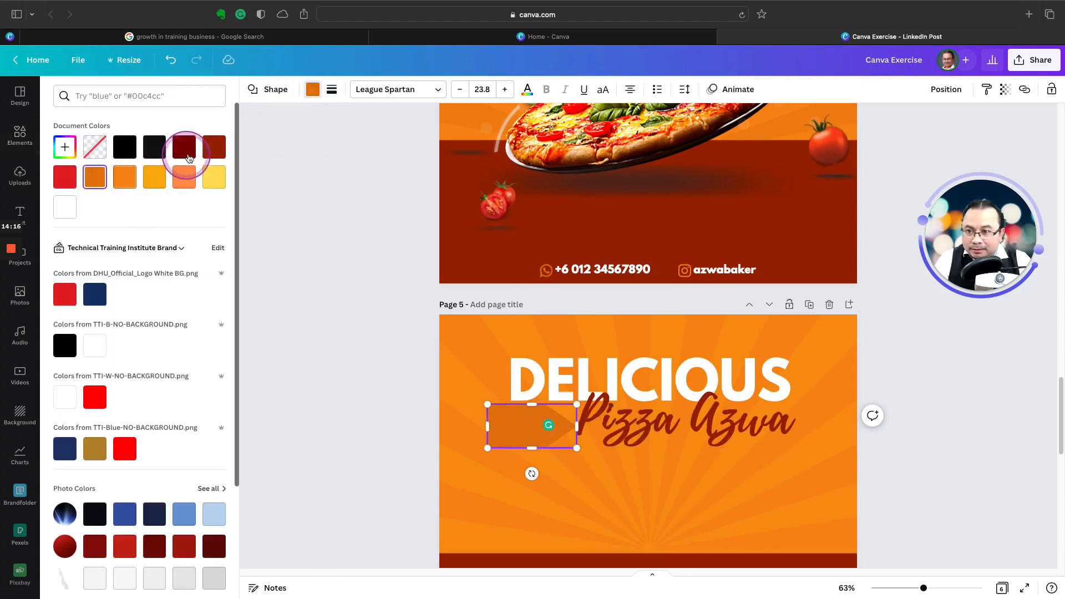
left_click(214, 146)
left_click(373, 339)
left_click(398, 411)
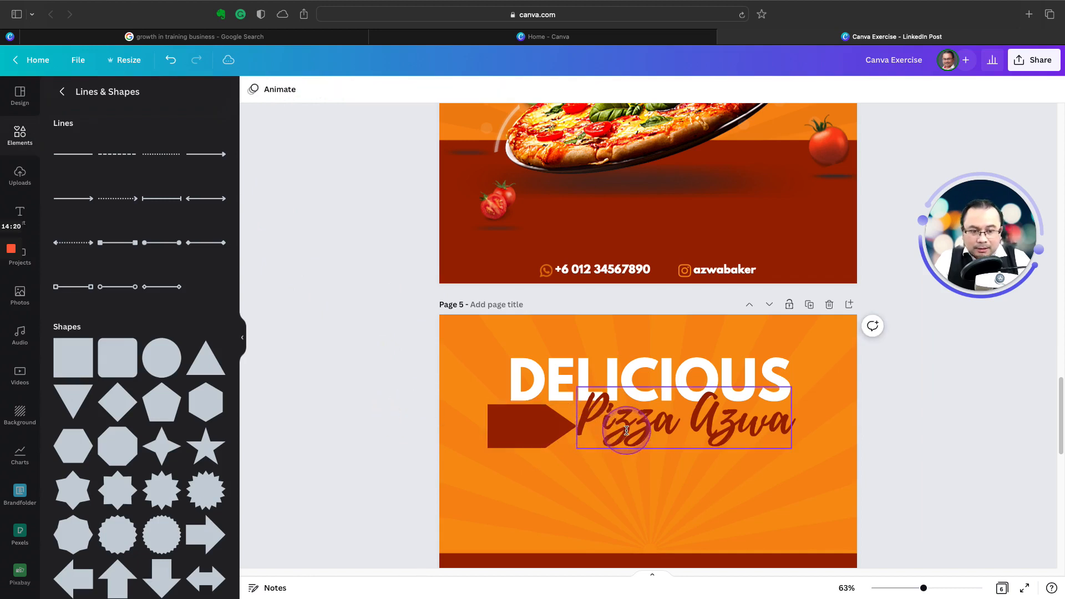
left_click_drag(626, 430, 638, 427)
left_click(554, 430)
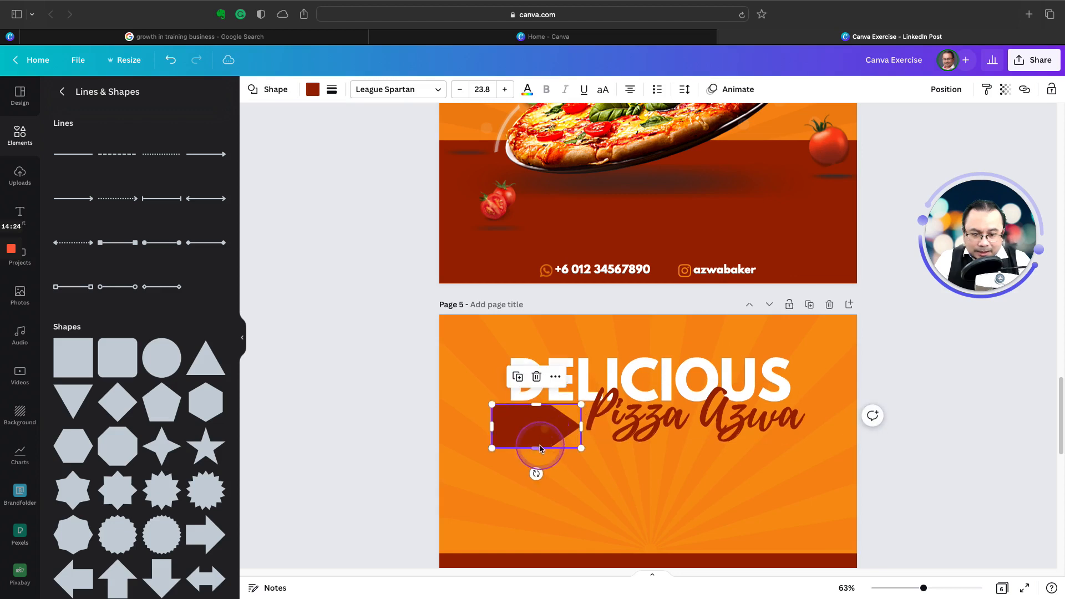
Step: Duplicate the DELICIOUS heading, place the copy below Pizza Azwa, and change its text to 50% OFF
left_click(636, 370)
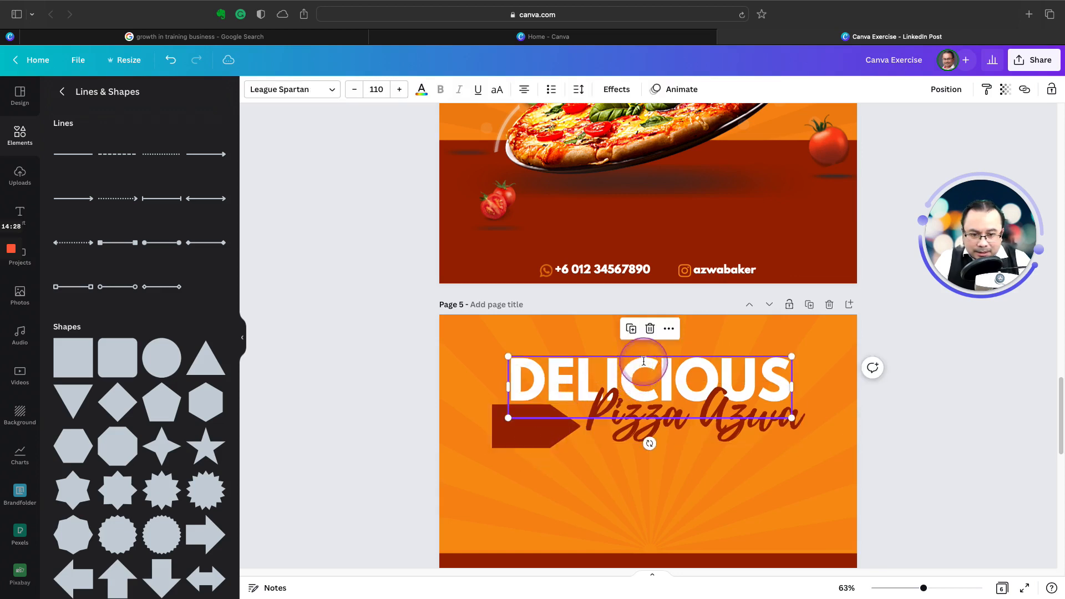
left_click(631, 327)
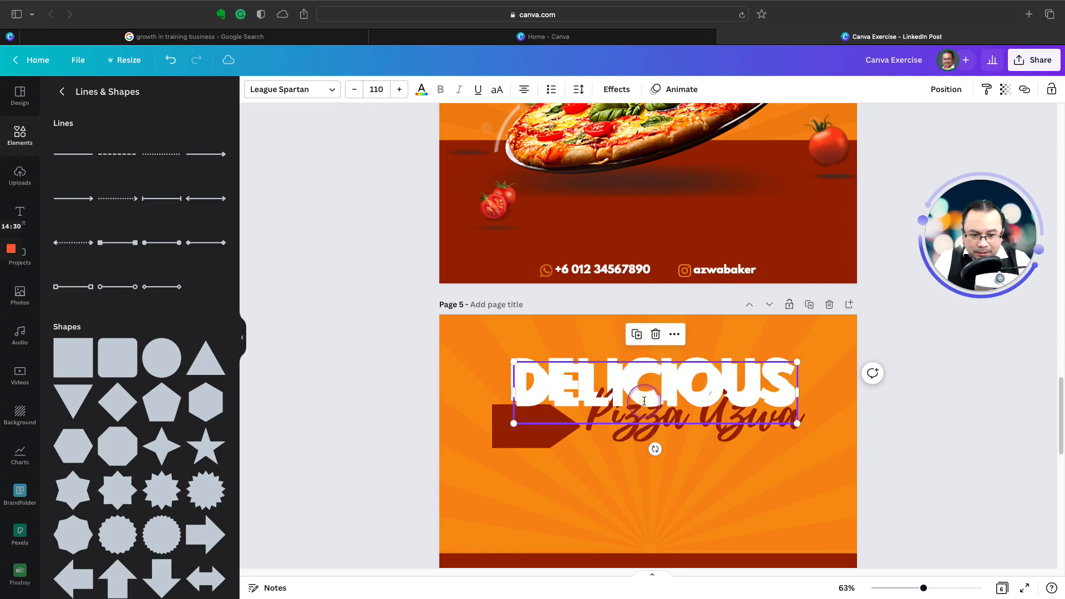
left_click_drag(644, 400, 648, 491)
double_click(591, 483)
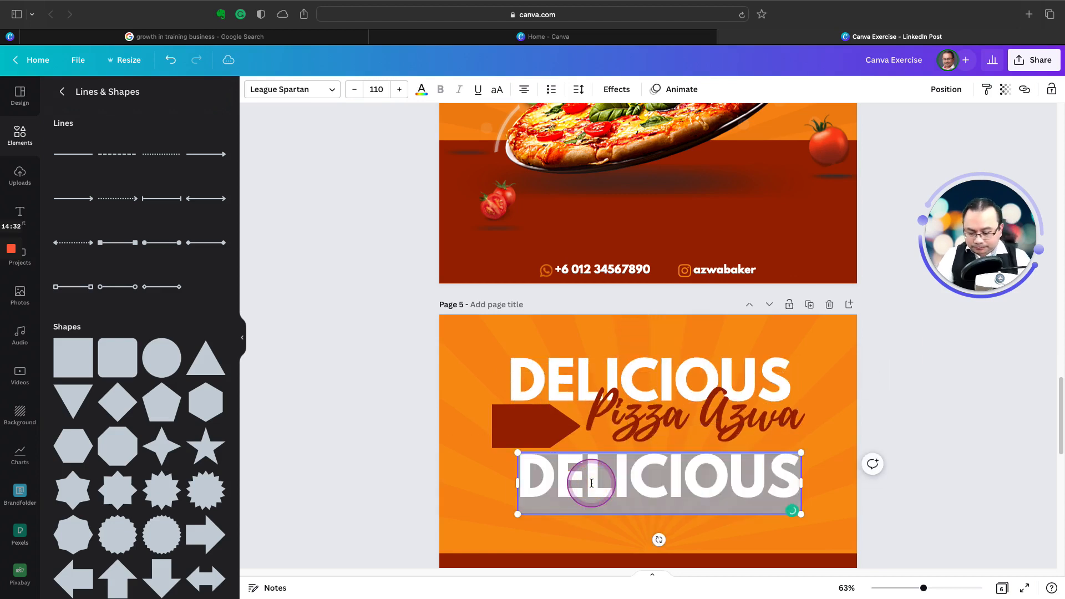
type("5")
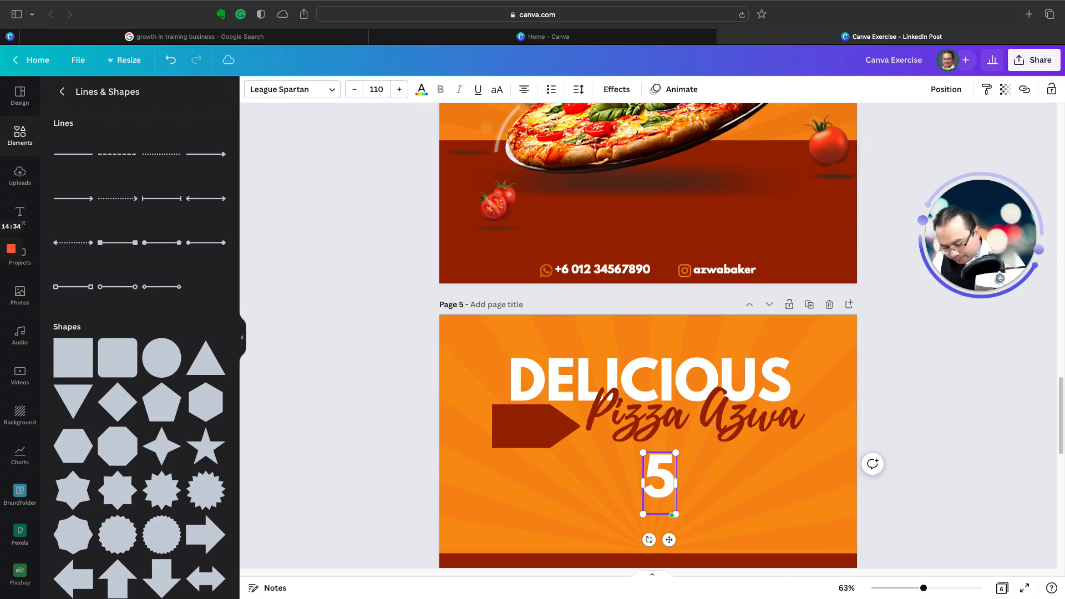
type("0%")
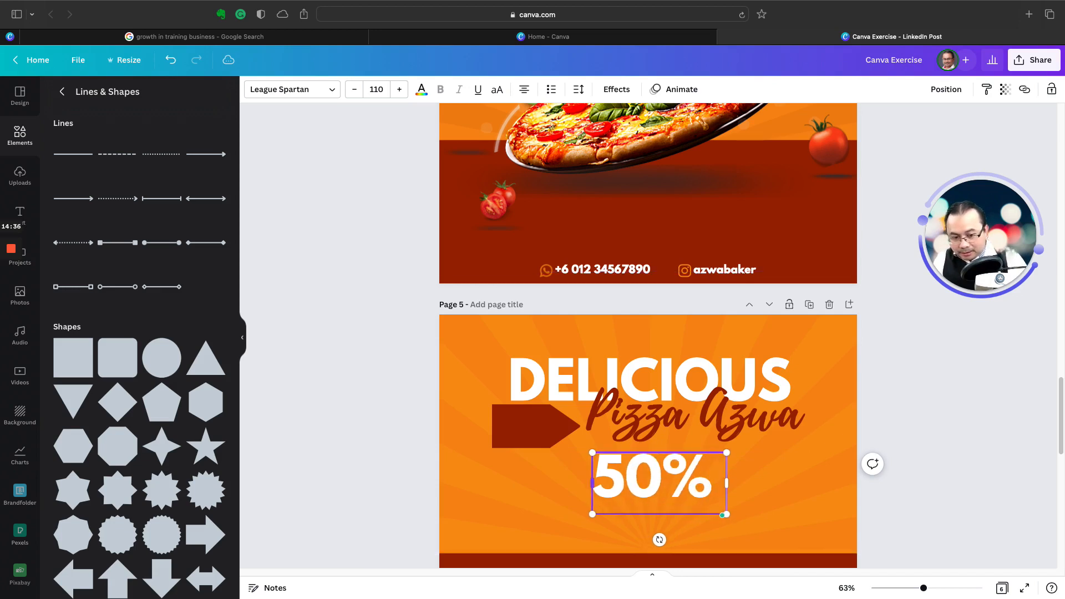
type(" OFF")
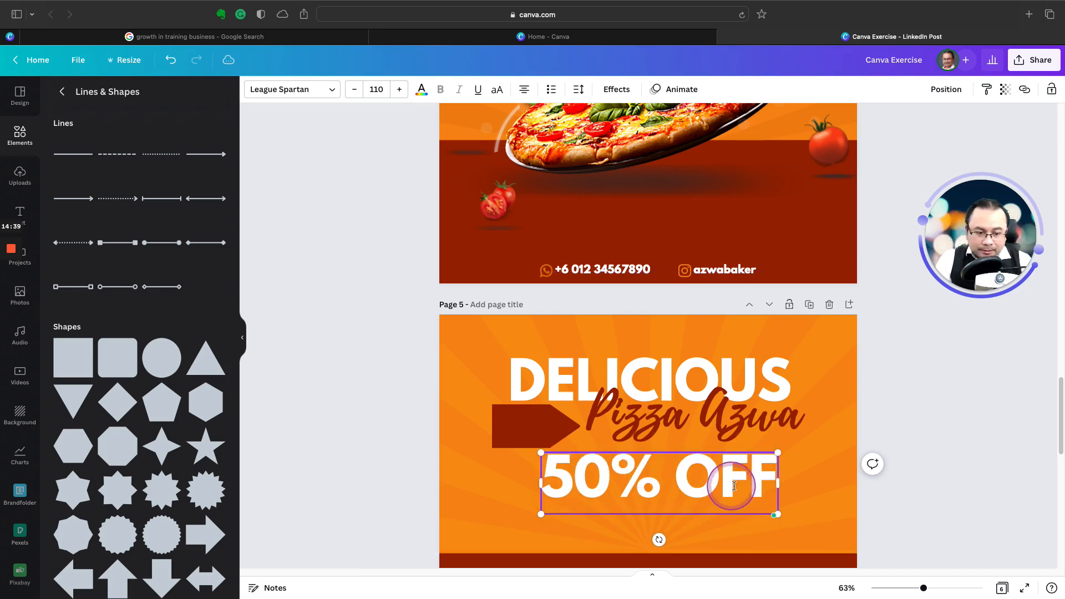
left_click(777, 485)
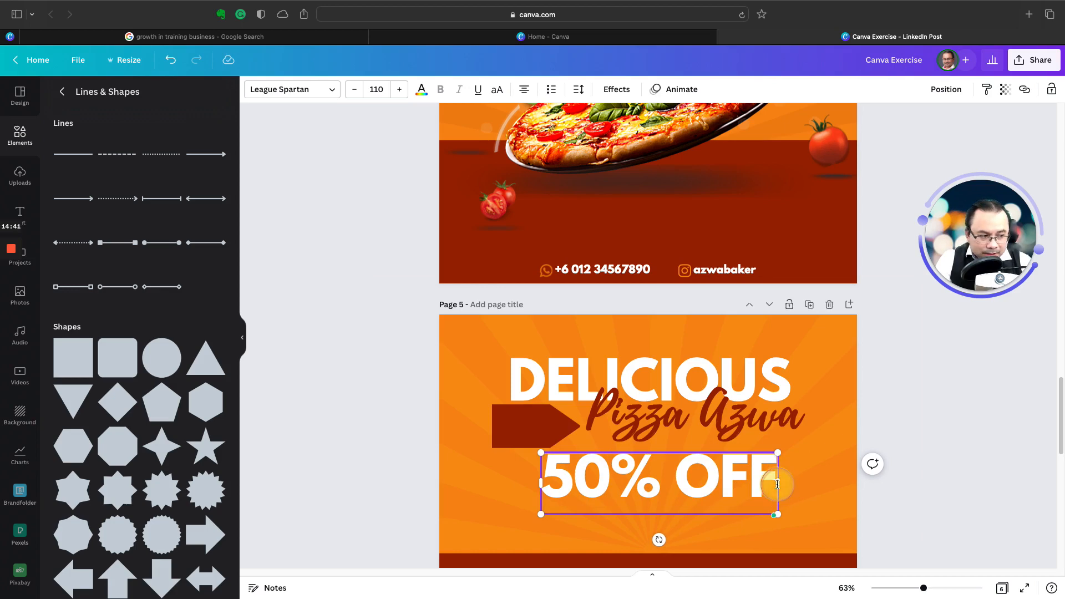
Step: Scale the 50% OFF text down to a font size of about 30.4 and place it on the dark red arrow shape
scroll(551, 316, "up", 5)
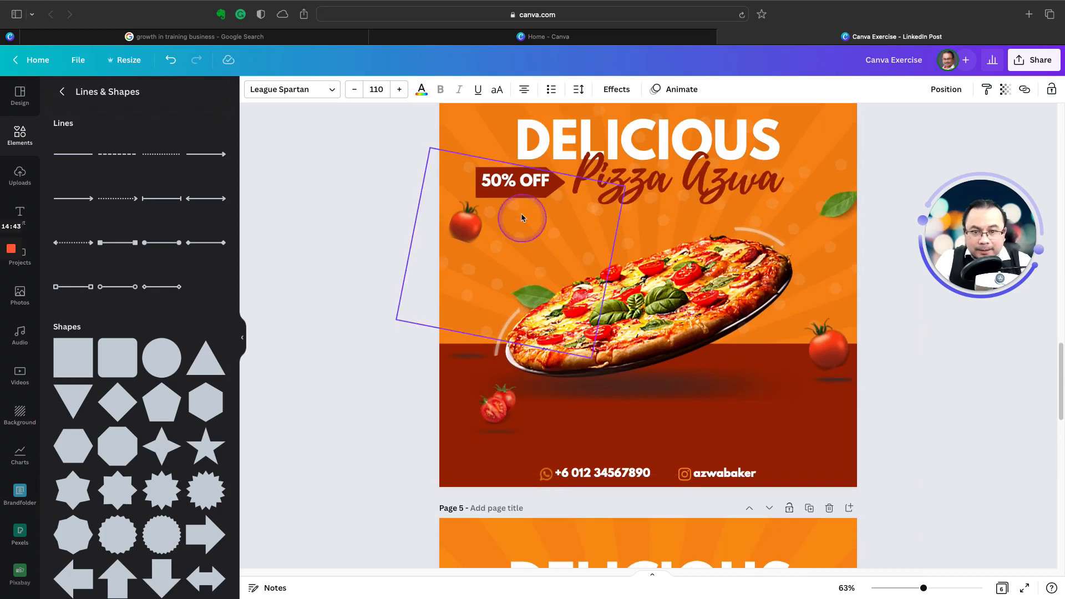
scroll(621, 538, "down", 5)
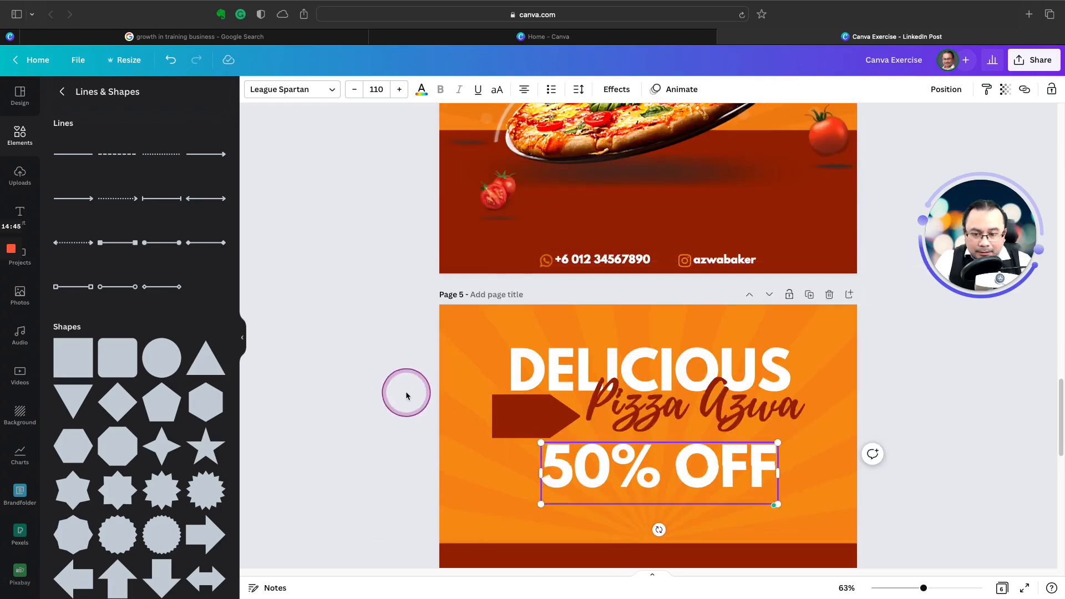
left_click(406, 395)
left_click(737, 494)
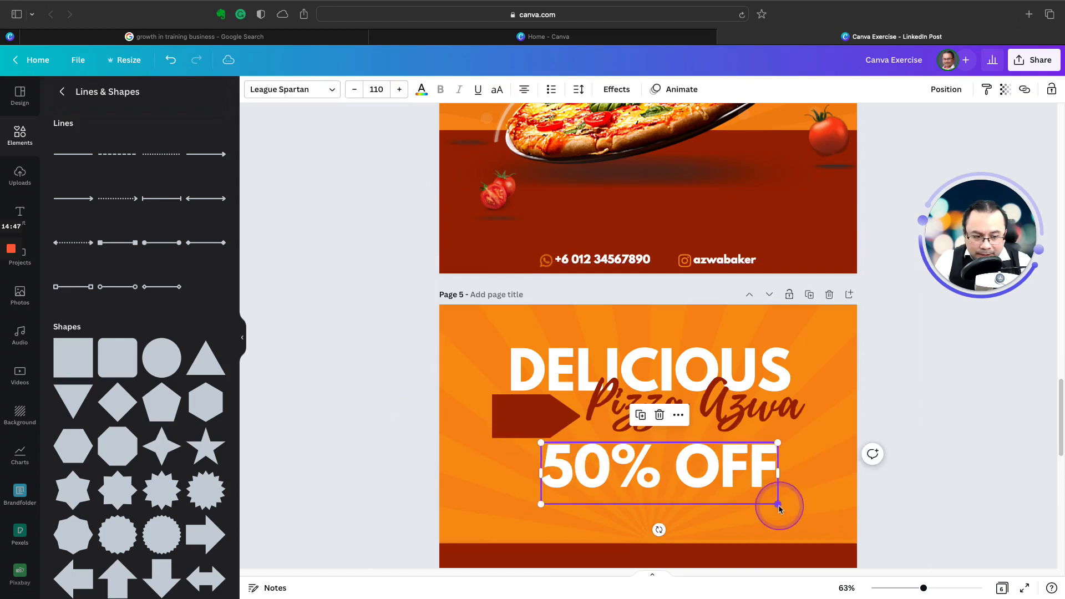
left_click_drag(776, 505, 540, 447)
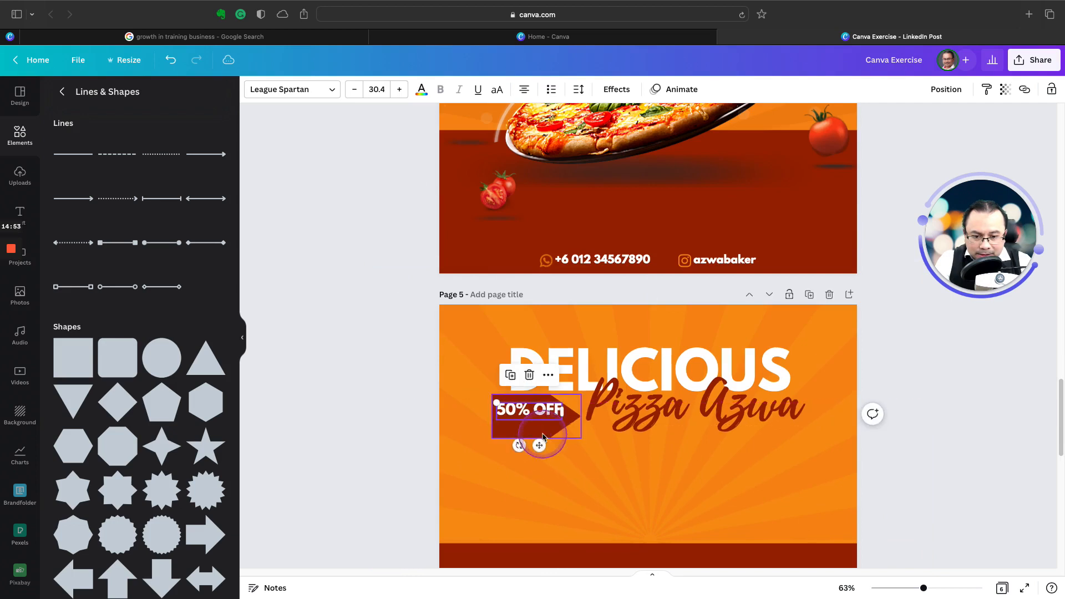
Step: Reduce the arrow shape's height to fit the 50% OFF text, compare the badge with page 4, and deselect it
left_click(538, 435)
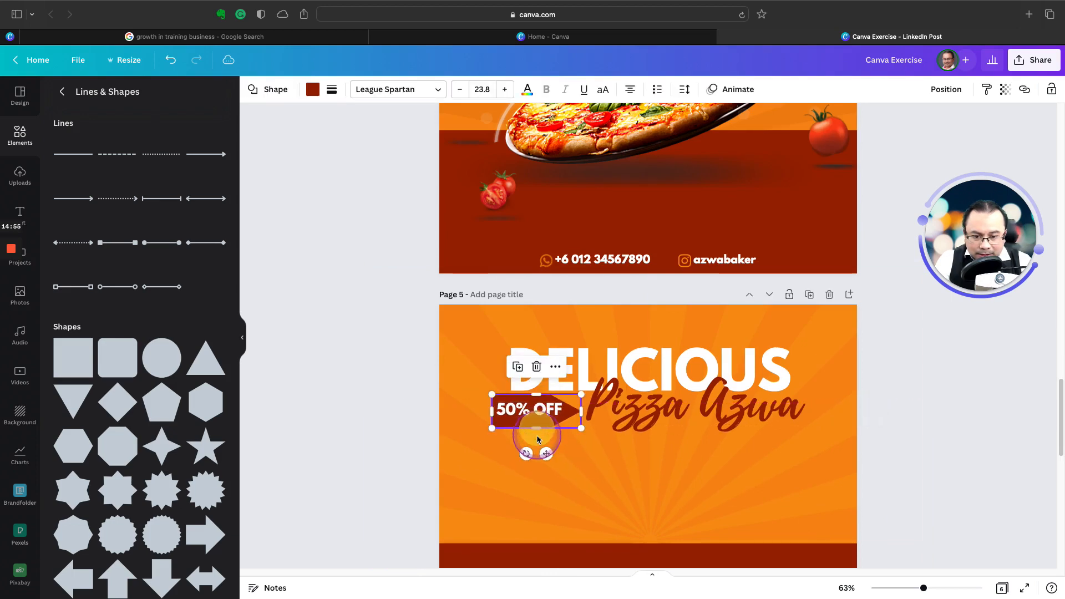
left_click_drag(536, 436, 537, 428)
scroll(535, 432, "up", 5)
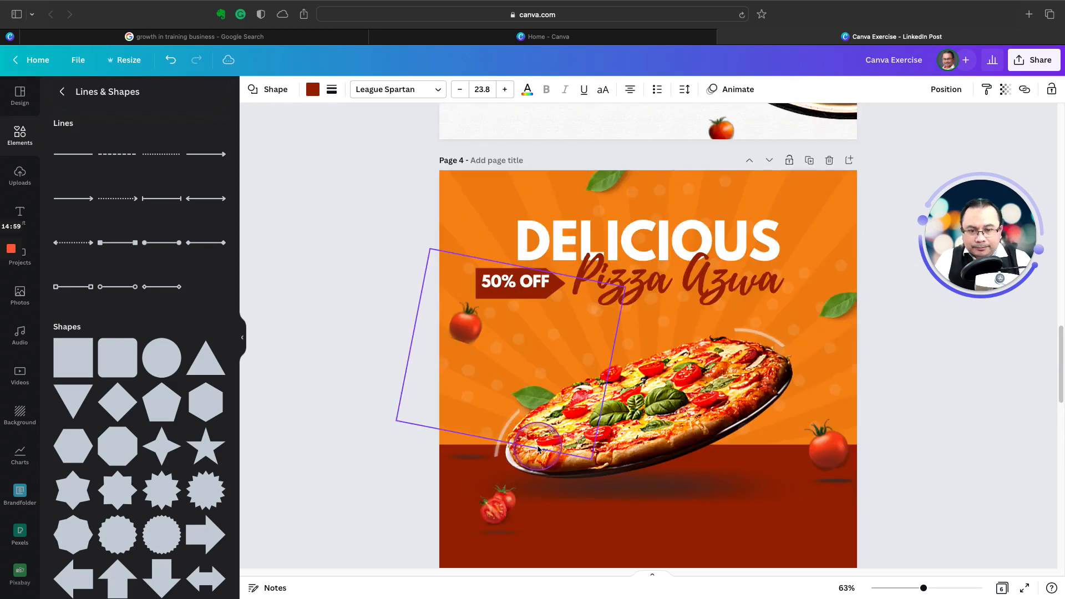
scroll(538, 448, "down", 2)
scroll(537, 446, "down", 3)
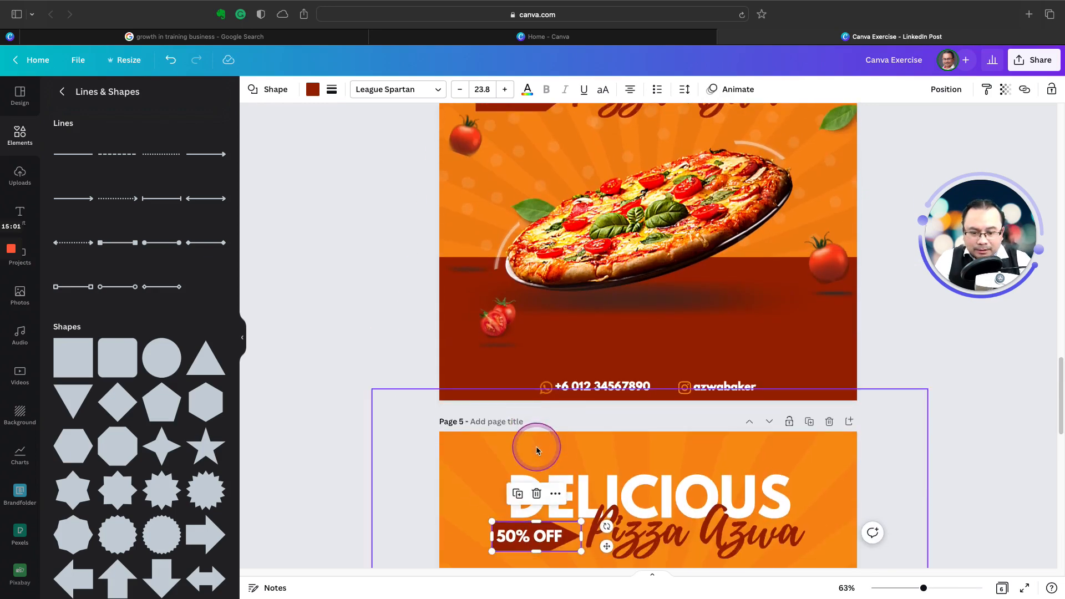
left_click(346, 470)
Step: Check the tilted pizza on page 4 for reference and search the photo library for "pizza"
scroll(372, 475, "down", 4)
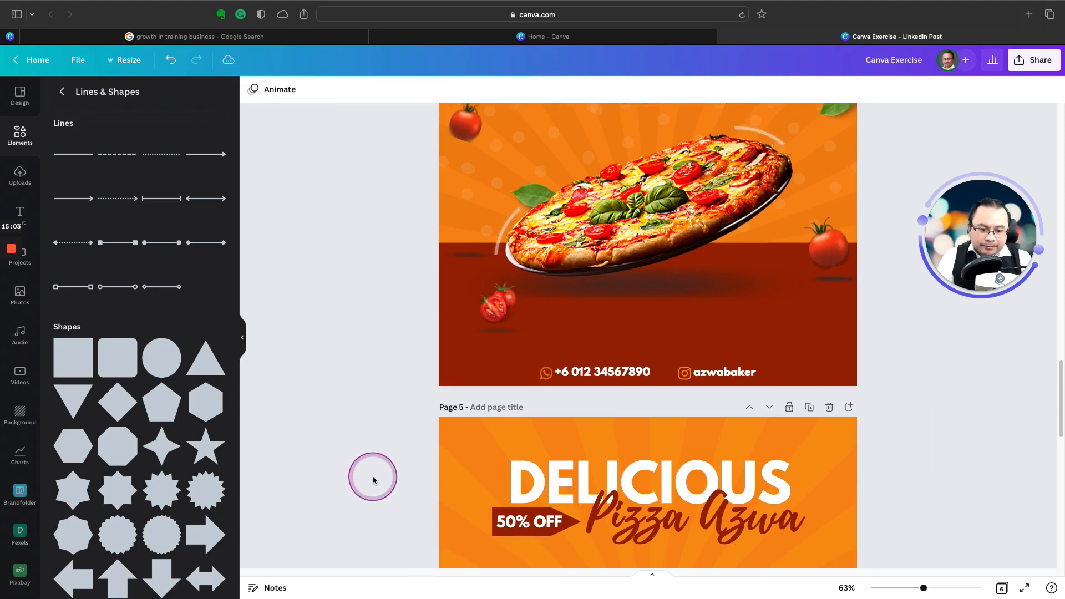
scroll(372, 475, "up", 6)
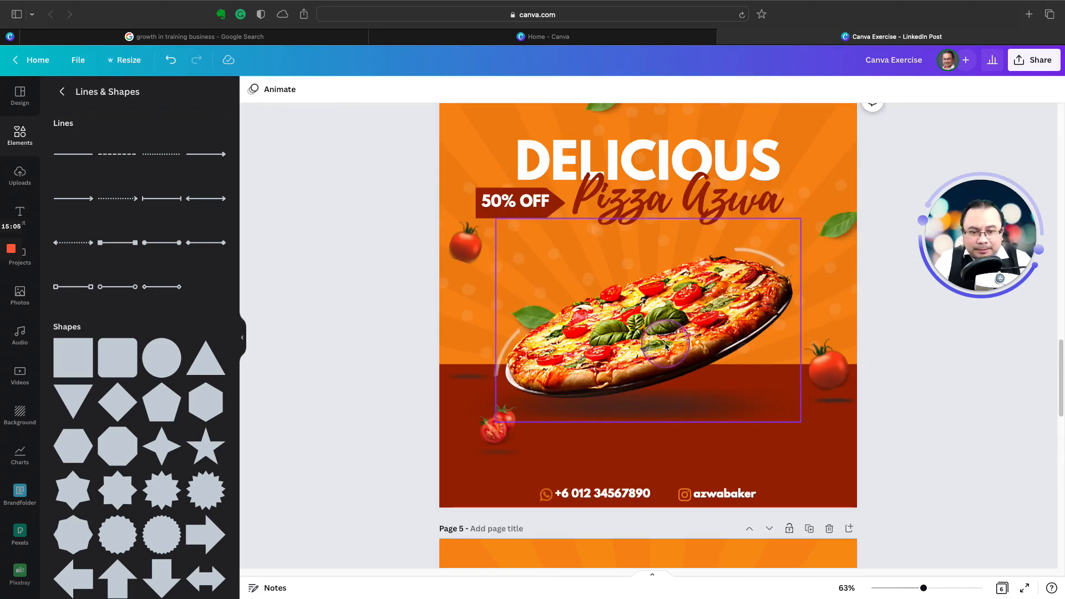
scroll(370, 376, "down", 6)
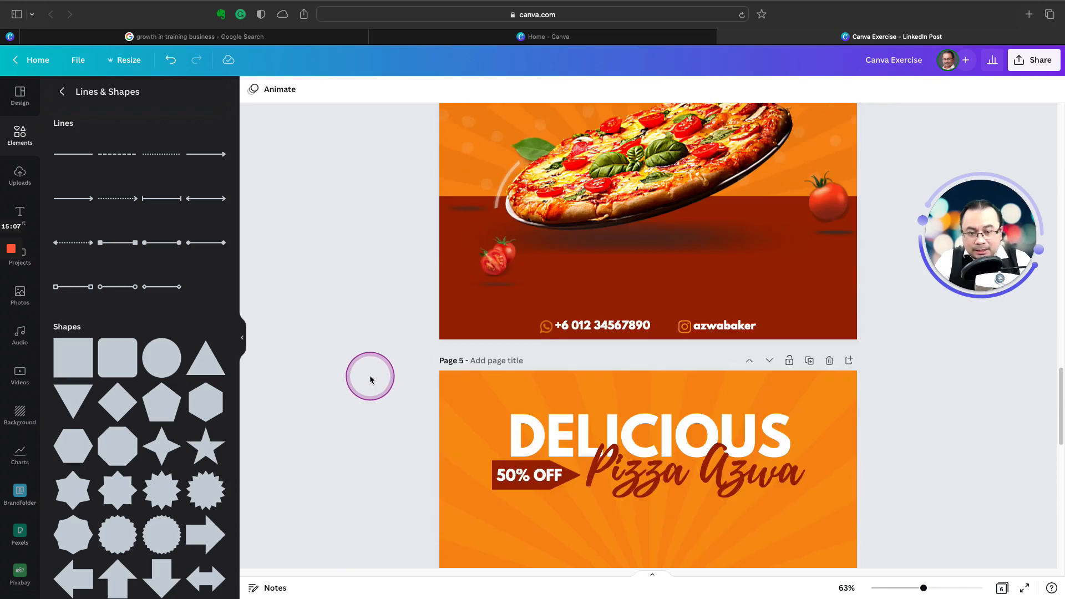
scroll(370, 376, "down", 1)
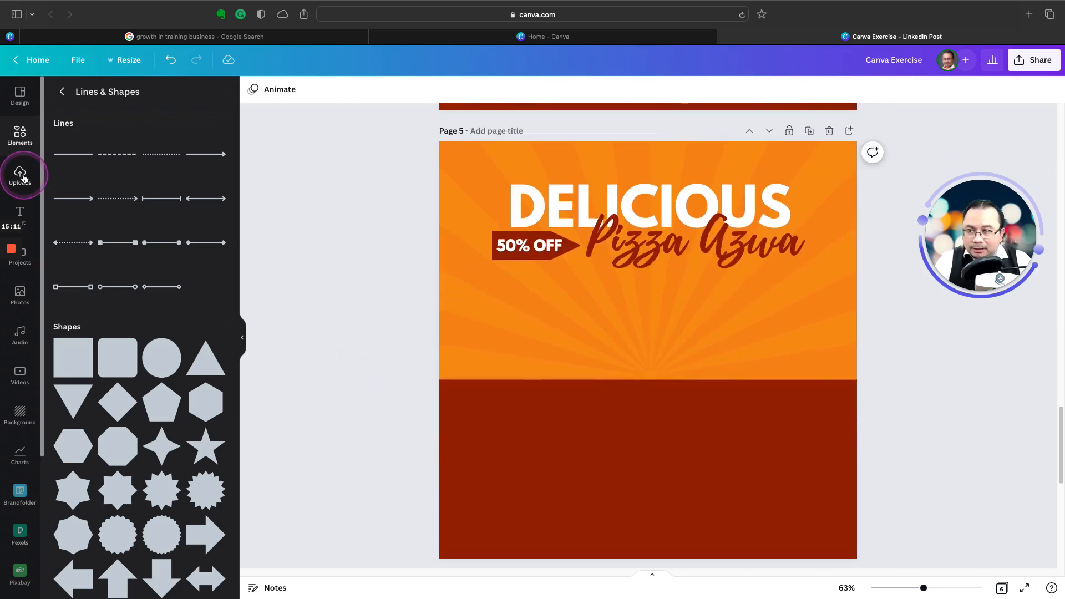
left_click(25, 298)
left_click(146, 99)
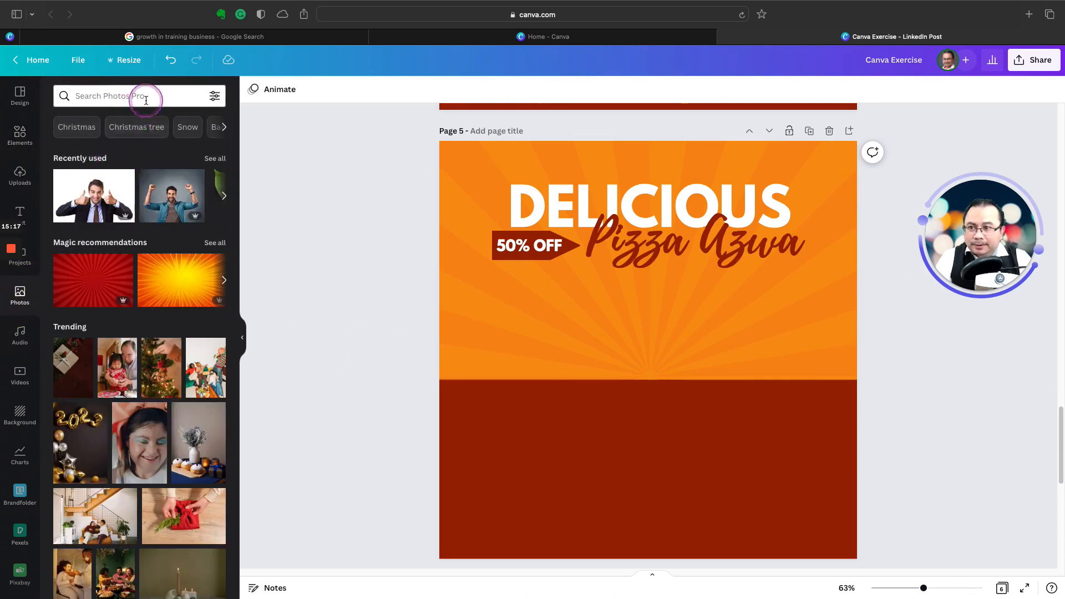
type("pizza")
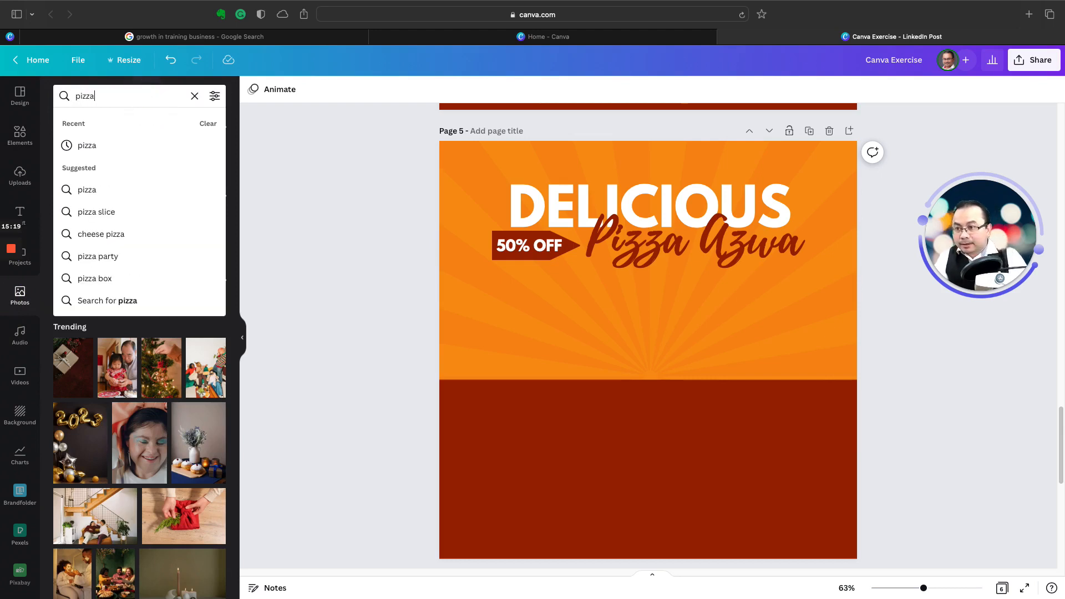
key("Return")
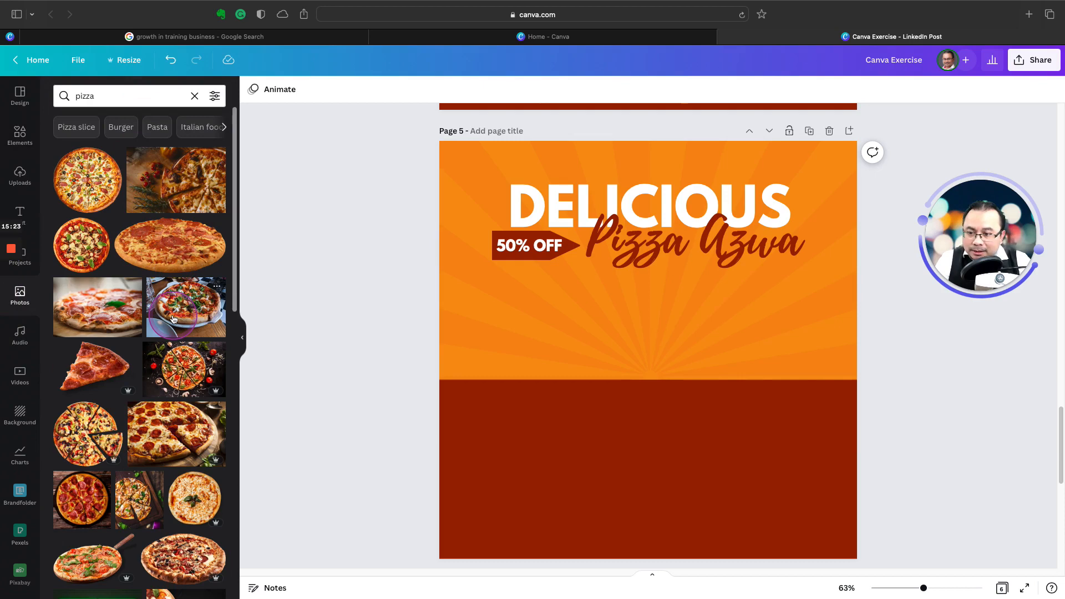
Step: Look through the pizza photo results for a whole pizza seen at an angle like the one on page 4
scroll(149, 347, "down", 5)
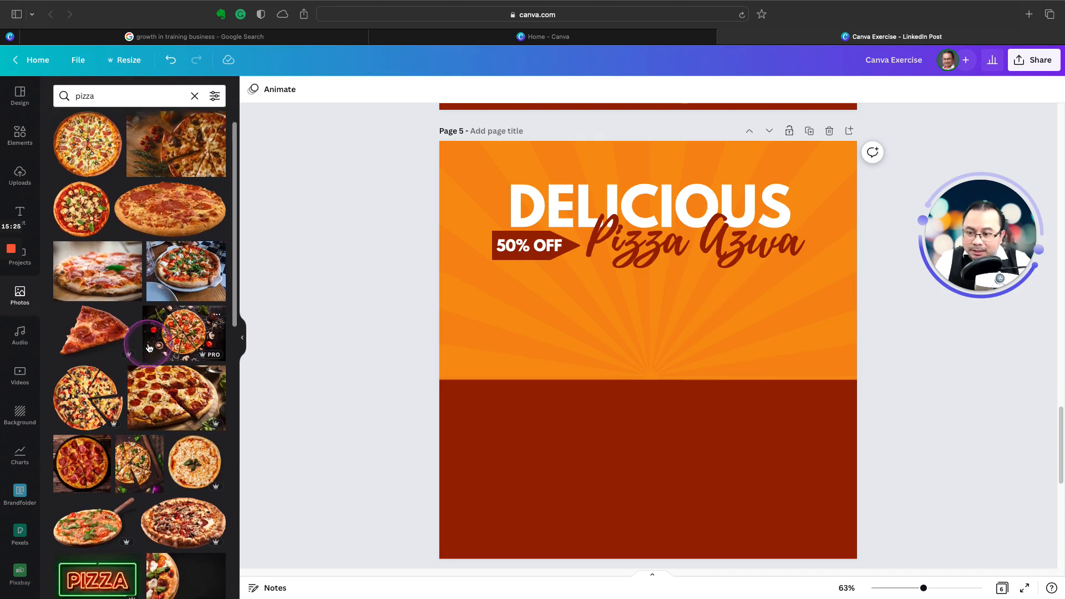
scroll(149, 347, "down", 4)
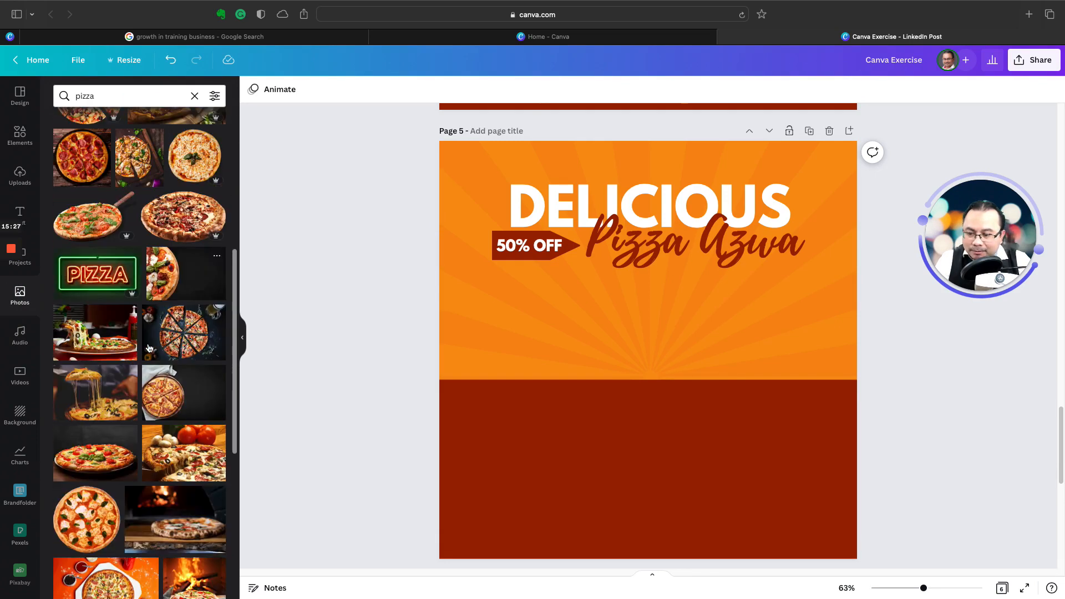
scroll(149, 348, "down", 1)
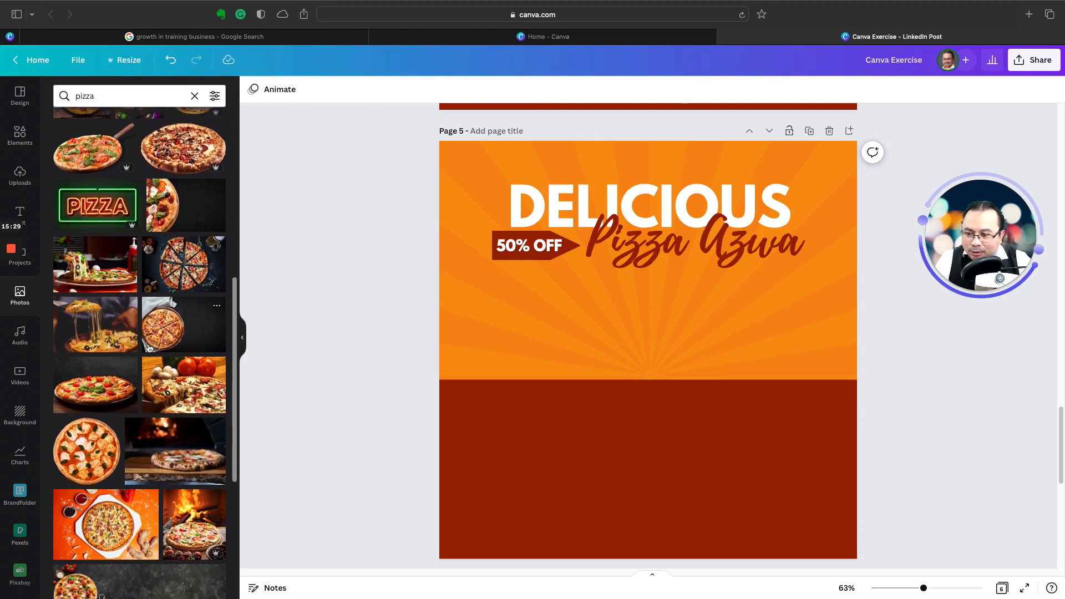
scroll(148, 348, "down", 2)
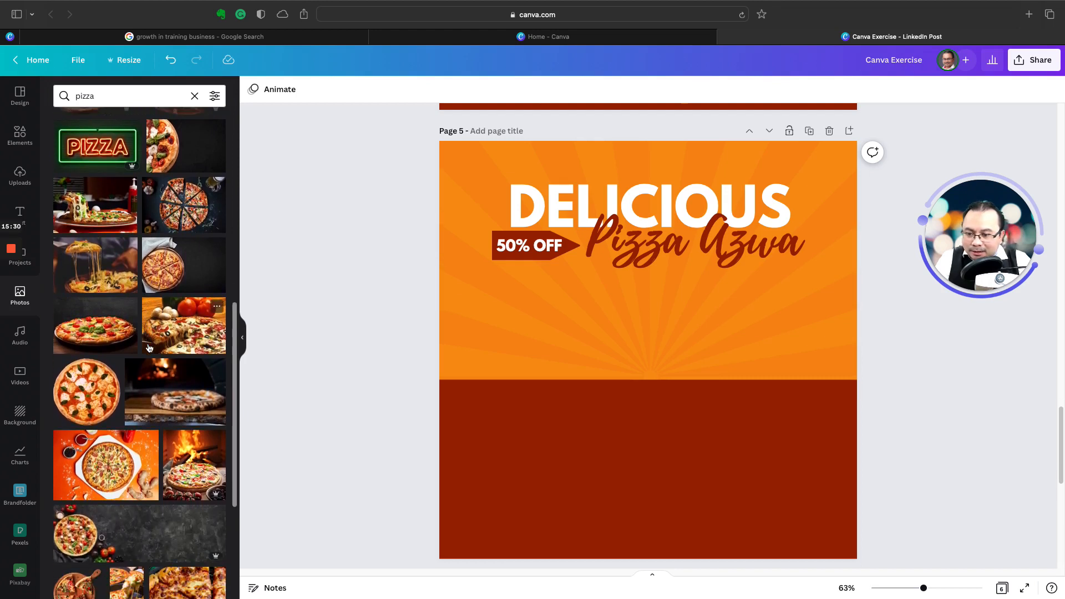
scroll(149, 348, "down", 2)
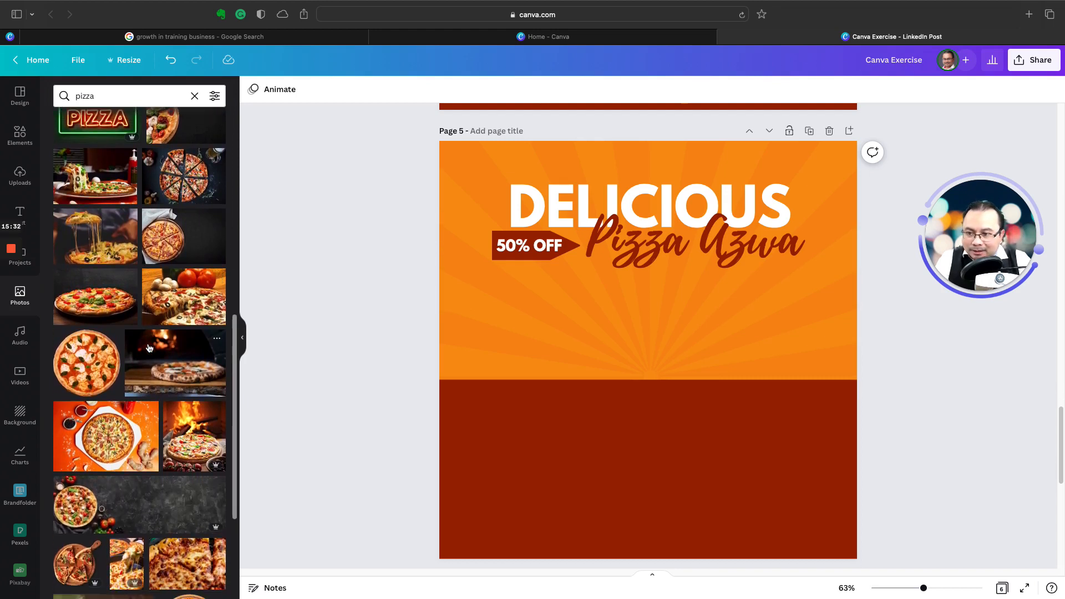
scroll(148, 347, "down", 7)
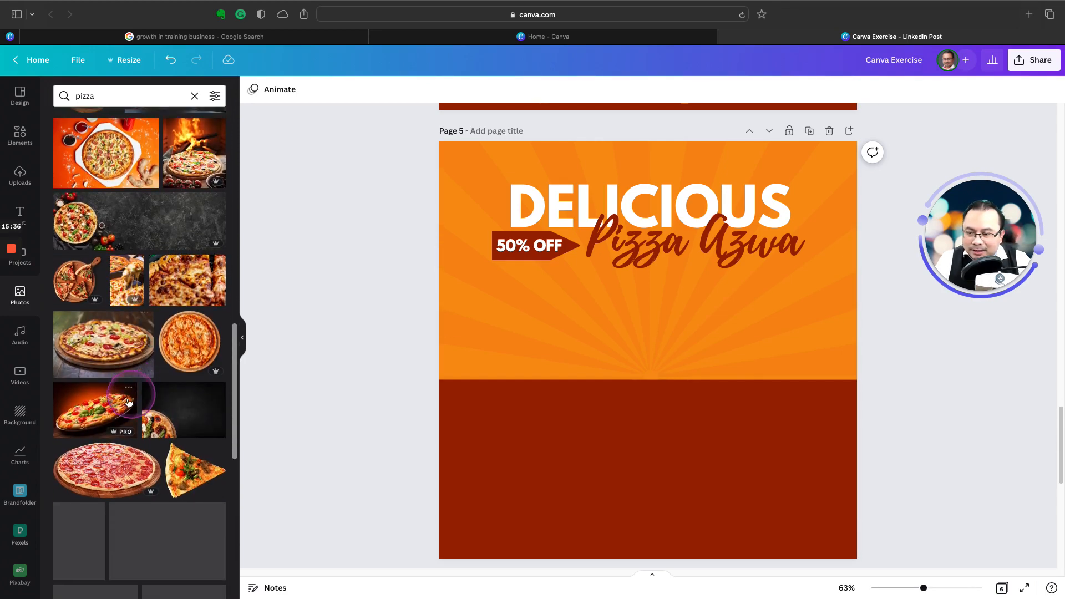
left_click(107, 417)
scroll(108, 417, "up", 9)
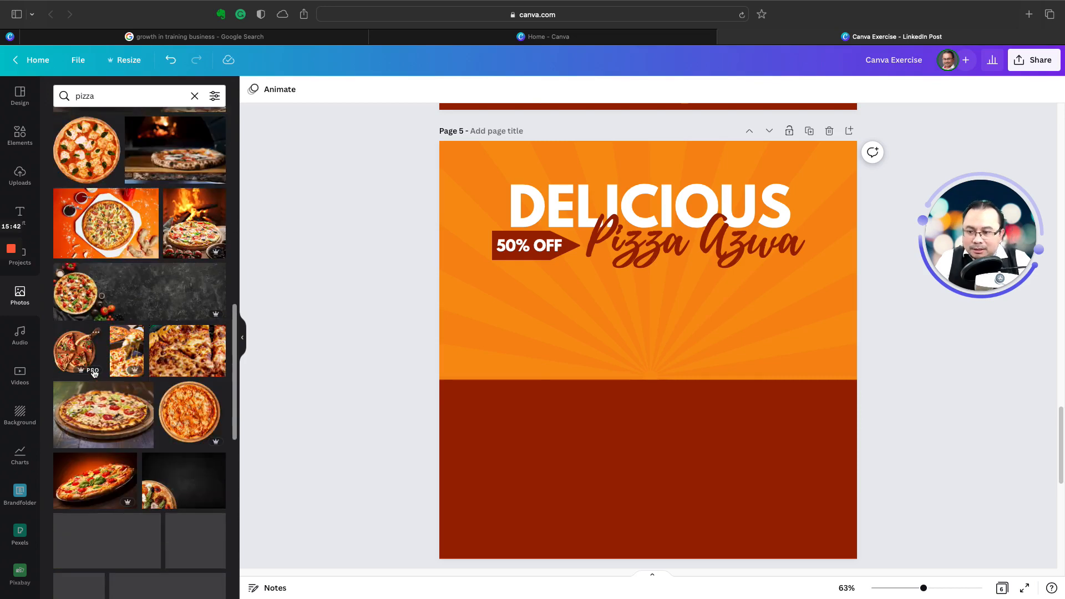
scroll(94, 373, "down", 4)
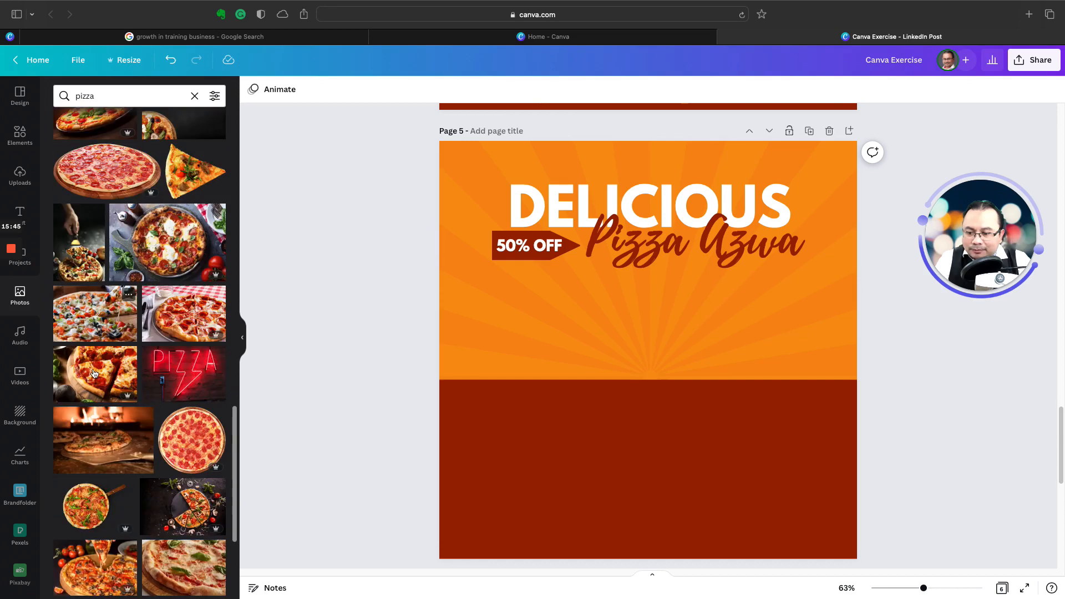
scroll(95, 373, "down", 1)
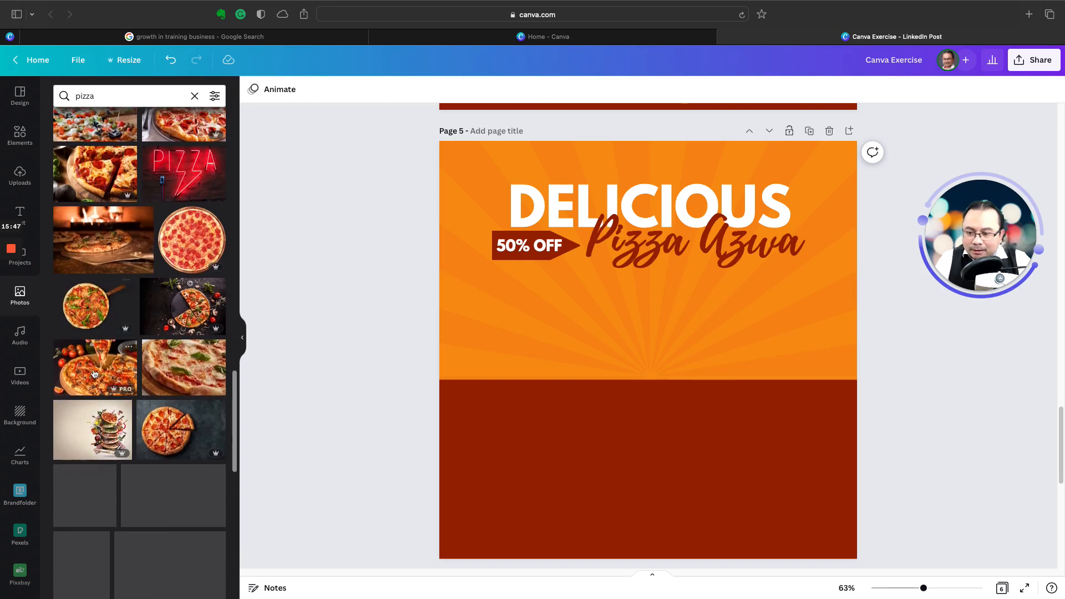
scroll(95, 373, "down", 5)
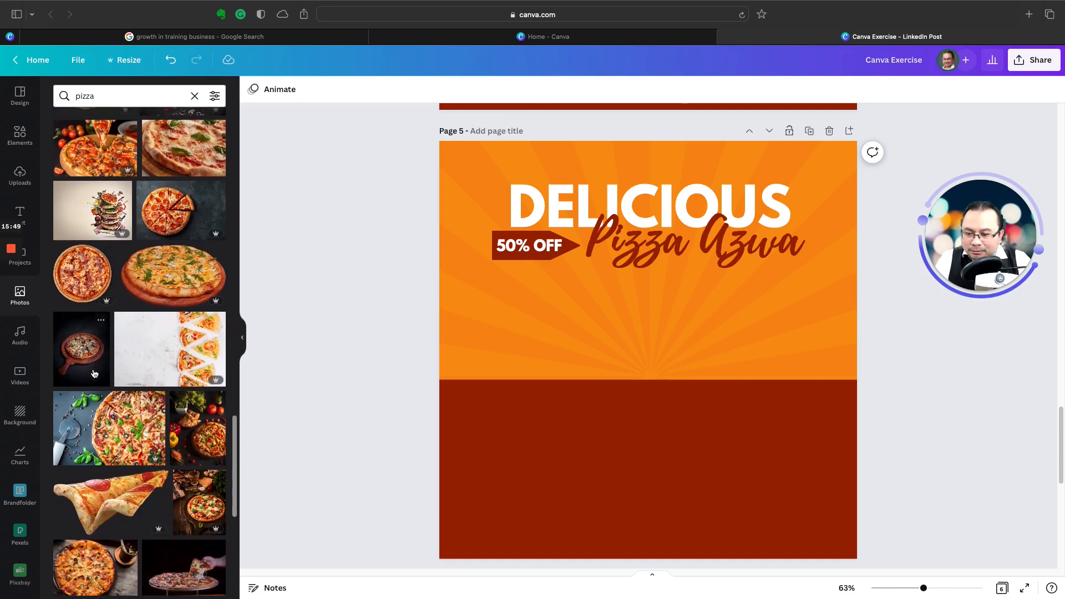
scroll(95, 373, "down", 6)
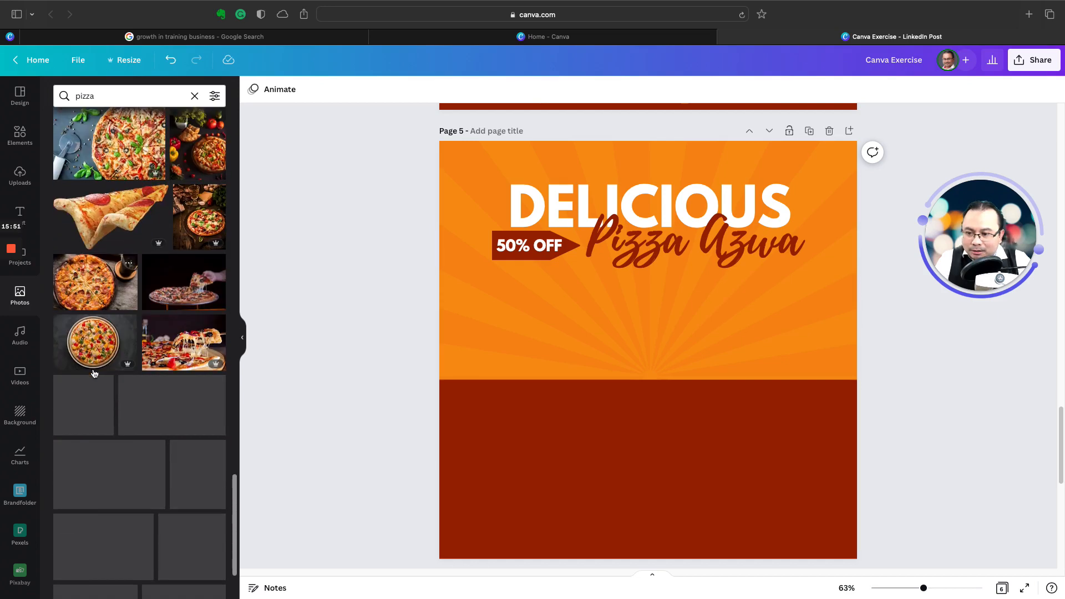
scroll(94, 373, "down", 9)
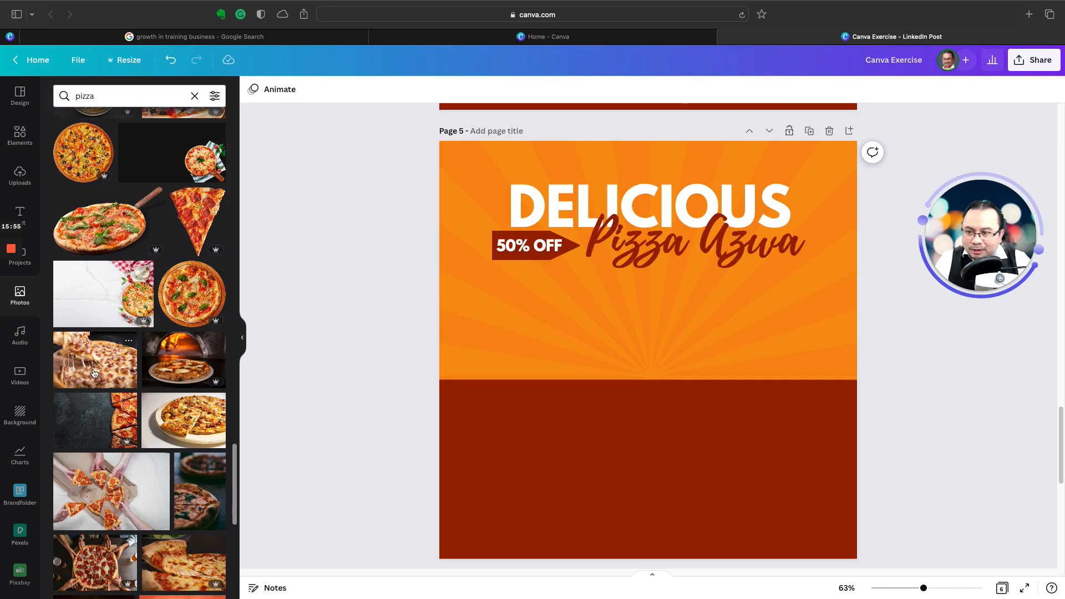
scroll(94, 373, "down", 3)
scroll(95, 373, "down", 6)
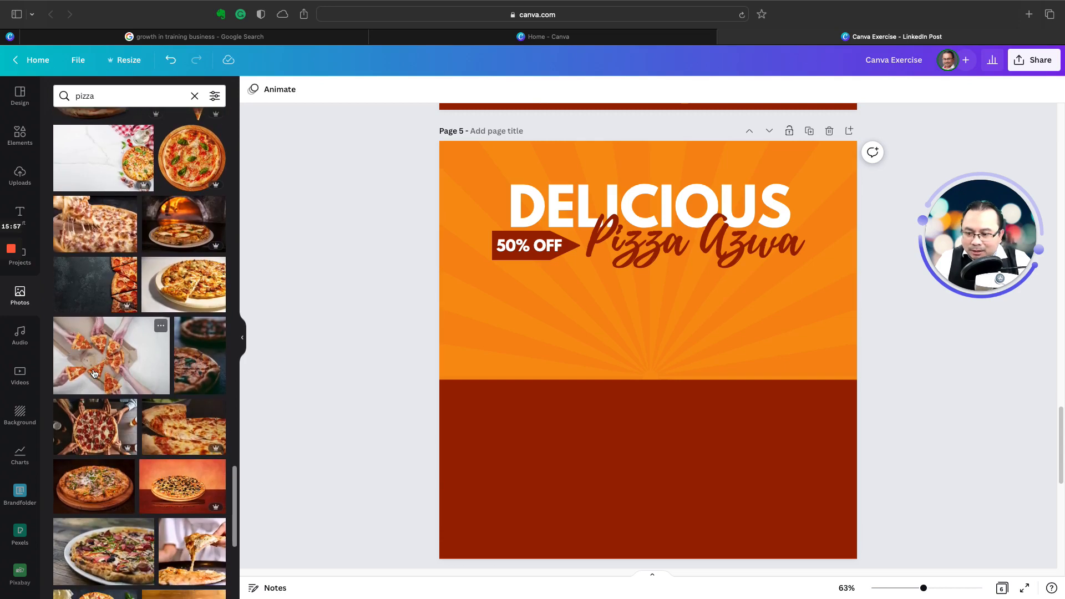
scroll(95, 373, "down", 12)
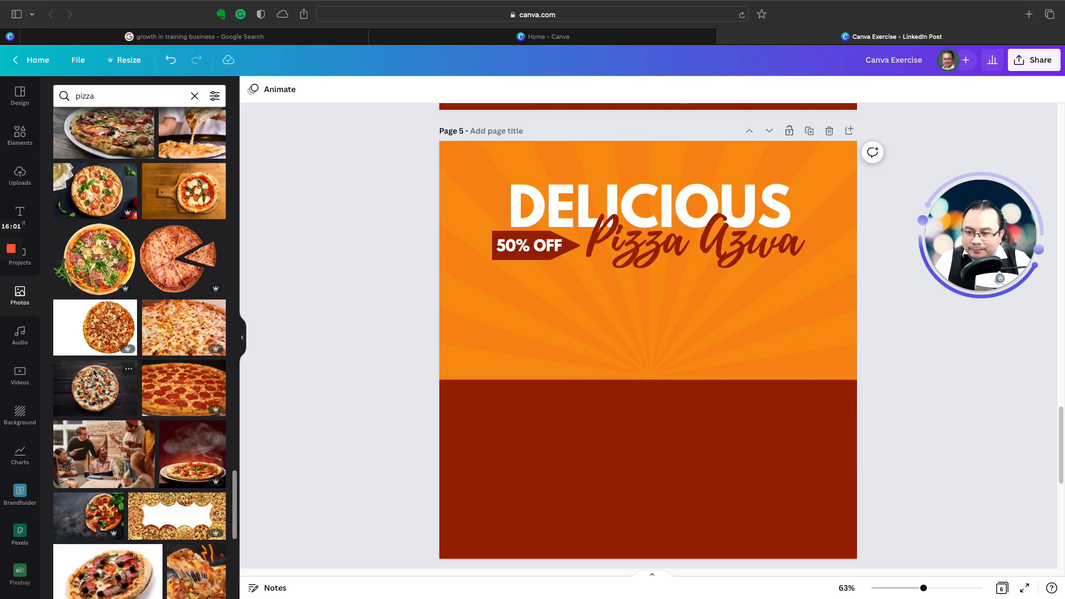
scroll(94, 373, "down", 6)
scroll(94, 373, "down", 3)
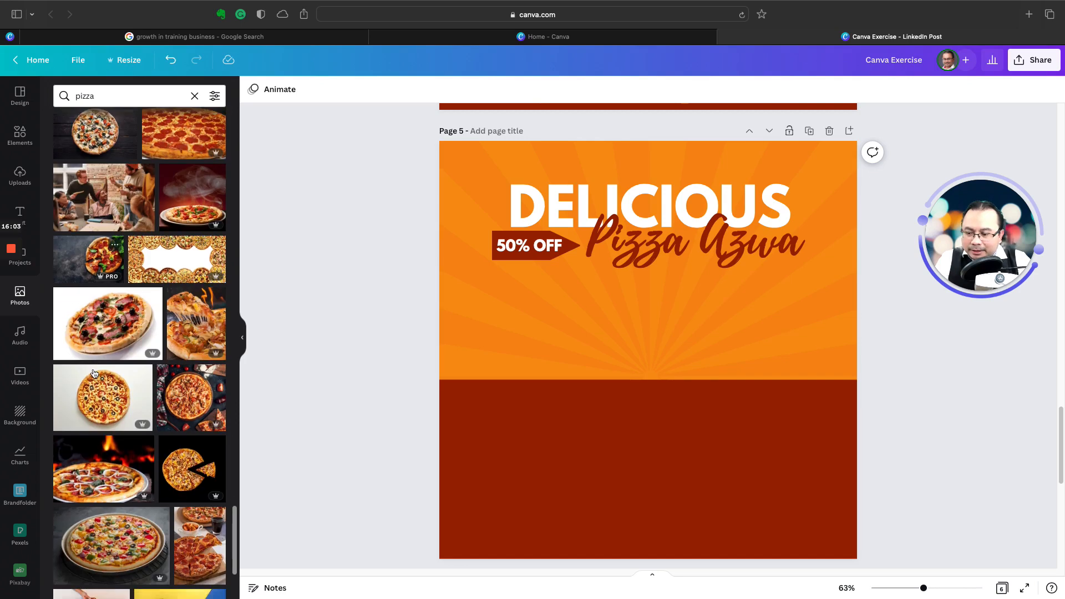
scroll(94, 373, "down", 5)
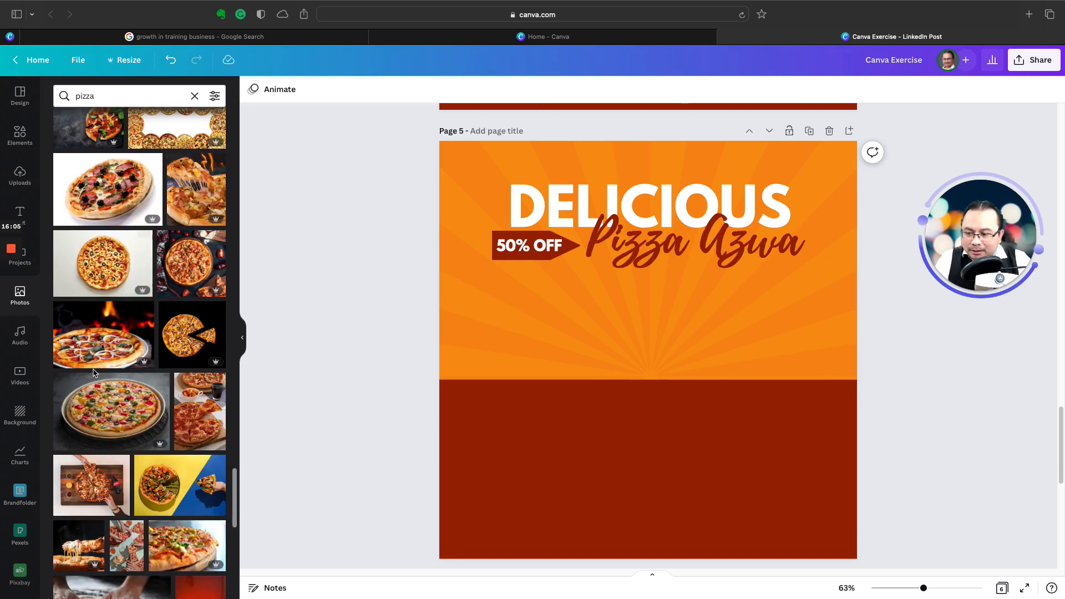
scroll(94, 374, "down", 1)
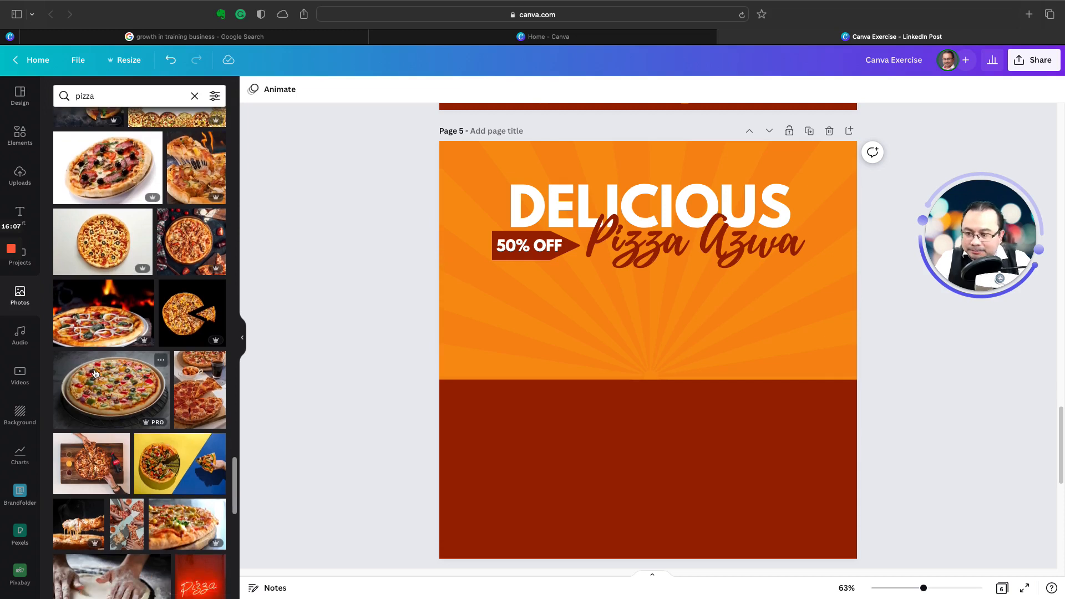
Step: Try the photo of a whole pizza with peppers and olives on a dark grey background below the headings, and delete it
left_click(118, 382)
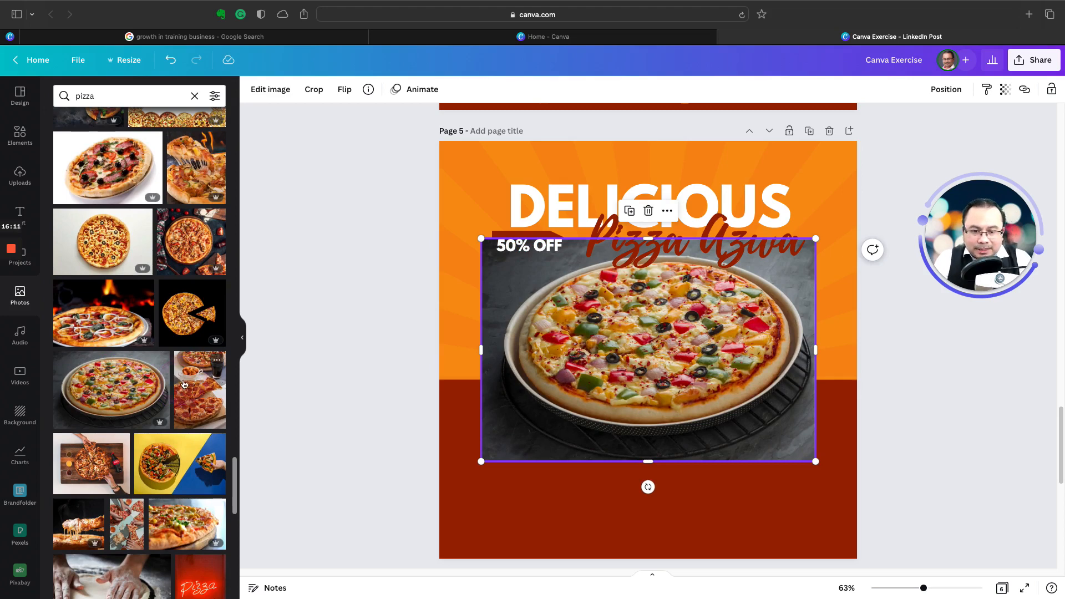
left_click_drag(632, 359, 628, 379)
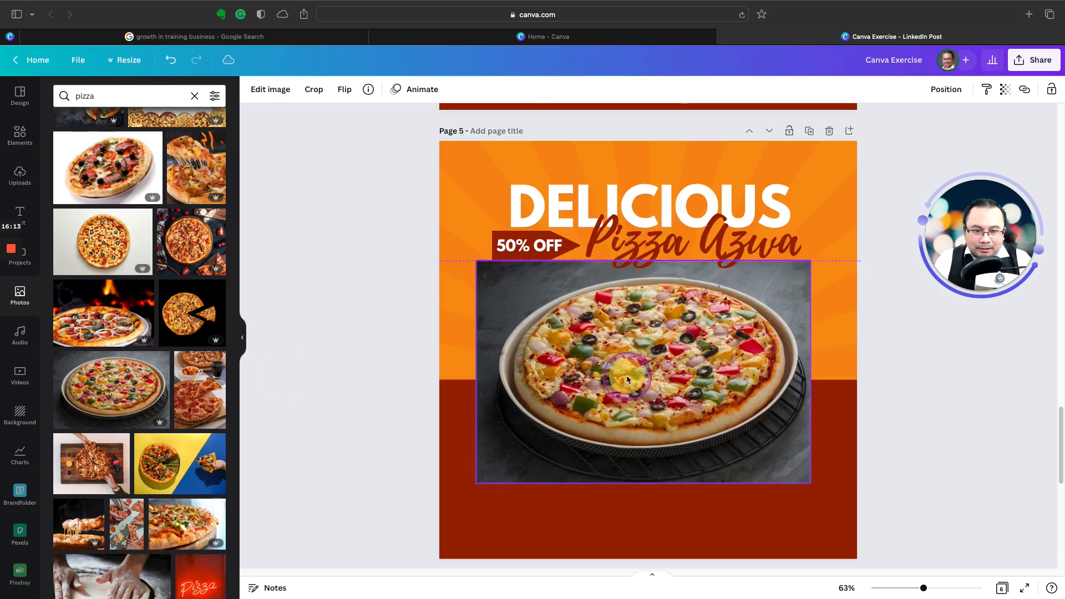
key("Delete")
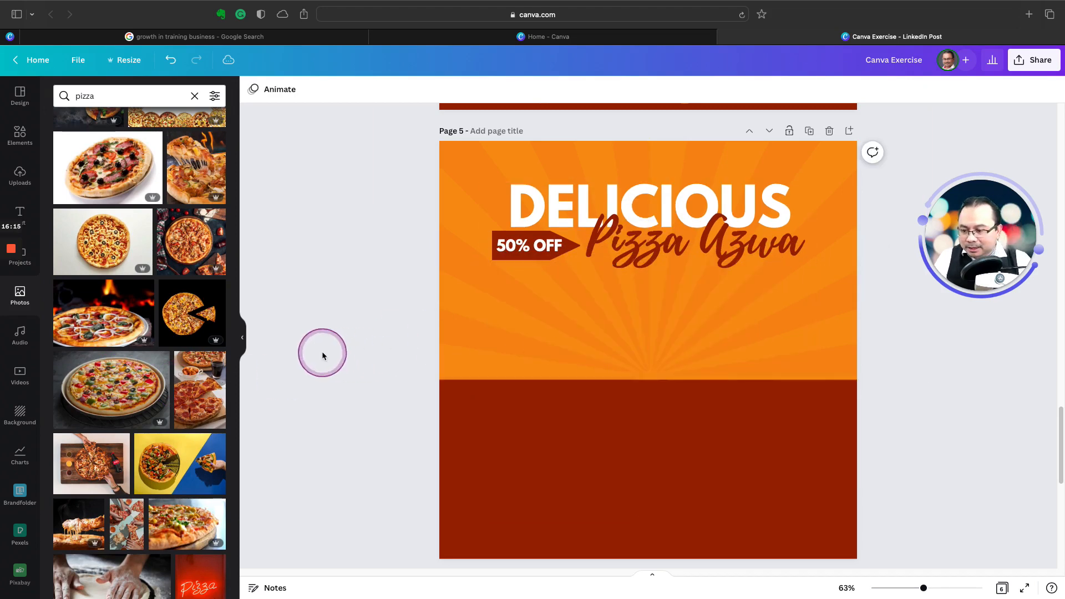
Step: Add the photo of a tilted pizza with basil and tomatoes on a glowing orange and dark background to page 5
scroll(122, 366, "down", 2)
scroll(122, 366, "down", 5)
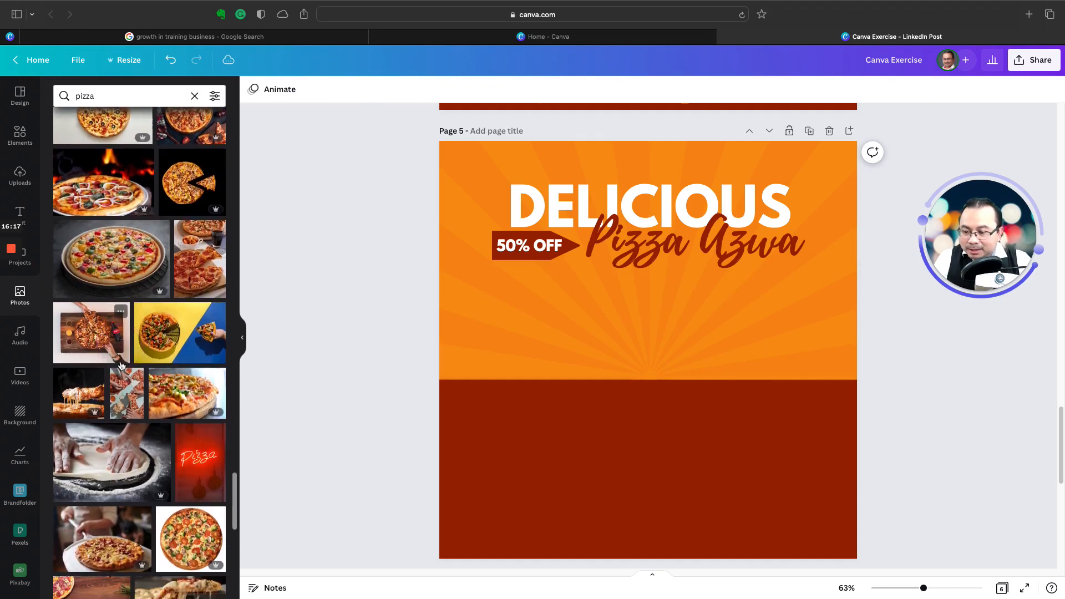
scroll(121, 366, "down", 3)
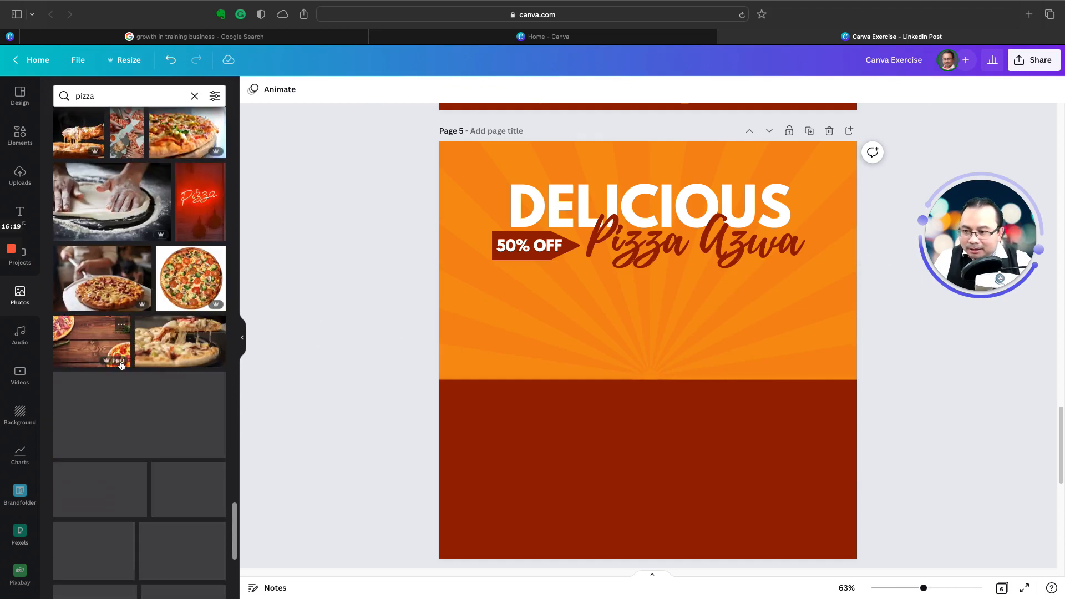
scroll(122, 366, "down", 1)
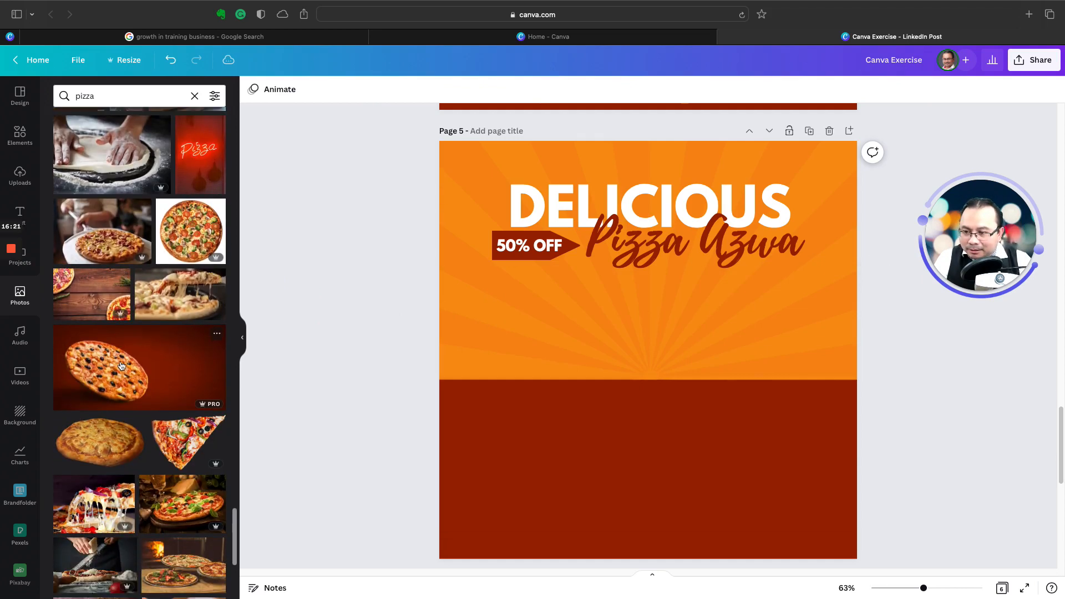
scroll(121, 366, "down", 3)
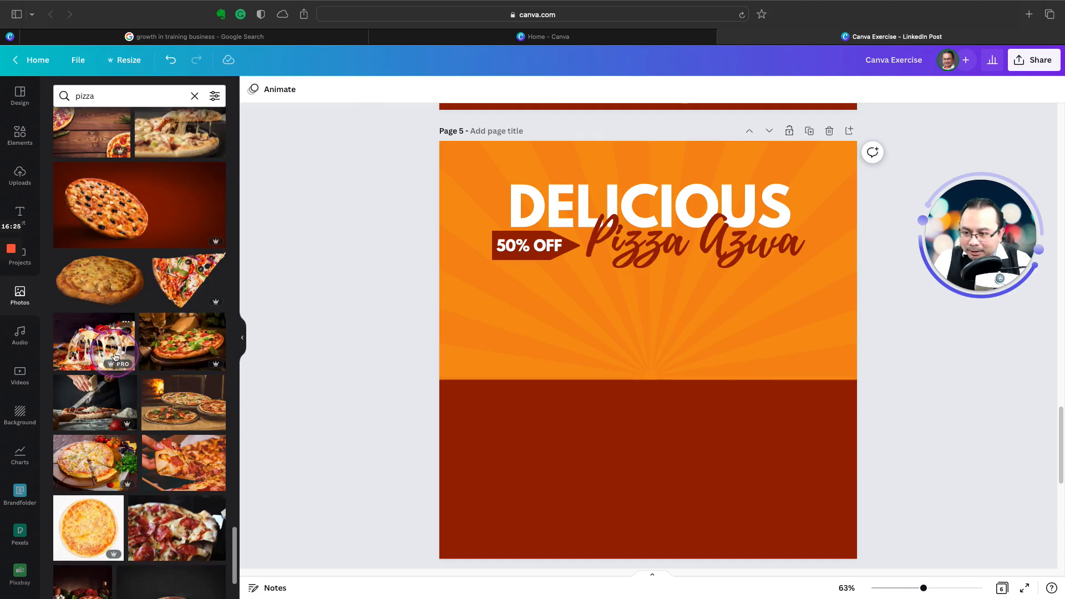
scroll(116, 356, "down", 6)
scroll(115, 356, "down", 1)
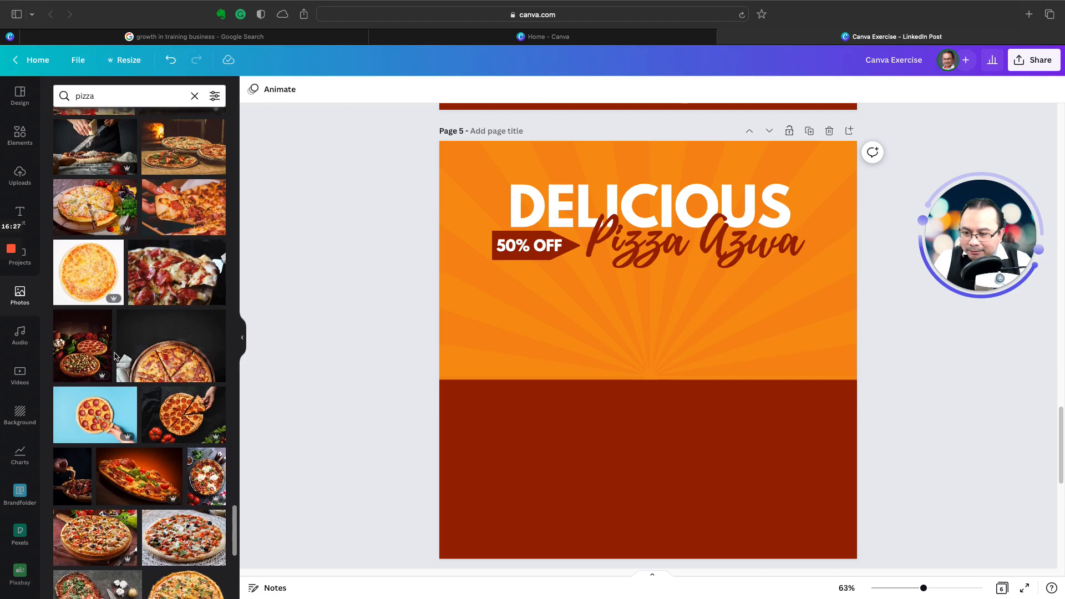
left_click(147, 451)
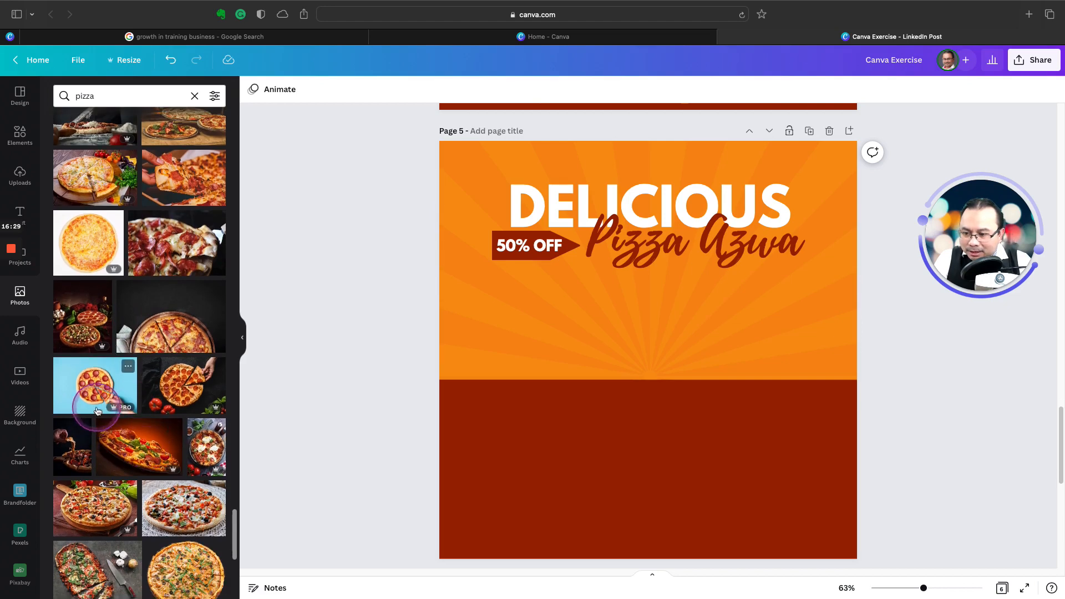
scroll(108, 427, "down", 2)
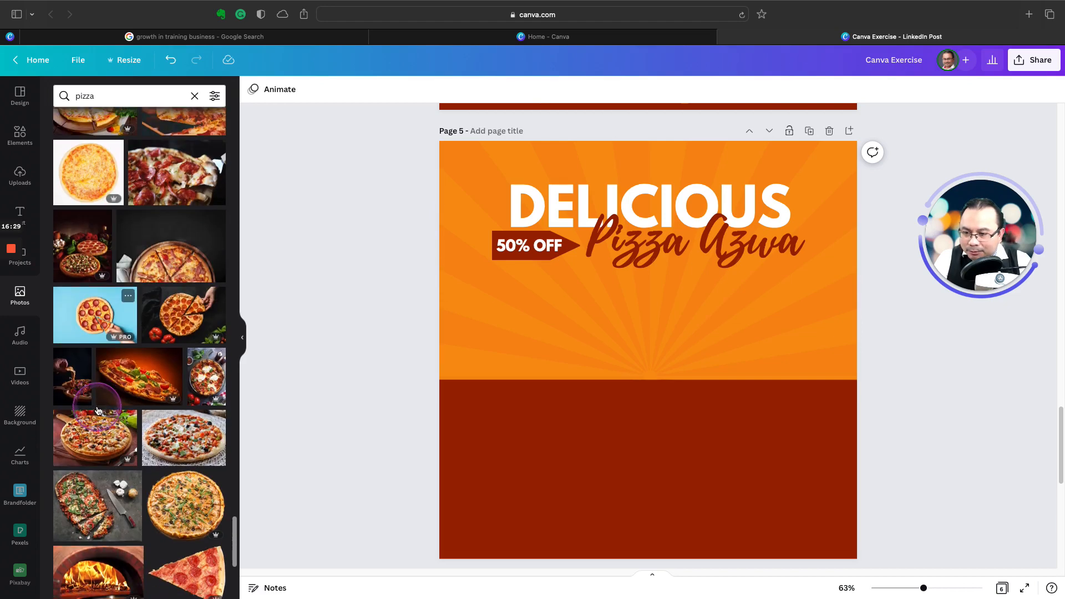
left_click(130, 385)
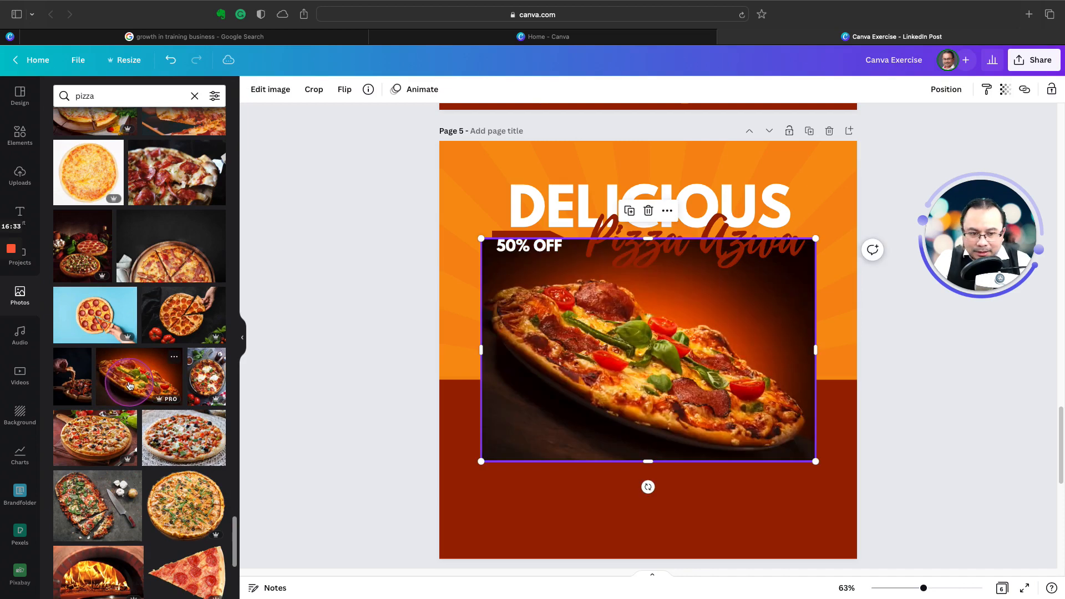
Step: Flip the pizza photo horizontally and remove its background with Background Remover
left_click(345, 93)
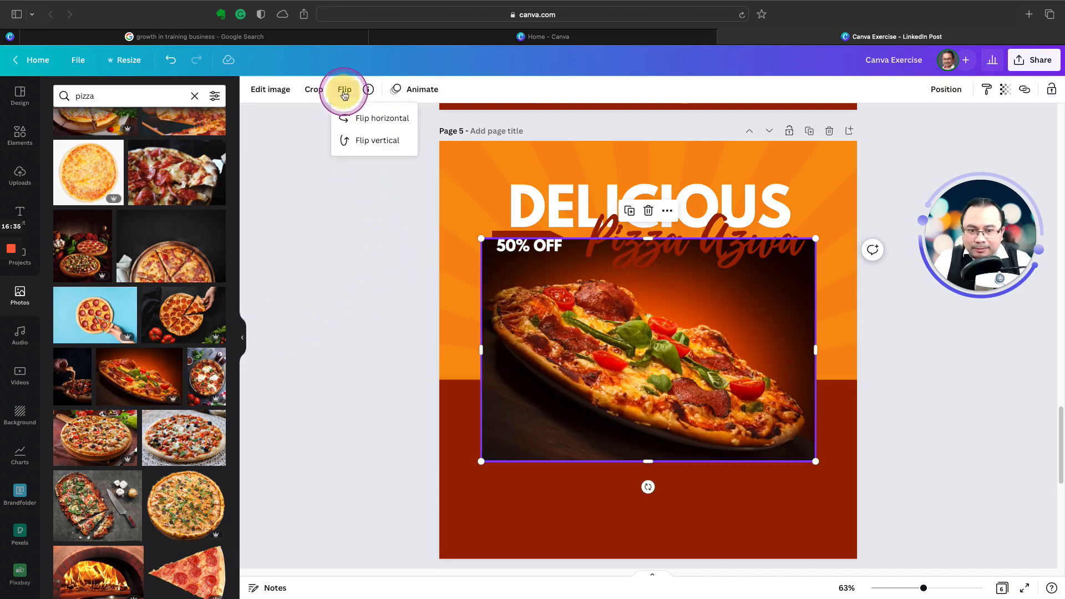
left_click(364, 122)
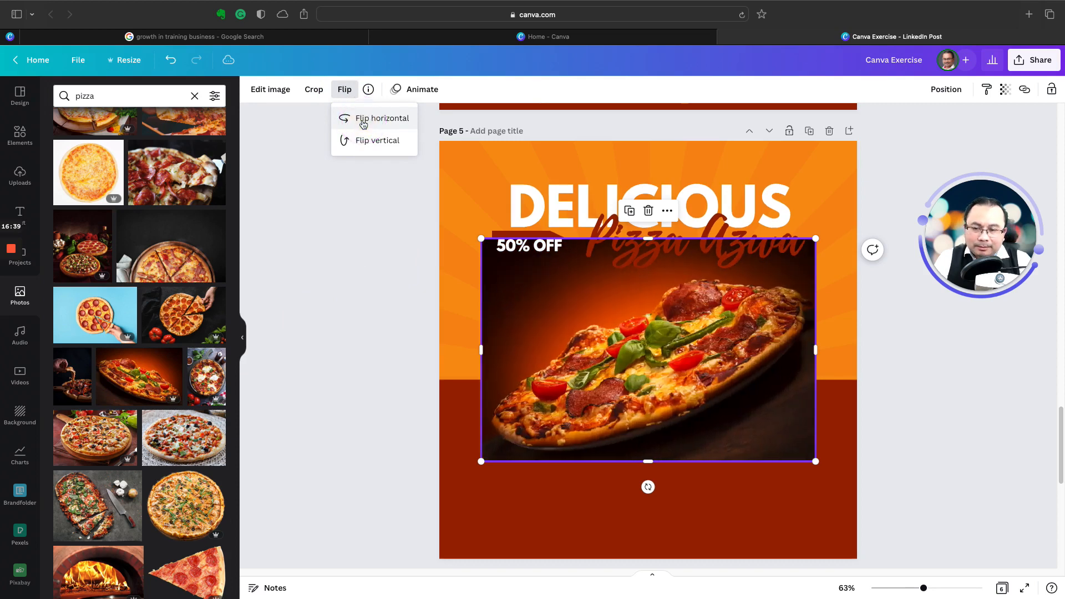
left_click(354, 215)
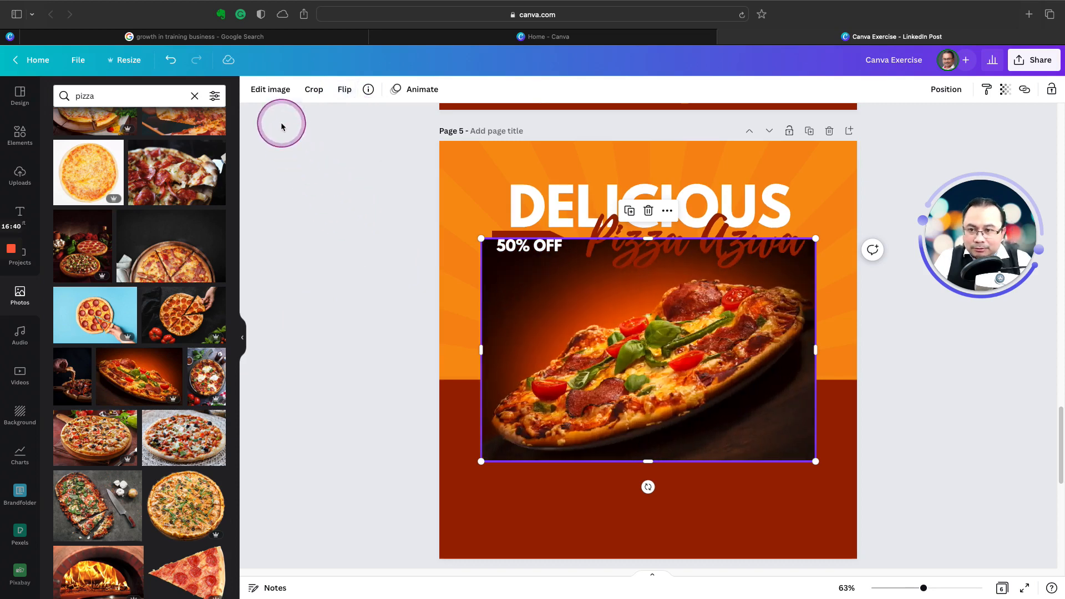
left_click(270, 89)
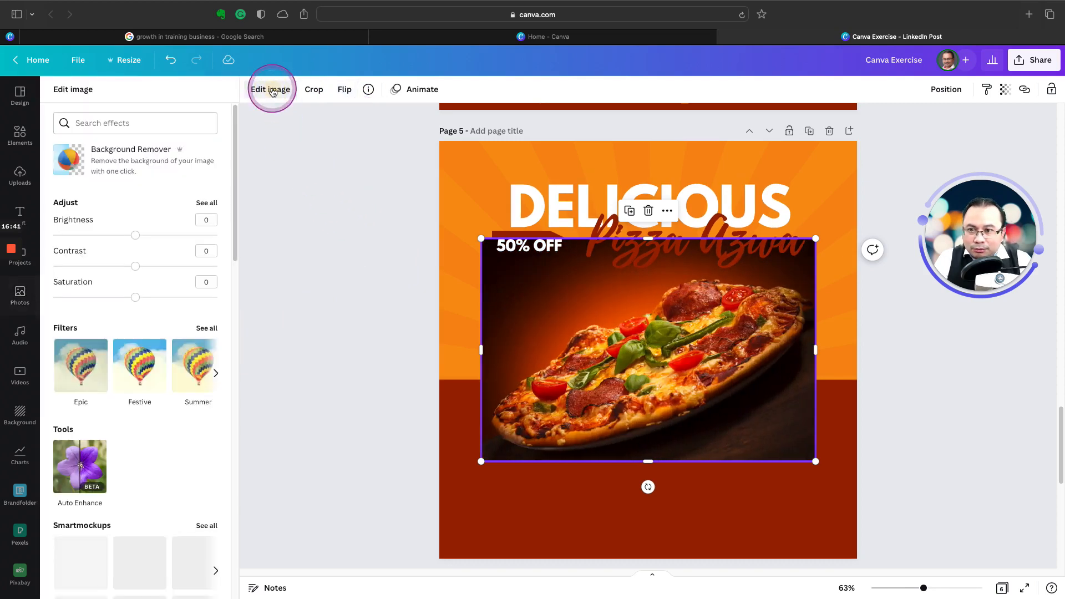
left_click(100, 163)
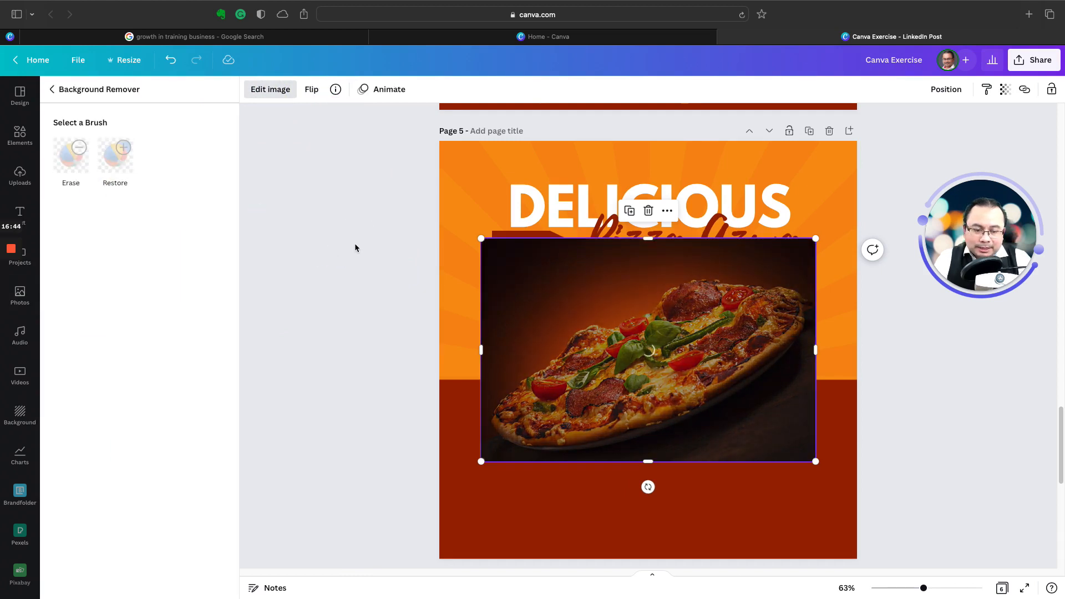
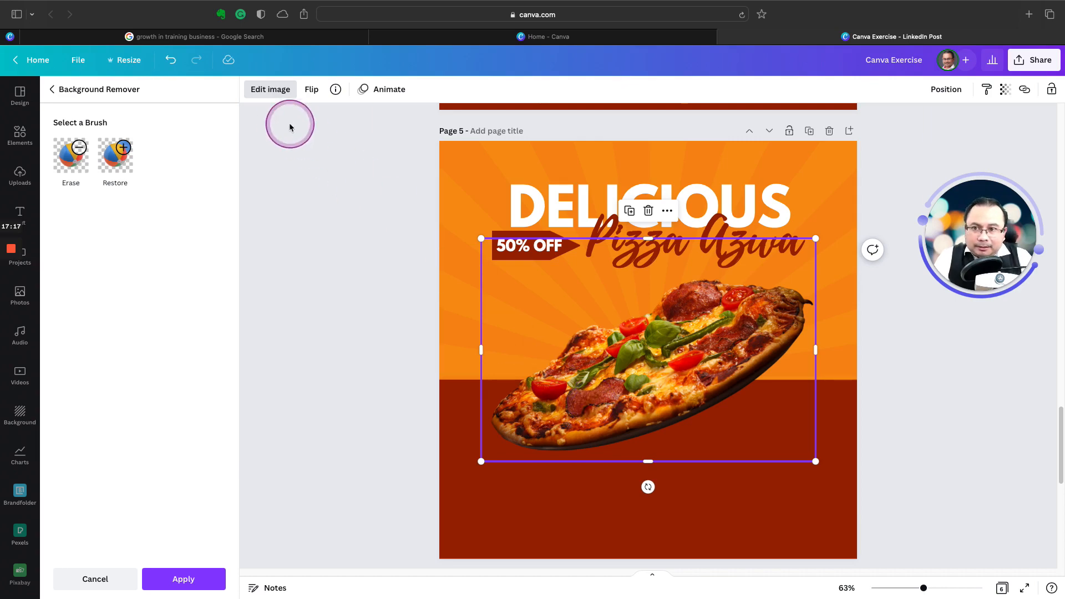
Step: Adjust the pizza photo to brightness 23, contrast 19, saturation 7, blur -21 and vibrance 8
left_click(272, 90)
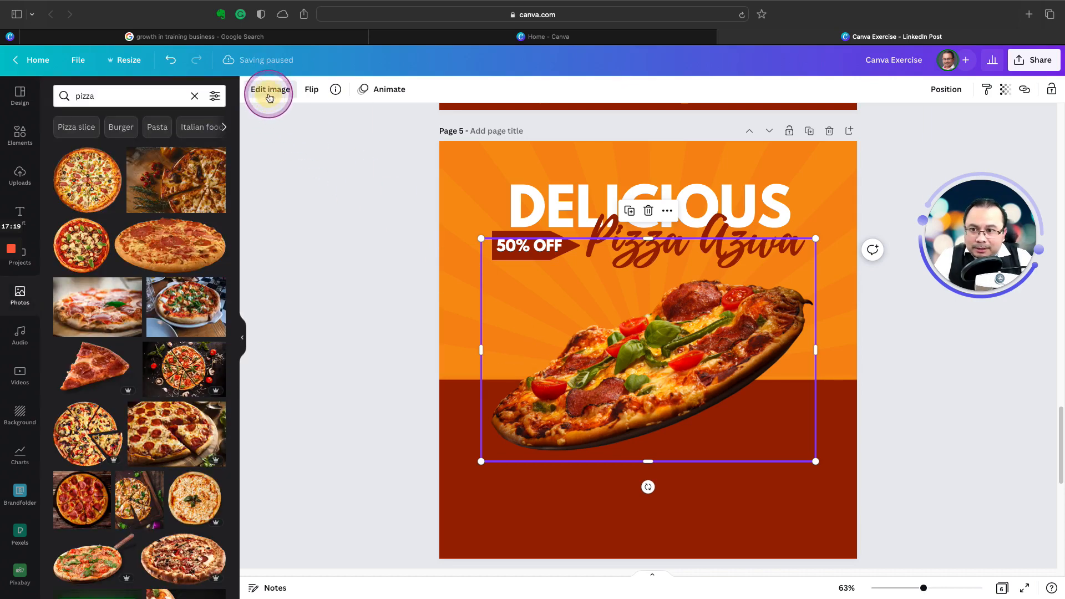
left_click(268, 95)
left_click(206, 203)
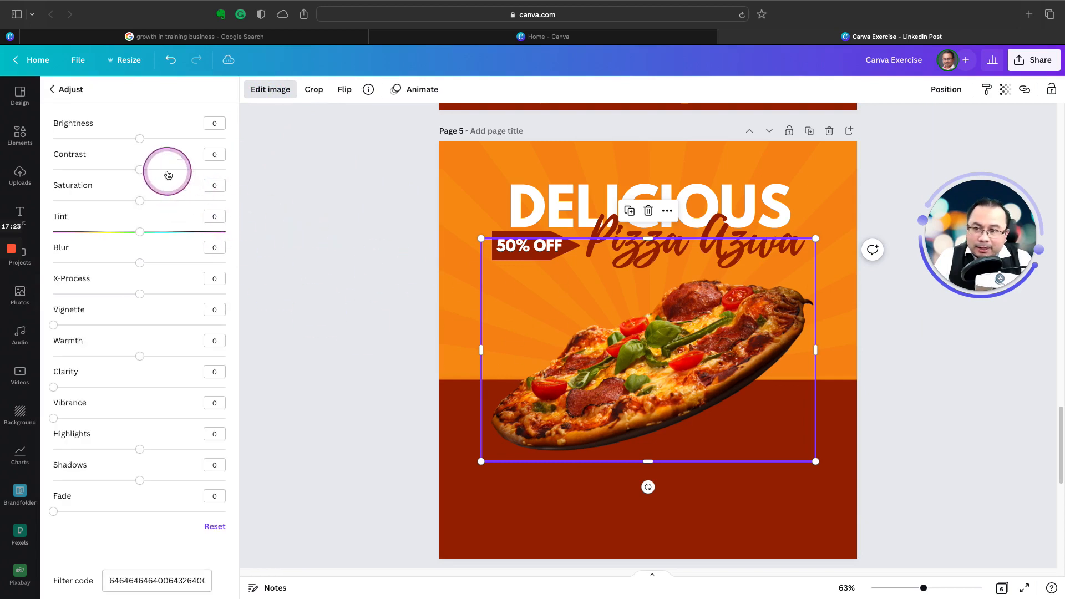
left_click_drag(140, 138, 146, 202)
left_click_drag(141, 263, 141, 264)
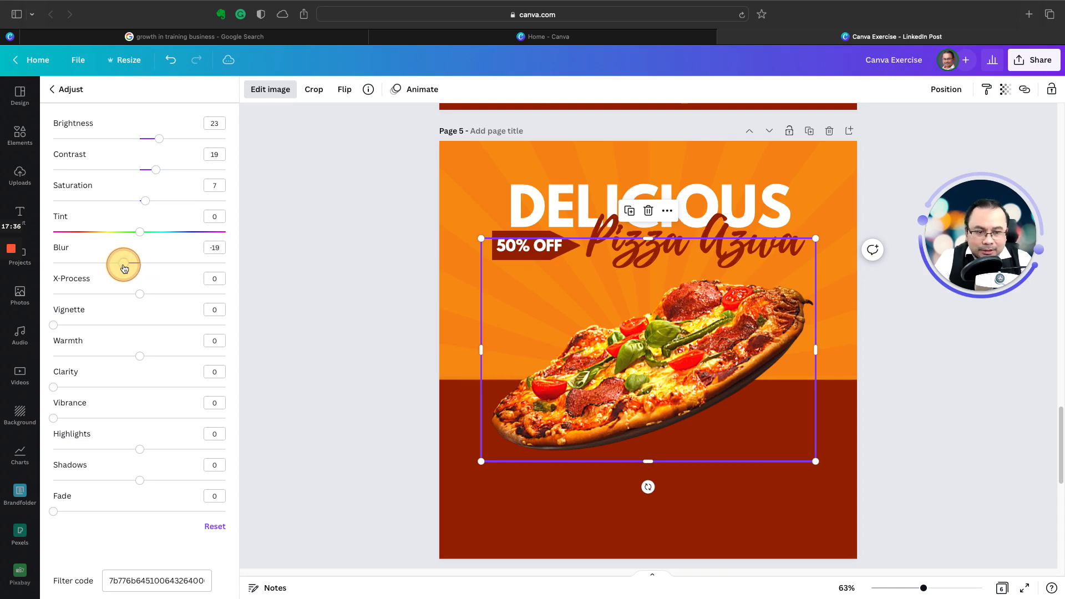
left_click_drag(124, 269, 124, 269)
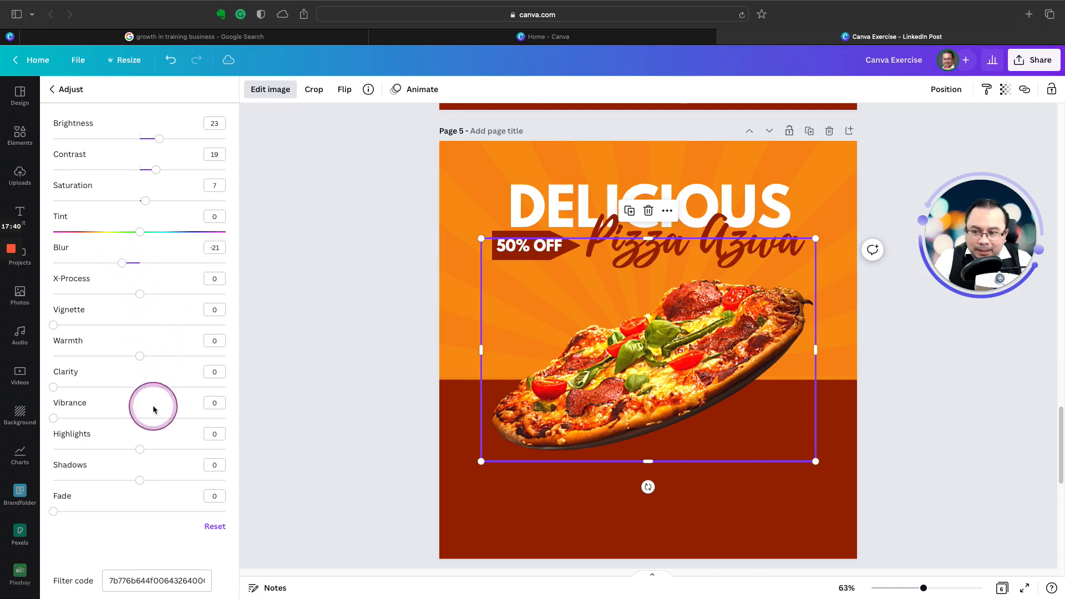
left_click_drag(54, 419, 84, 424)
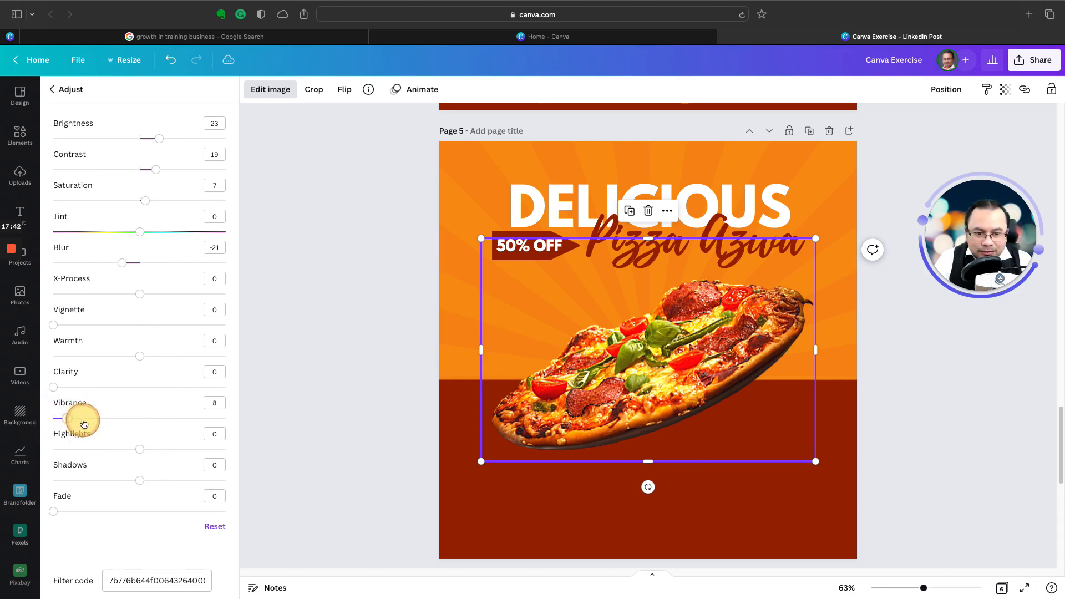
left_click(408, 335)
left_click(407, 335)
Step: Scale the pizza on page 5 down slightly and center it below the headings, across the orange and dark red boundary
scroll(543, 291, "up", 7)
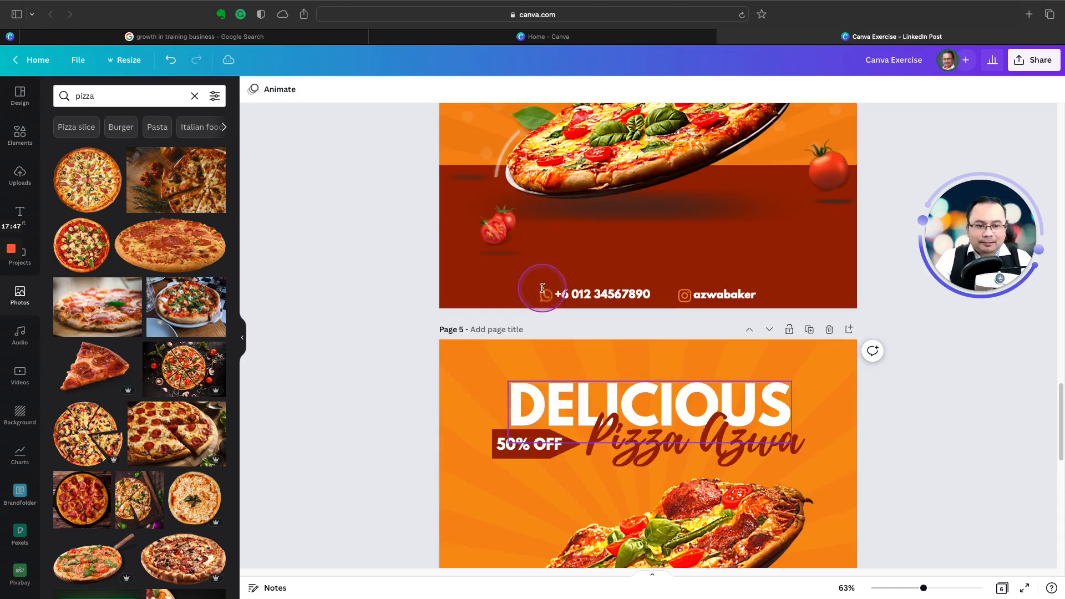
scroll(542, 291, "down", 2)
scroll(543, 291, "down", 4)
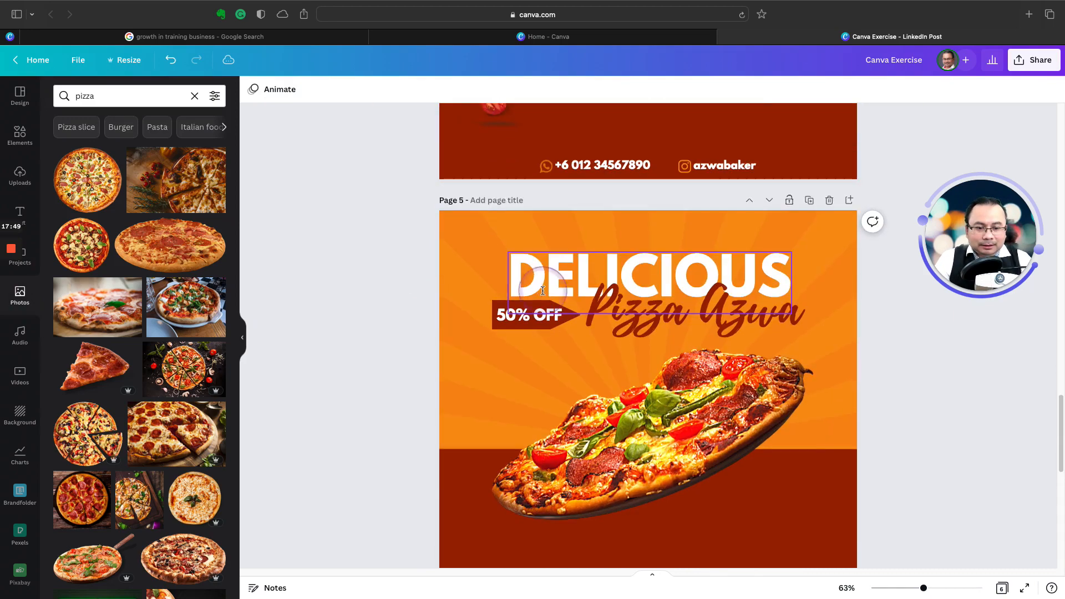
left_click(777, 355)
left_click_drag(826, 309, 774, 350)
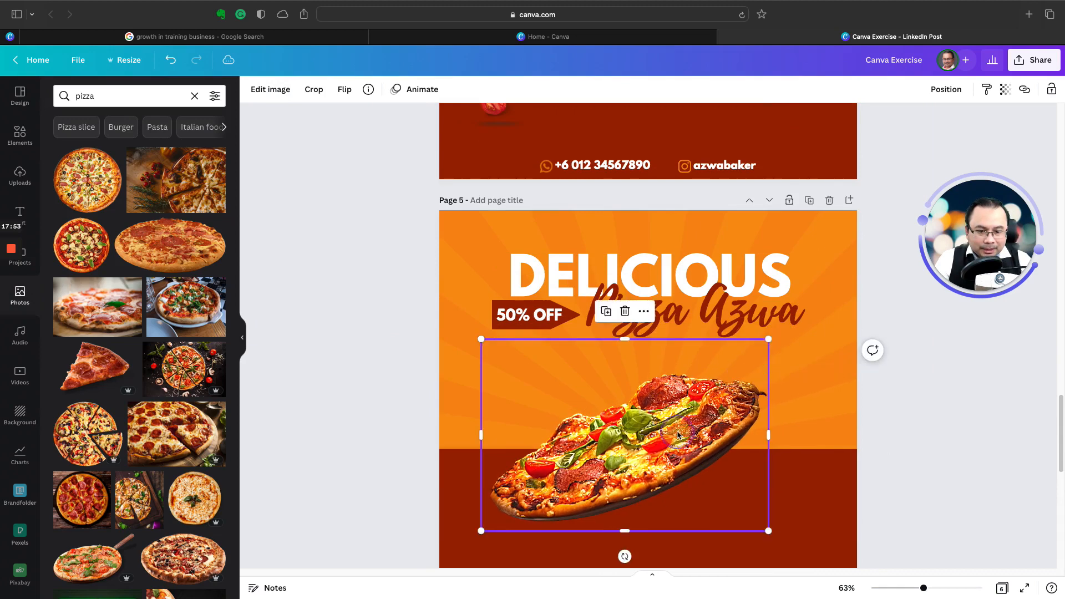
left_click_drag(669, 427, 702, 437)
scroll(703, 437, "down", 1)
scroll(703, 437, "down", 3)
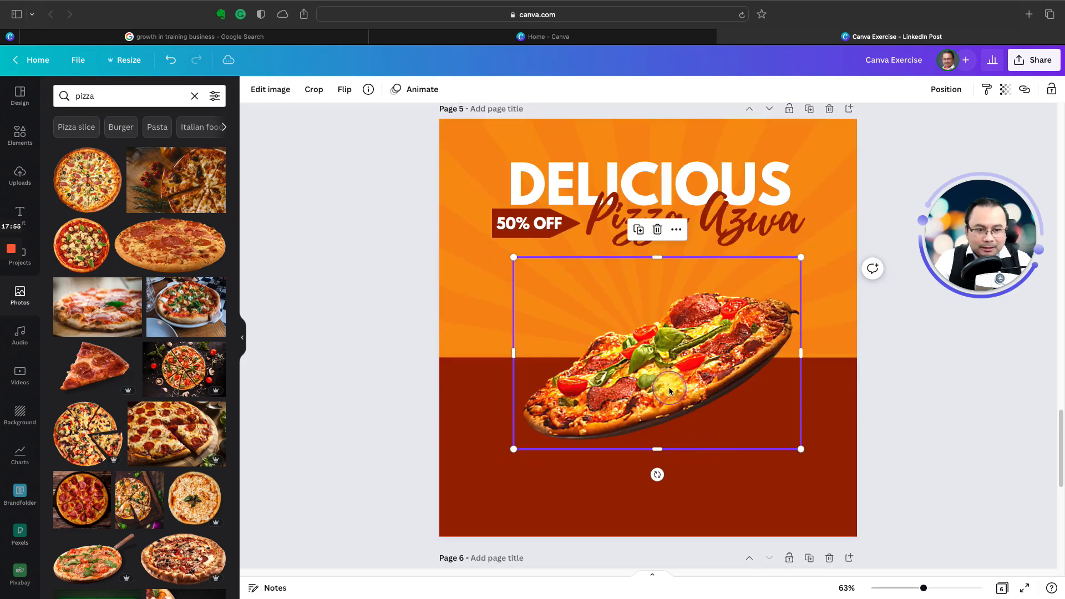
left_click_drag(669, 391, 662, 387)
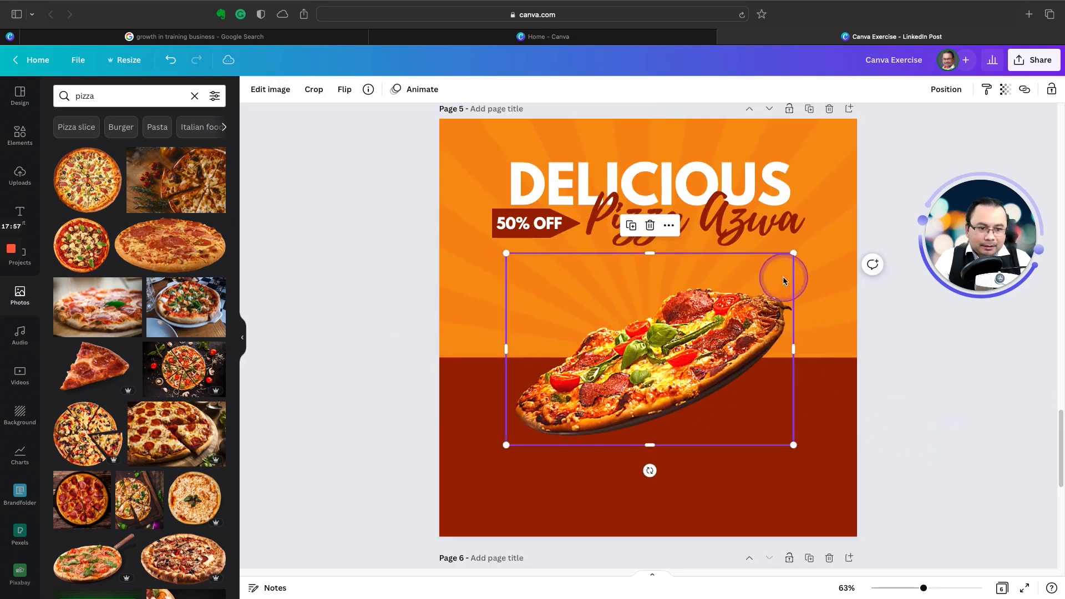
left_click_drag(793, 253, 801, 248)
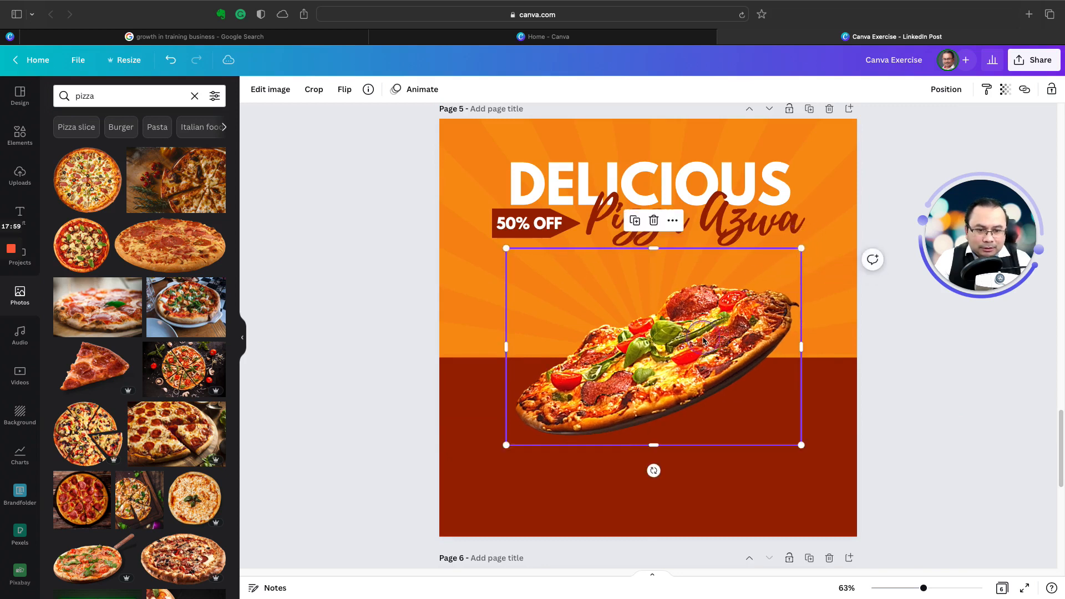
left_click_drag(703, 340, 699, 348)
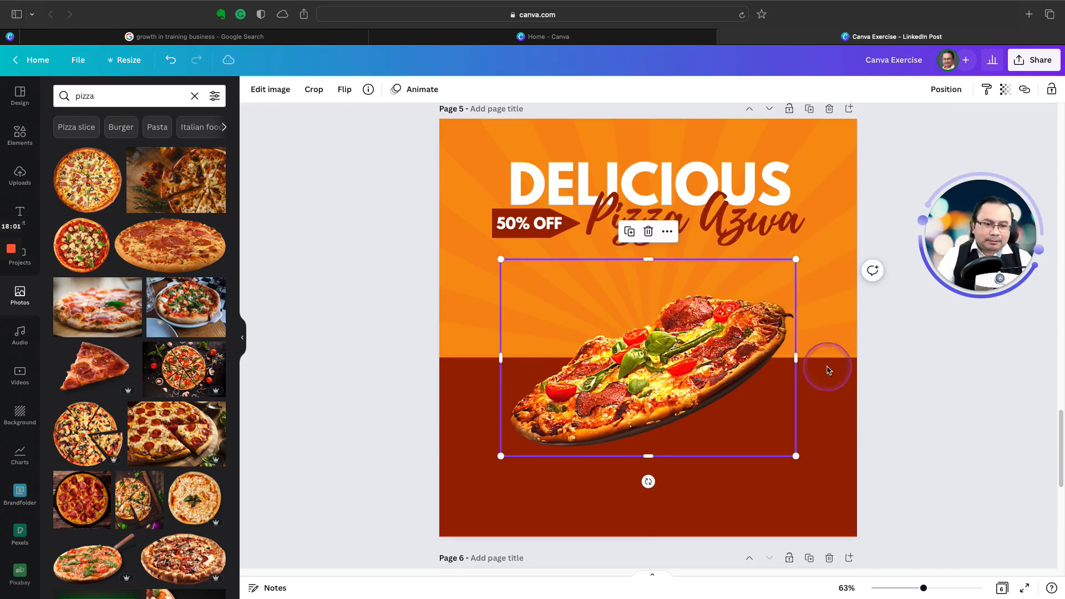
left_click(965, 410)
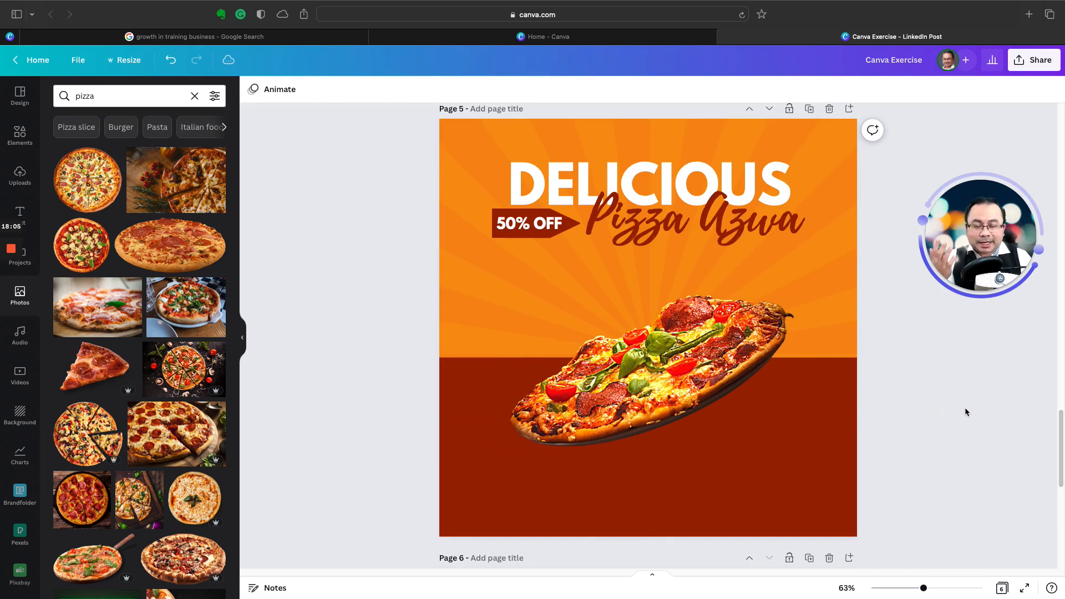
Step: Enlarge the pizza a little and shift it back to the middle of the page
left_click(795, 261)
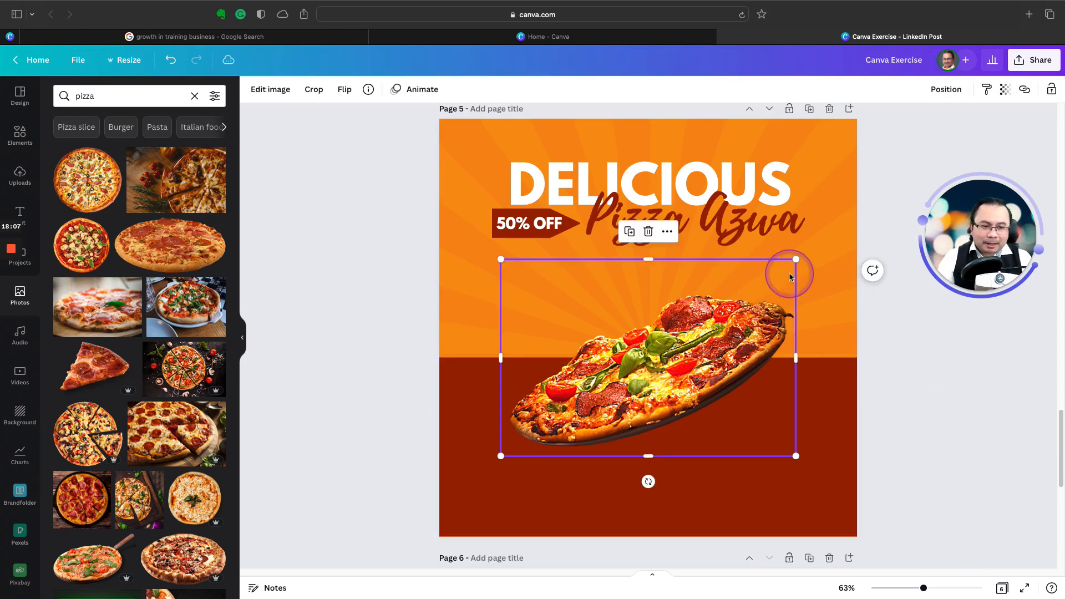
left_click_drag(796, 260, 808, 246)
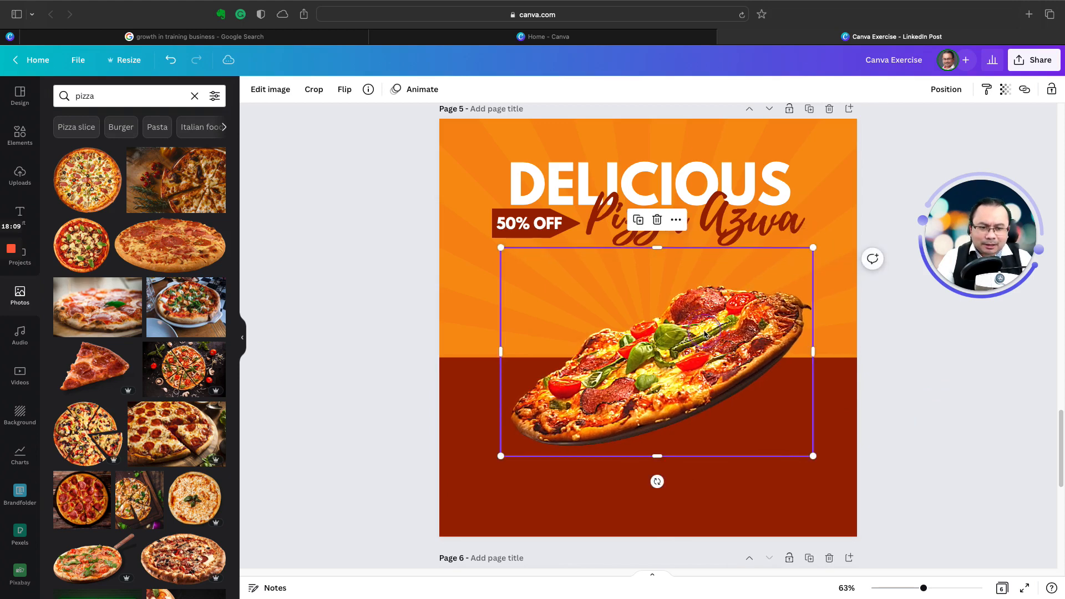
mouse_move(700, 332)
left_mouse_down()
mouse_move(689, 320)
mouse_move(692, 333)
left_mouse_up()
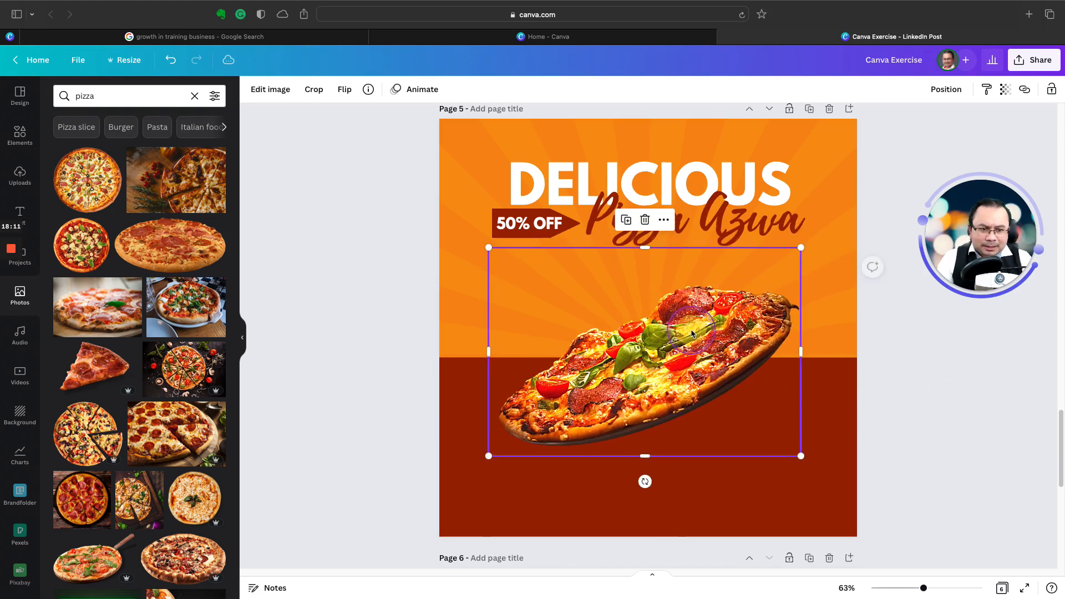
left_click(898, 435)
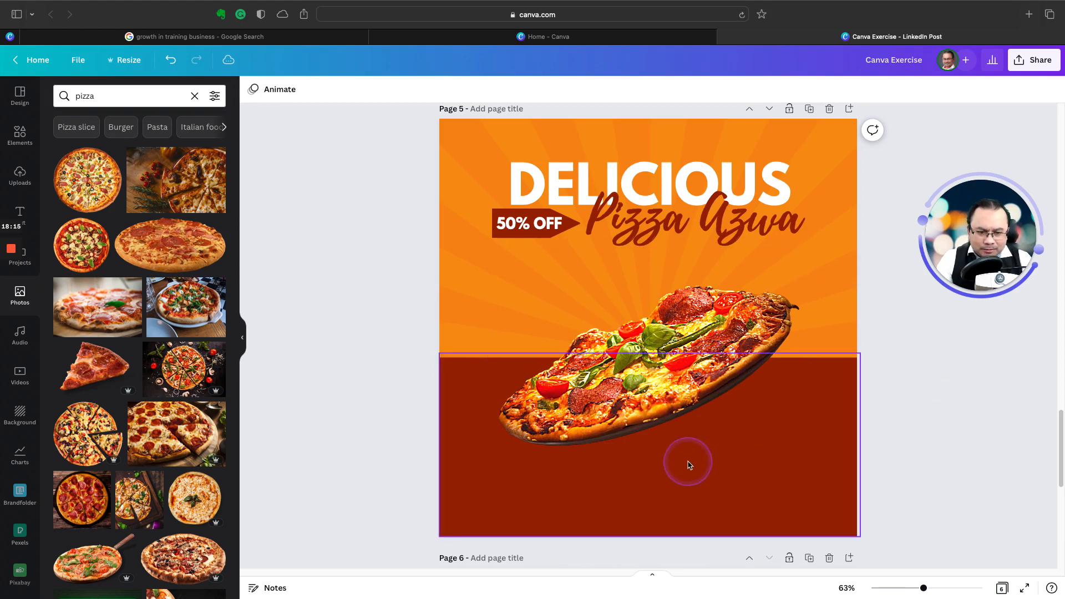
Step: Search the elements for "shadow" and show all matching graphics
left_click(18, 139)
left_click(65, 94)
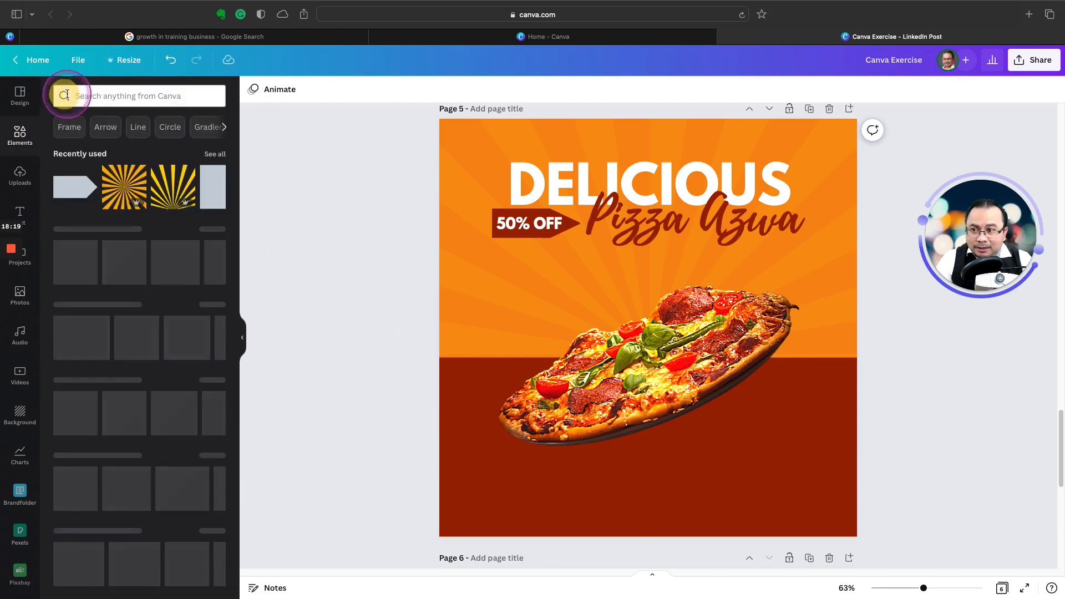
type("shad")
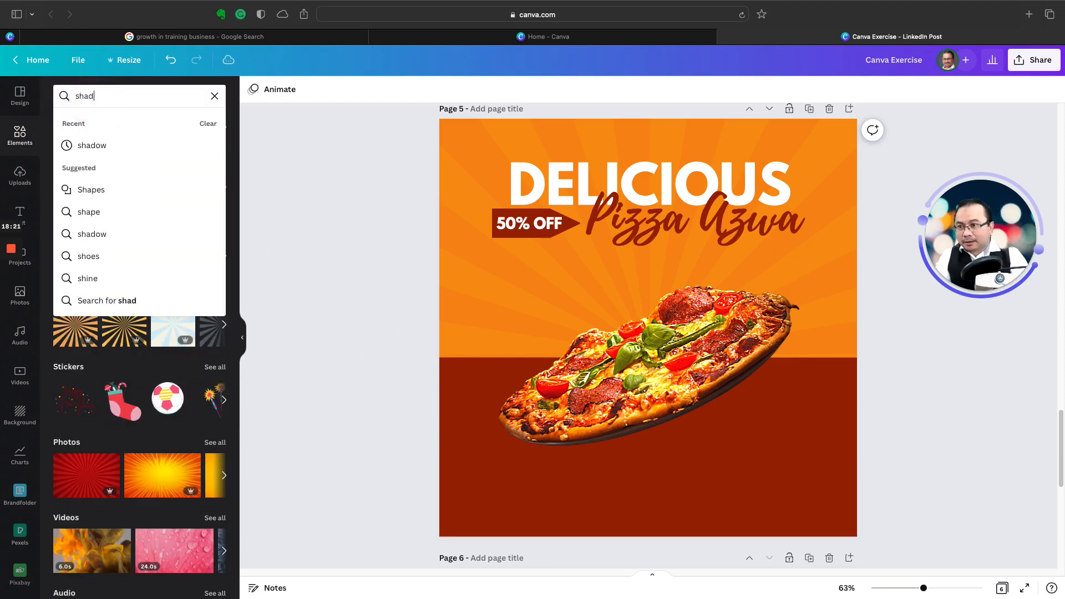
type("ow")
key("Return")
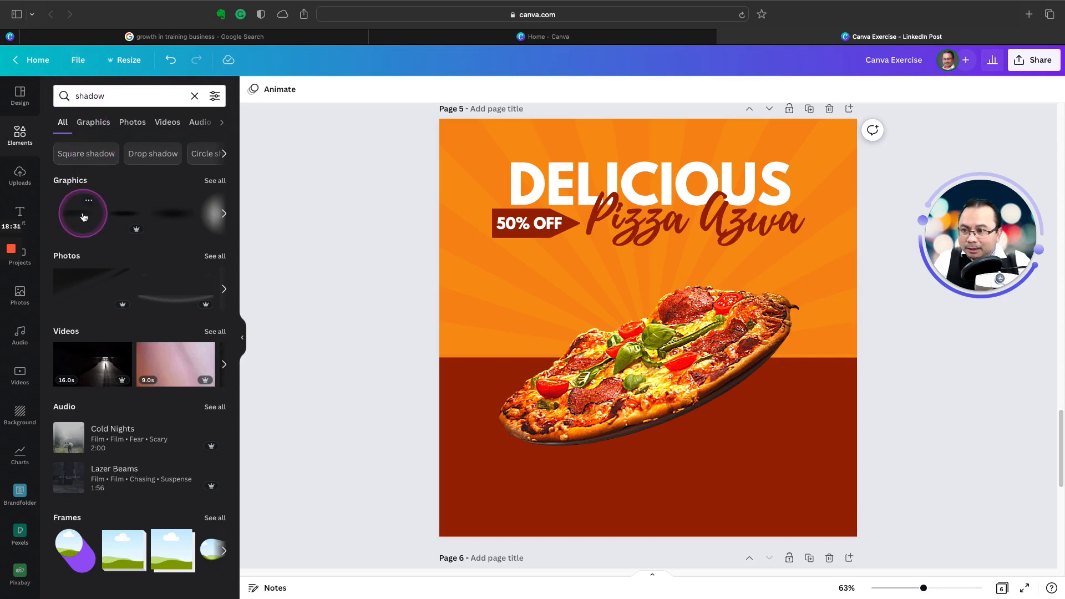
left_click(213, 181)
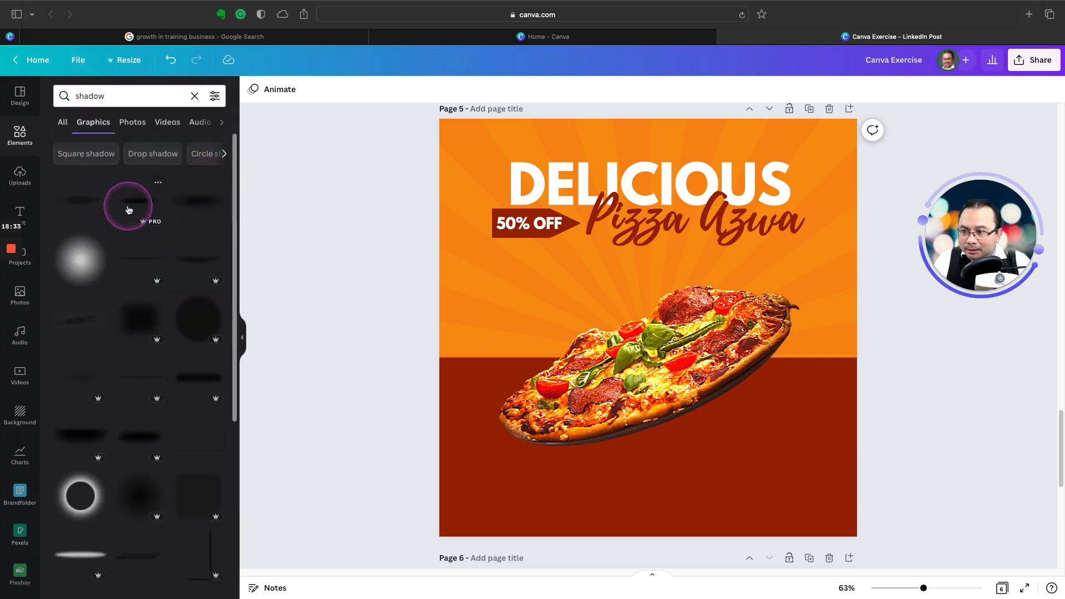
Step: Add the first soft oval shadow graphic, scale it to about the pizza's width and place it just beneath the pizza
left_click(74, 198)
left_click_drag(614, 326, 638, 451)
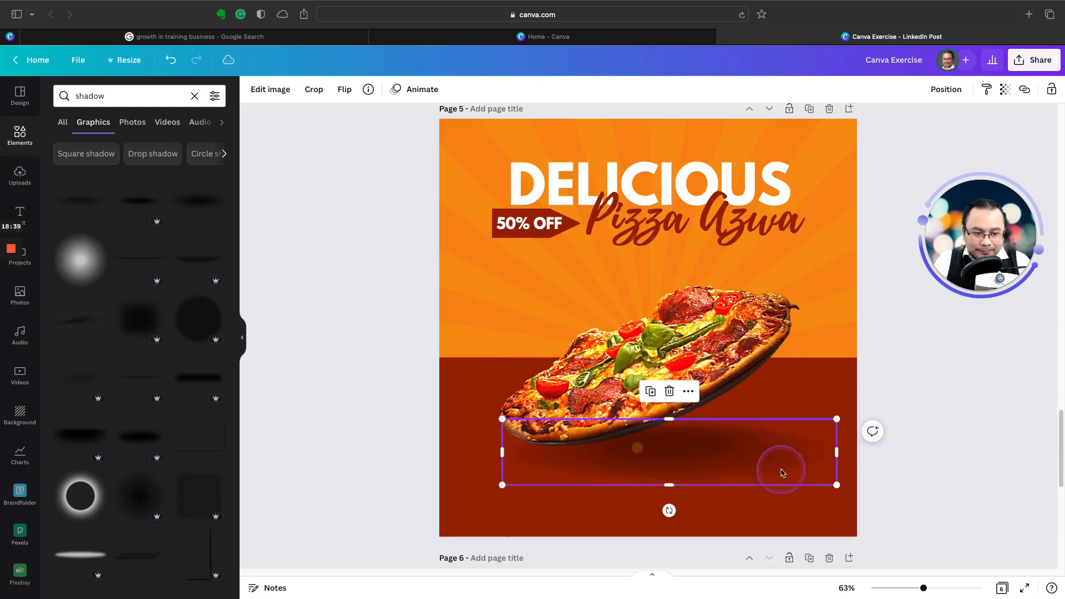
left_click_drag(836, 487, 792, 477)
left_click_drag(650, 453, 649, 458)
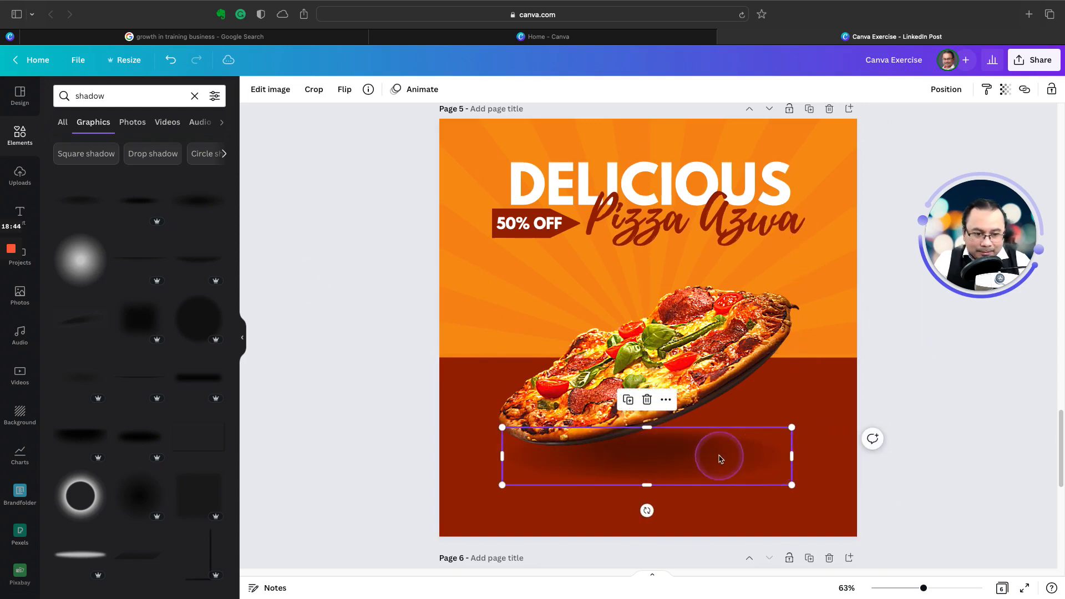
left_click_drag(721, 451, 723, 455)
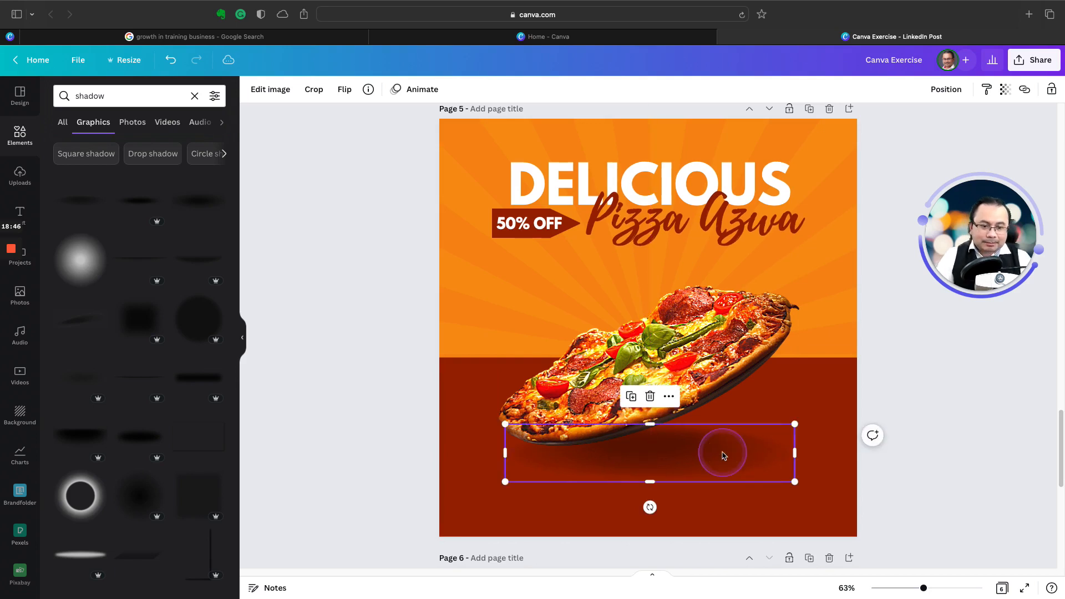
left_click(715, 449)
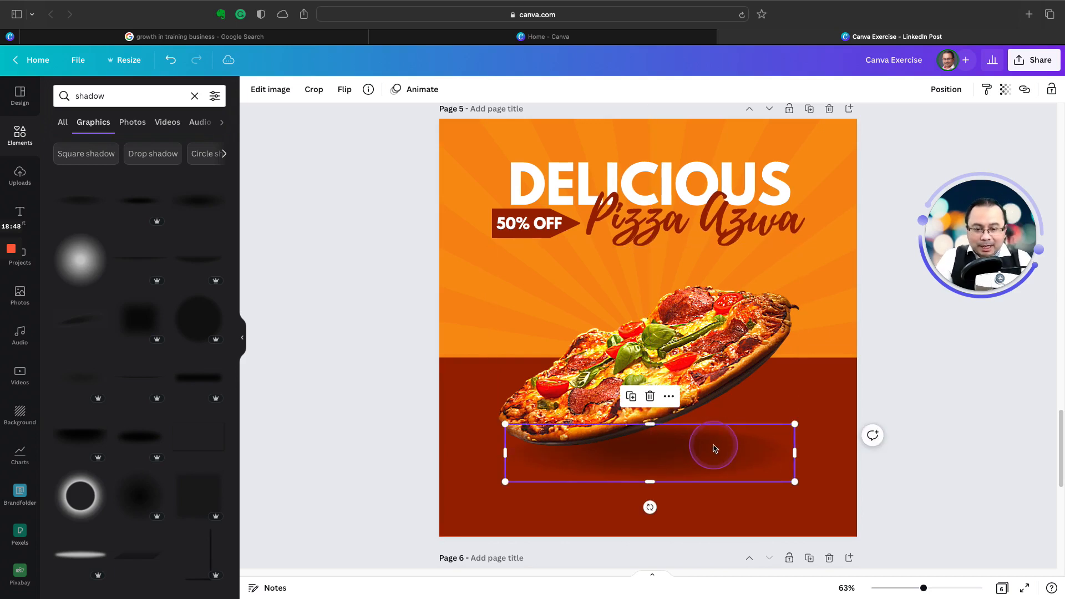
Step: Send the shadow backward so it sits behind the pizza
right_click(677, 449)
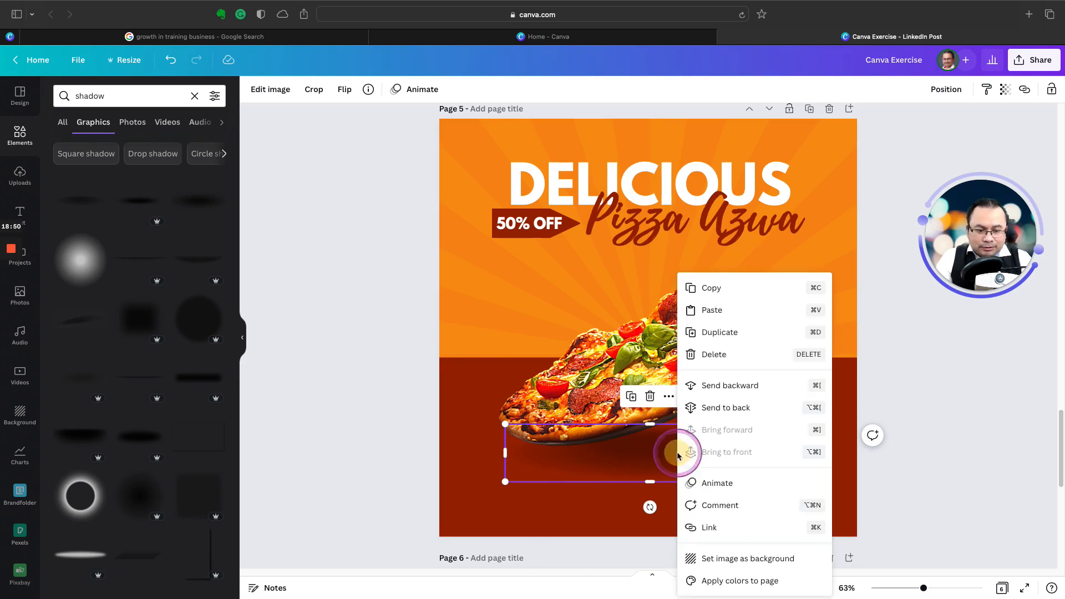
left_click(744, 390)
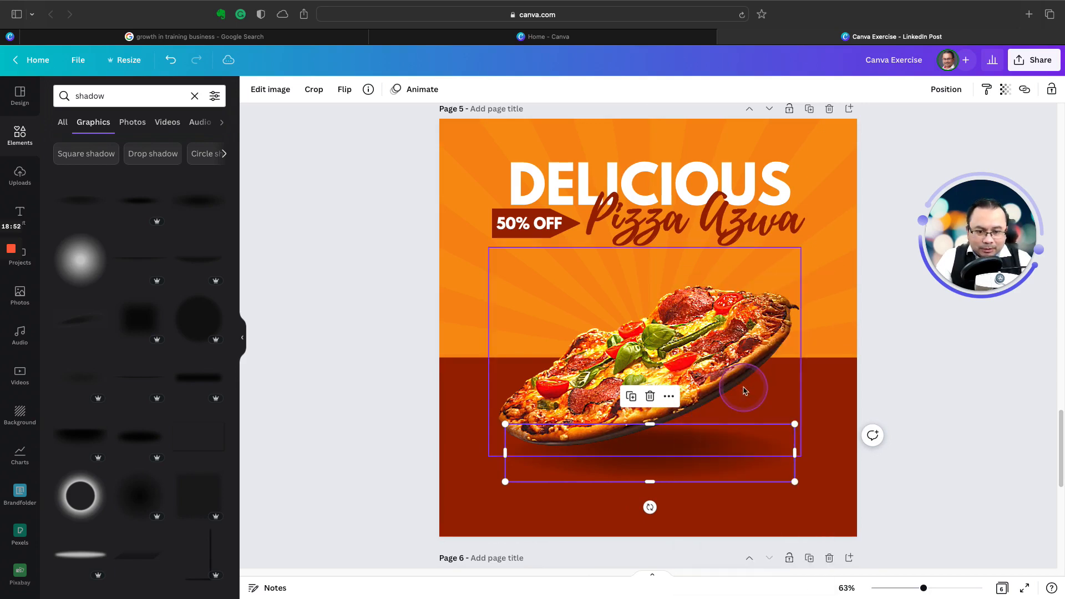
left_click(882, 453)
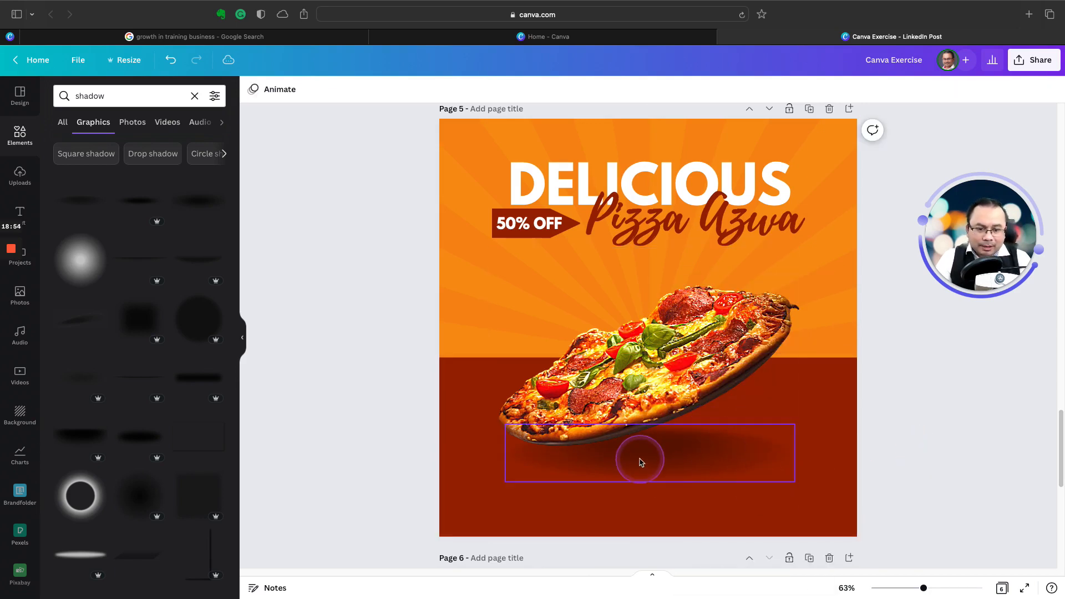
Step: Compare page 5 with the page 4 poster, examining its pizza, shadow and remaining decorations
scroll(590, 255, "up", 5)
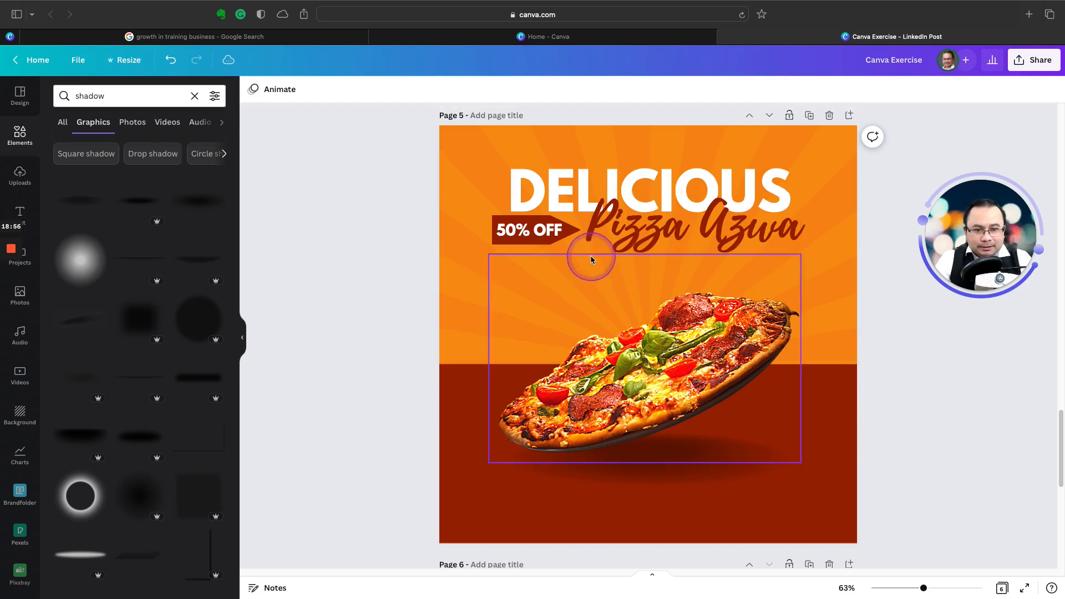
scroll(624, 253, "up", 3)
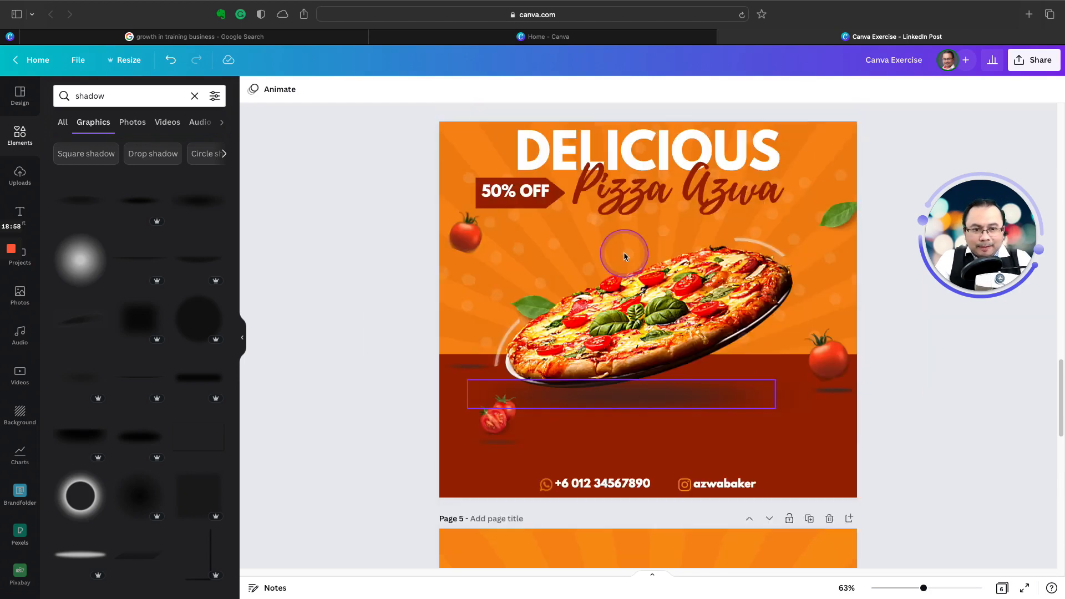
scroll(638, 267, "down", 2)
scroll(648, 290, "down", 5)
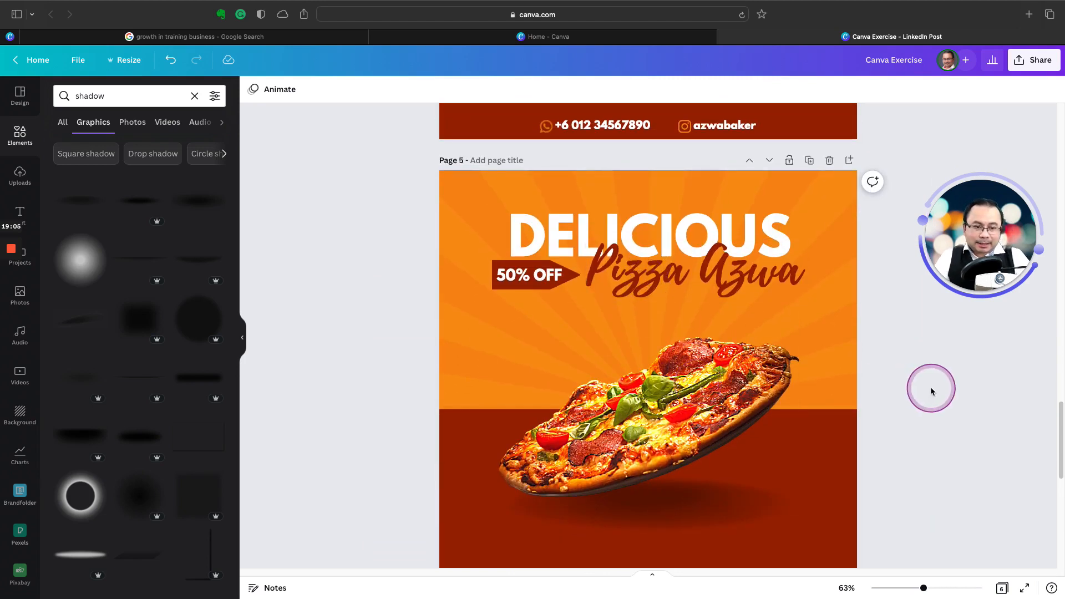
scroll(655, 376, "up", 6)
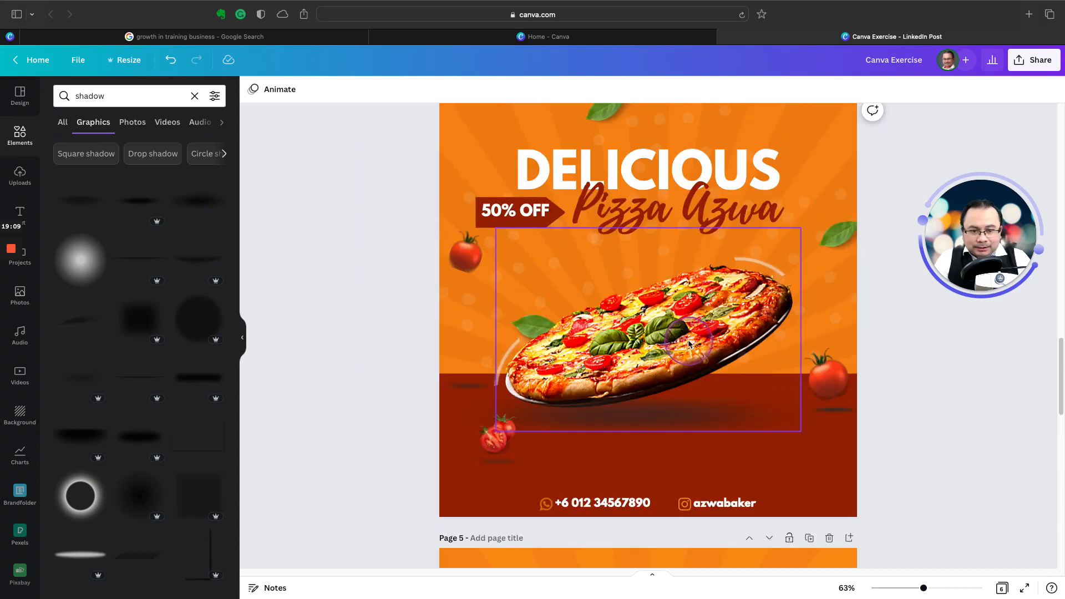
scroll(688, 344, "up", 1)
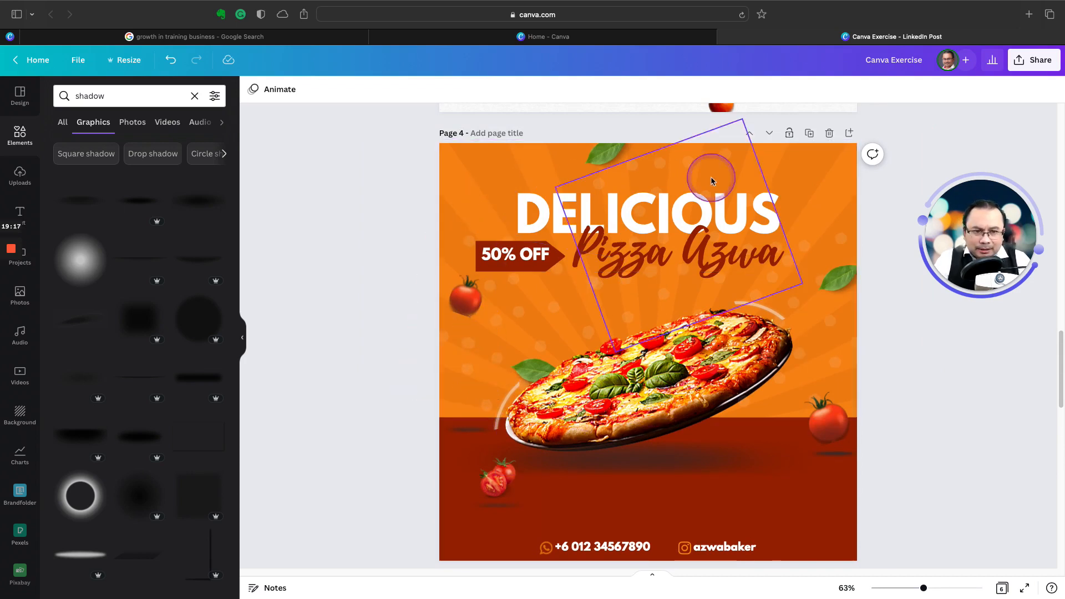
scroll(693, 418, "down", 6)
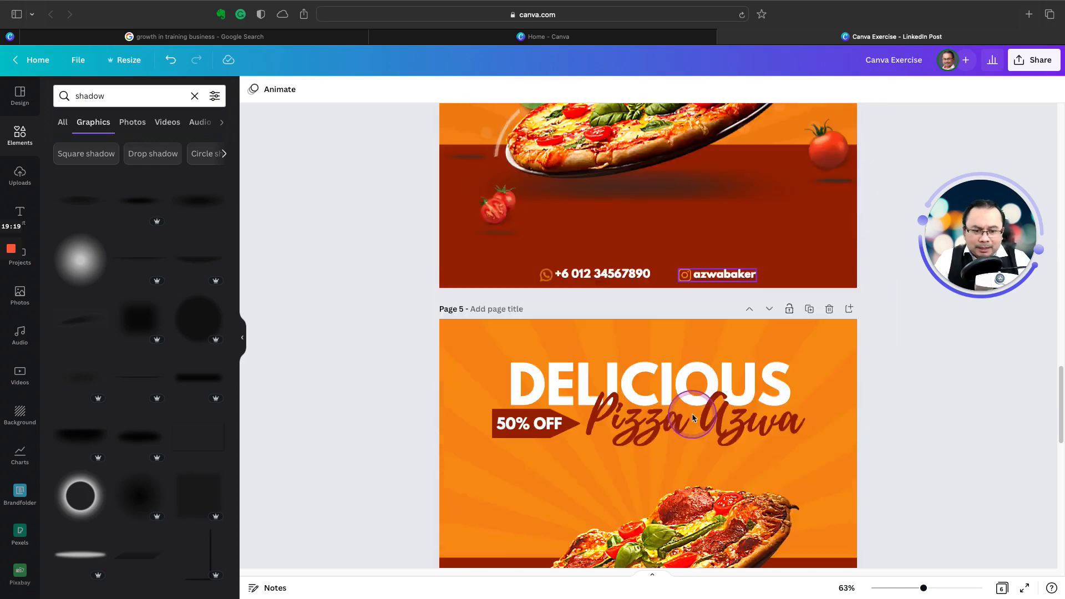
scroll(693, 418, "down", 2)
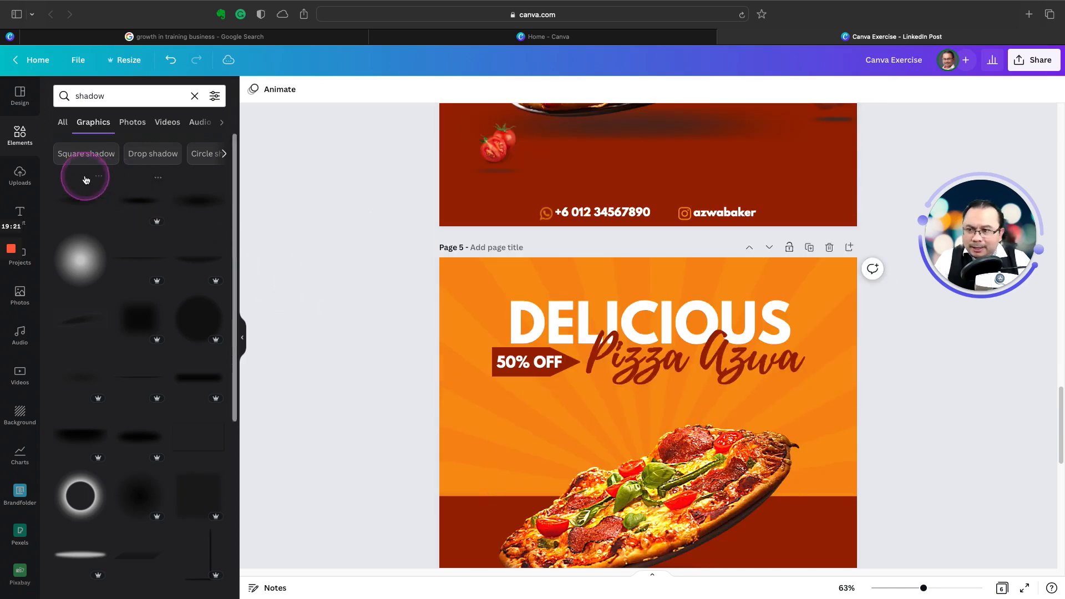
Step: Search the elements for "dots" and add the scattered dots graphic over the left half of page 5's orange area
left_click(32, 135)
left_click(86, 95)
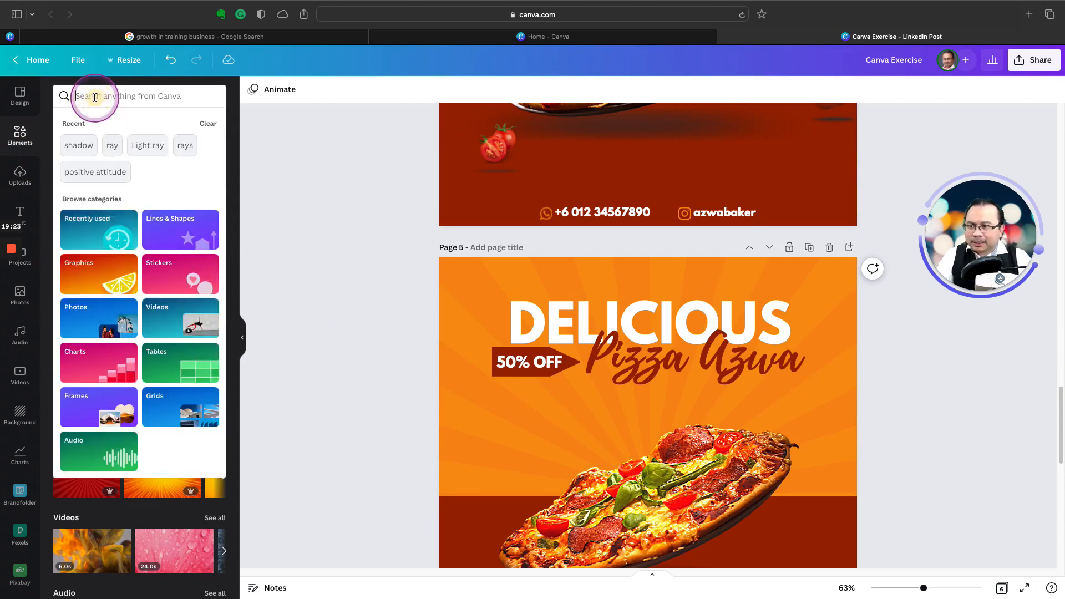
type("dots")
key("Return")
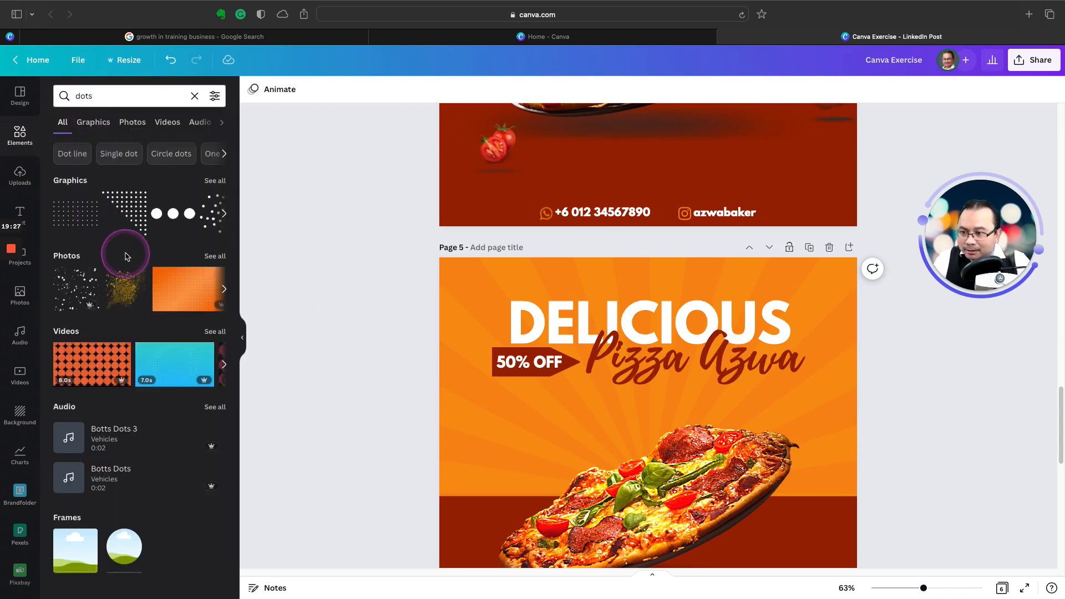
left_click(208, 218)
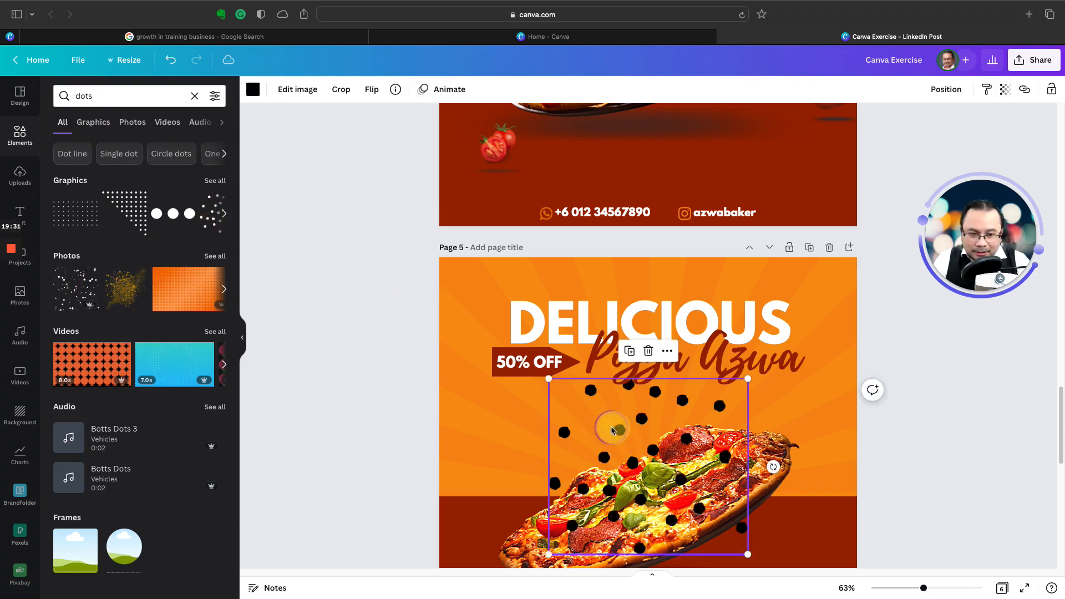
left_click_drag(612, 430, 512, 368)
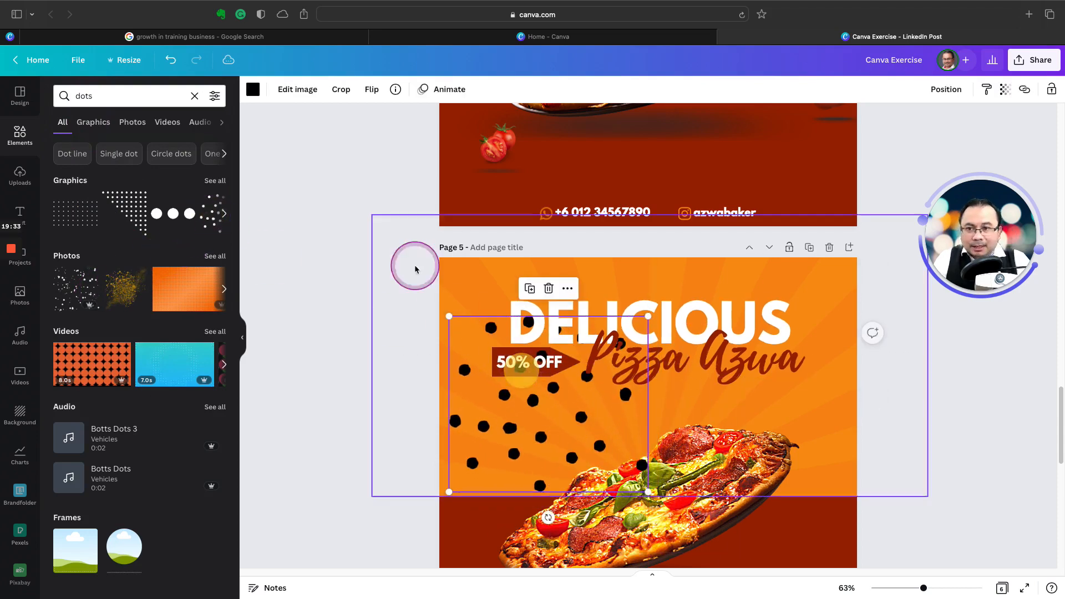
Step: Color the dots white and set their transparency to 8
left_click(253, 90)
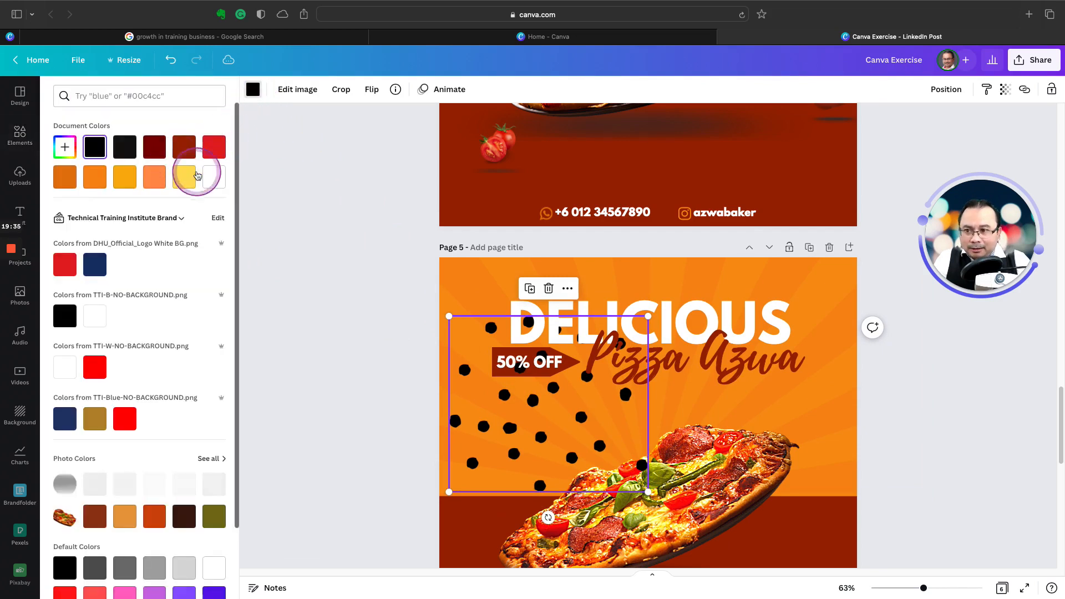
left_click(213, 178)
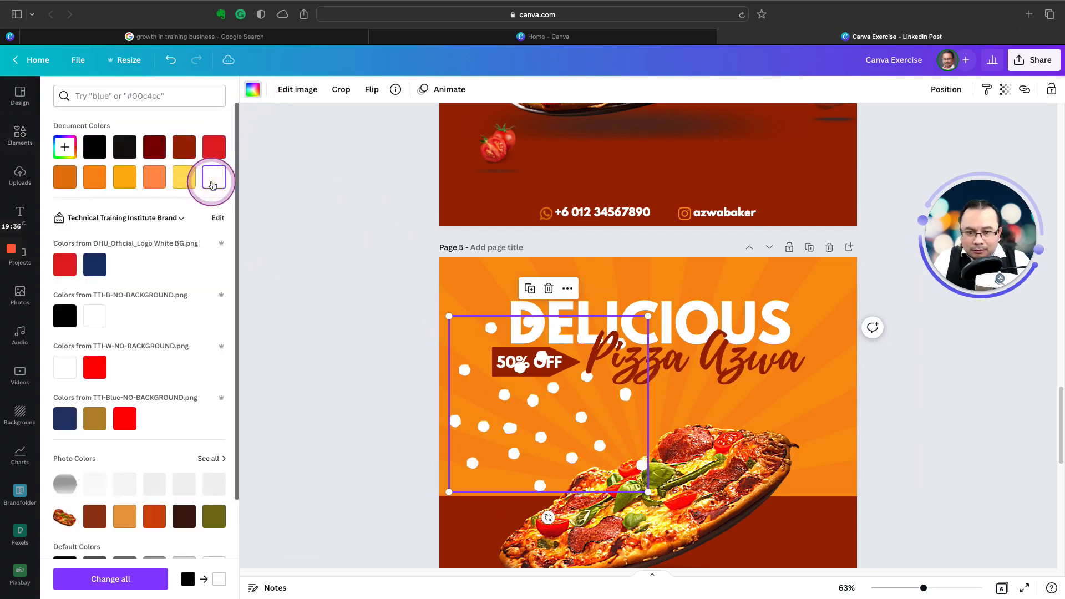
left_click(1005, 89)
left_click_drag(1001, 135, 902, 142)
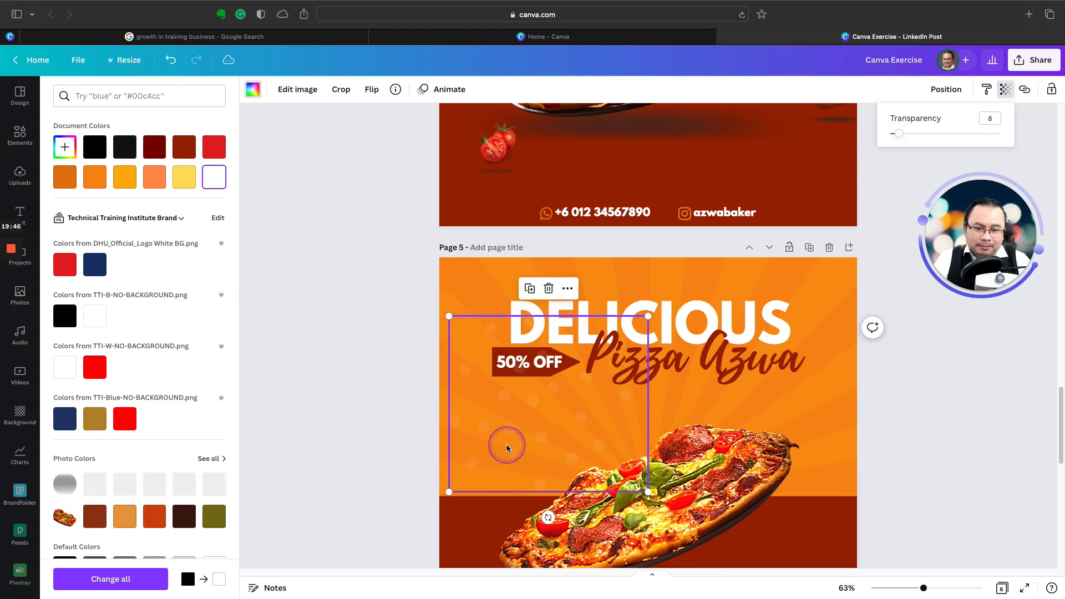
Step: Move the dots pattern to the left edge of page 5 and rotate it slightly clockwise
left_click_drag(506, 442, 497, 449)
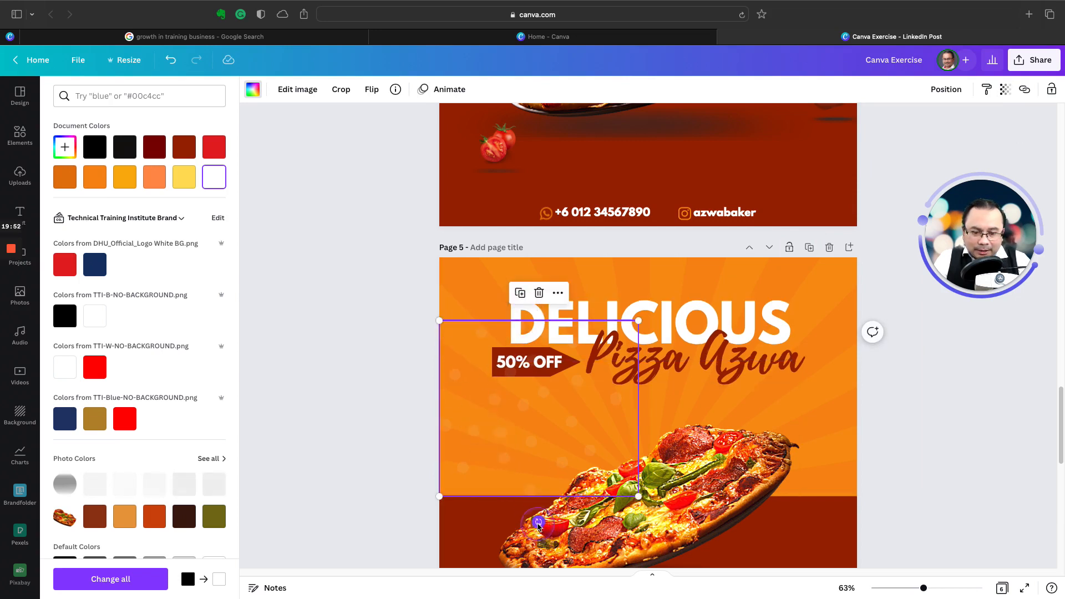
left_click_drag(538, 522, 513, 519)
left_click_drag(506, 424, 504, 430)
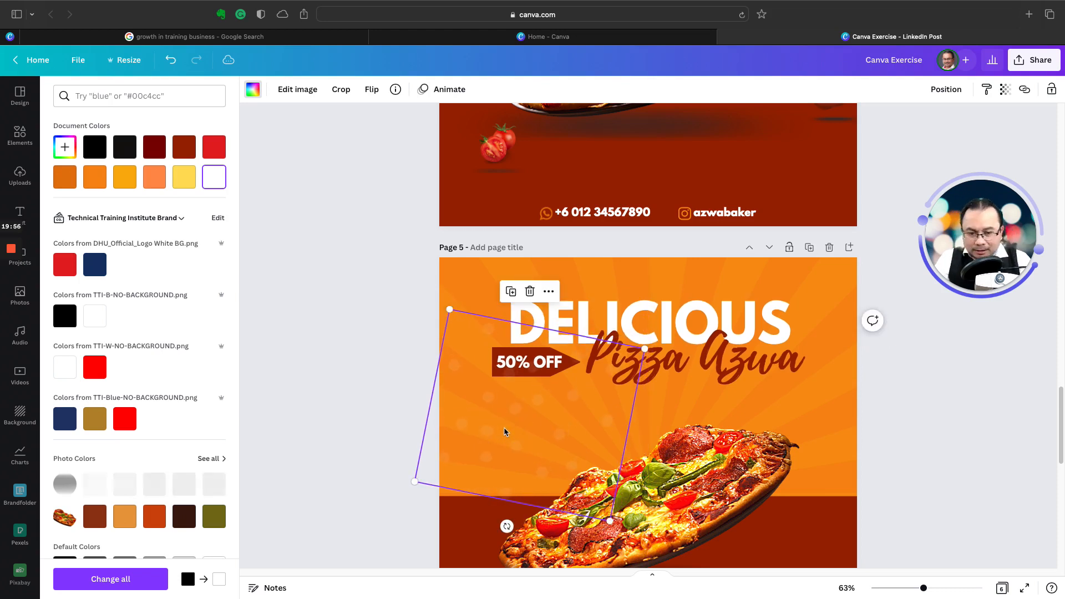
Step: Duplicate the dots pattern twice, placing one copy over the title area and another along the right edge of the orange background
left_click(509, 292)
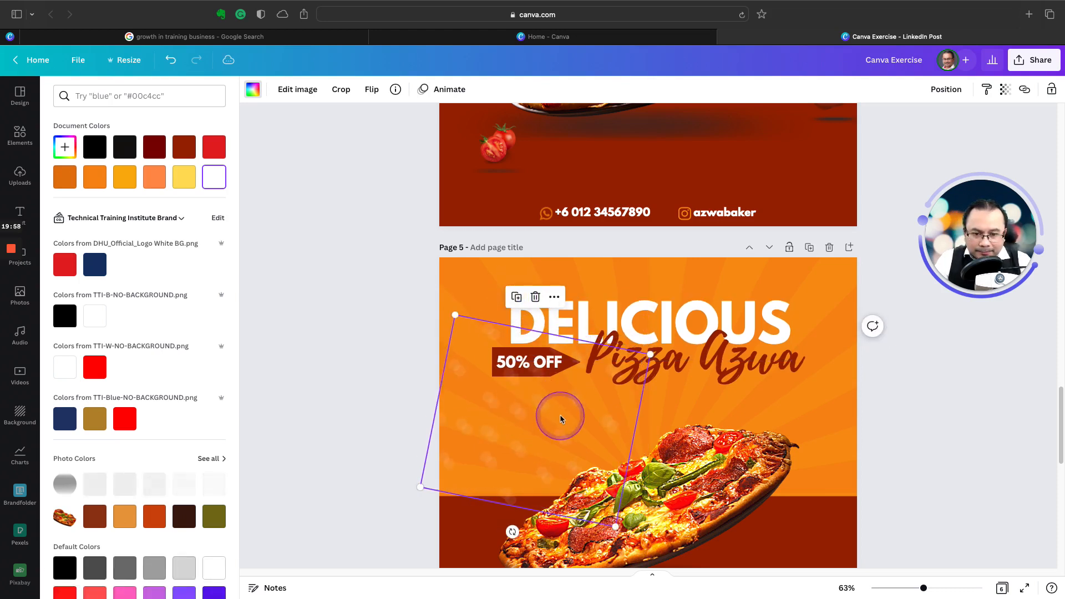
left_click_drag(560, 419, 654, 344)
left_click(770, 281)
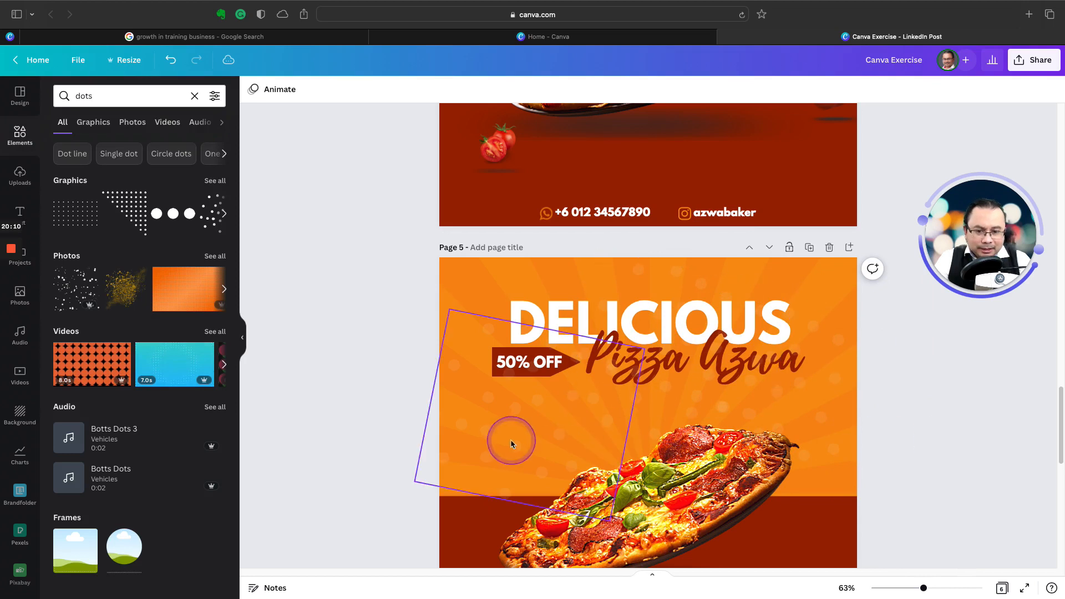
Step: Select all three dots patterns together and send them backward step by step until they lie behind the title, pizza and dark red area
left_click(482, 441)
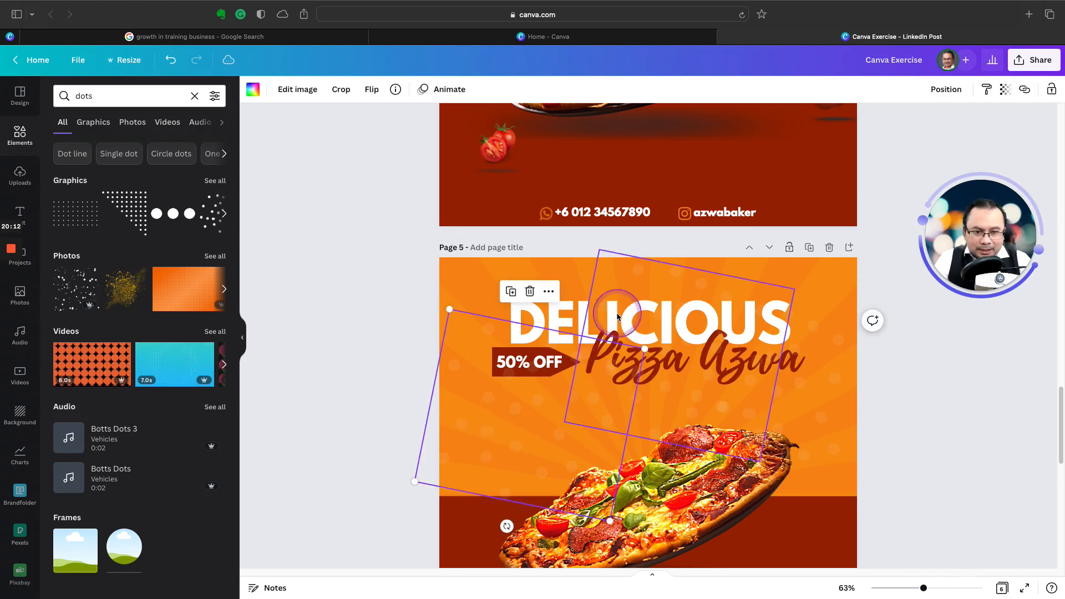
left_click(675, 285, "shift")
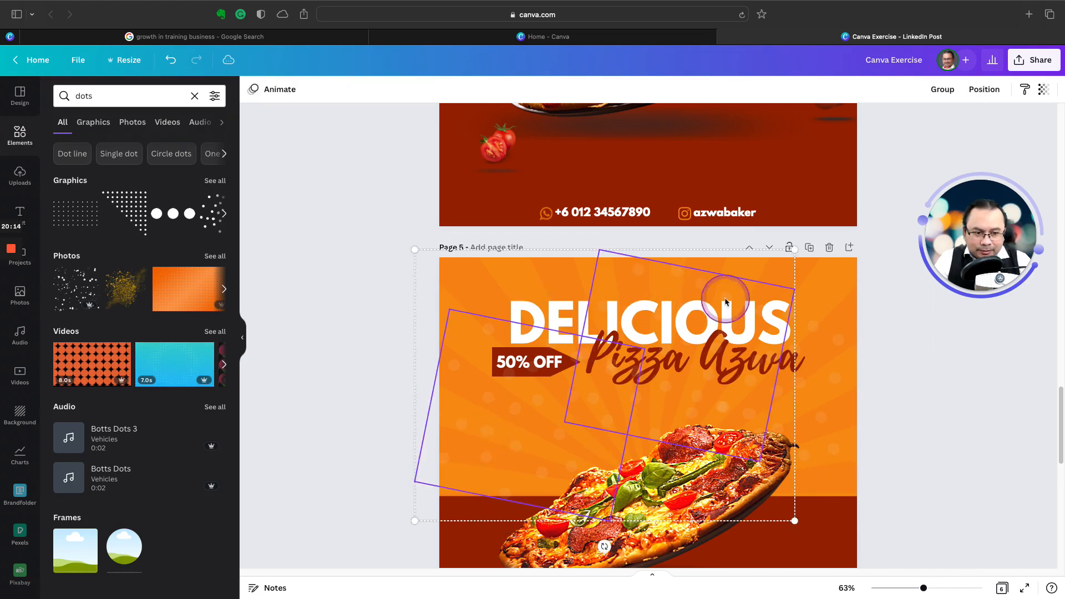
left_click(822, 410, "shift")
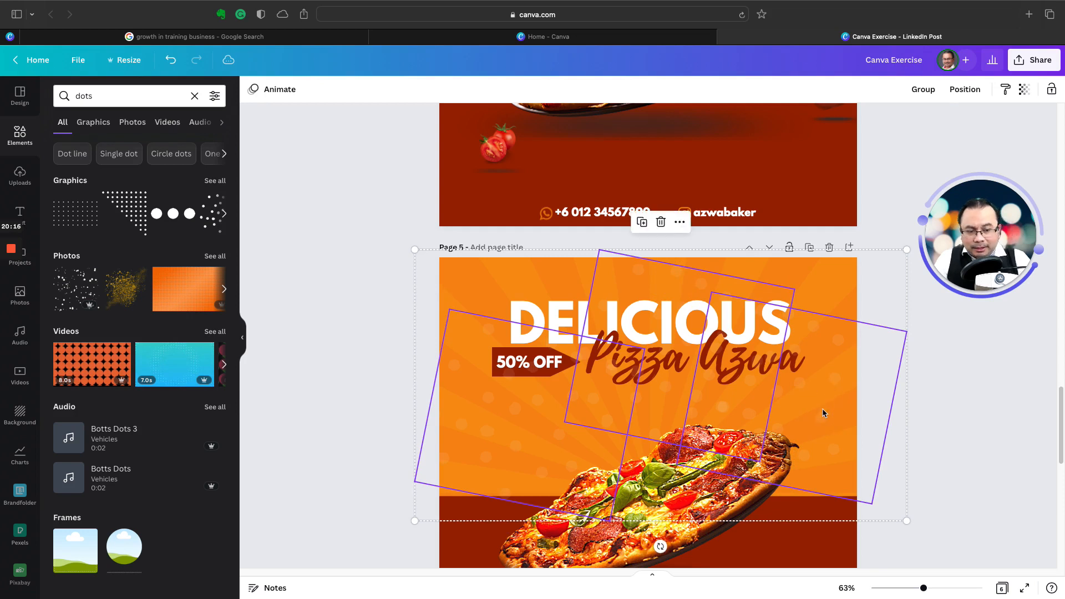
right_click(823, 413)
left_click(860, 422)
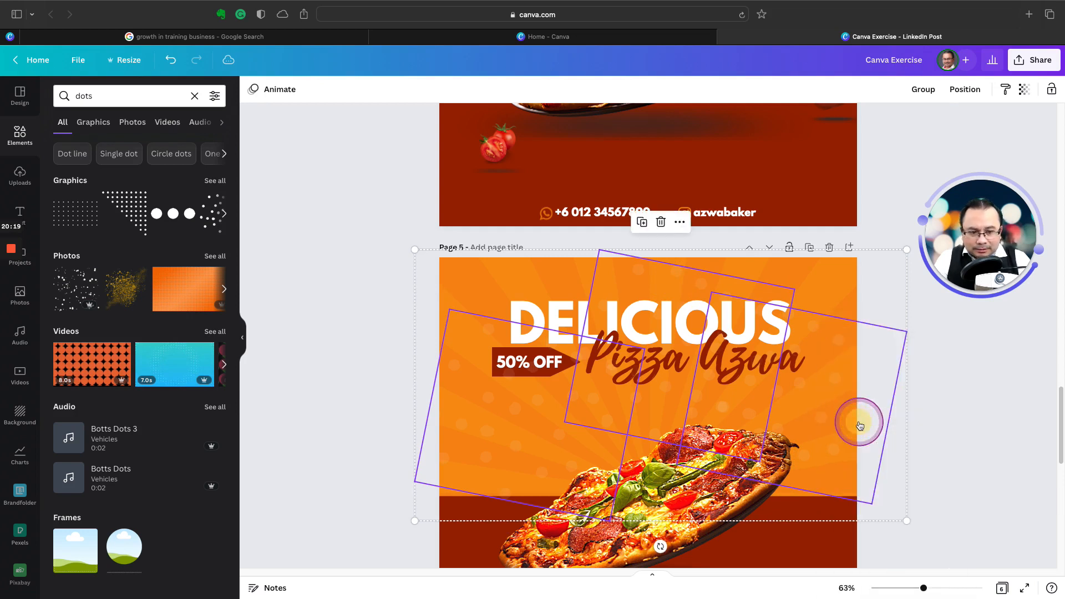
right_click(825, 423)
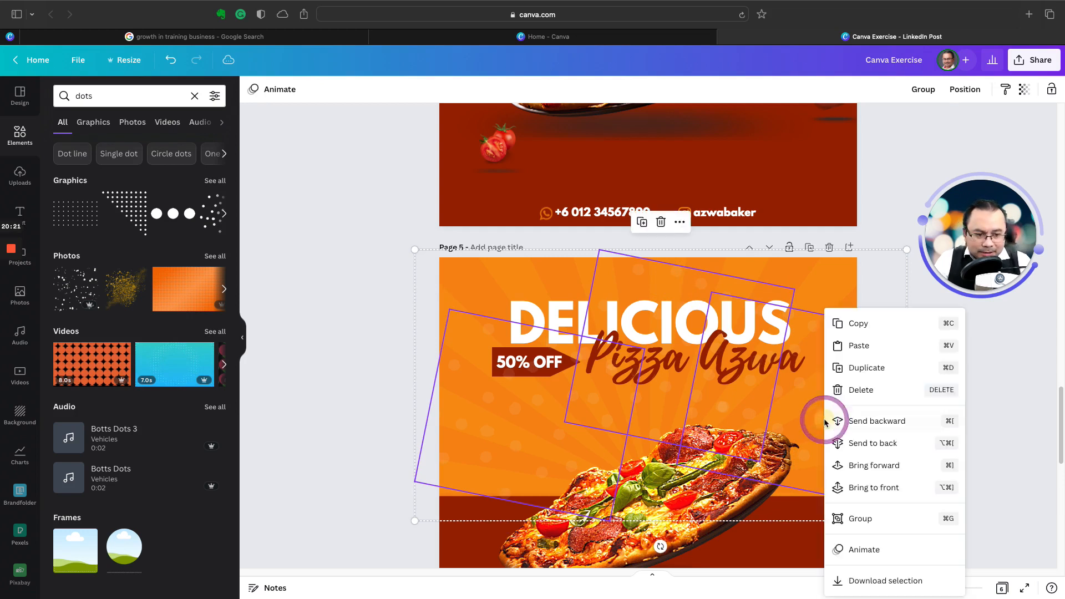
left_click(847, 420)
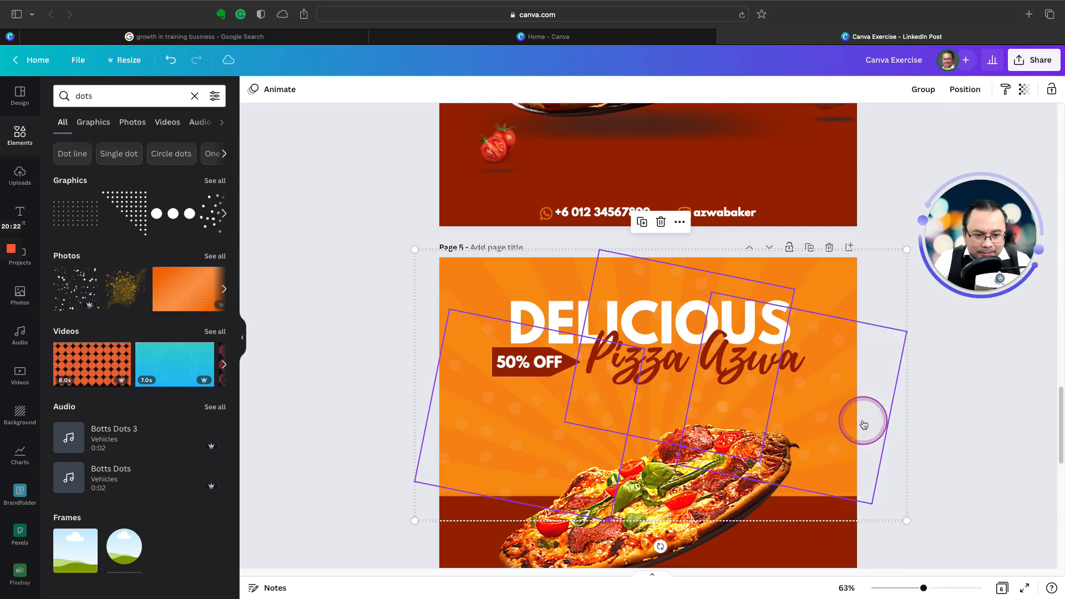
right_click(821, 416)
left_click(857, 422)
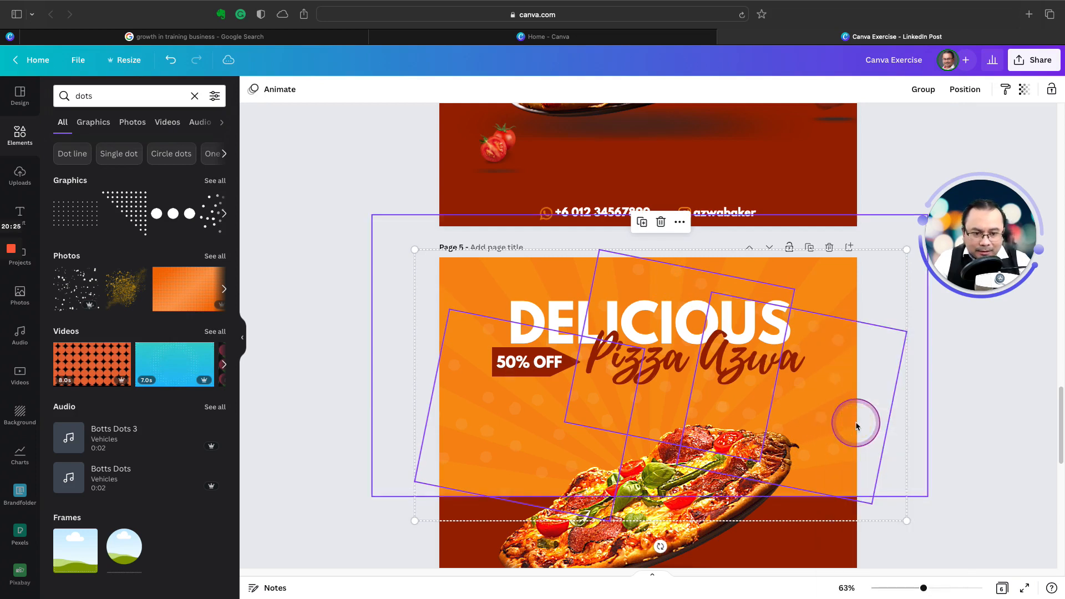
left_click(955, 425)
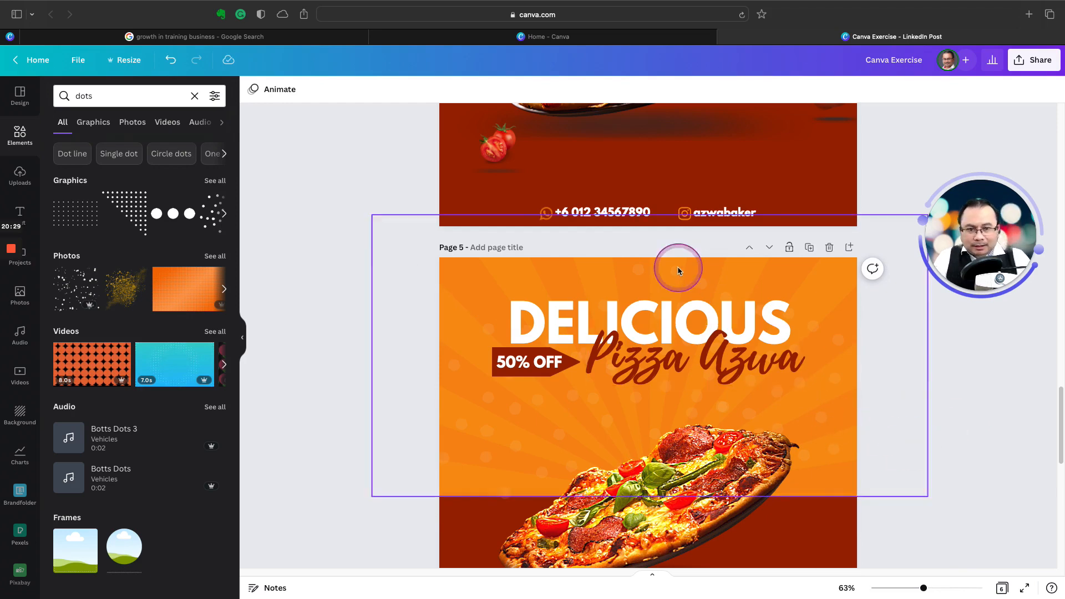
Step: Search the photos for "tomato" and look through the results for a single whole tomato cut-out like those on page 4
scroll(677, 266, "up", 6)
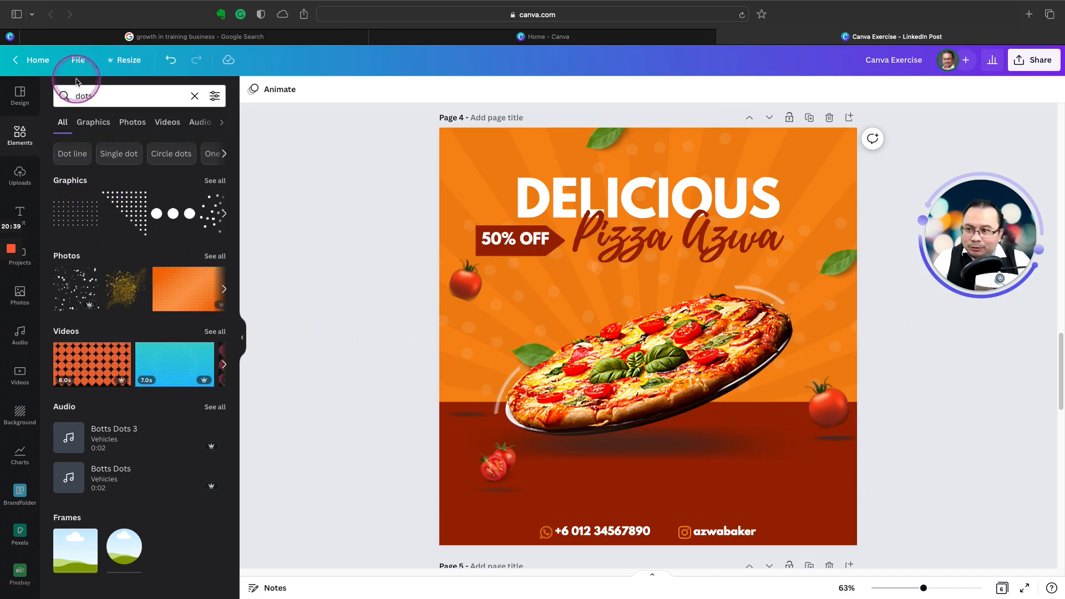
left_click(20, 294)
left_click(58, 95)
type("a")
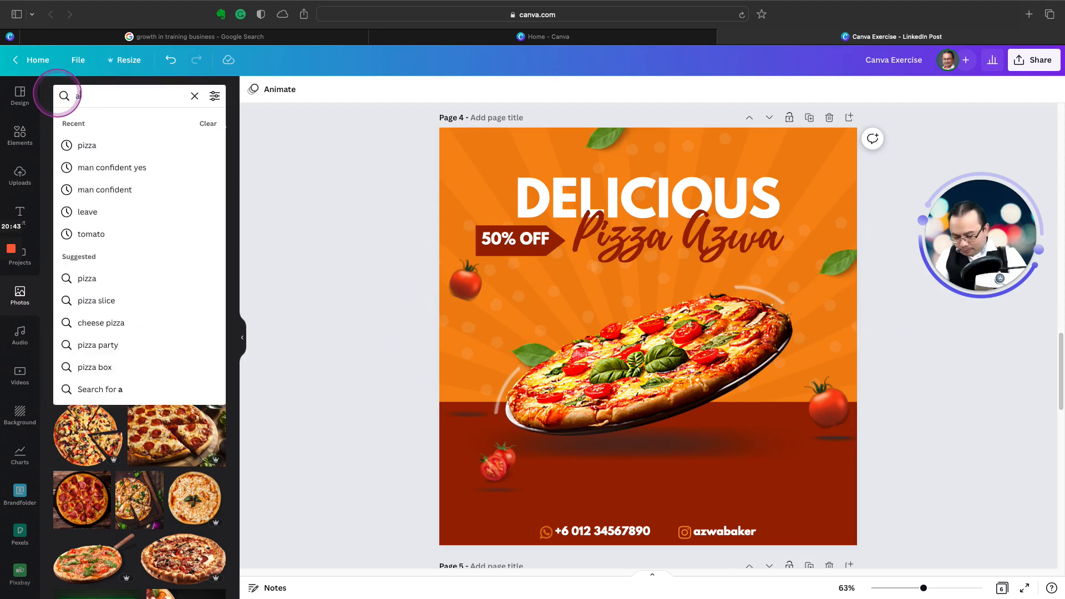
key("BackSpace")
type("tomato")
key("Return")
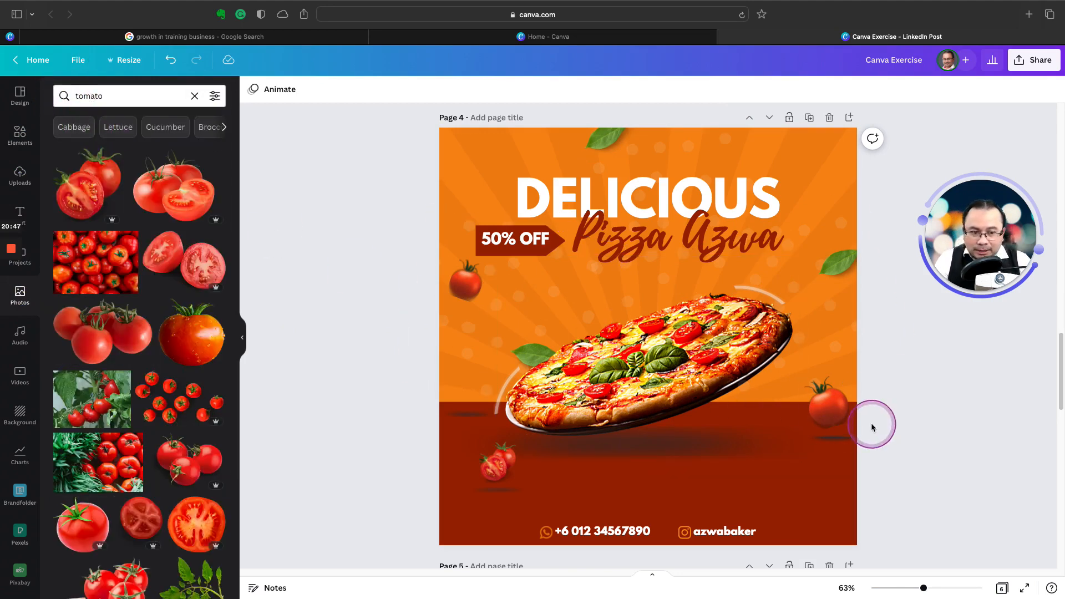
scroll(191, 338, "down", 6)
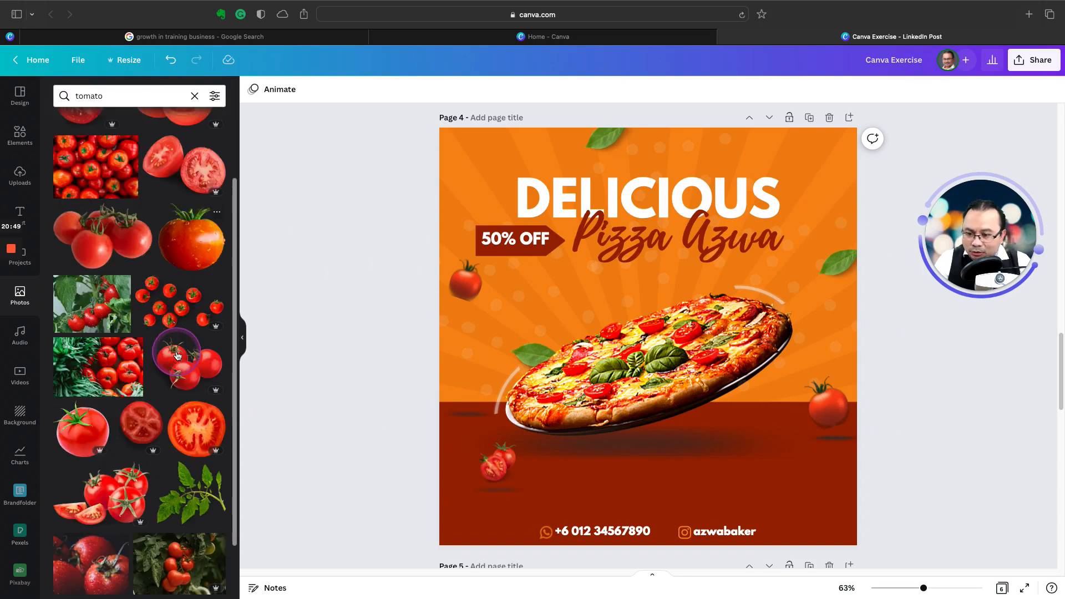
scroll(178, 356, "up", 4)
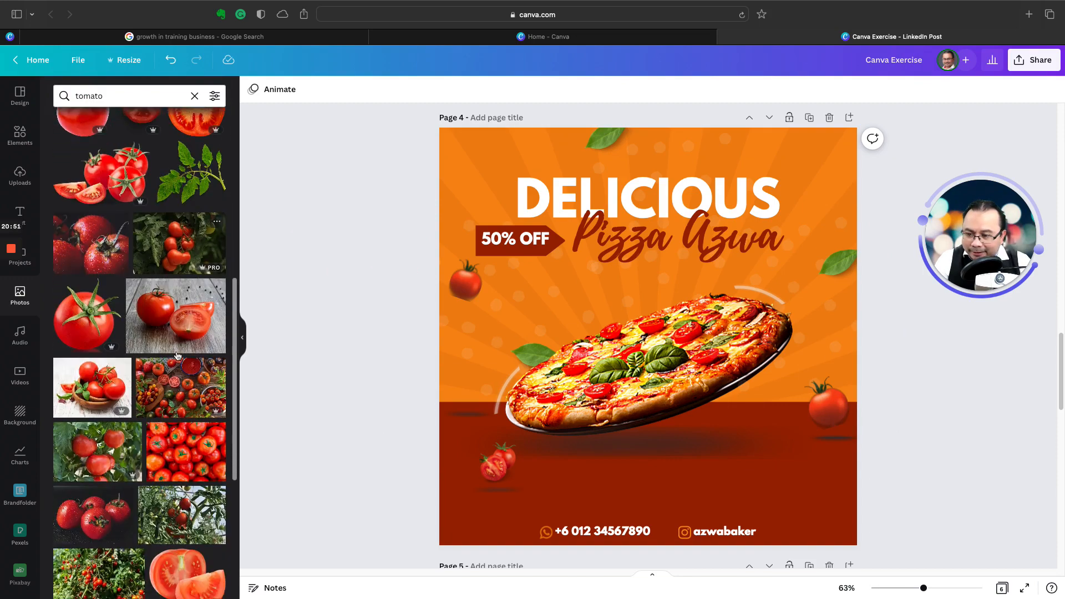
scroll(178, 356, "up", 3)
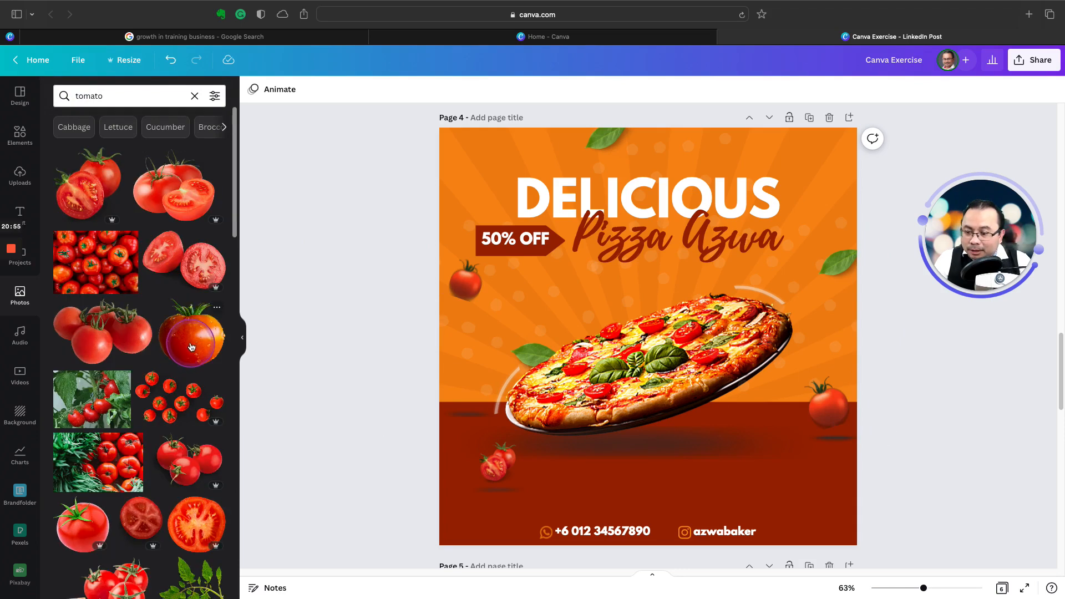
scroll(190, 348, "down", 10)
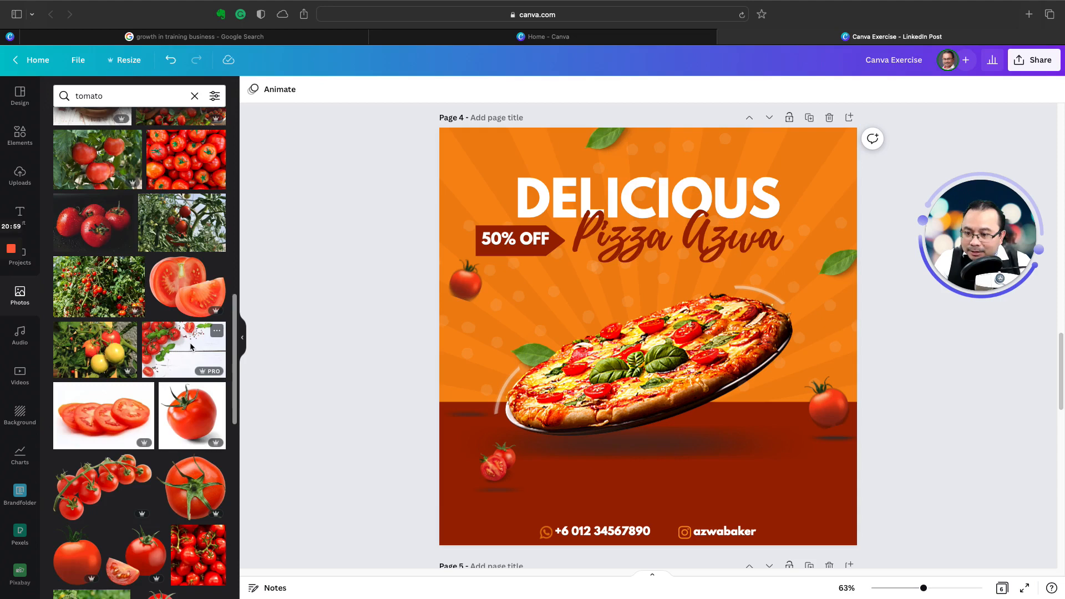
scroll(191, 347, "down", 2)
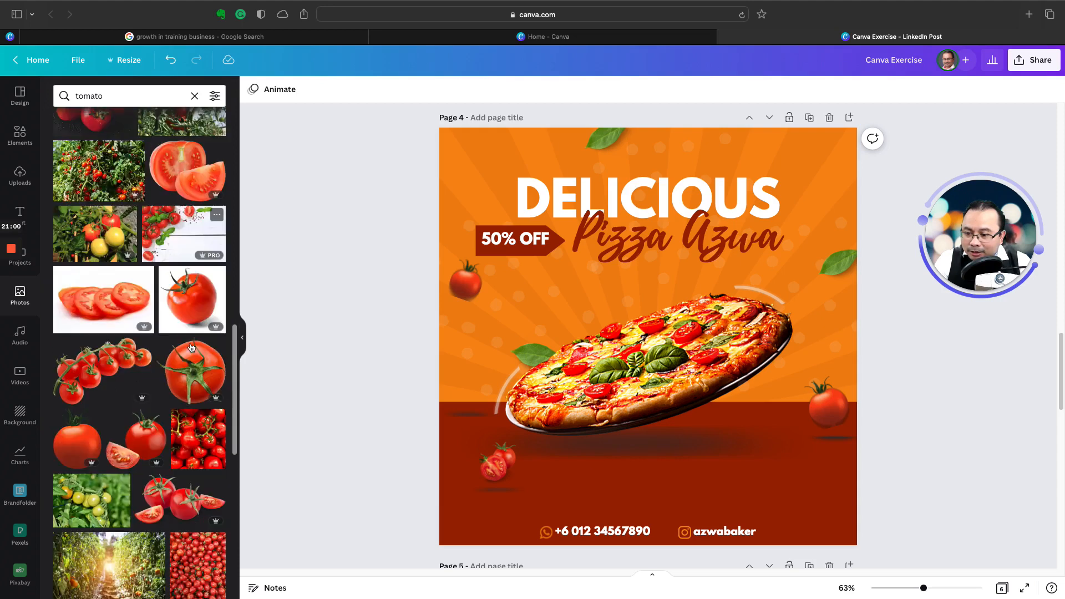
Step: Add the whole tomato cut-out to page 5, shrink it and place it beside the pizza near the page's right edge
left_click(83, 440)
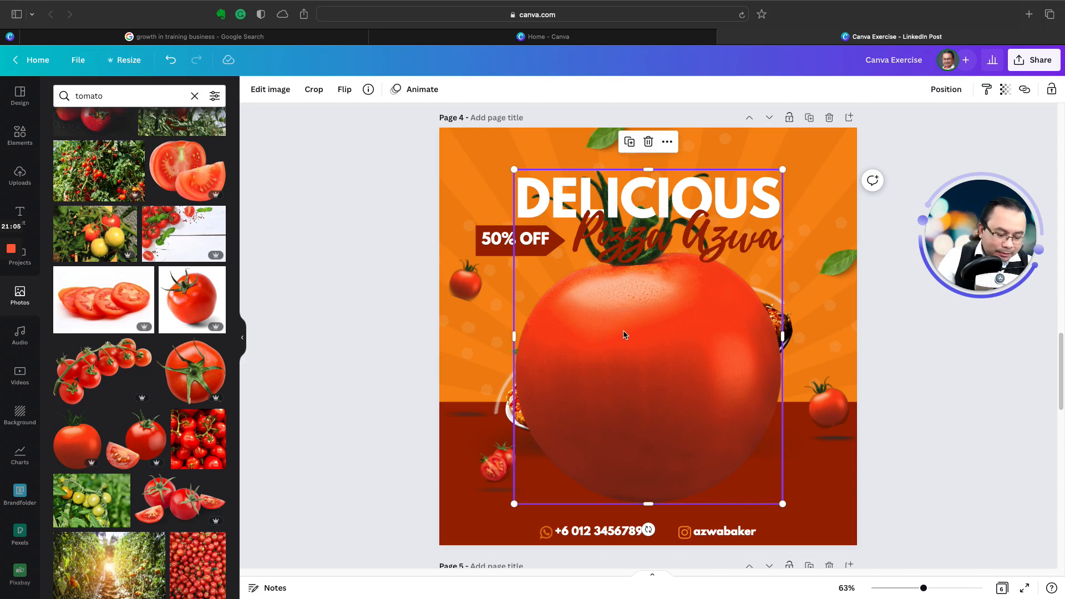
key("Delete")
scroll(630, 349, "down", 7)
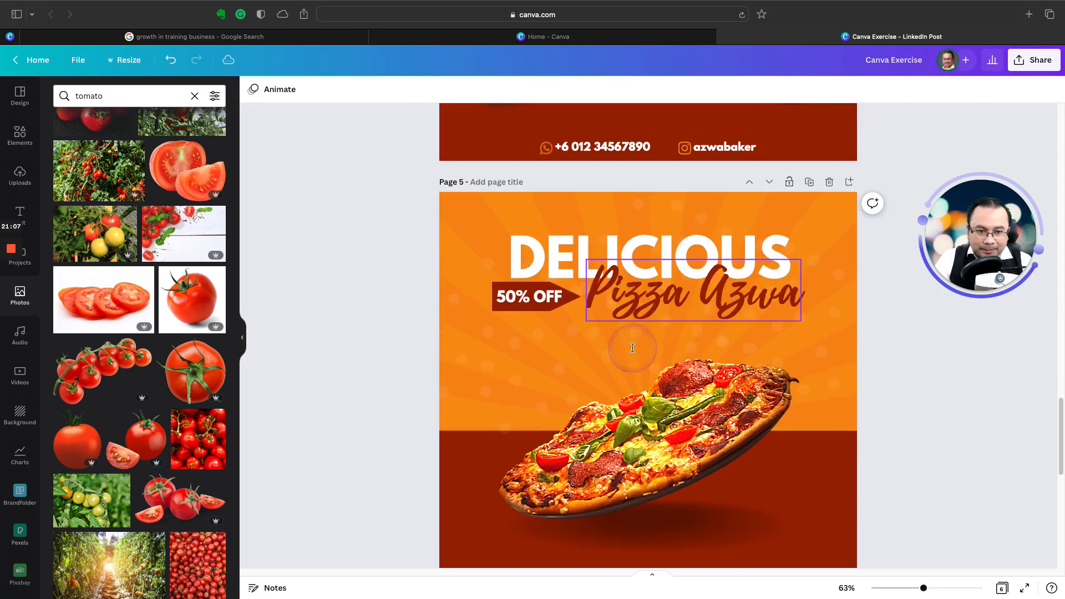
scroll(632, 347, "down", 2)
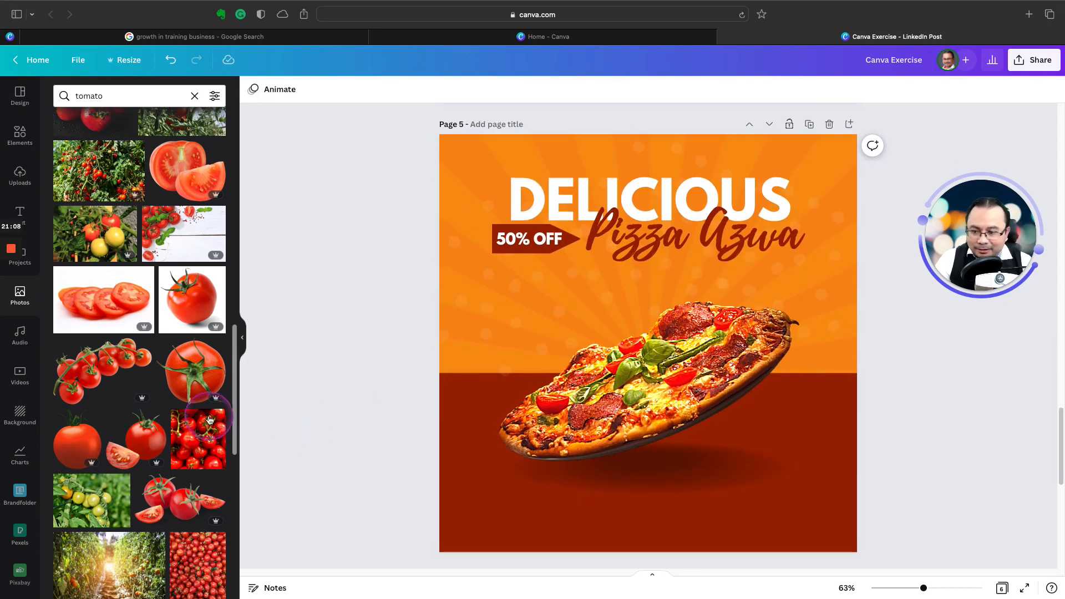
left_click(76, 439)
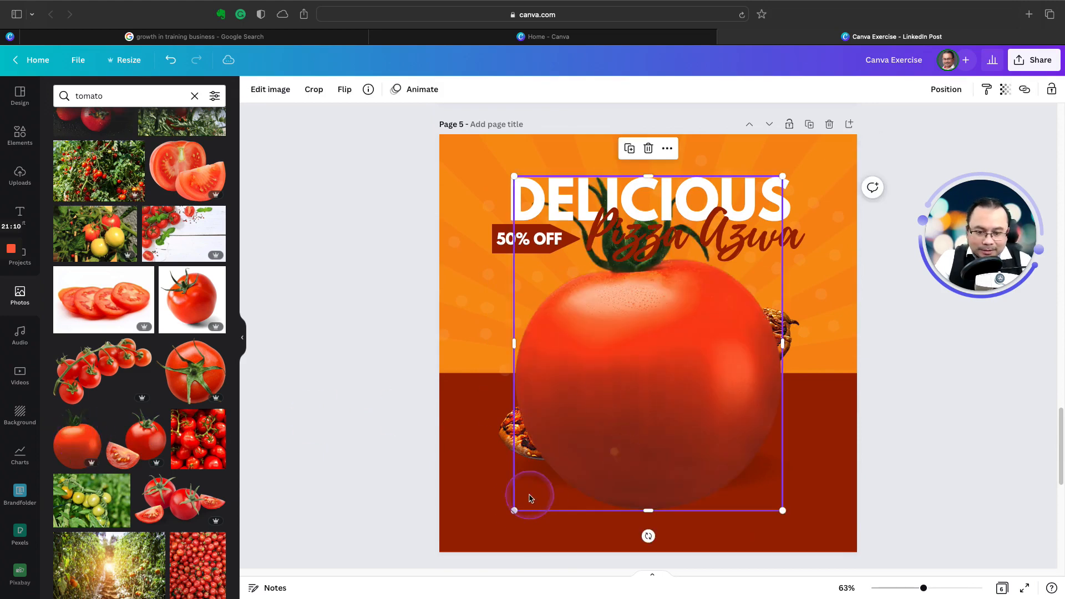
left_click_drag(515, 513, 803, 455)
left_click(744, 260)
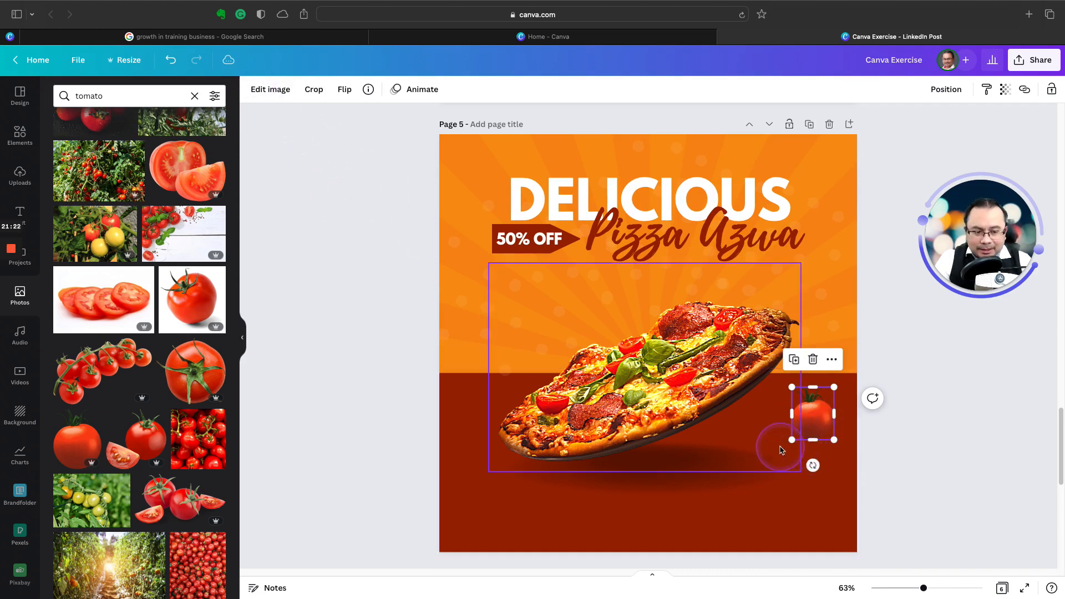
Step: Shrink the tomato beside the pizza on page 5 a little further and tilt it slightly, using page 4 as reference
left_click_drag(792, 440, 813, 430)
scroll(746, 383, "up", 5)
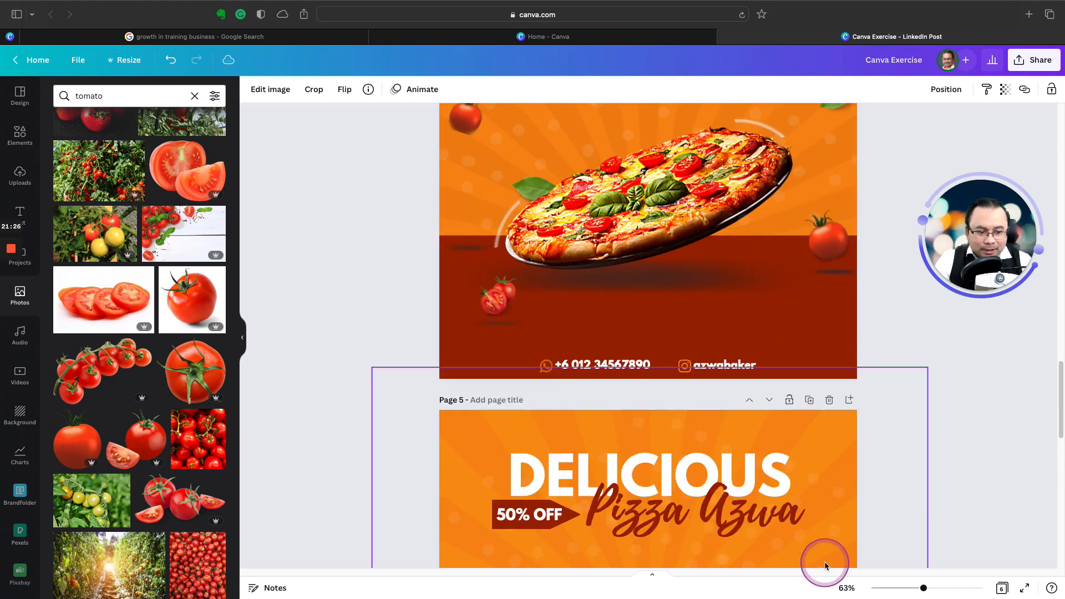
scroll(825, 565, "down", 5)
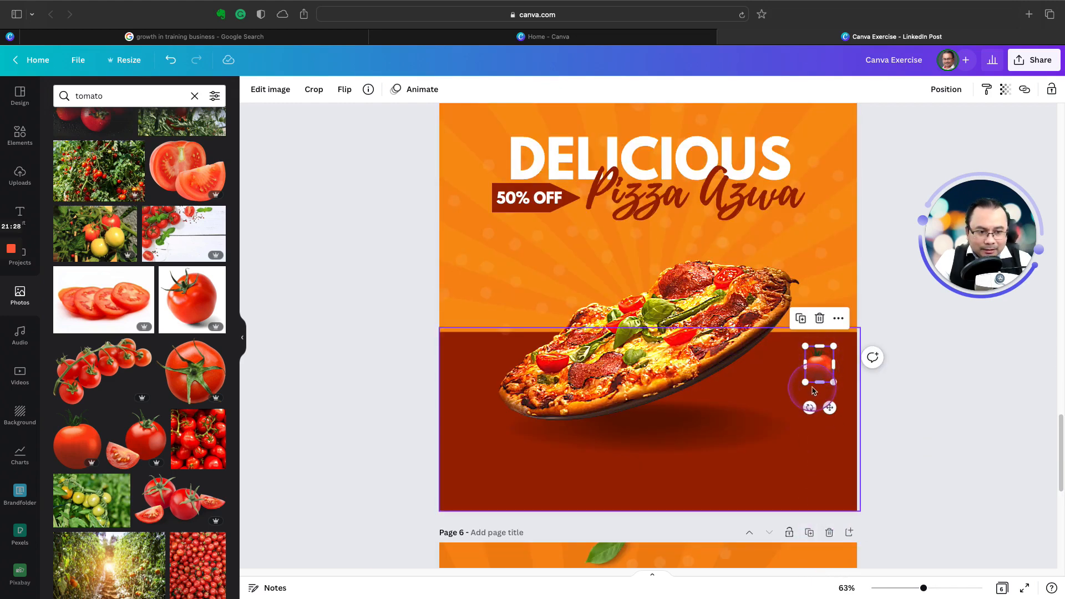
left_click_drag(804, 382, 822, 411)
Step: Set the tomato's brightness to 18 and give it the Liquify effect Whirl with its Tilt Shift position at 1
left_click(270, 89)
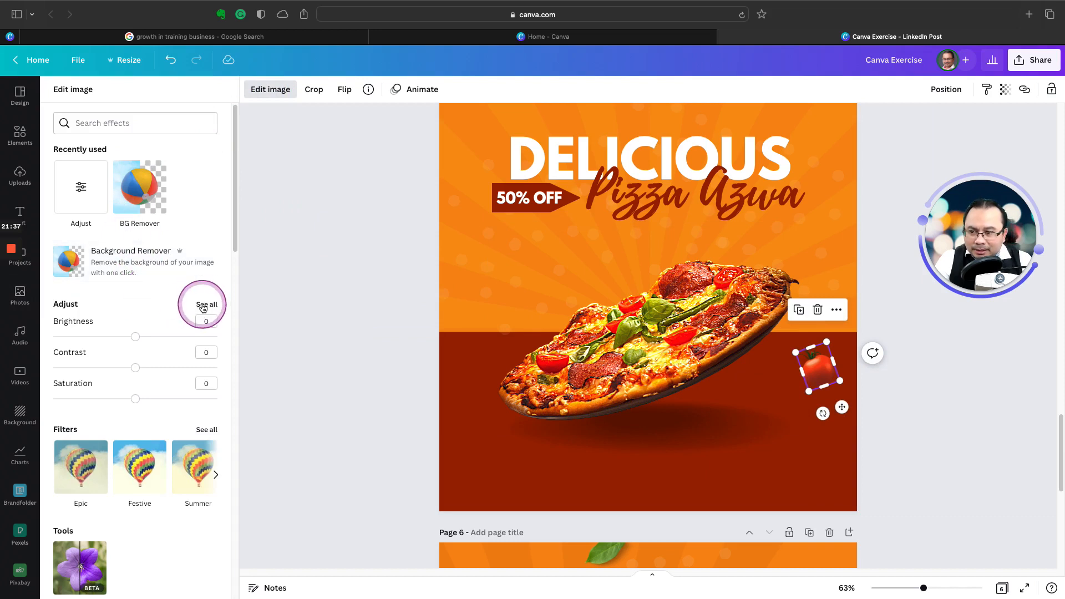
left_click_drag(135, 336, 151, 338)
scroll(185, 341, "down", 6)
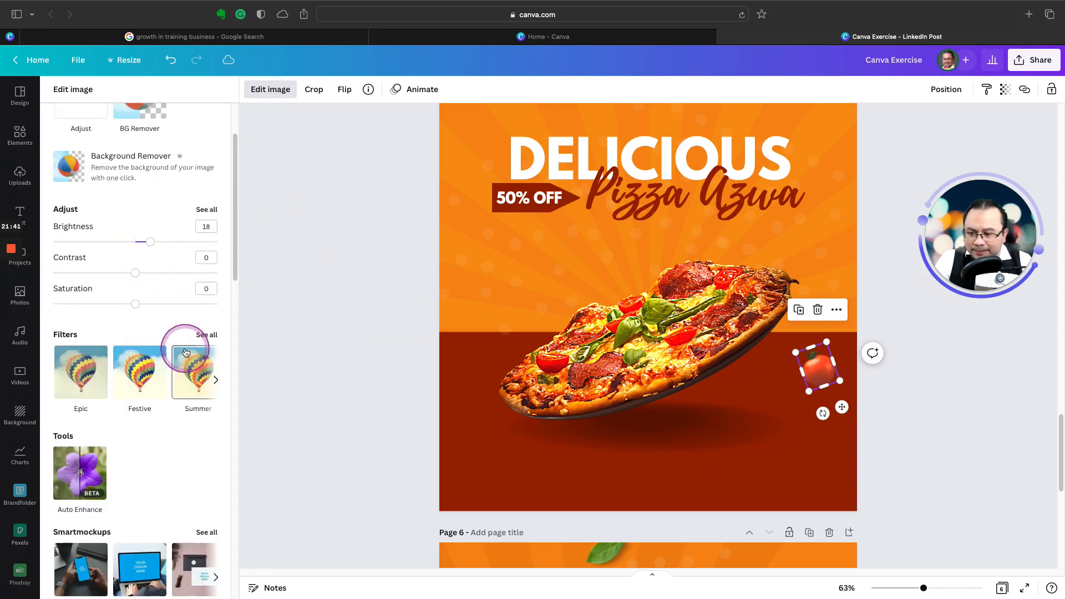
scroll(185, 353, "down", 8)
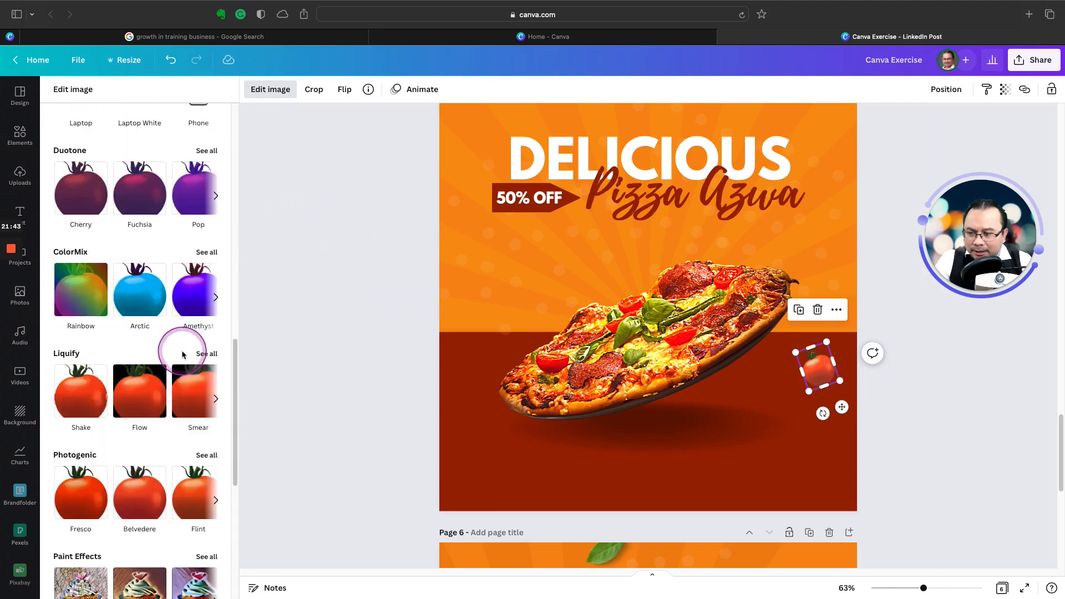
scroll(183, 355, "down", 3)
scroll(182, 356, "down", 1)
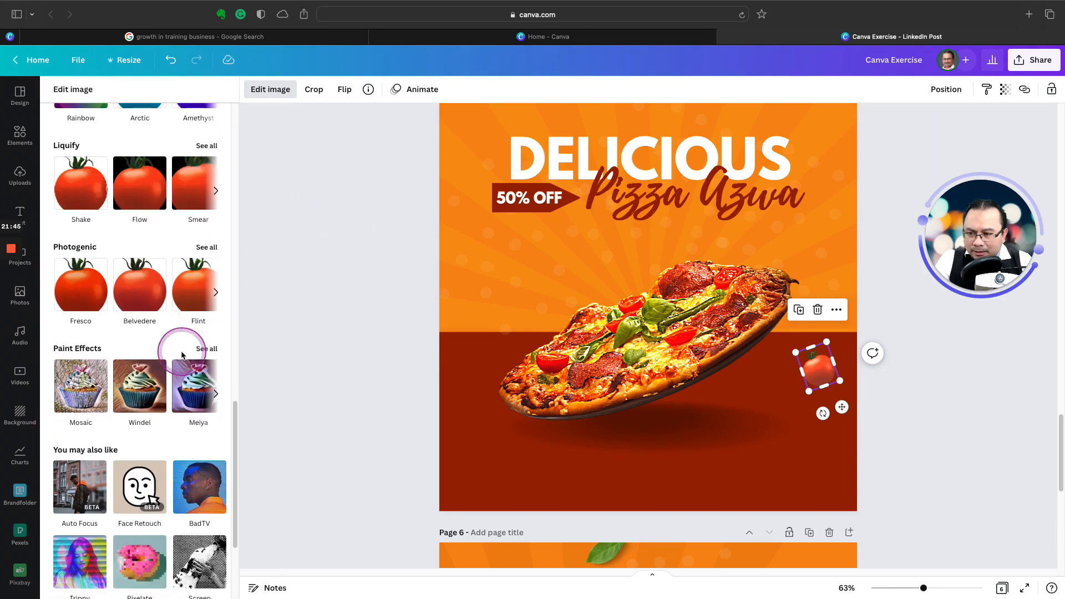
left_click(189, 142)
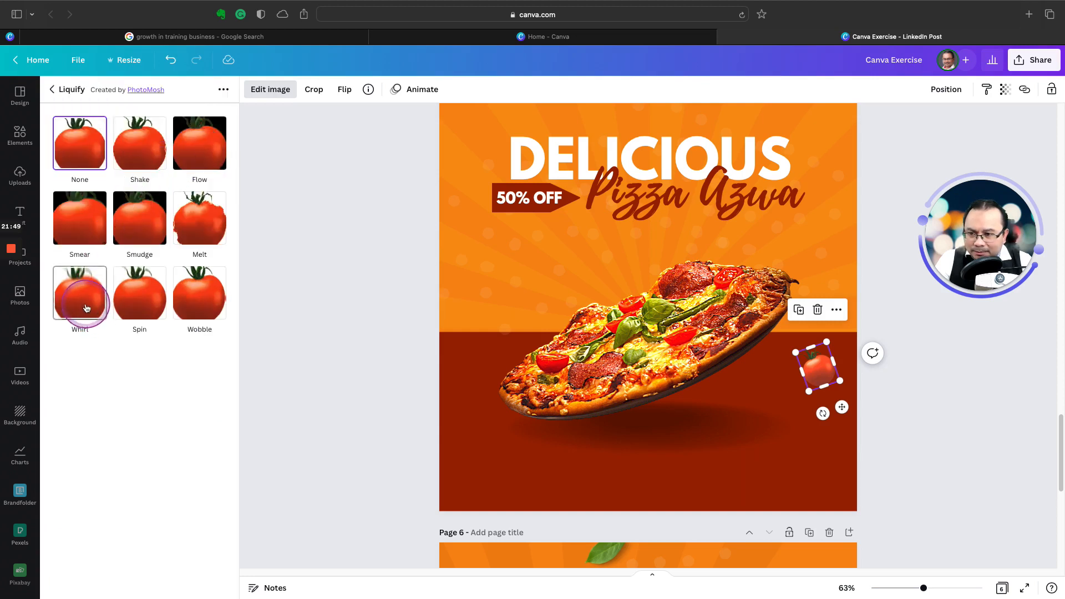
left_click(86, 308)
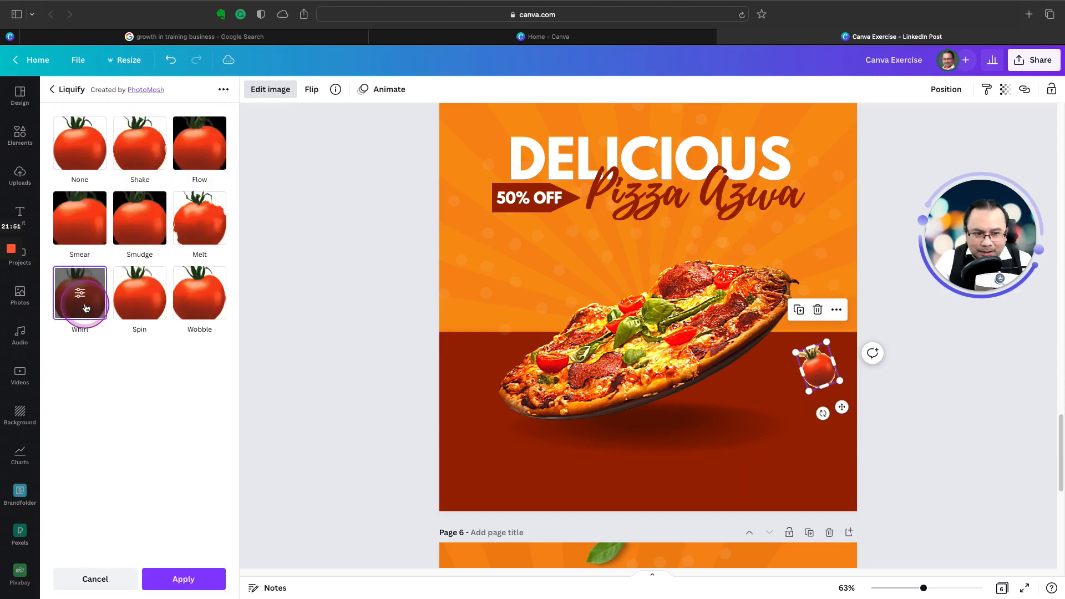
left_click(86, 308)
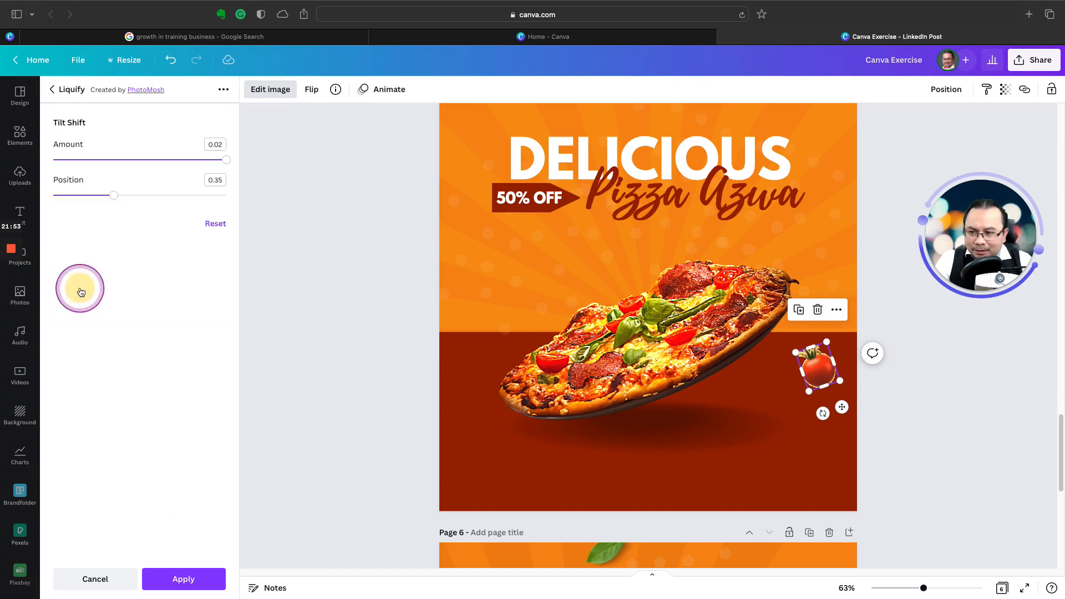
left_click_drag(116, 195, 230, 200)
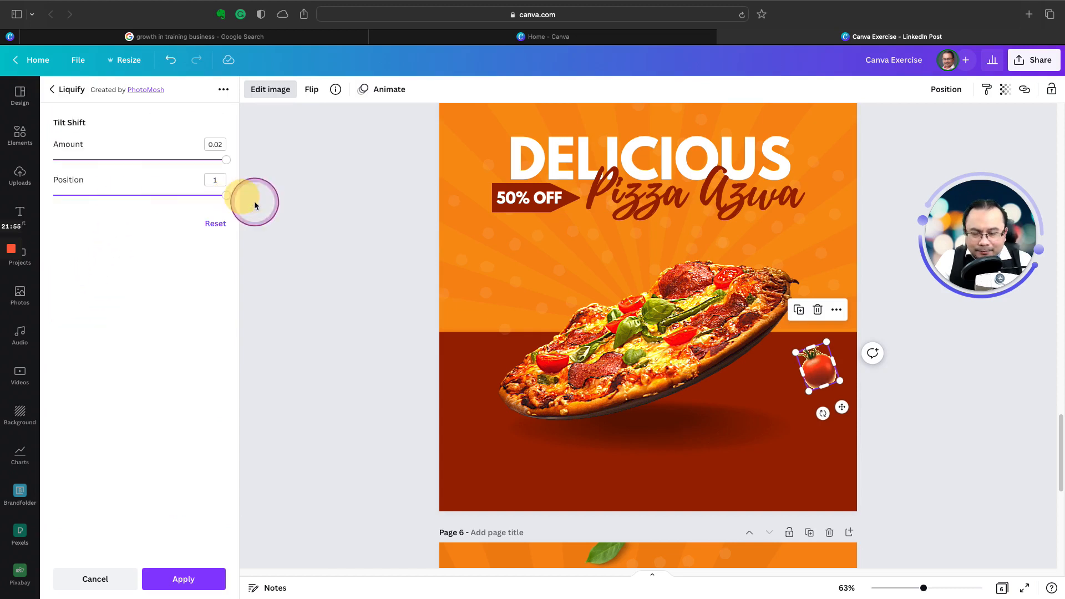
left_click(278, 91)
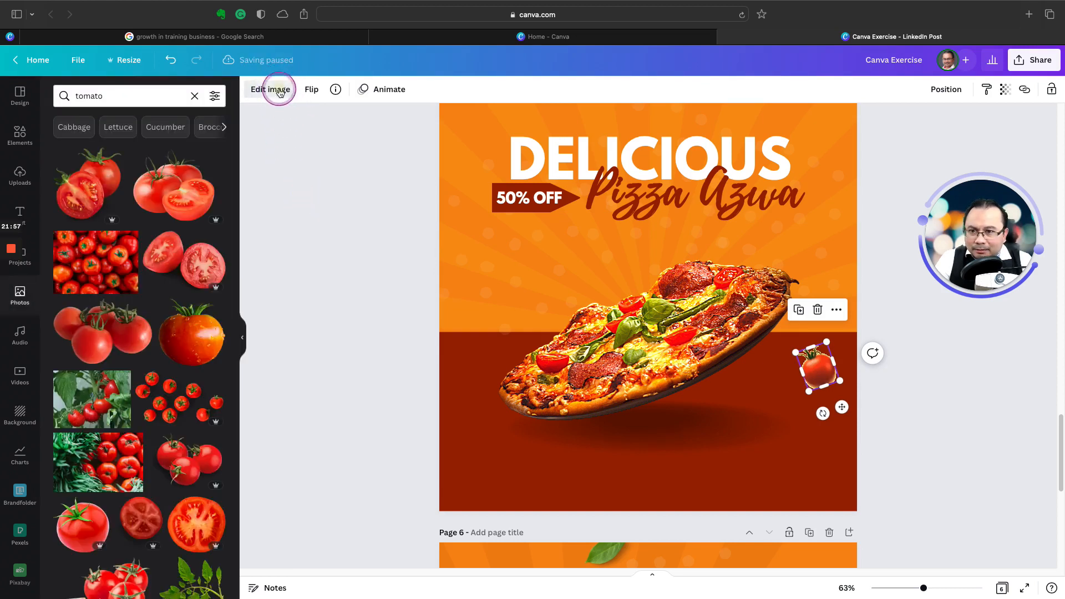
left_click(277, 91)
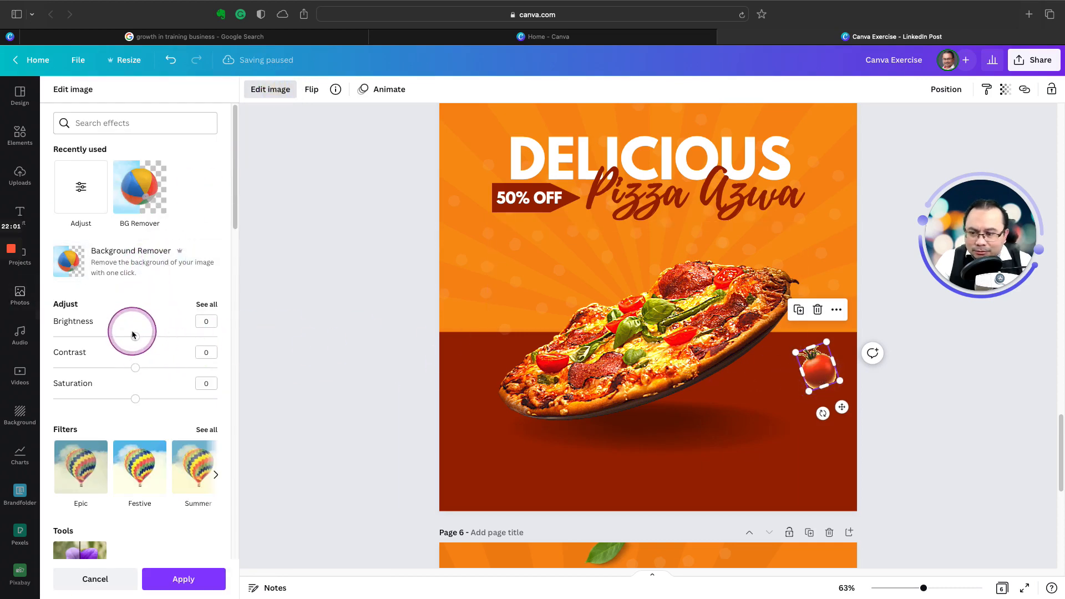
mouse_move(136, 337)
left_mouse_down()
mouse_move(95, 338)
mouse_move(137, 341)
left_mouse_up()
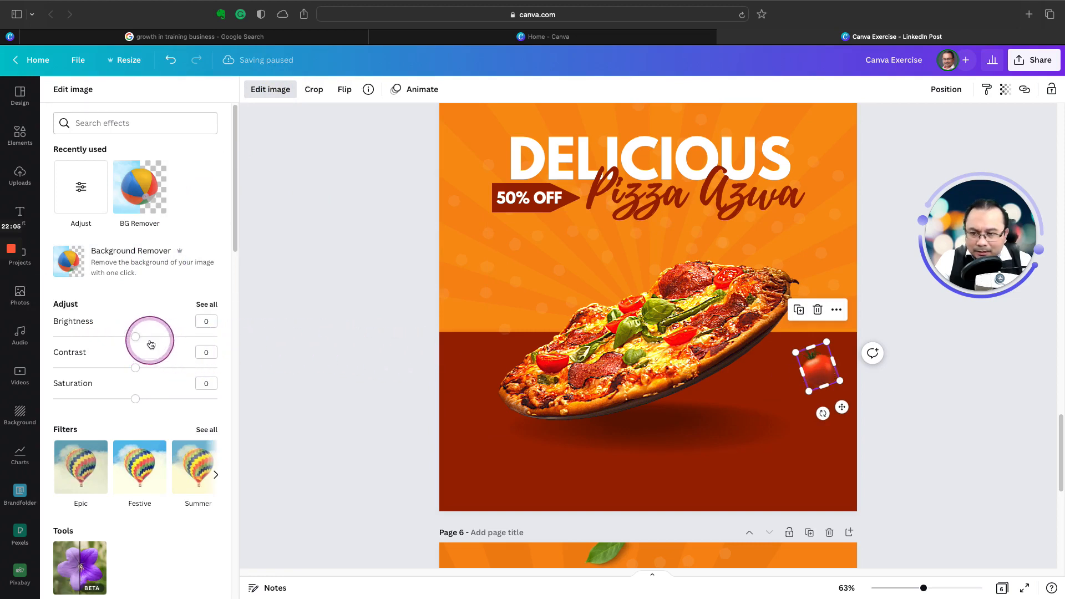
left_click(397, 340)
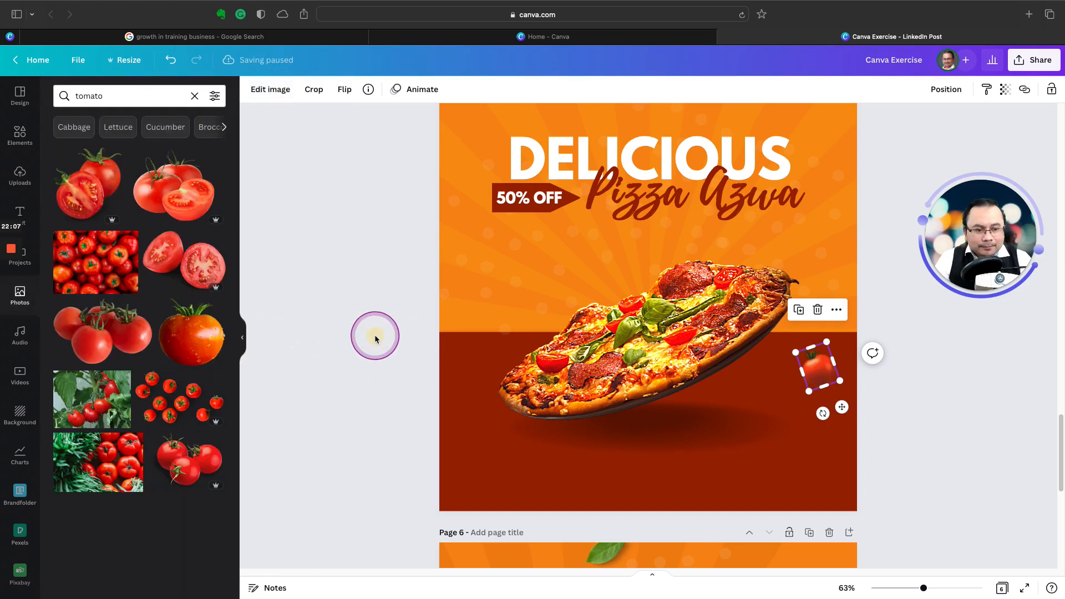
Step: Duplicate the tomato, place the copy on the orange background below the 50% OFF tag and tilt it further
left_click(820, 376)
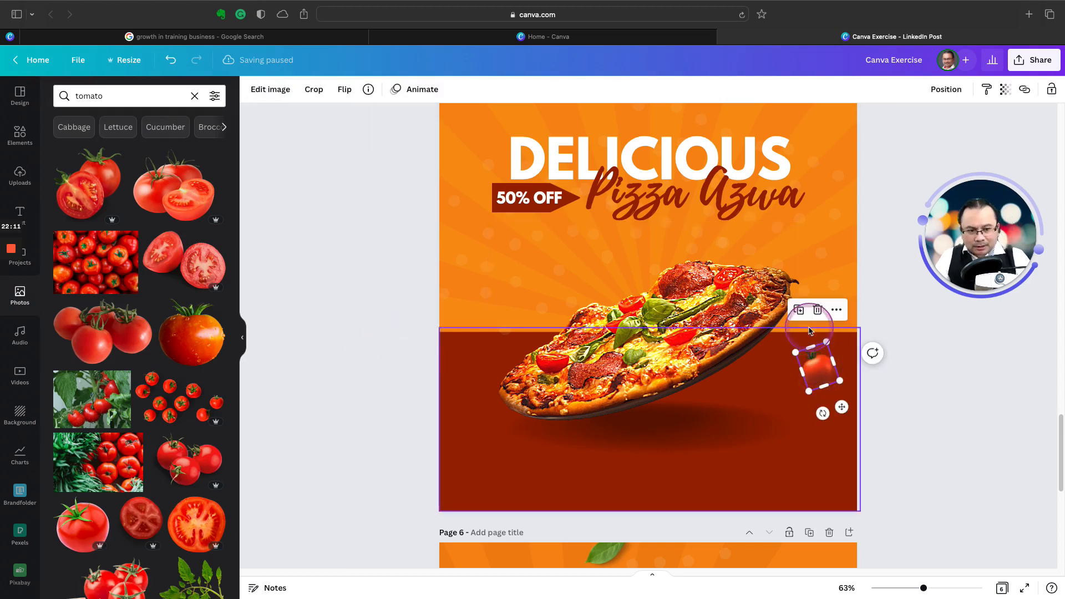
left_click_drag(821, 377, 473, 261)
scroll(486, 270, "up", 5)
scroll(486, 270, "up", 5)
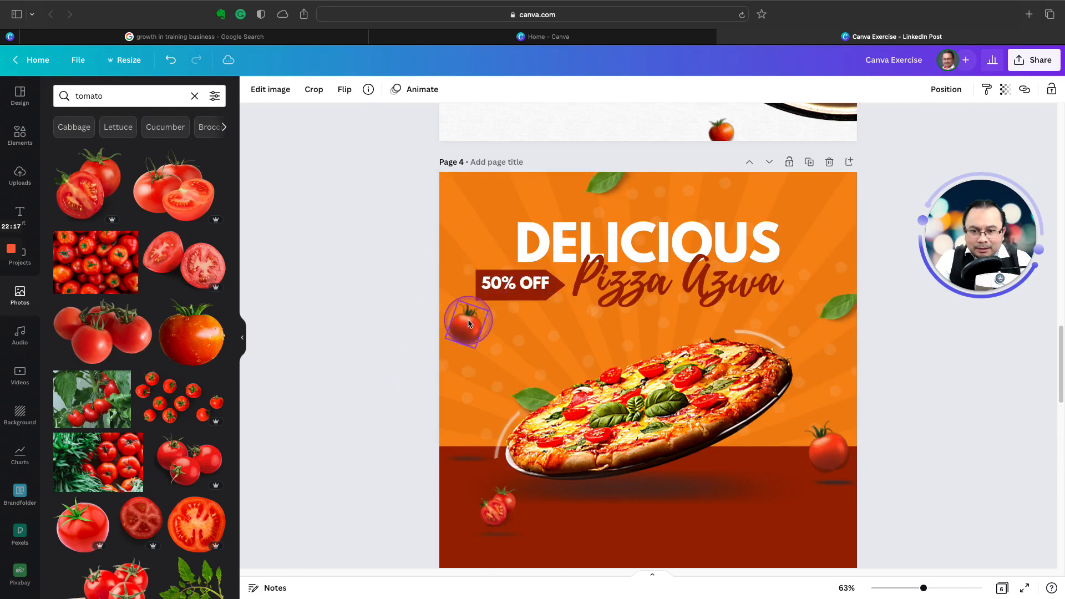
scroll(469, 322, "down", 7)
scroll(470, 321, "down", 1)
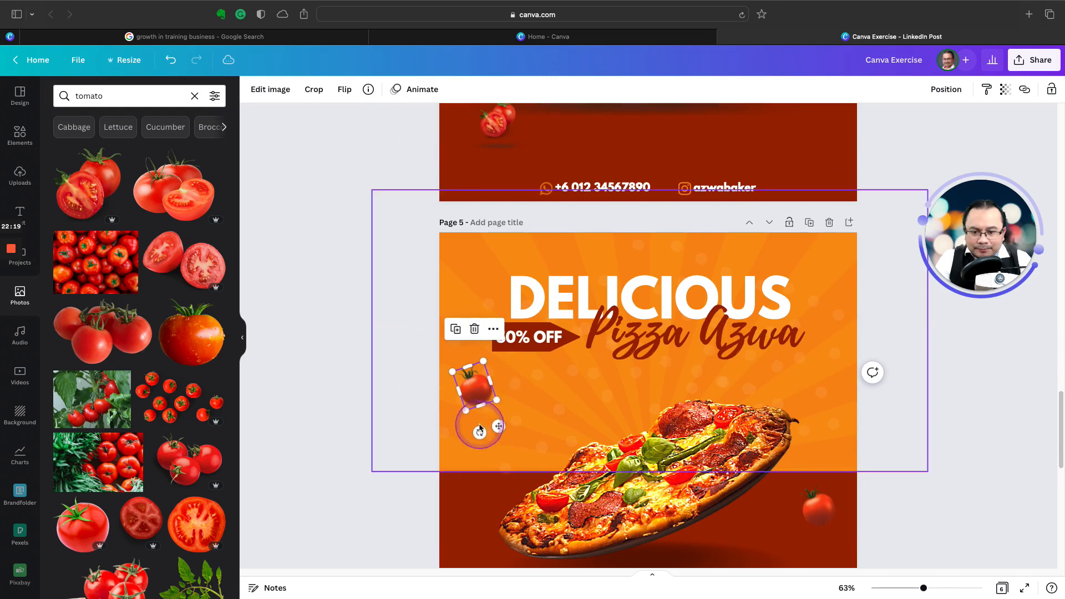
left_click_drag(479, 431, 438, 417)
left_click(381, 375)
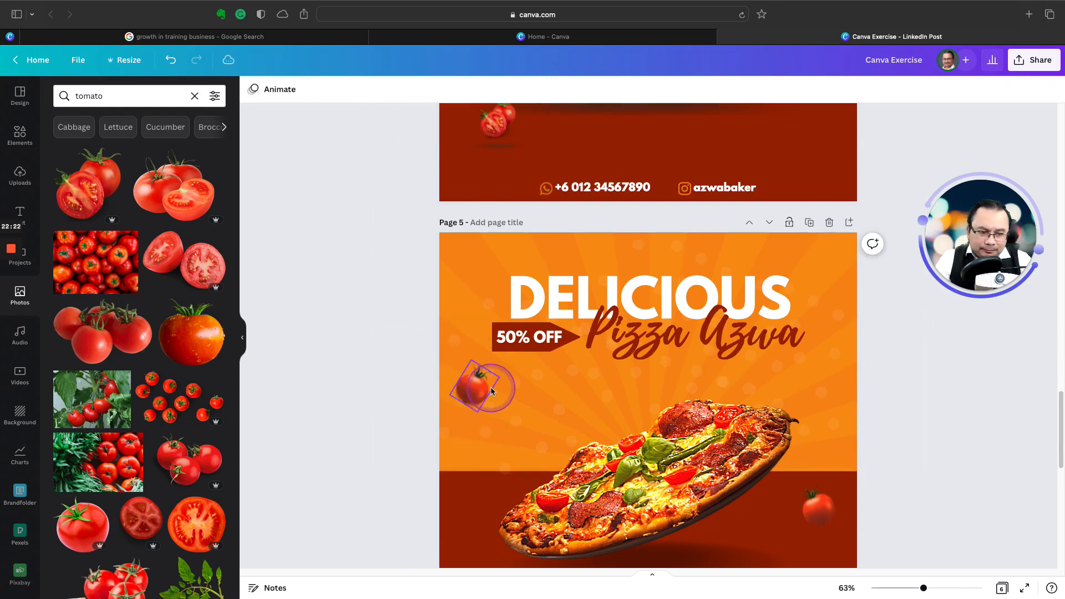
Step: Duplicate the pizza's shadow, shrink the copy to tomato width and place it beneath the tomato on the dark red area
scroll(421, 394, "down", 2)
left_click(469, 322)
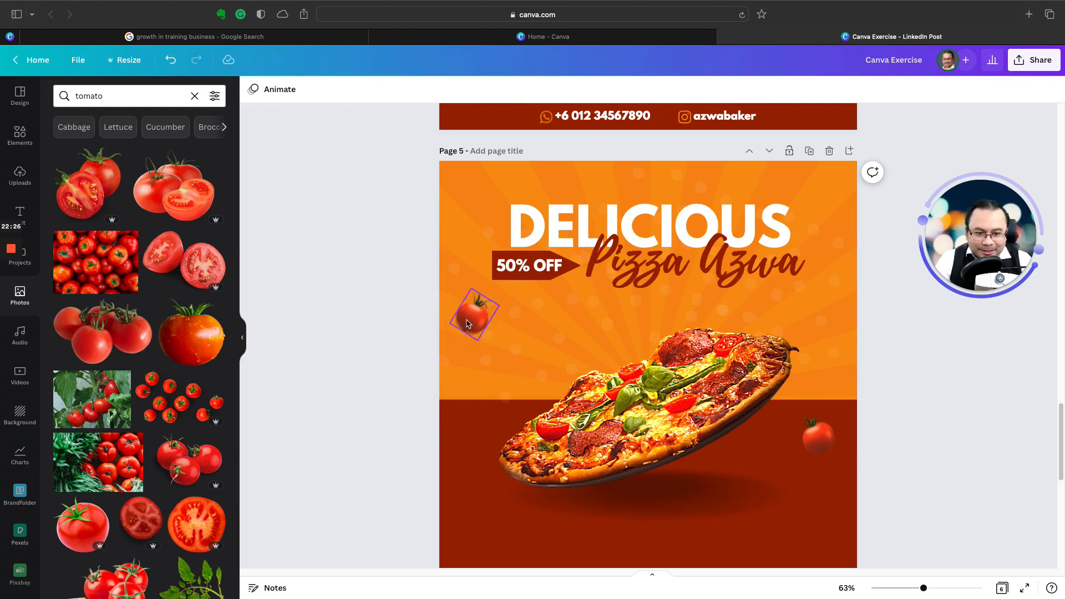
scroll(467, 323, "down", 1)
left_click(467, 324)
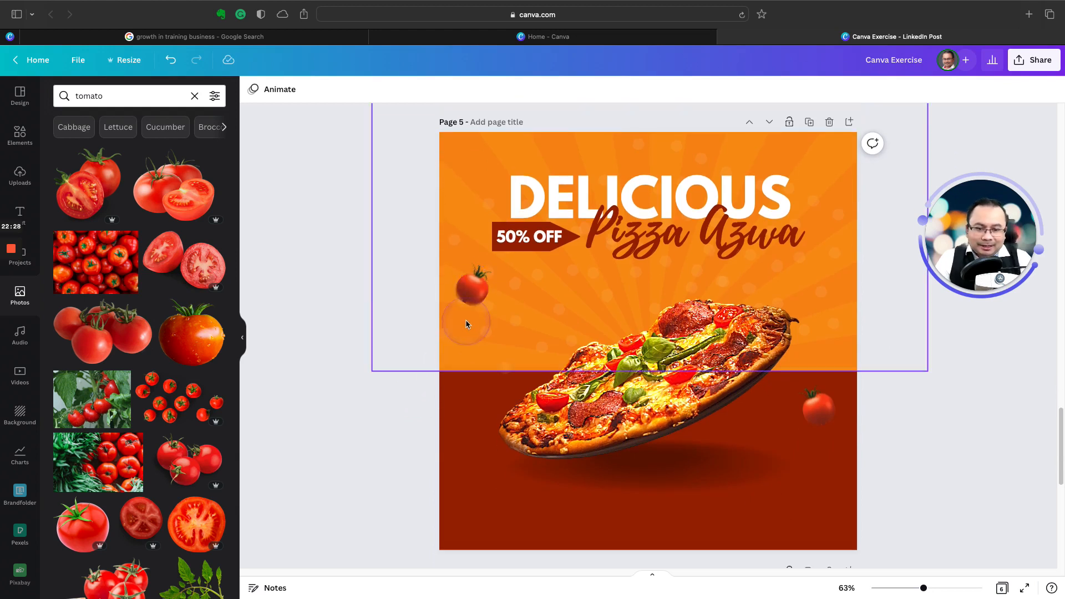
left_click(682, 484)
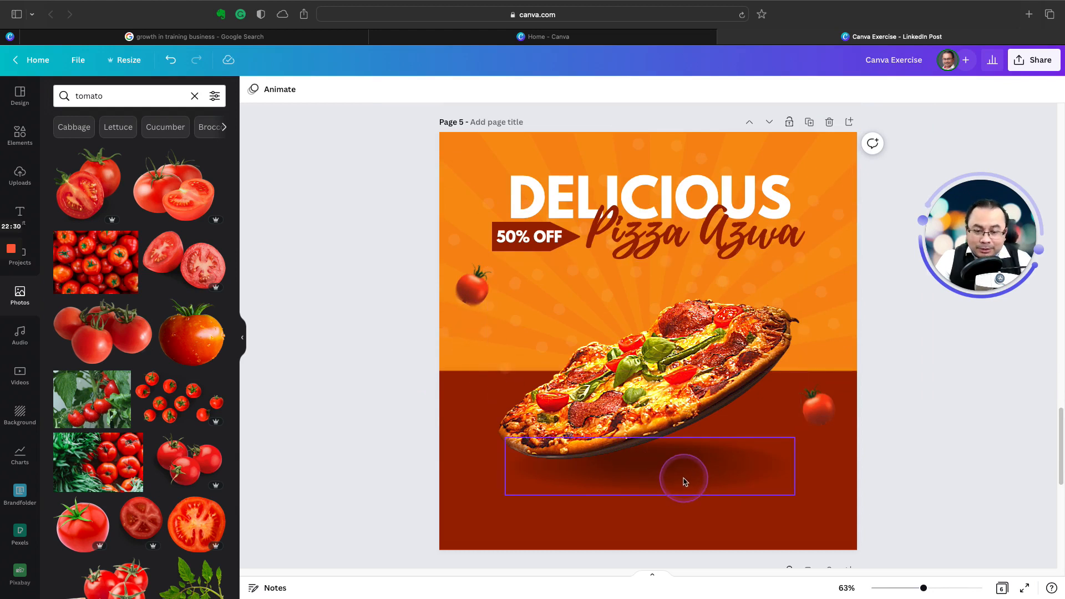
left_click(684, 480)
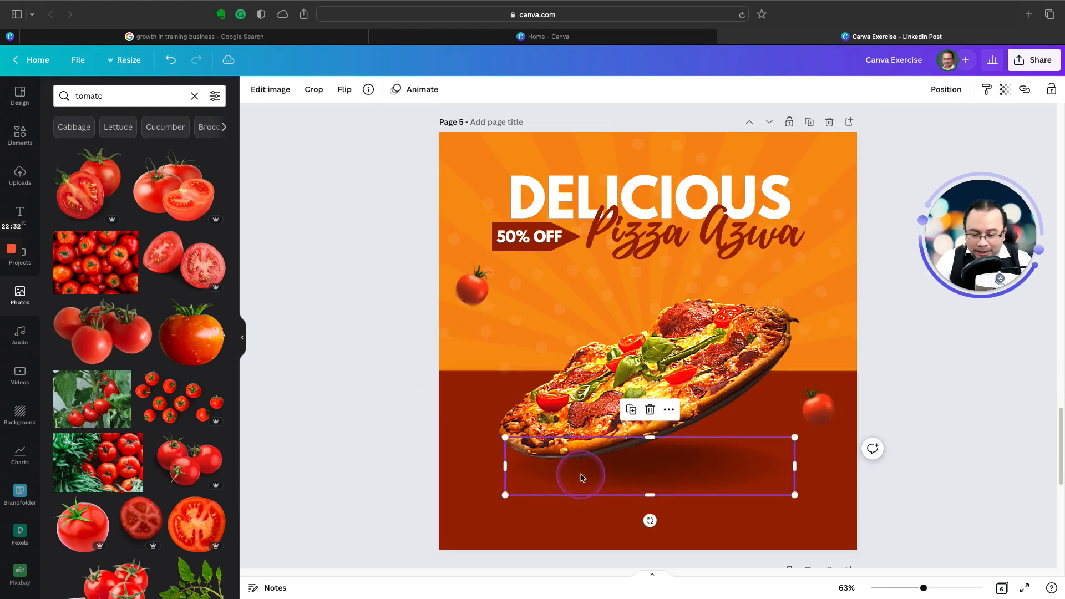
left_click_drag(612, 478, 618, 483)
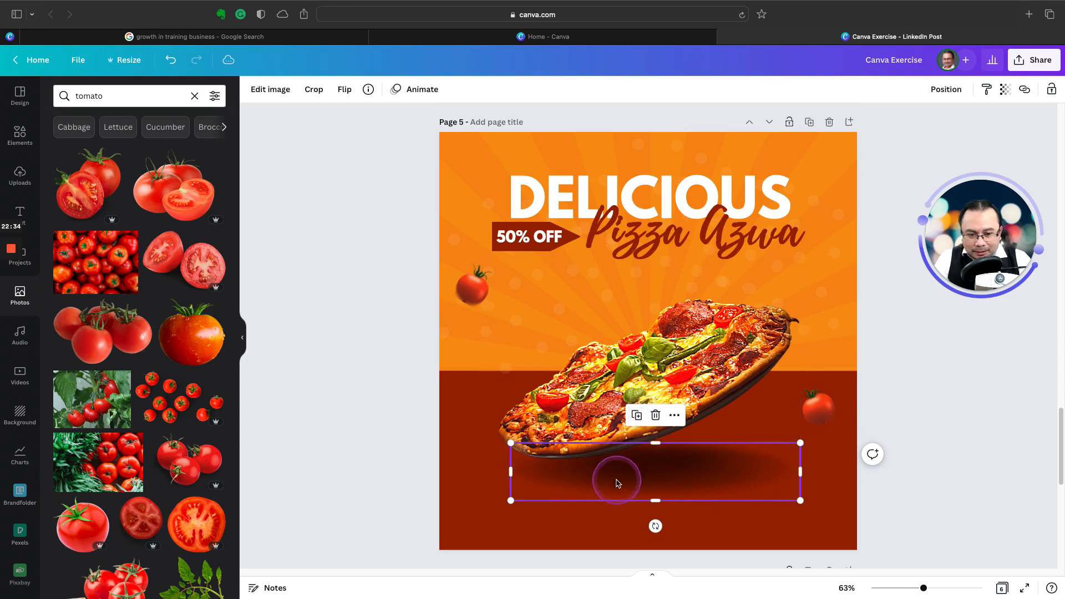
left_click_drag(511, 502, 836, 465)
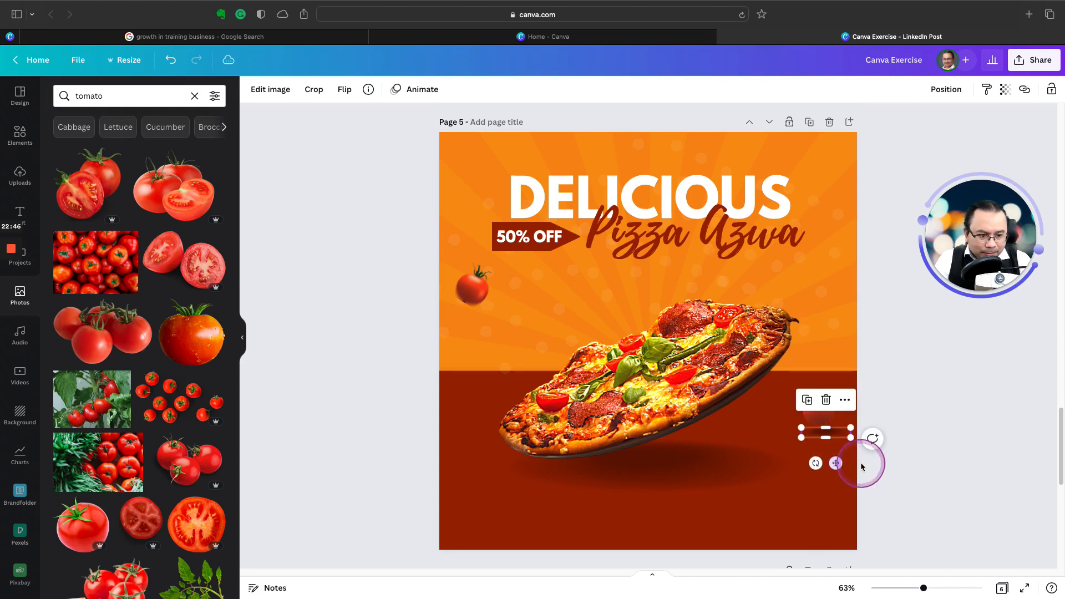
Step: Duplicate the small tomato shadow and place the copy below the floating tomato, near the dark red area's upper edge
left_click(807, 399)
left_click_drag(836, 468, 484, 415)
left_click(387, 378)
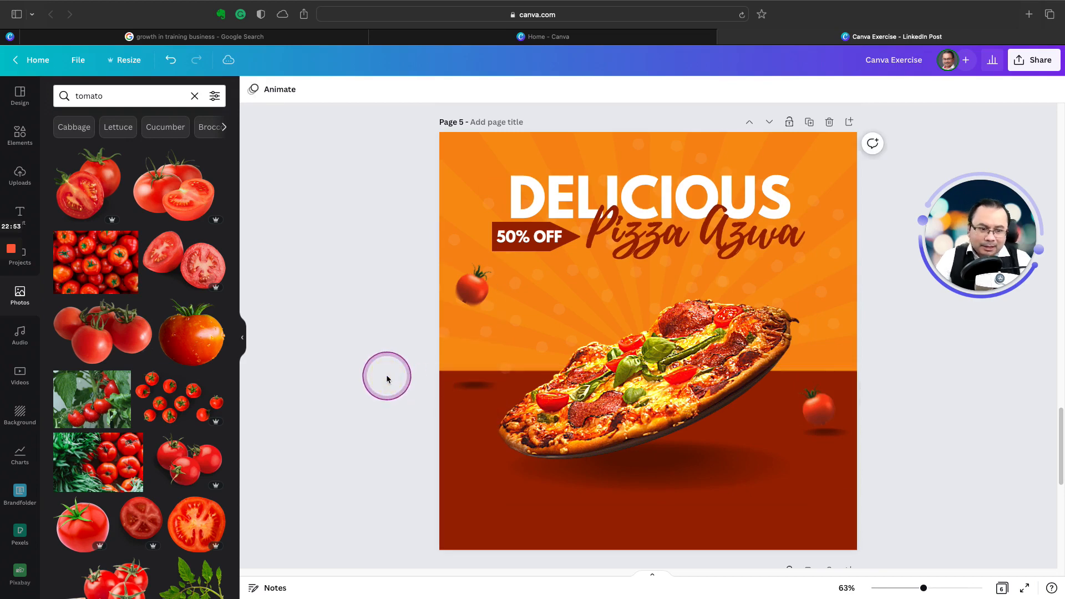
Step: Add the whole-and-halved tomato photo to page 5, shrink it and place it below the pizza's lower end on the dark red area
scroll(527, 288, "up", 5)
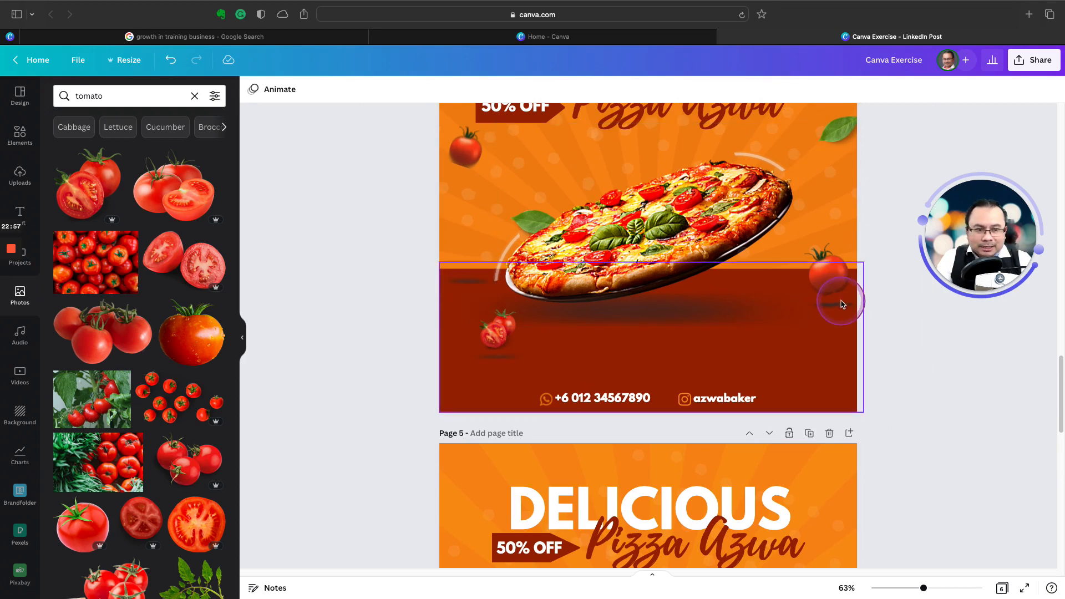
scroll(453, 360, "down", 5)
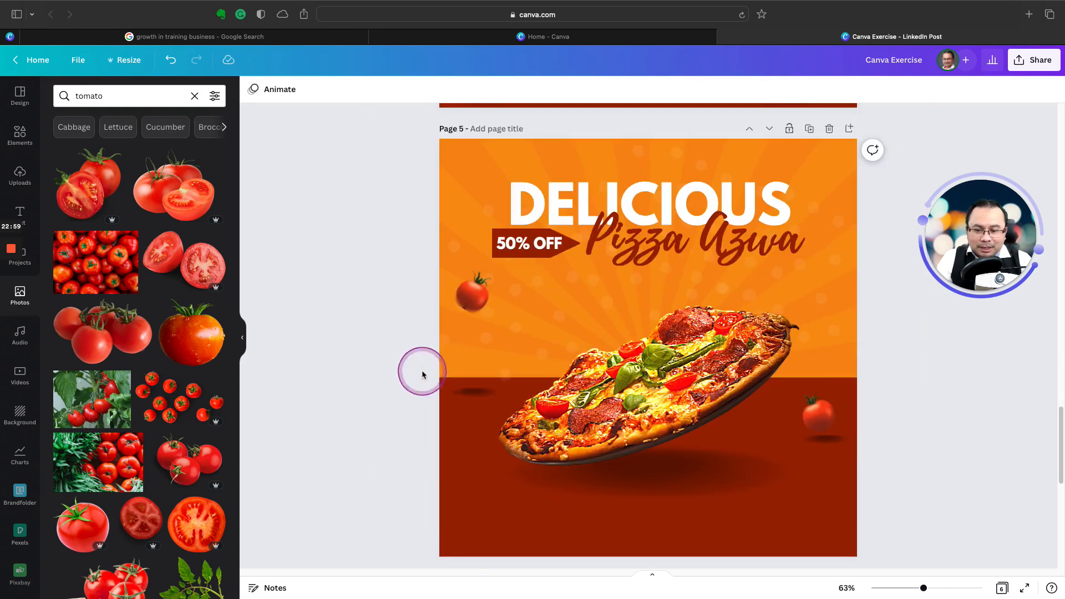
left_click(82, 206)
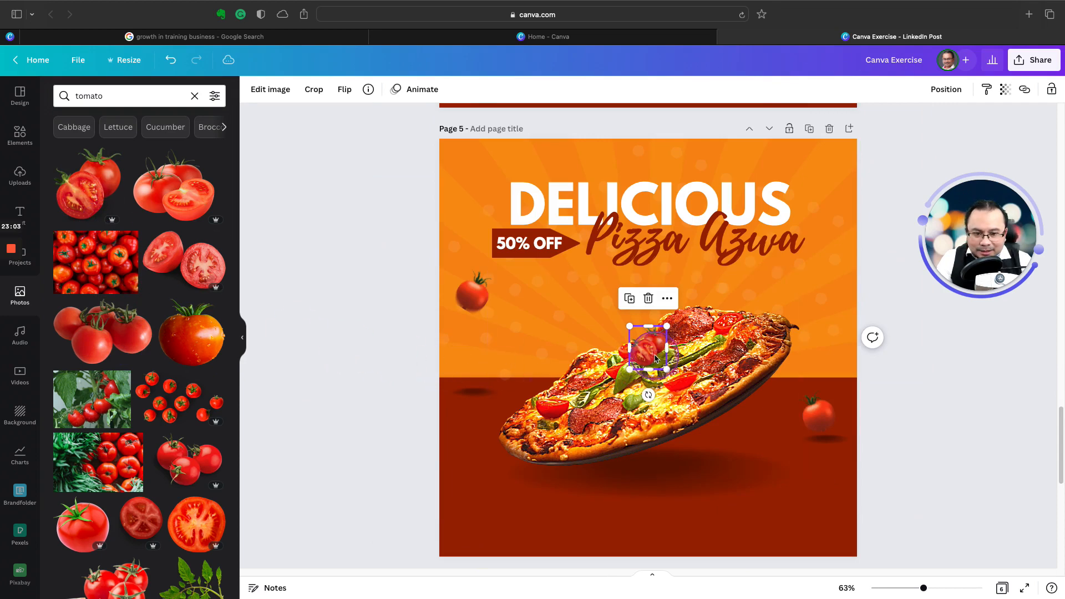
left_click_drag(655, 358, 498, 494)
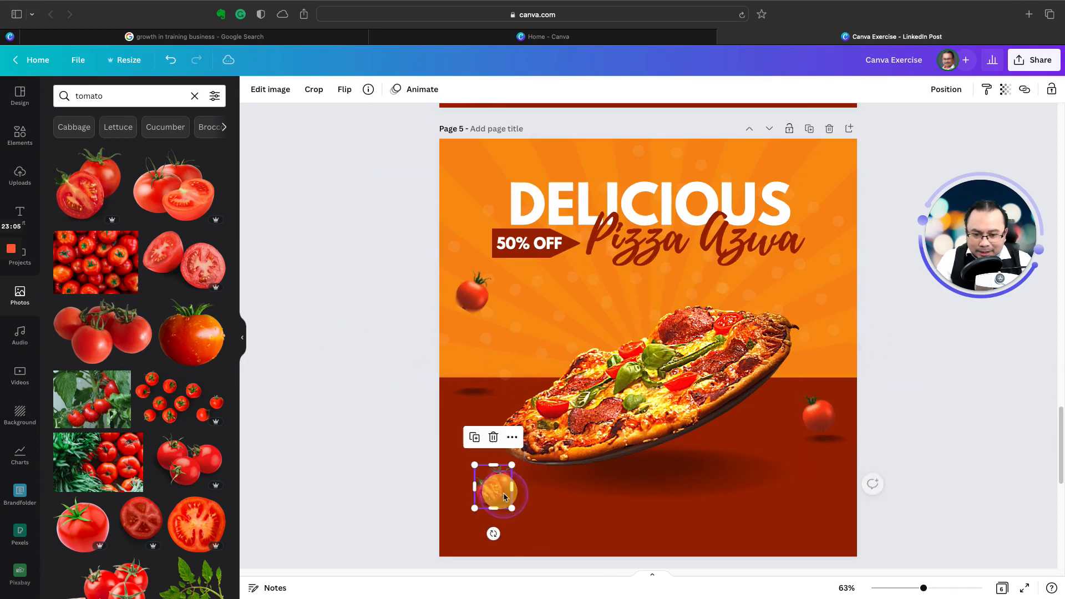
scroll(499, 472, "up", 5)
scroll(547, 379, "down", 6)
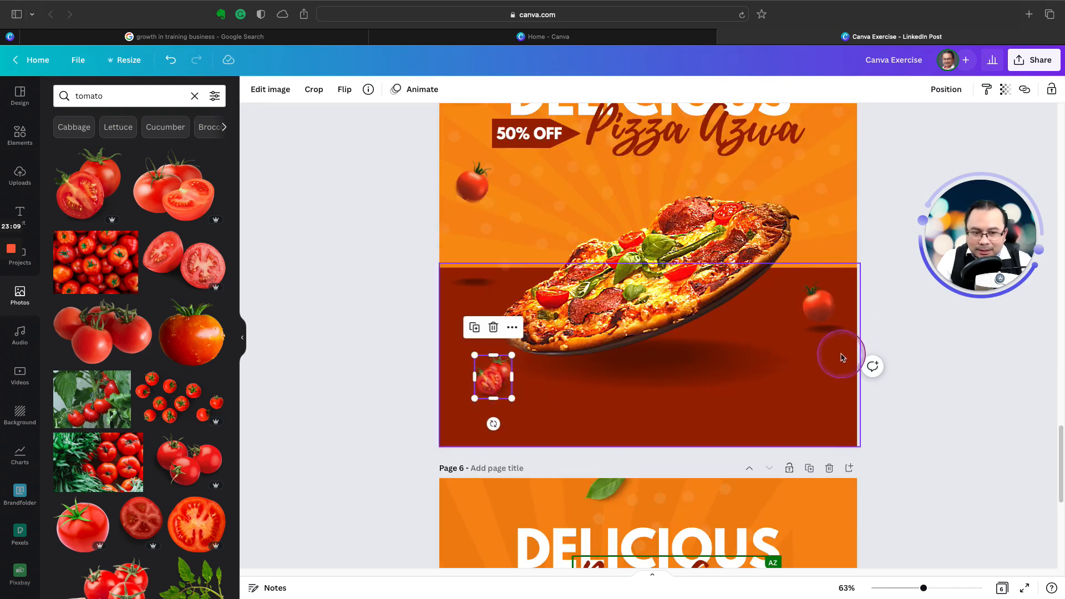
Step: Duplicate the small shadow of the tomato beside the pizza and place the copy beneath the halved tomato
left_click(835, 327)
left_click(810, 299)
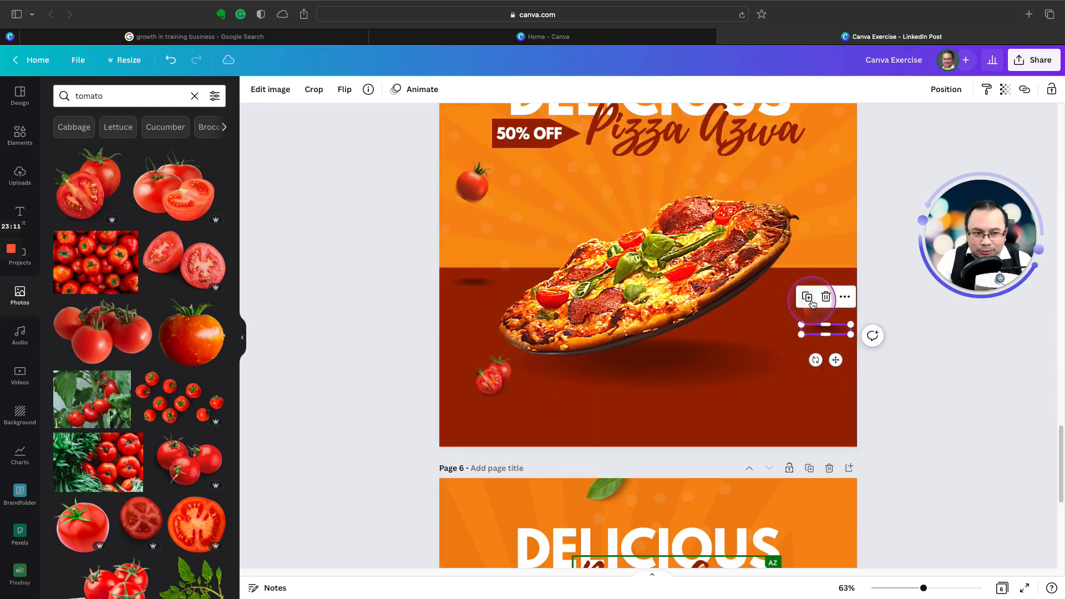
left_click(822, 338)
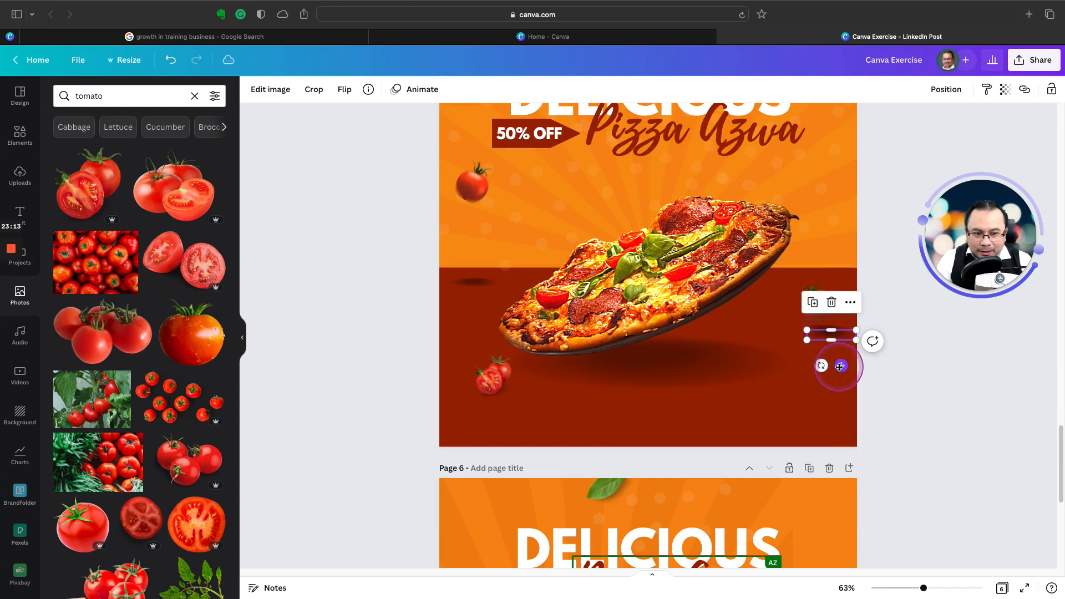
left_click_drag(828, 349, 507, 430)
left_click(924, 444)
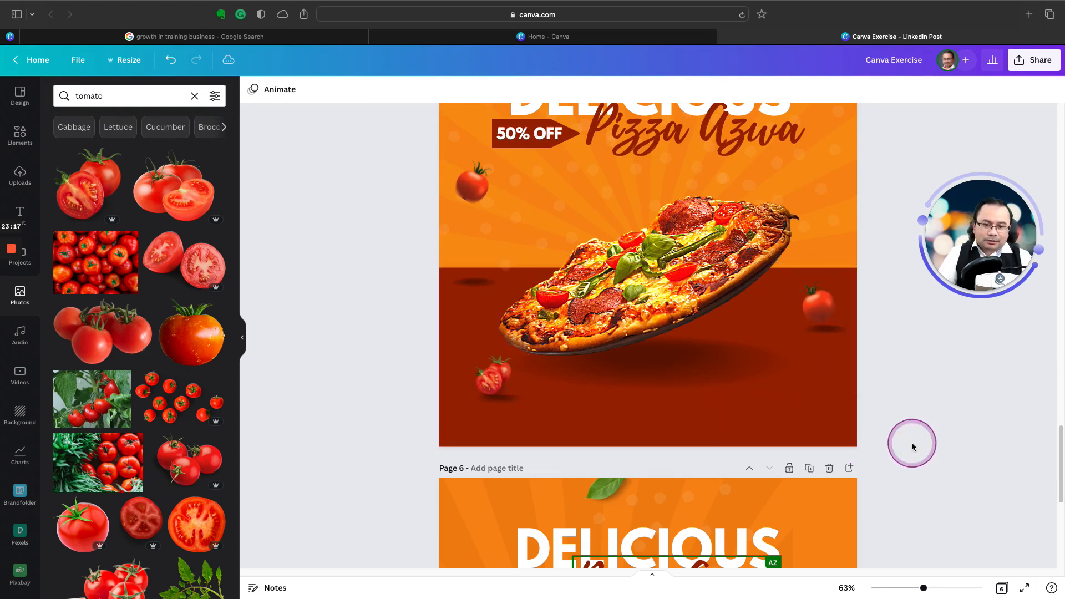
Step: Move the halved tomato slightly upward so it floats above its shadow
left_click(486, 387)
left_click(491, 379)
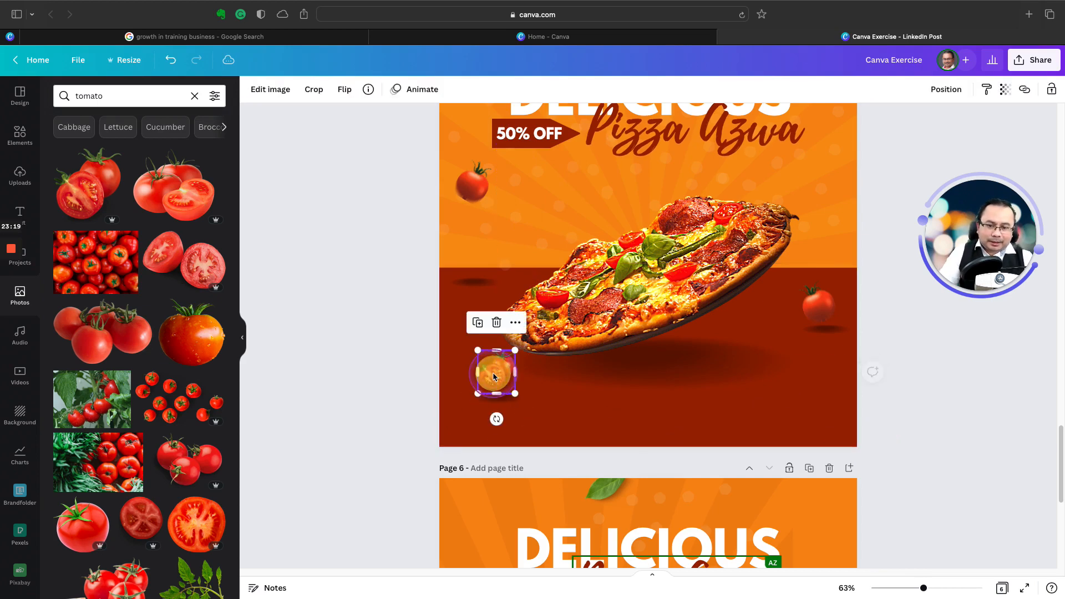
left_click(917, 425)
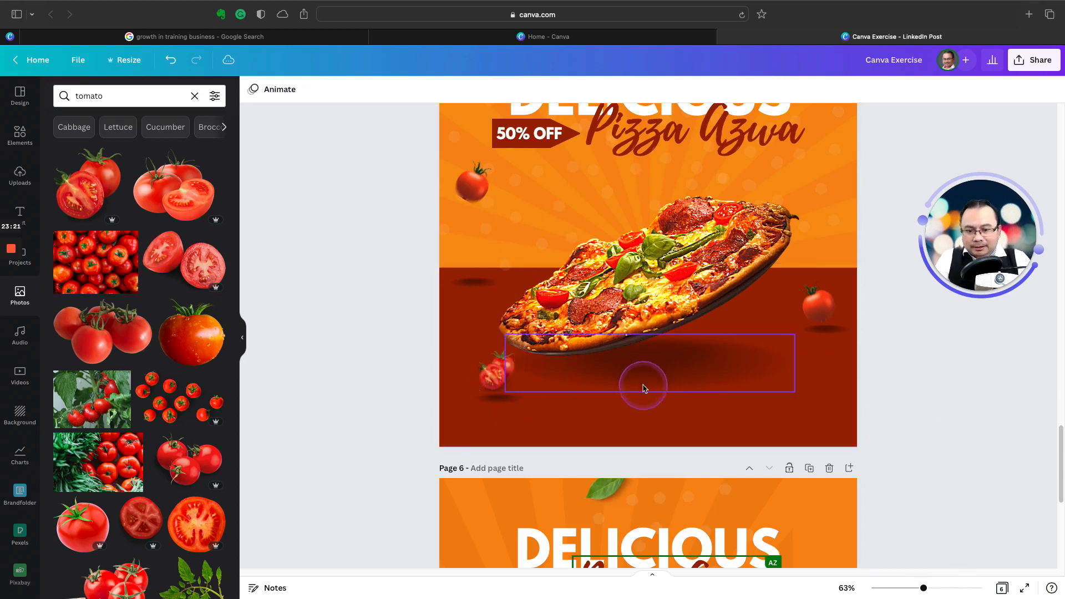
Step: Search the photo library for "leave"
scroll(643, 387, "up", 10)
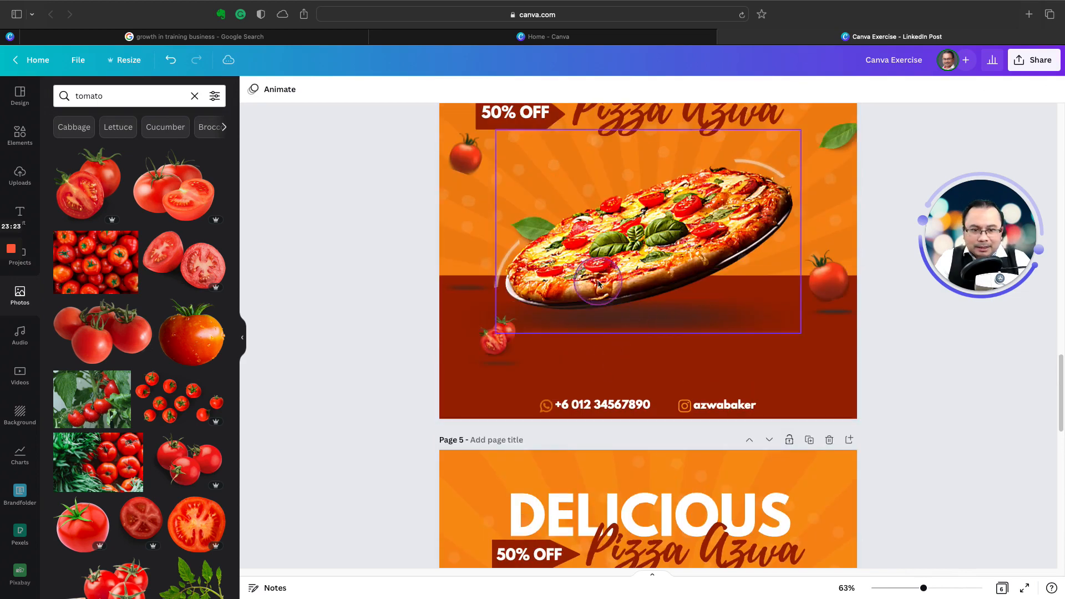
left_click(88, 94)
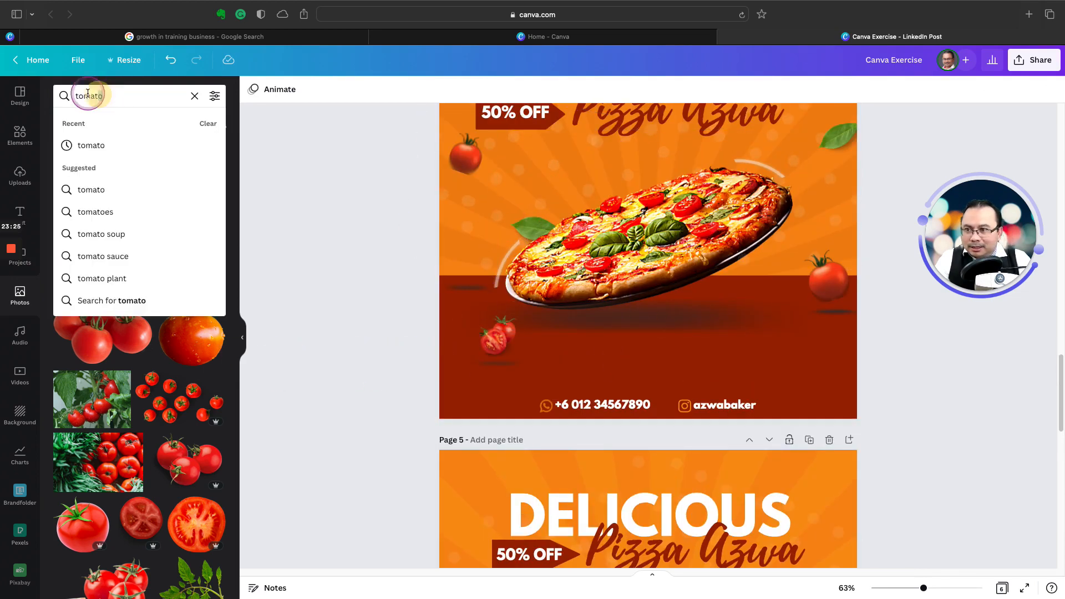
double_click(88, 95)
type("leave")
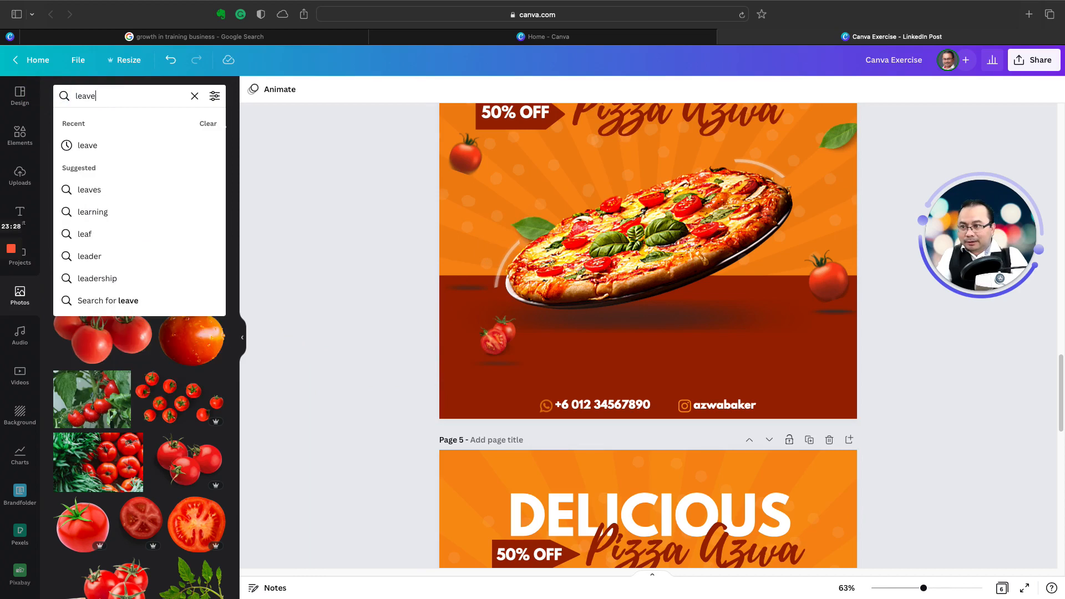
key("Return")
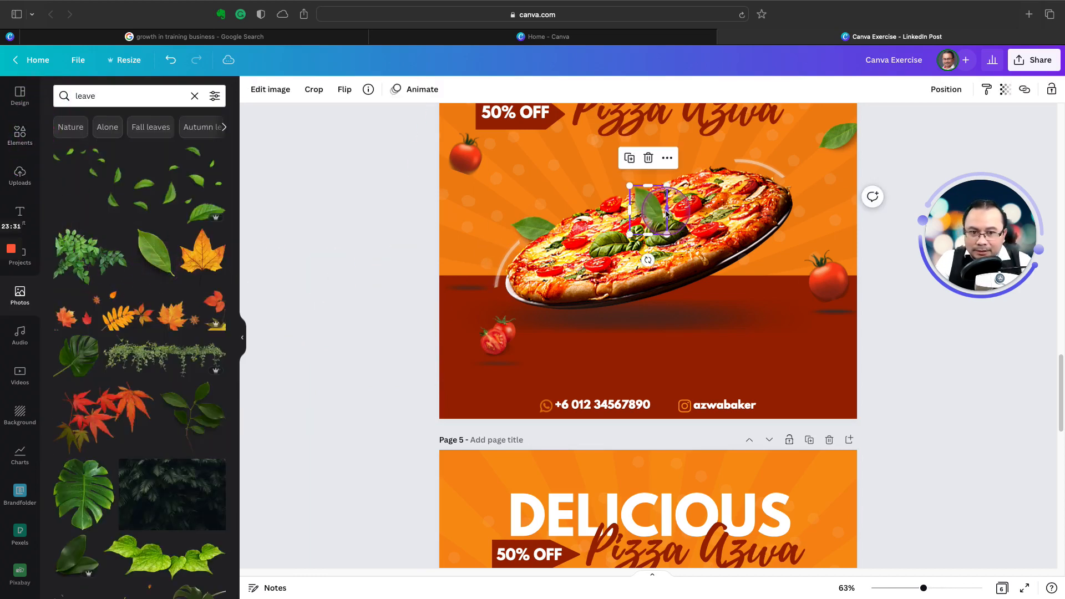
Step: Add the single green leaf photo to page 5 and place it tilted, partly beyond the poster's edge beside the Pizza Azwa lettering
scroll(646, 152, "down", 2)
left_click_drag(647, 153, 713, 424)
scroll(723, 392, "down", 4)
scroll(721, 377, "up", 7)
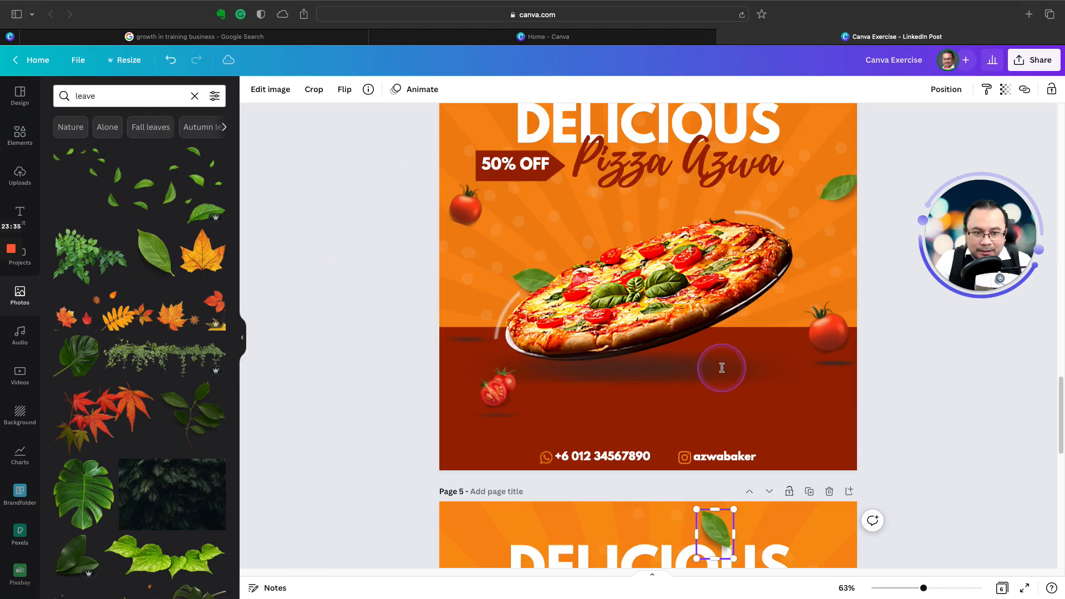
scroll(826, 352, "down", 6)
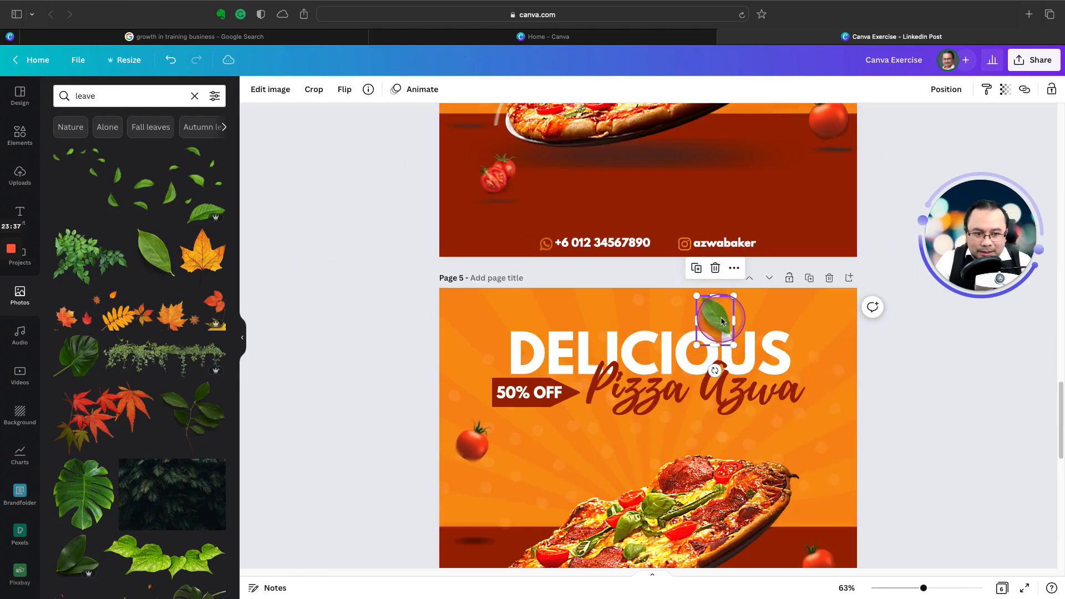
left_click_drag(732, 351, 850, 416)
left_click(888, 432)
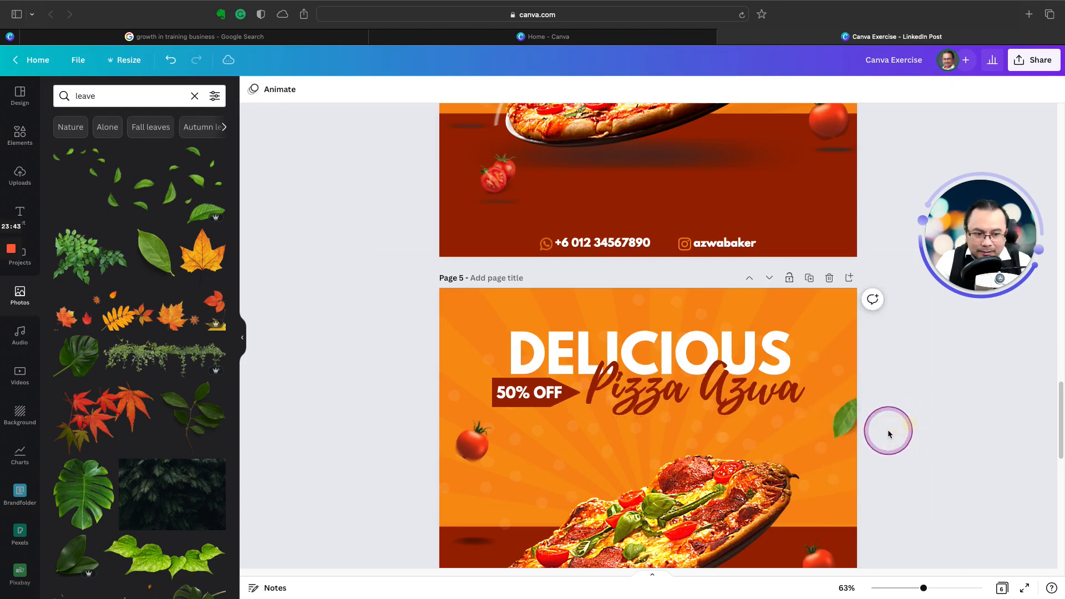
Step: Duplicate the tilted leaf and place the copy above the DELICIOUS heading, cut off by page 5's upper edge
scroll(865, 438, "up", 8)
scroll(809, 448, "up", 1)
scroll(808, 448, "down", 5)
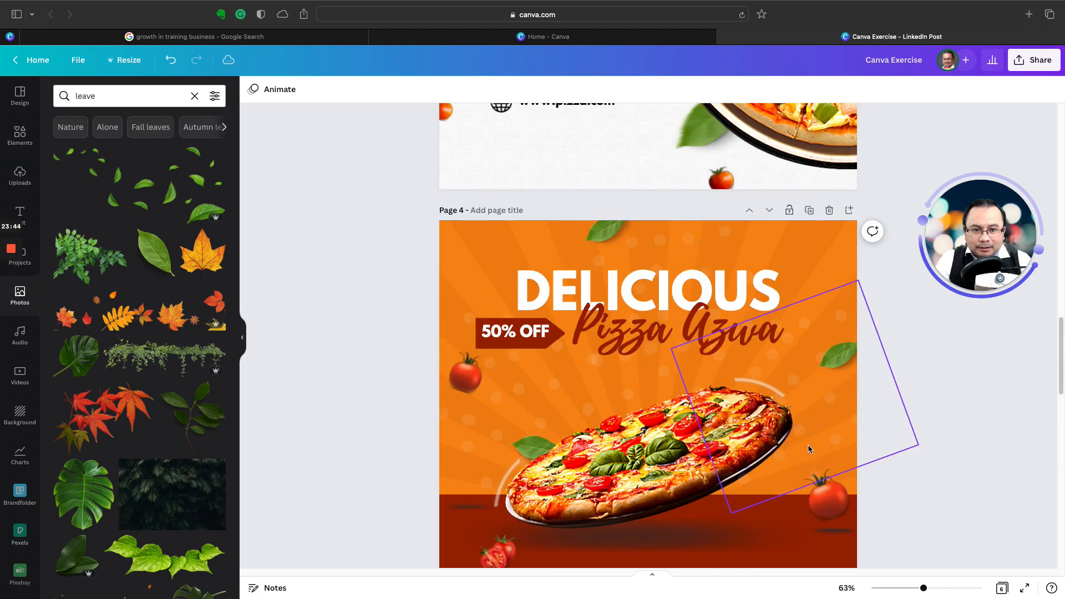
scroll(812, 448, "up", 4)
scroll(816, 448, "down", 3)
scroll(819, 448, "down", 1)
left_click(841, 430)
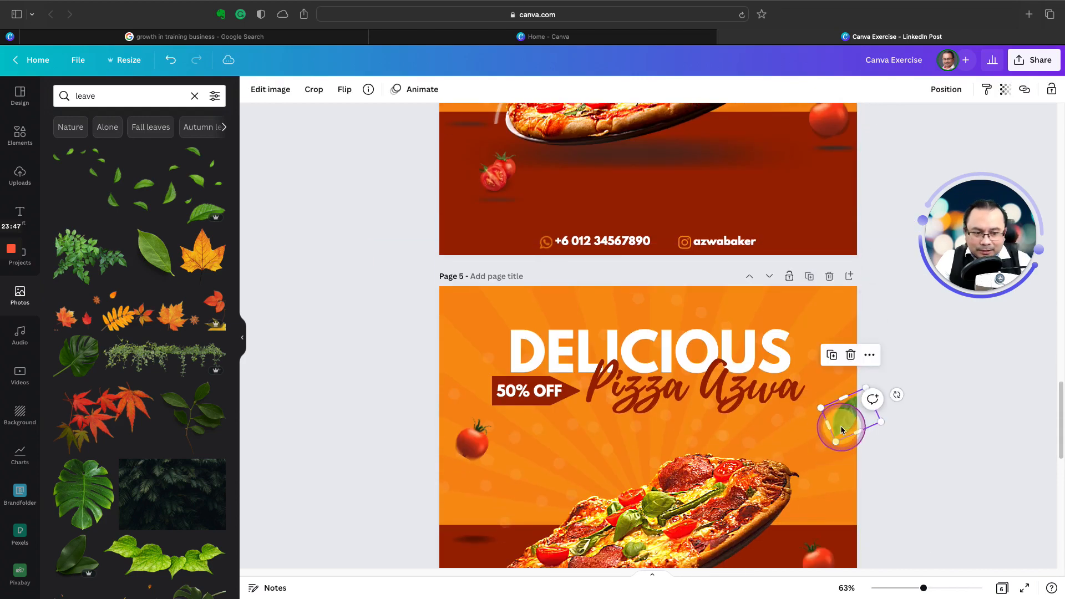
left_click_drag(842, 430, 577, 308)
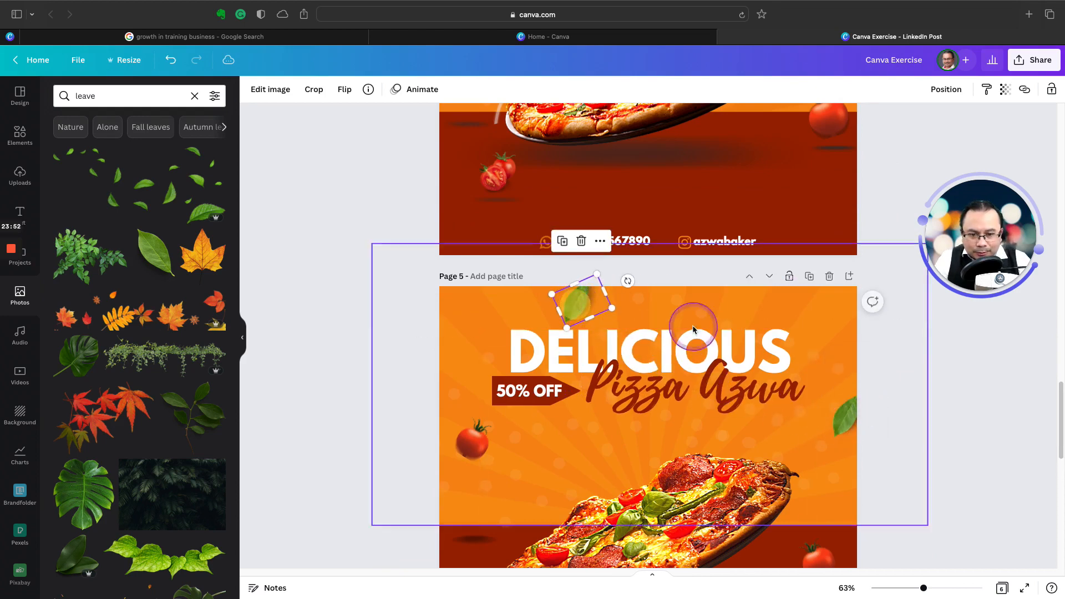
left_click(951, 436)
Step: Duplicate the edge leaf, rotate the copy to lie nearly flat over the pizza's lower end, and enlarge it to about 123 by 161
scroll(777, 438, "up", 2)
scroll(638, 420, "up", 2)
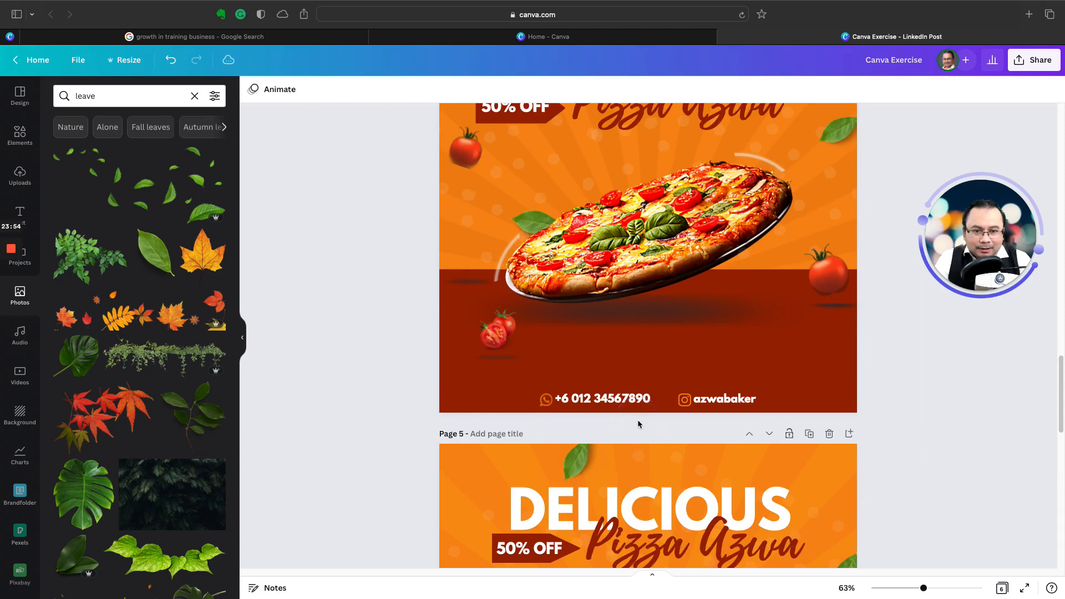
scroll(637, 420, "down", 3)
scroll(638, 420, "down", 1)
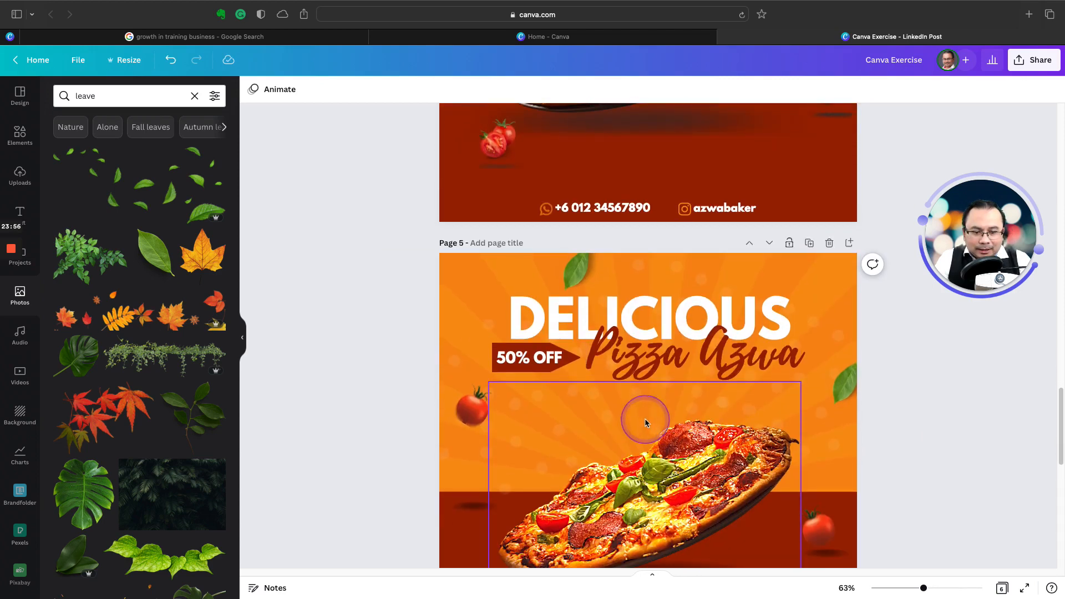
left_click(843, 383)
left_click(832, 321)
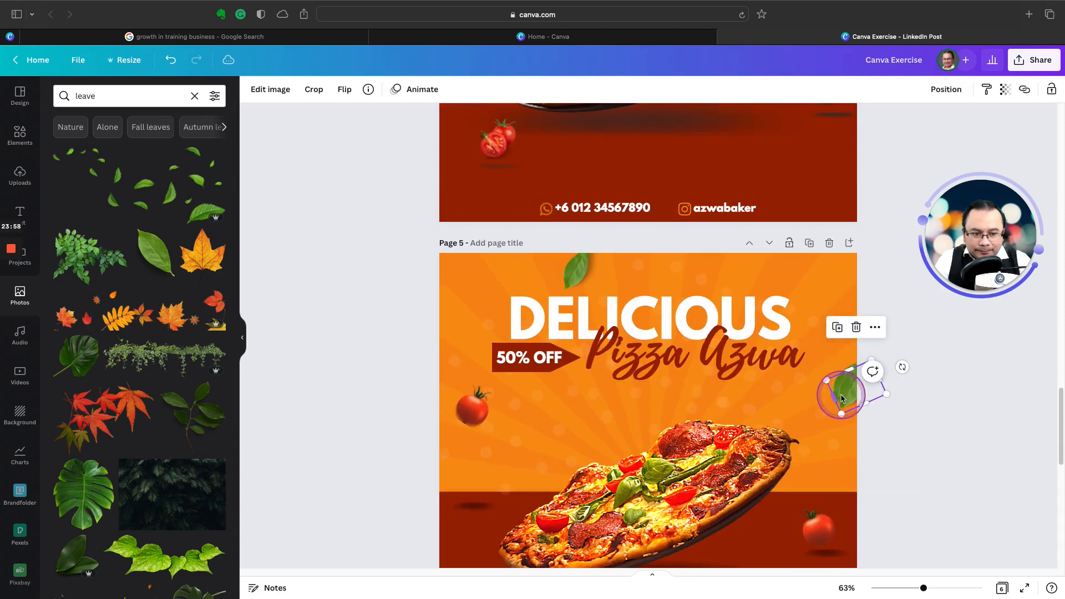
left_click_drag(842, 387, 581, 511)
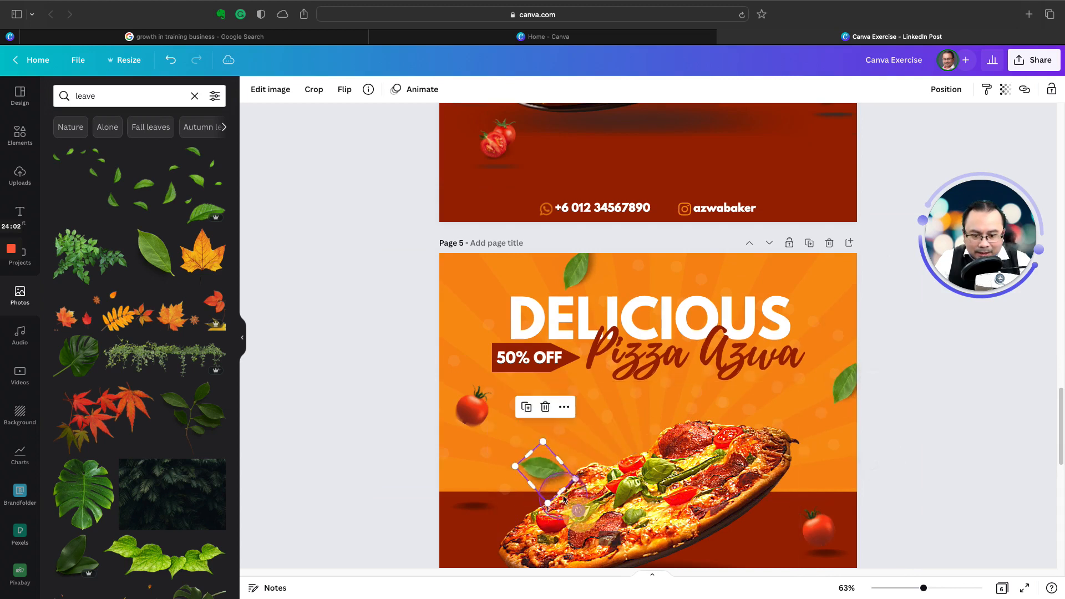
left_click_drag(546, 475, 551, 503)
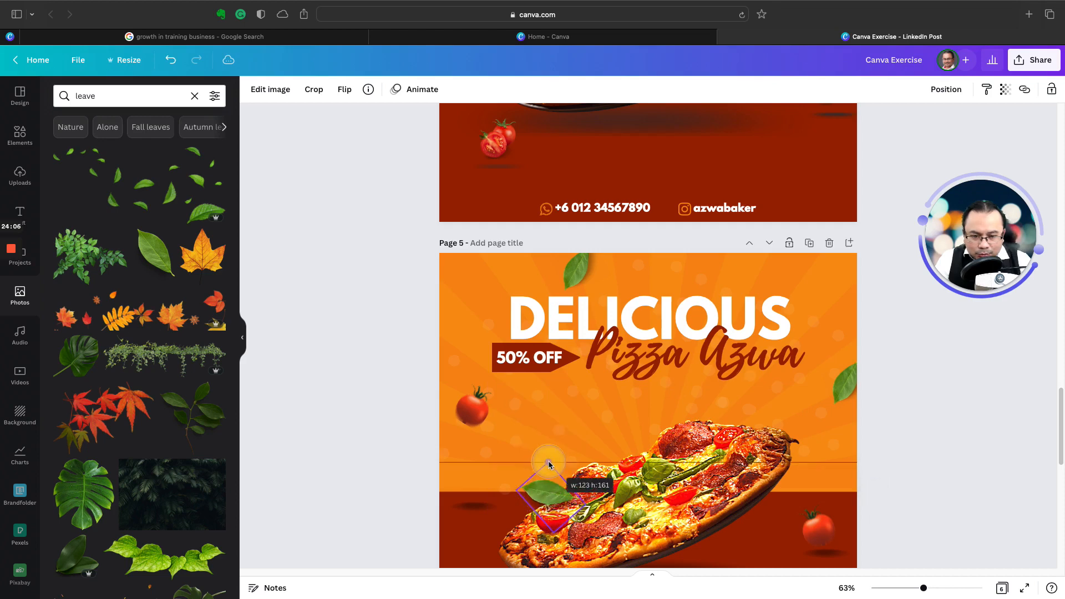
left_click_drag(550, 501, 548, 494)
Step: Send the leaf over the pizza's lower end backward so it sits behind the pizza
right_click(548, 495)
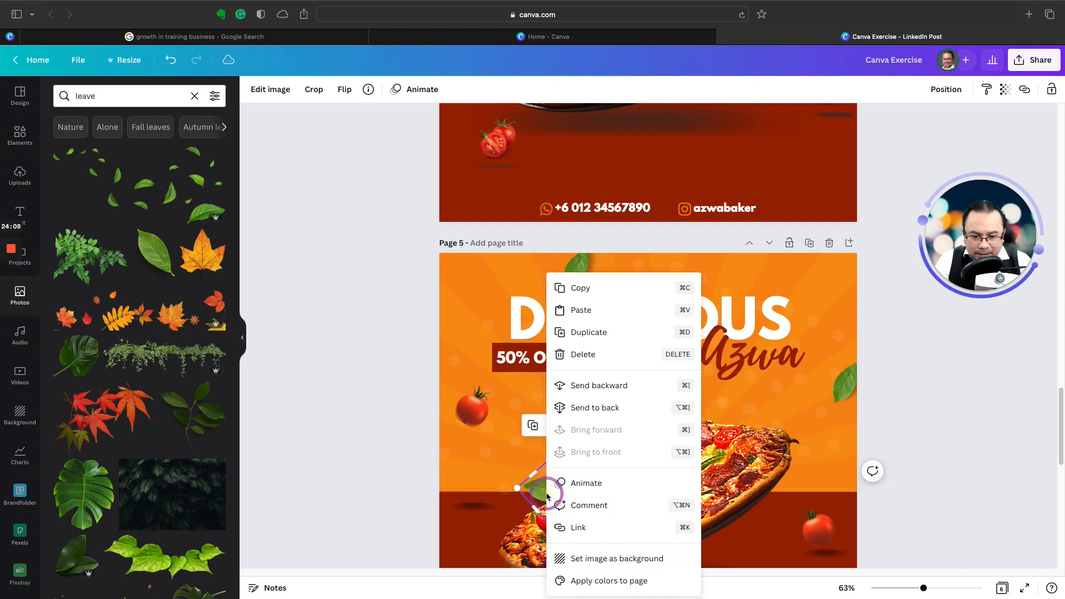
left_click(583, 384)
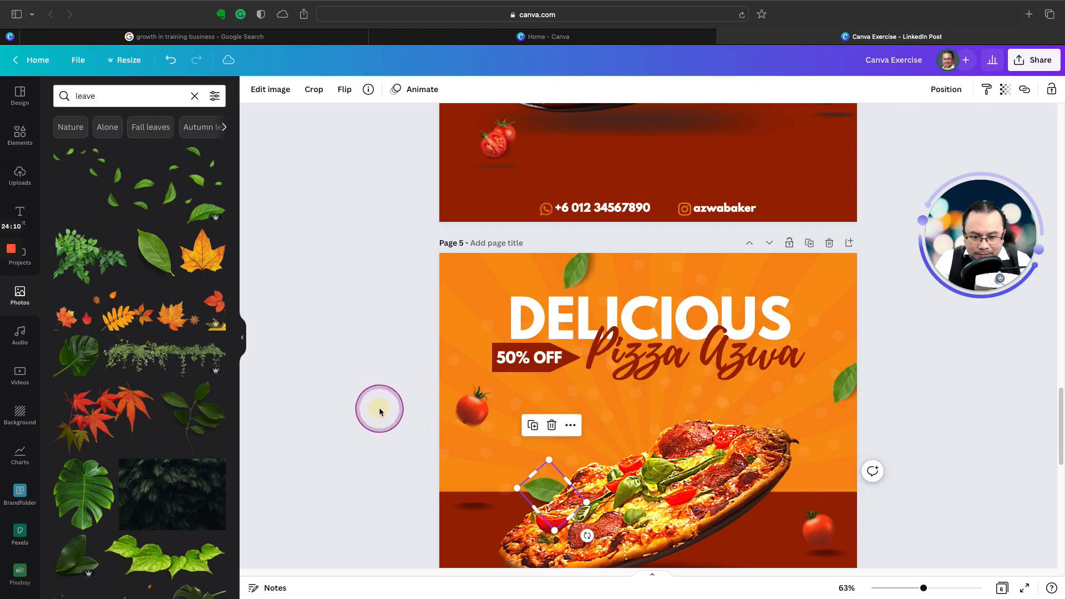
left_click(387, 445)
Step: Compare page 5 with page 4, examining the curved white accent lines around page 4's pizza
scroll(387, 444, "down", 1)
scroll(387, 445, "up", 3)
scroll(391, 447, "up", 1)
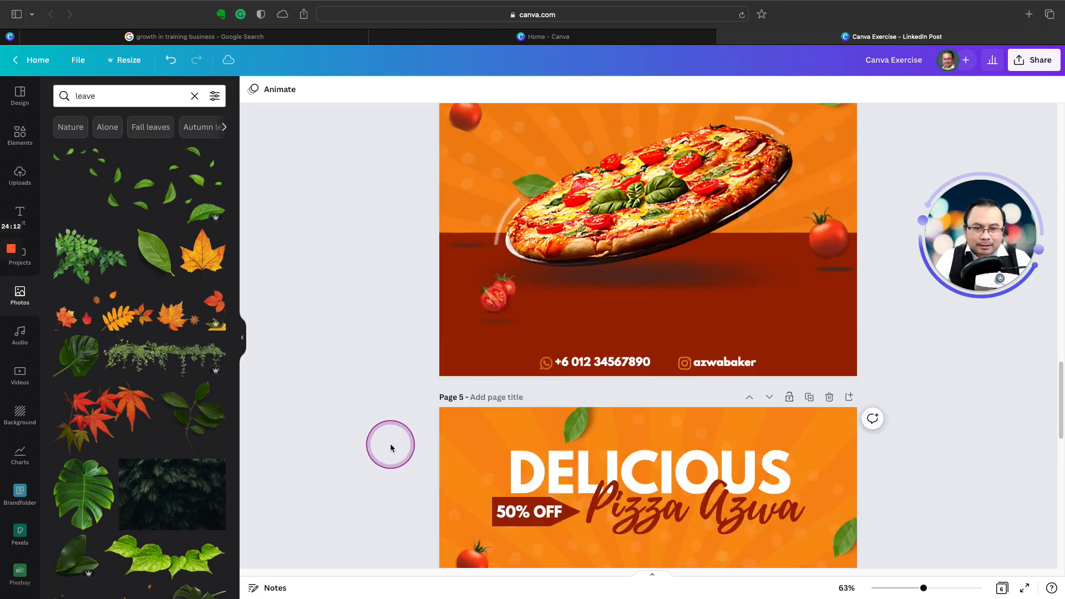
scroll(391, 447, "down", 2)
scroll(391, 445, "down", 3)
left_click(391, 444)
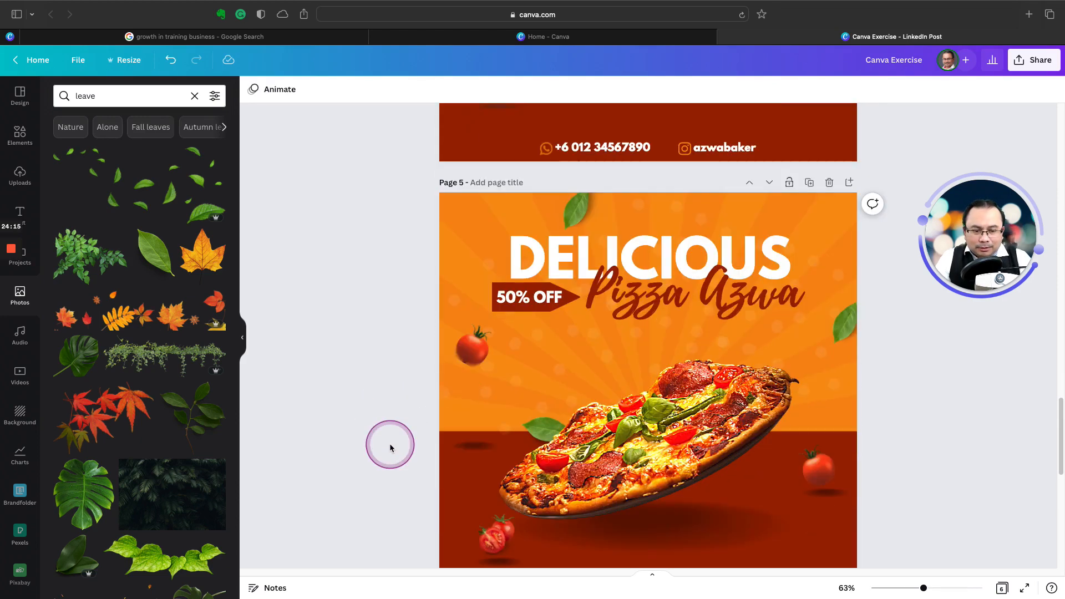
scroll(390, 443, "down", 1)
scroll(389, 444, "up", 4)
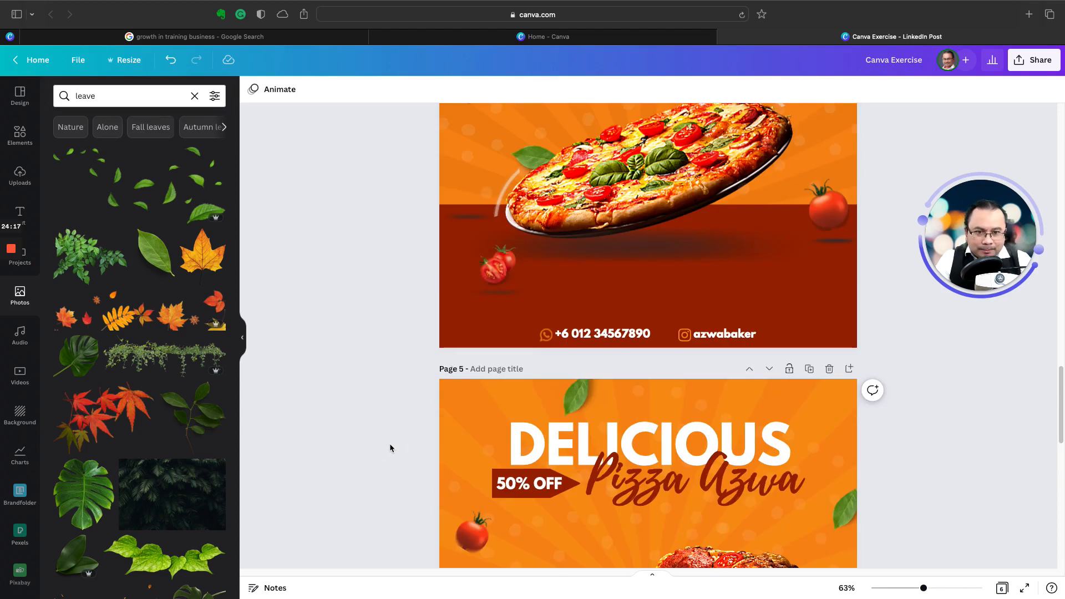
left_click(412, 402)
left_click(499, 203)
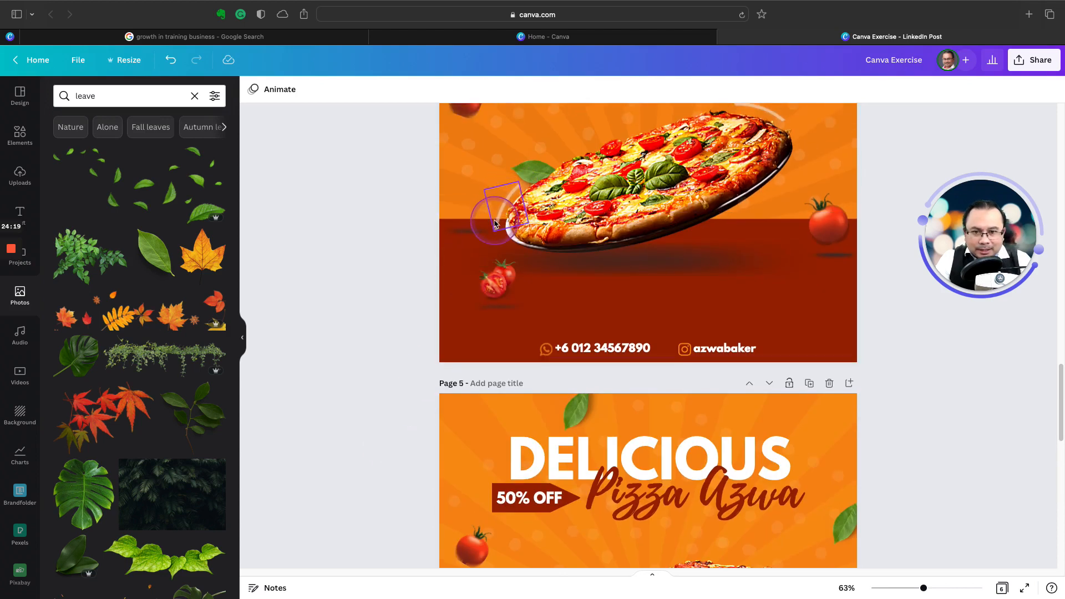
scroll(716, 278, "up", 1)
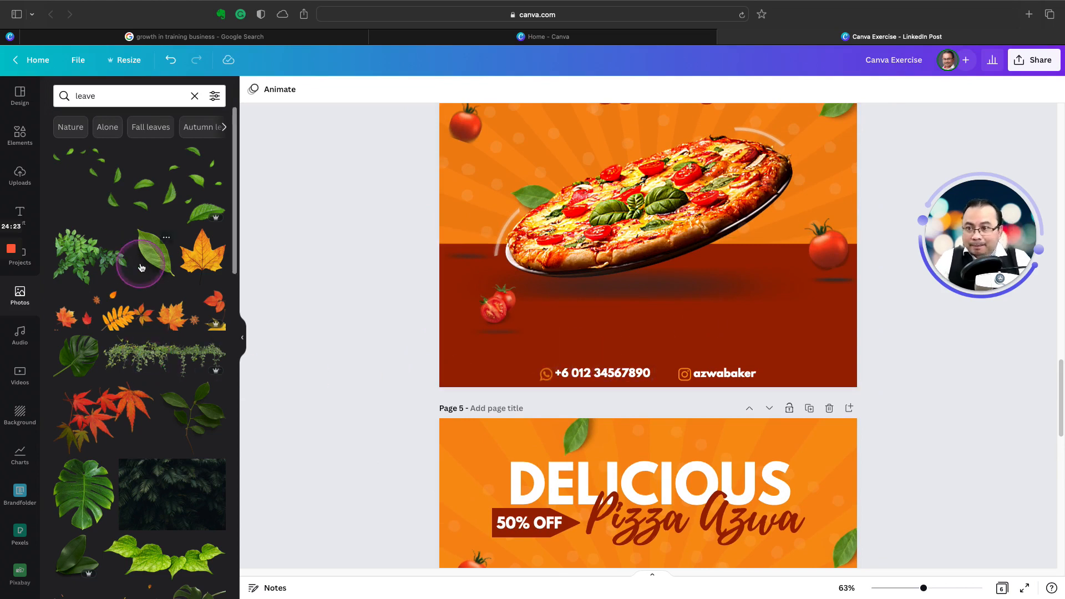
Step: Search the elements library for "circle" and show all matching graphics
left_click(195, 96)
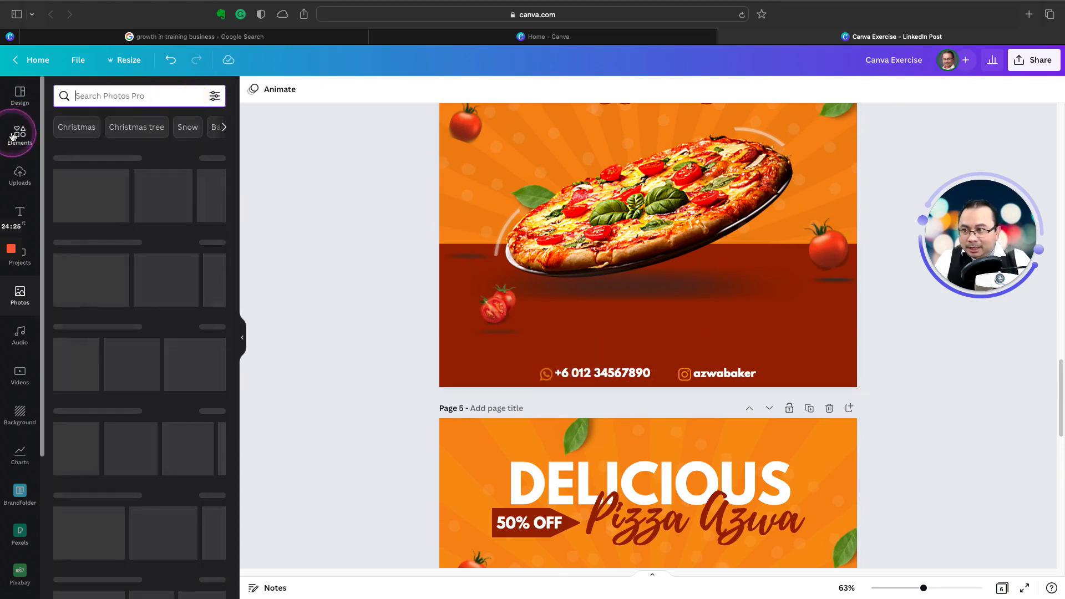
left_click(20, 135)
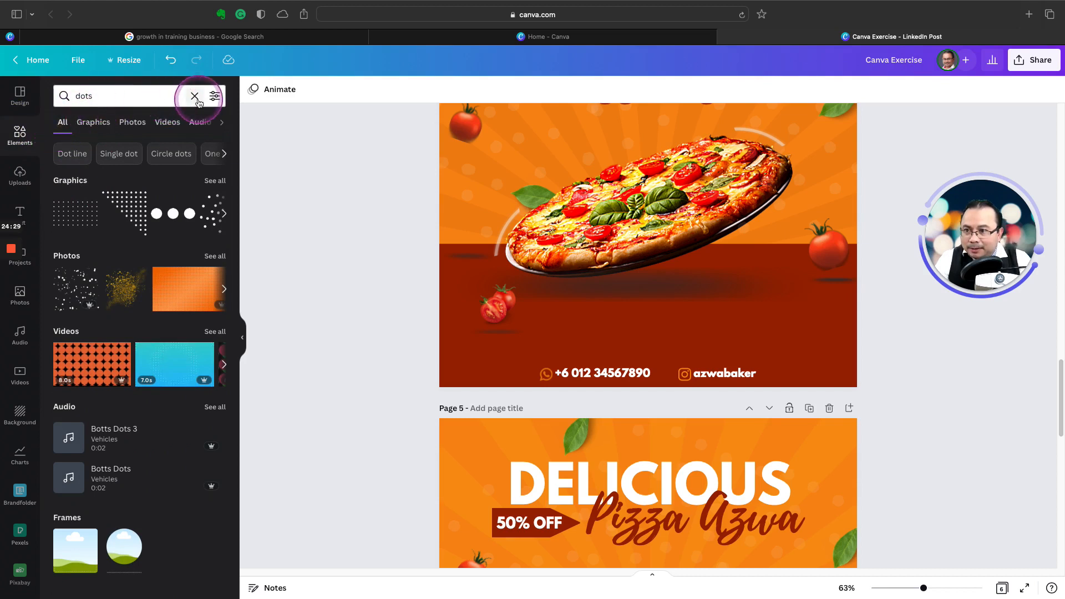
left_click(194, 96)
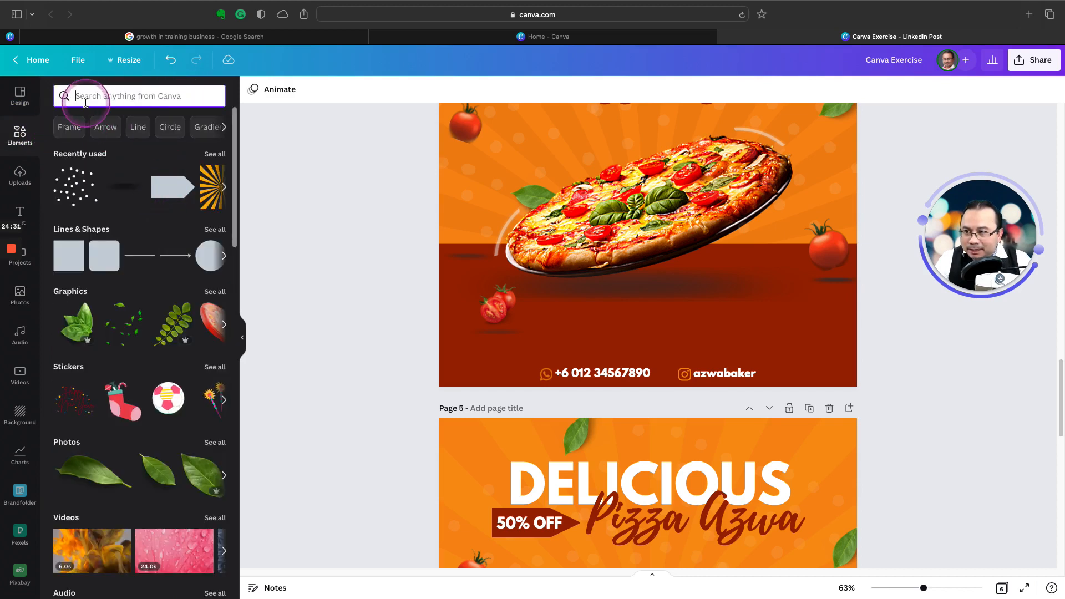
type("c")
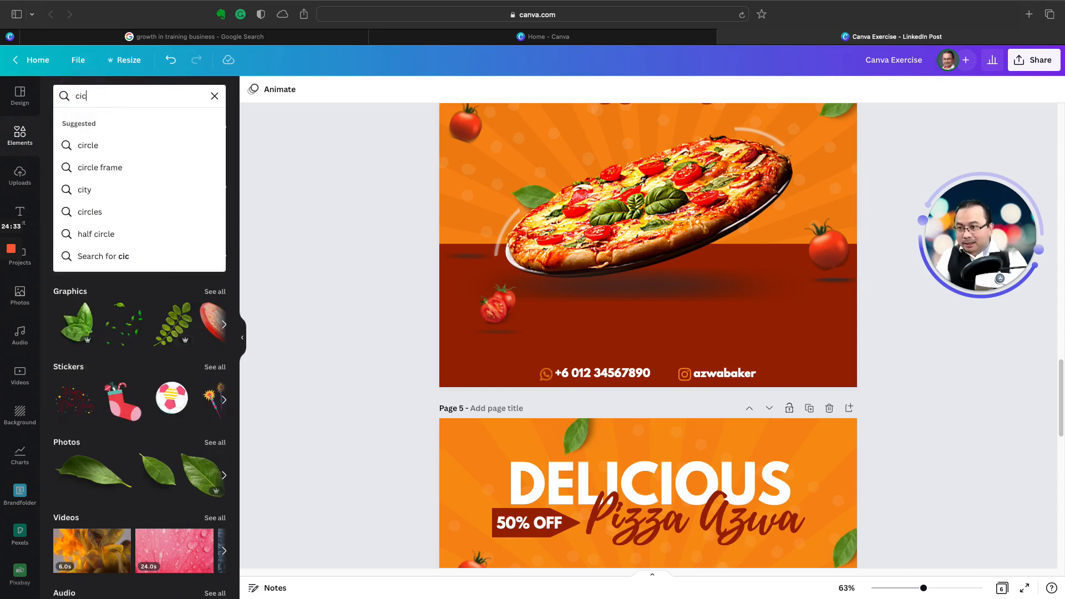
type("ircle")
key("Return")
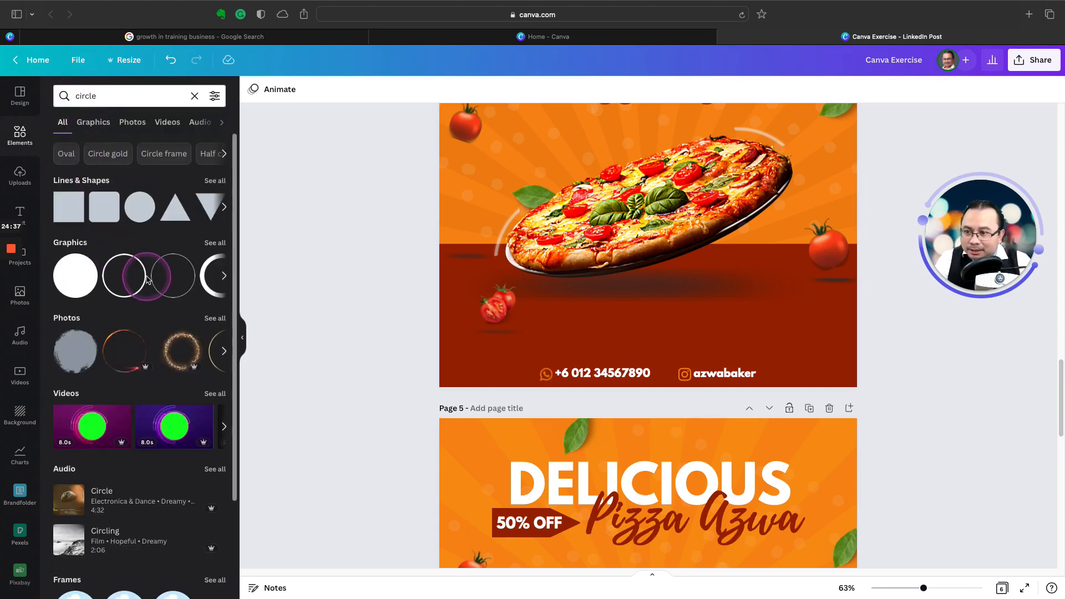
left_click(215, 243)
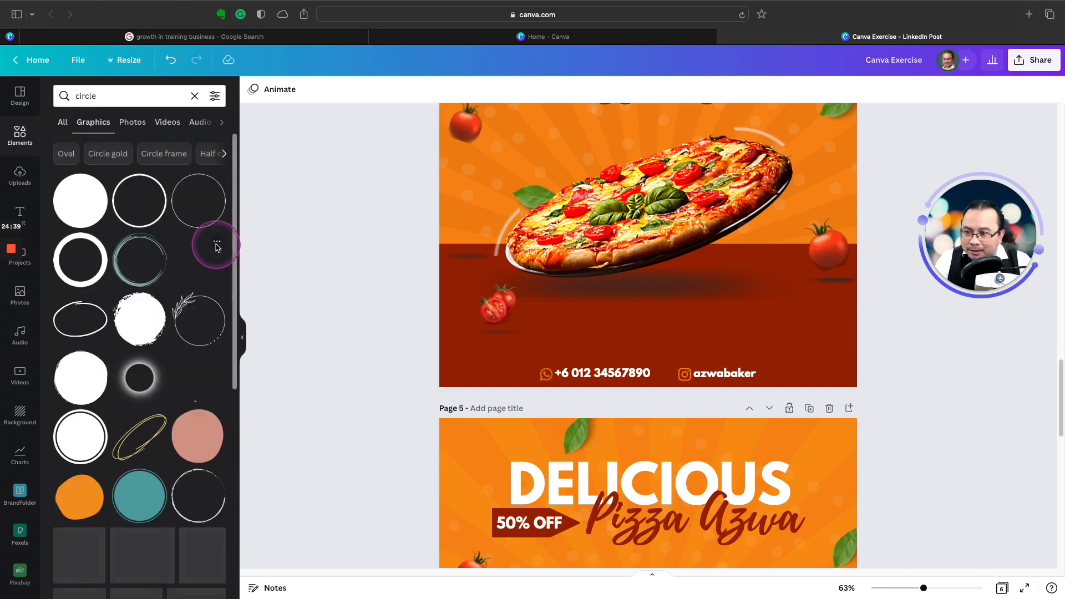
scroll(207, 327, "down", 5)
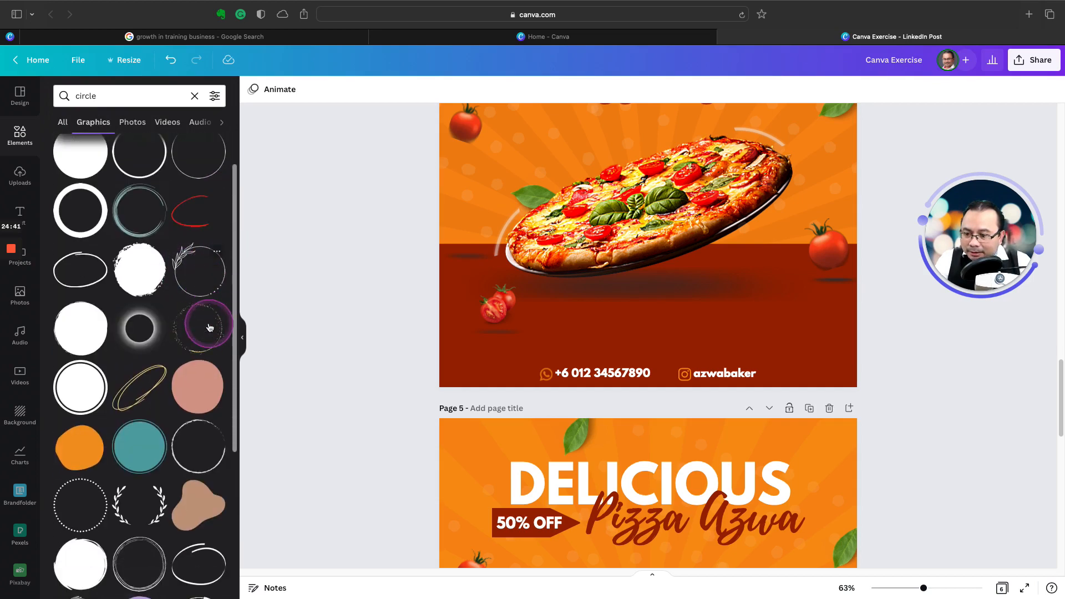
scroll(210, 328, "up", 5)
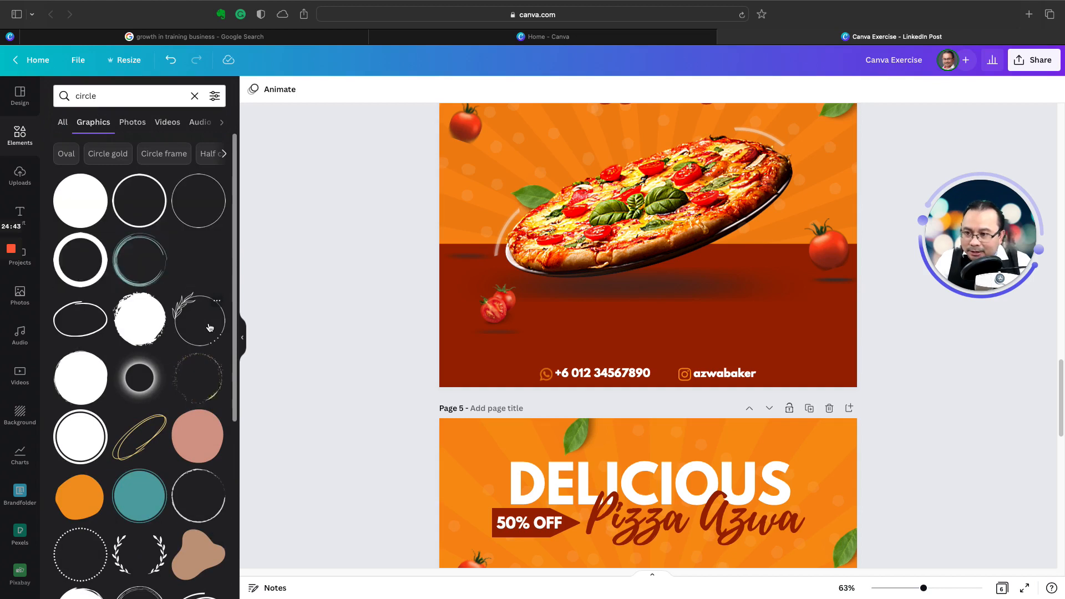
Step: Add the thin circle outline graphic to page 5 and place it beside the pizza's lower end, next to the leaf
left_click(141, 203)
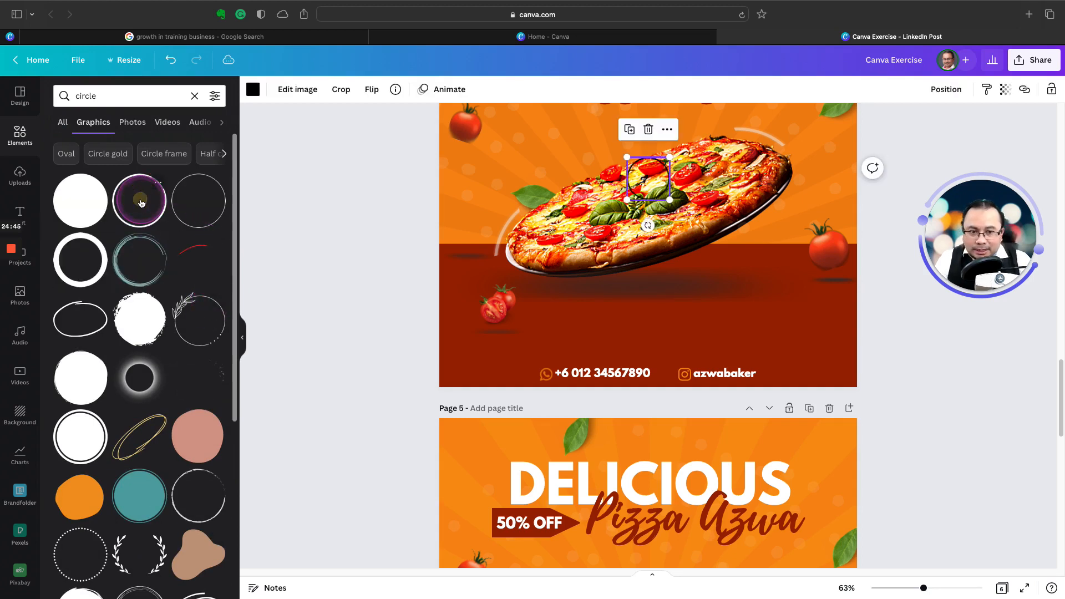
left_click_drag(319, 199, 592, 395)
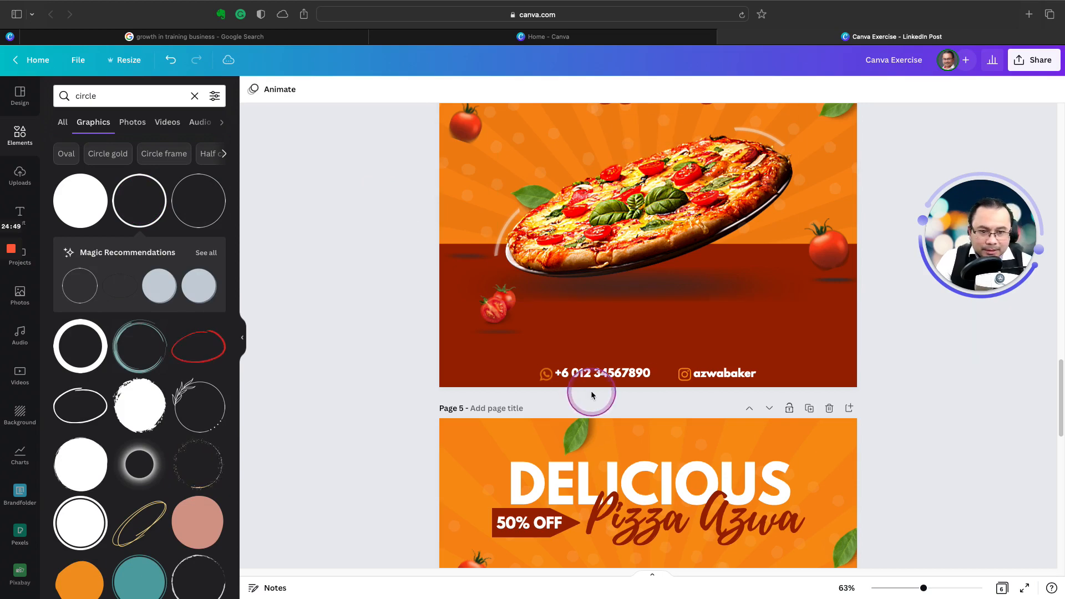
scroll(591, 395, "down", 5)
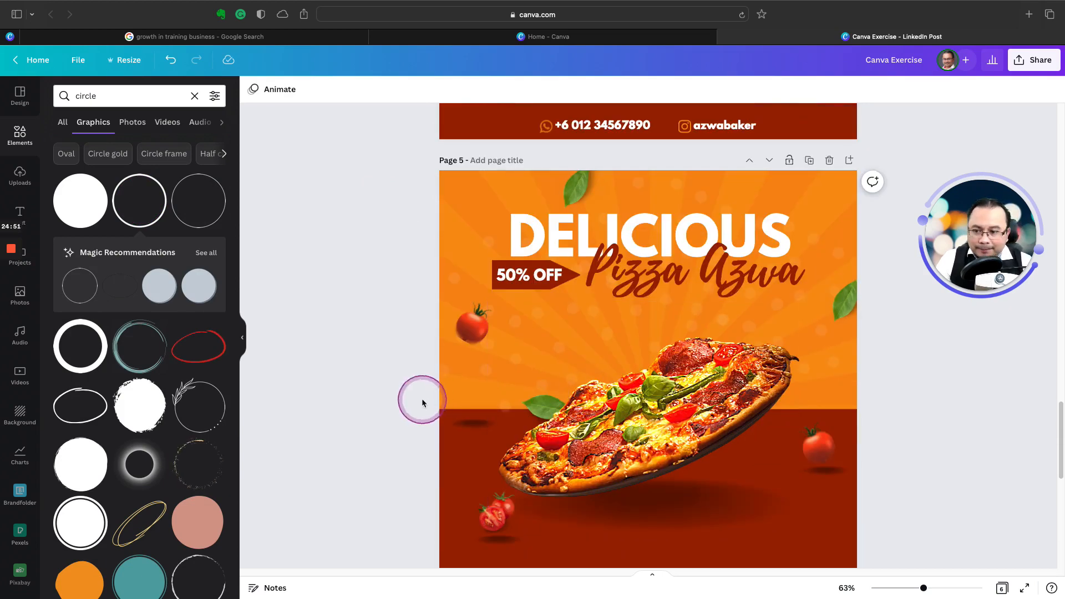
left_click(131, 209)
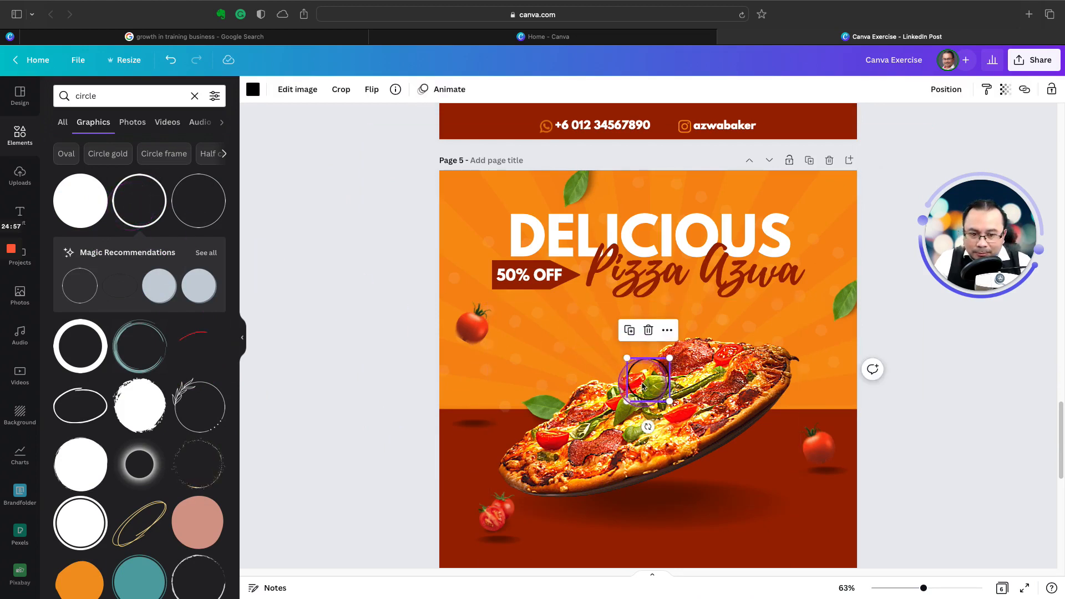
left_click_drag(642, 384, 486, 425)
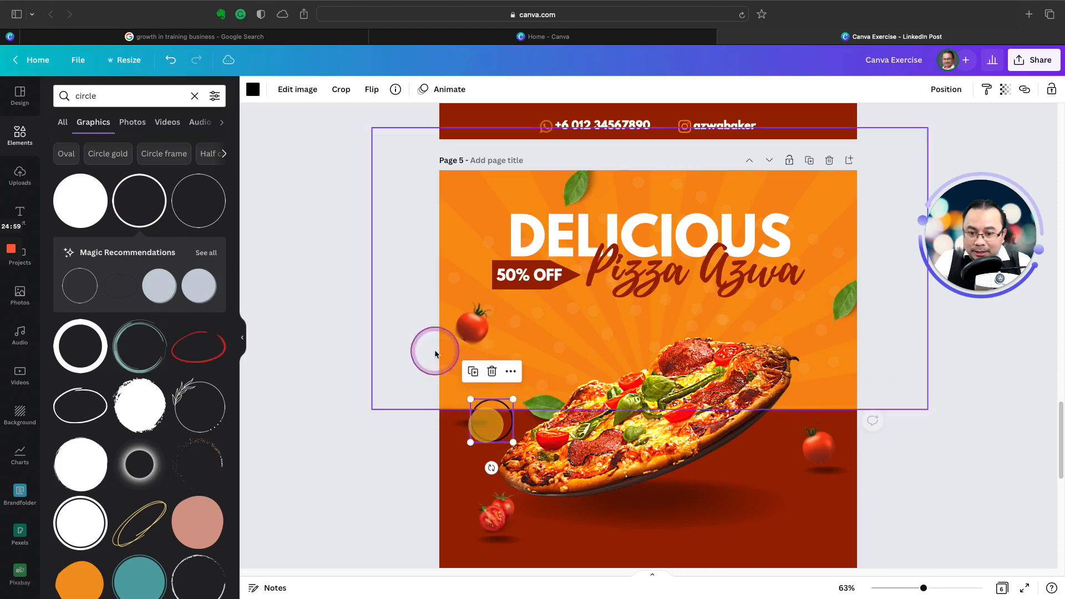
Step: Recolor the circle outline beside the pizza's lower end white and enlarge it to overlap that end of the pizza
left_click(253, 89)
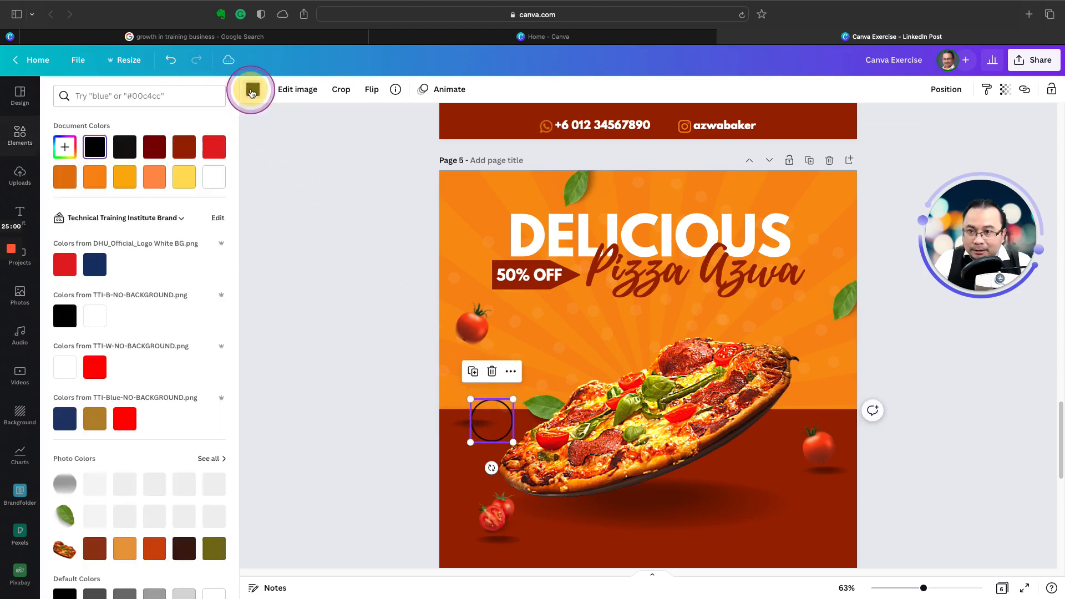
left_click(214, 178)
left_click_drag(513, 444, 577, 504)
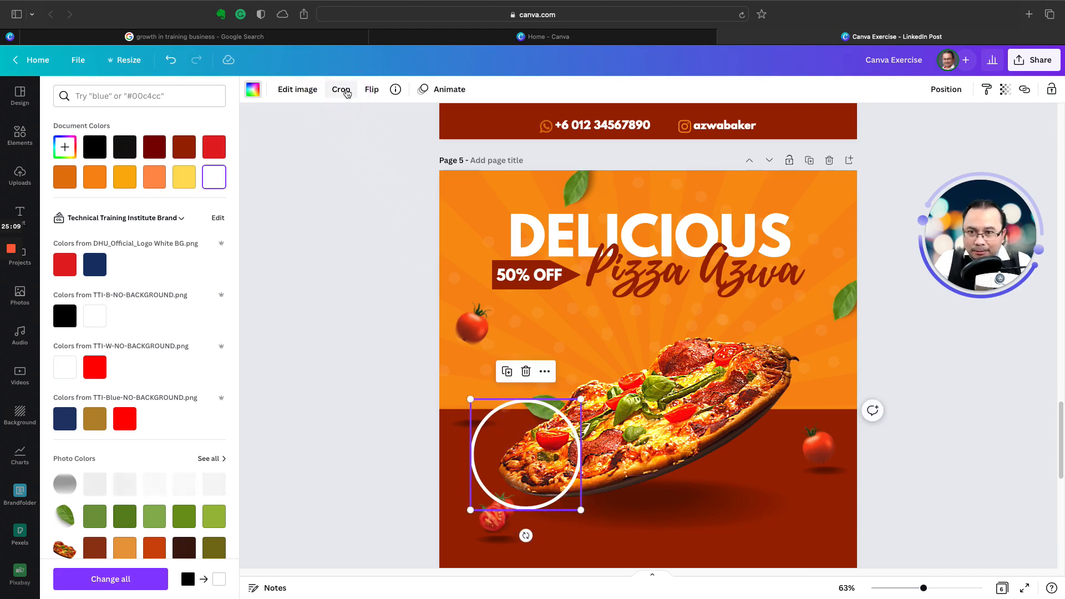
left_click_drag(580, 509, 580, 511)
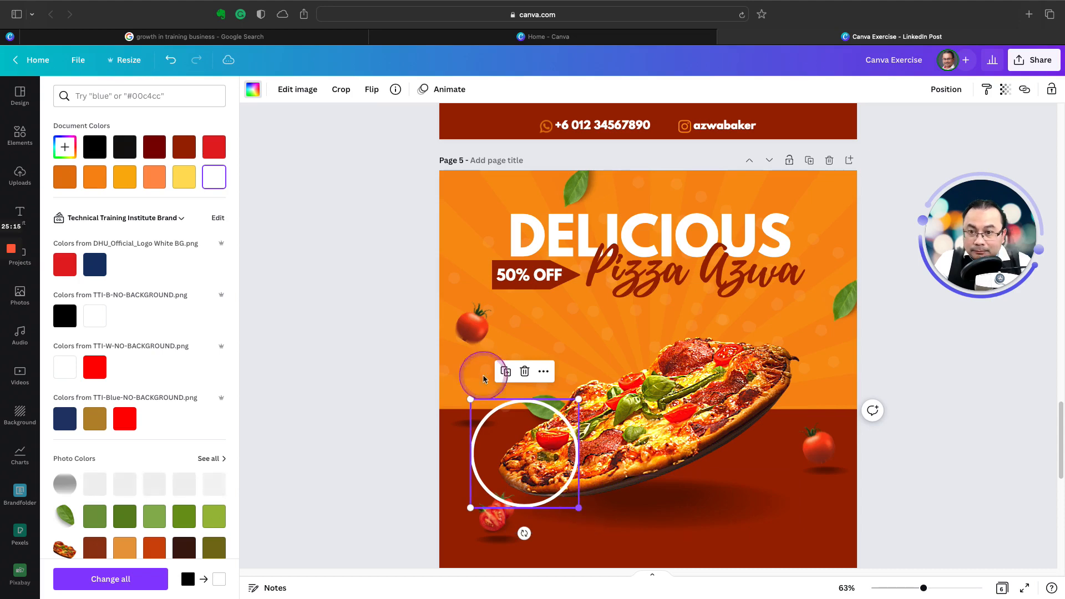
Step: Crop the white circle outline down to a short arc from its upper-left portion
left_click(341, 90)
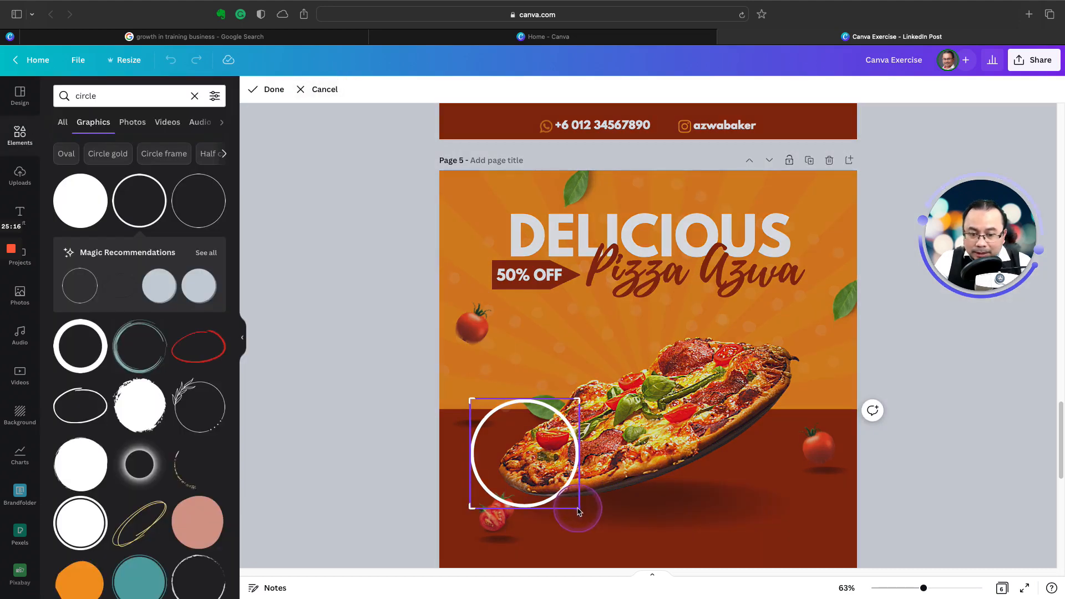
left_click_drag(575, 502, 519, 465)
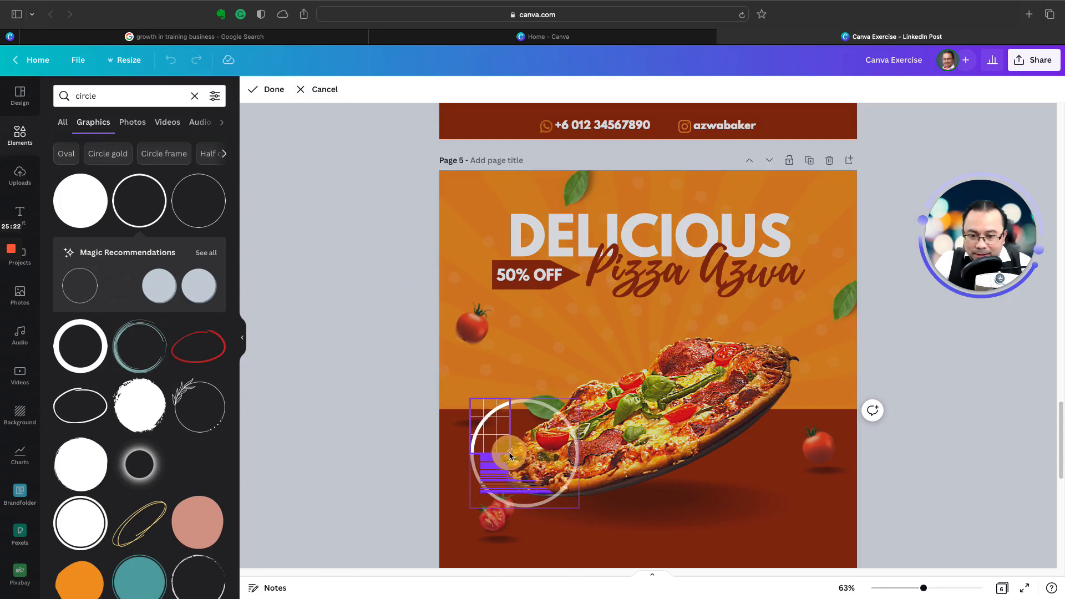
mouse_move(511, 456)
left_mouse_down()
mouse_move(490, 434)
mouse_move(495, 446)
left_mouse_up()
left_click(387, 368)
Step: Rotate the white arc slightly clockwise and fit it closely around the pizza's lower end, matching page 4's accent line
left_click_drag(498, 491, 507, 457)
scroll(510, 196, "up", 4)
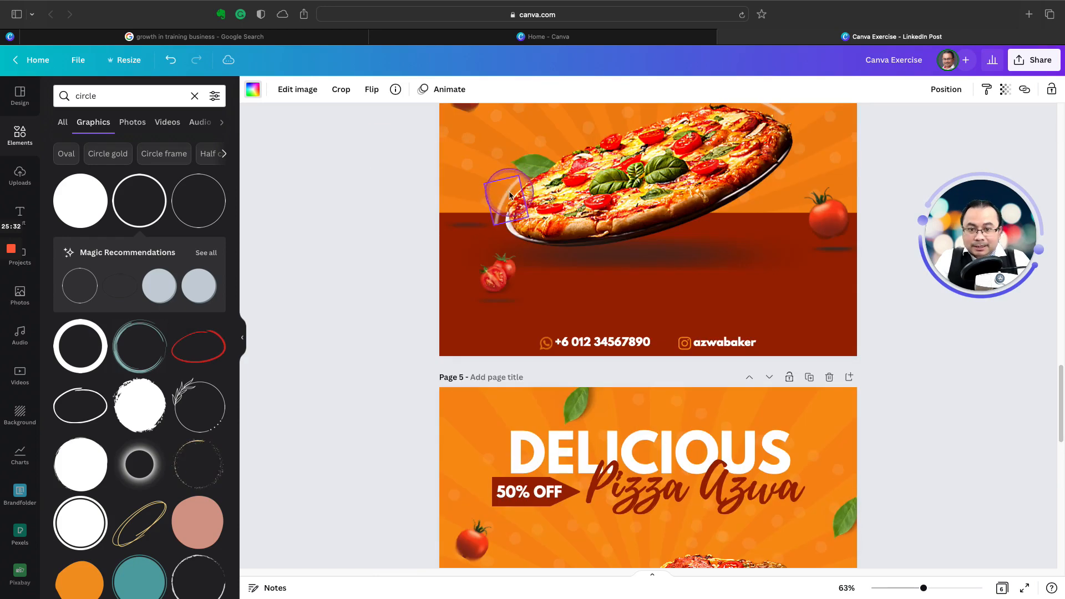
scroll(499, 346, "down", 5)
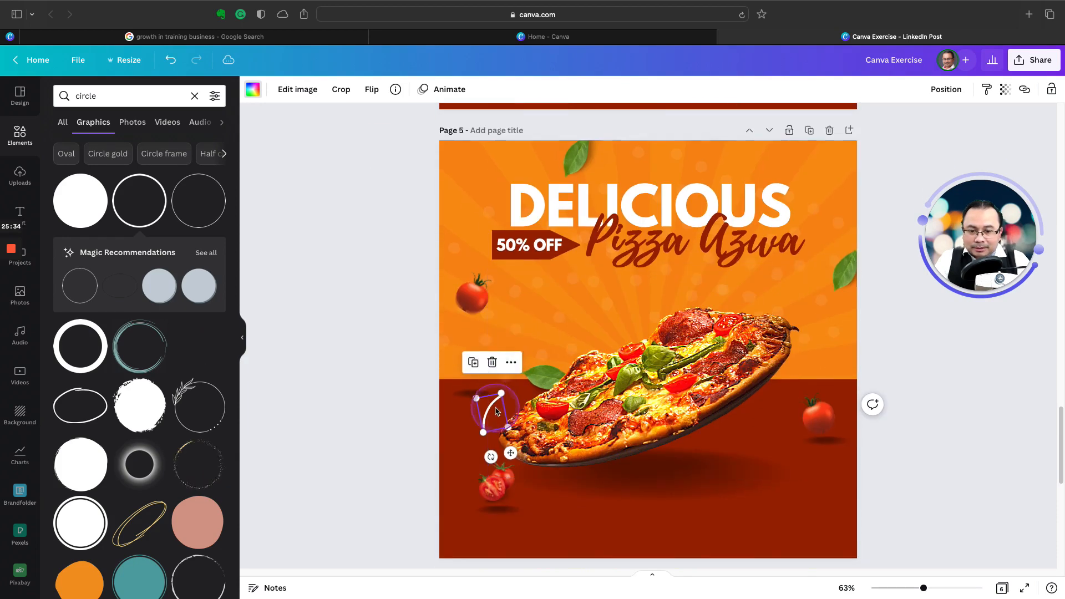
left_click_drag(491, 410, 498, 424)
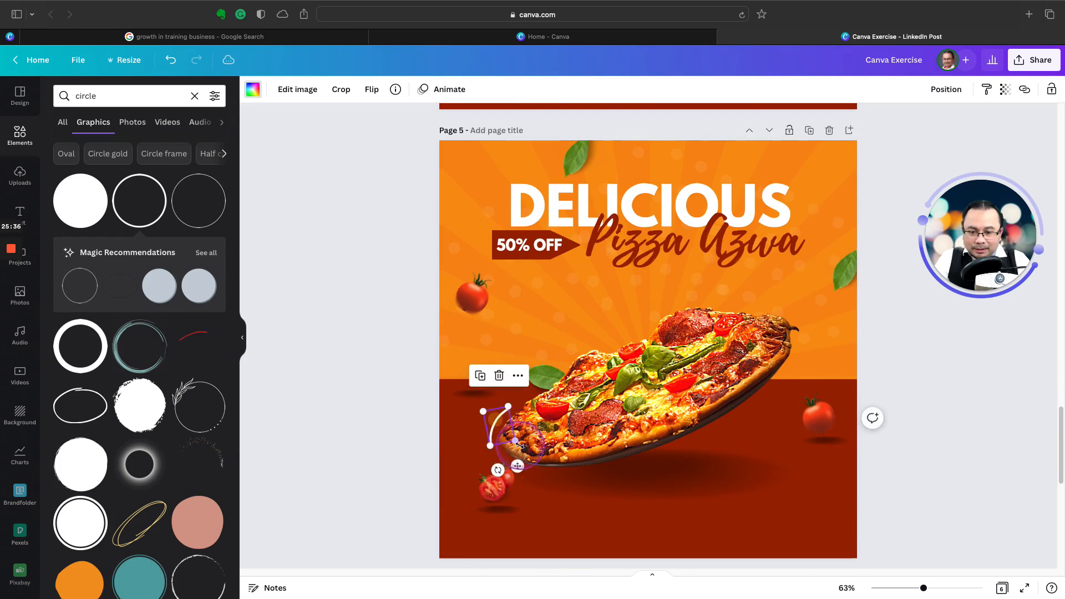
left_click_drag(518, 466, 517, 468)
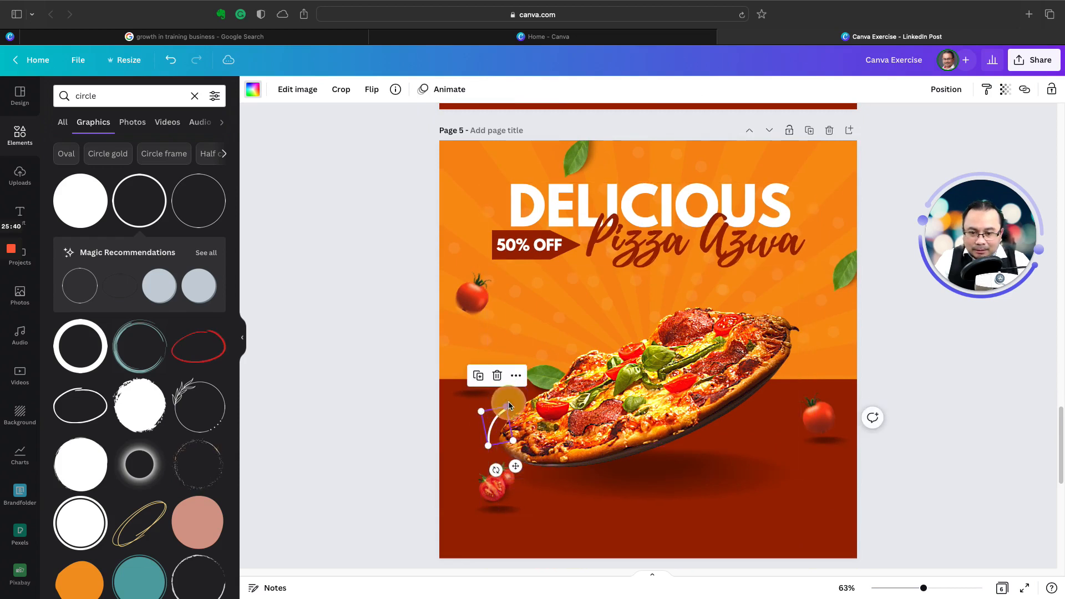
left_click_drag(510, 406, 511, 403)
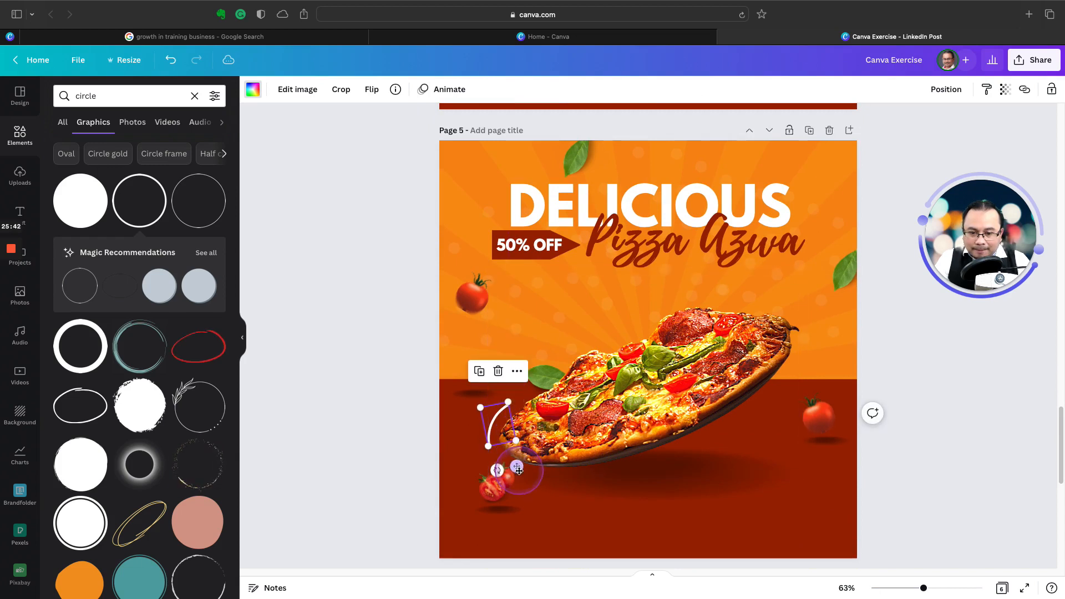
left_click_drag(520, 470, 520, 473)
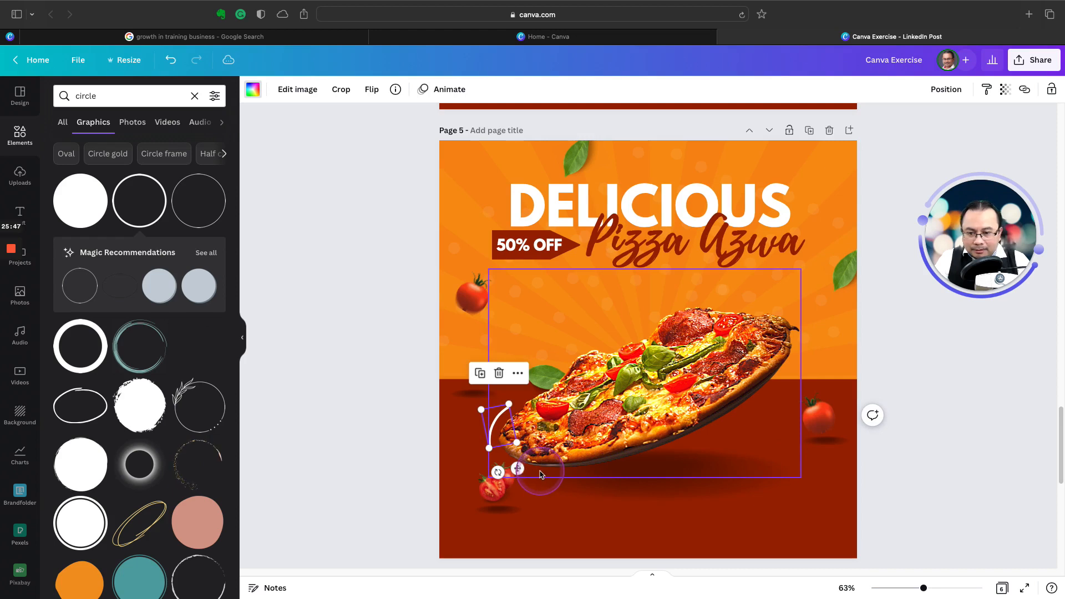
Step: Set the transparency of the white arc at the pizza's lower end to 43
left_click(399, 417)
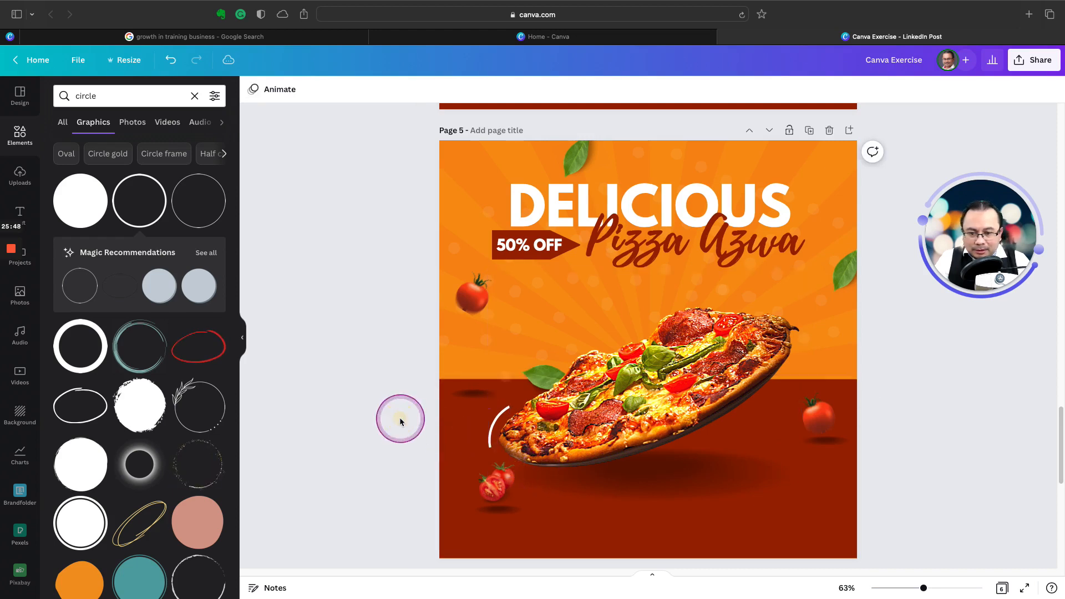
left_click(492, 428)
left_click(1005, 89)
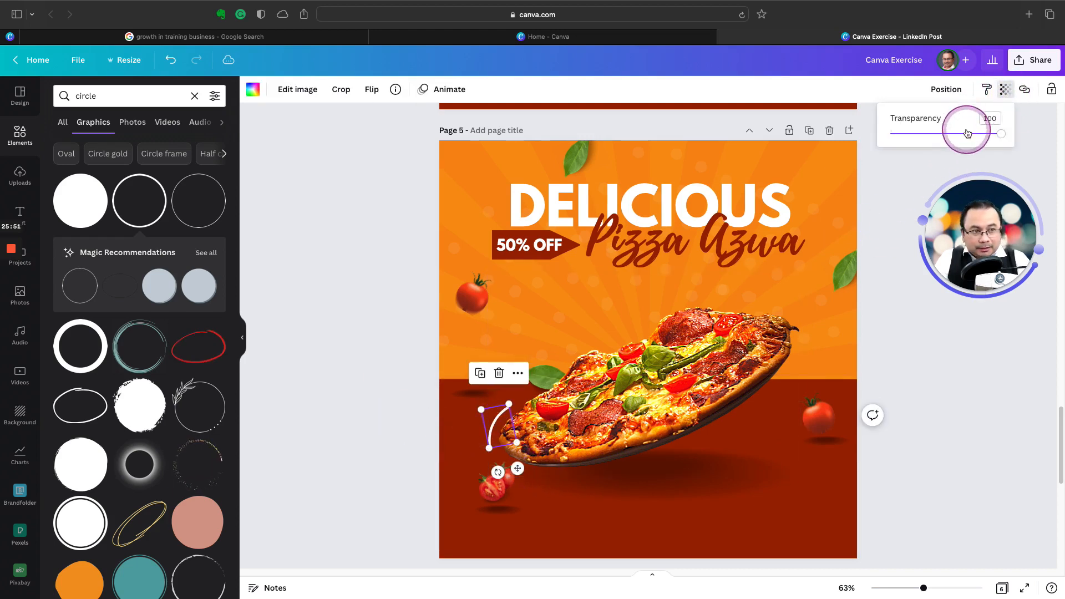
left_click_drag(1001, 134, 937, 137)
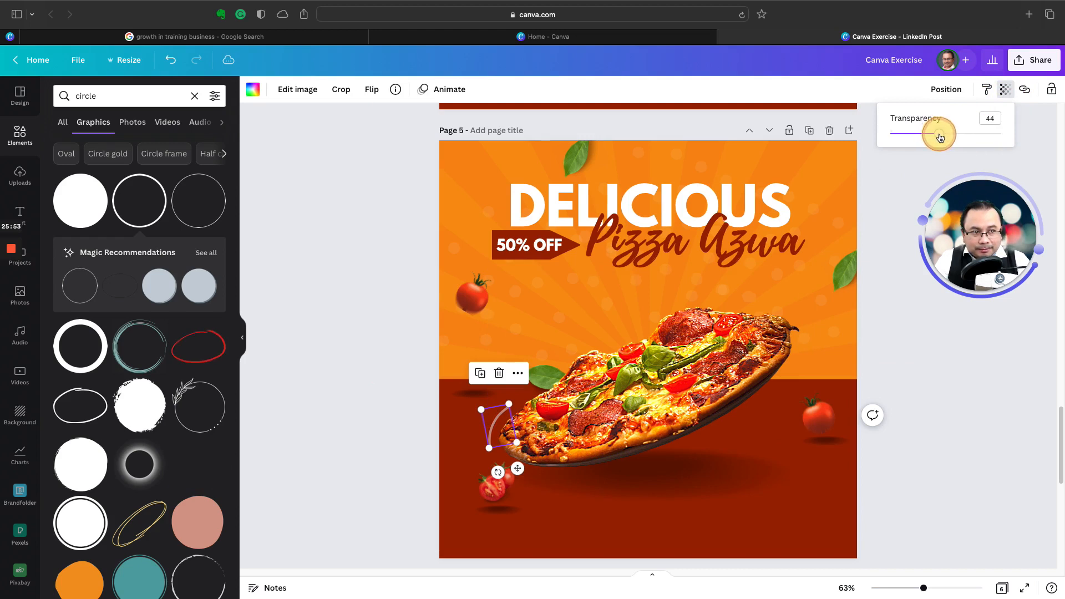
left_click(409, 397)
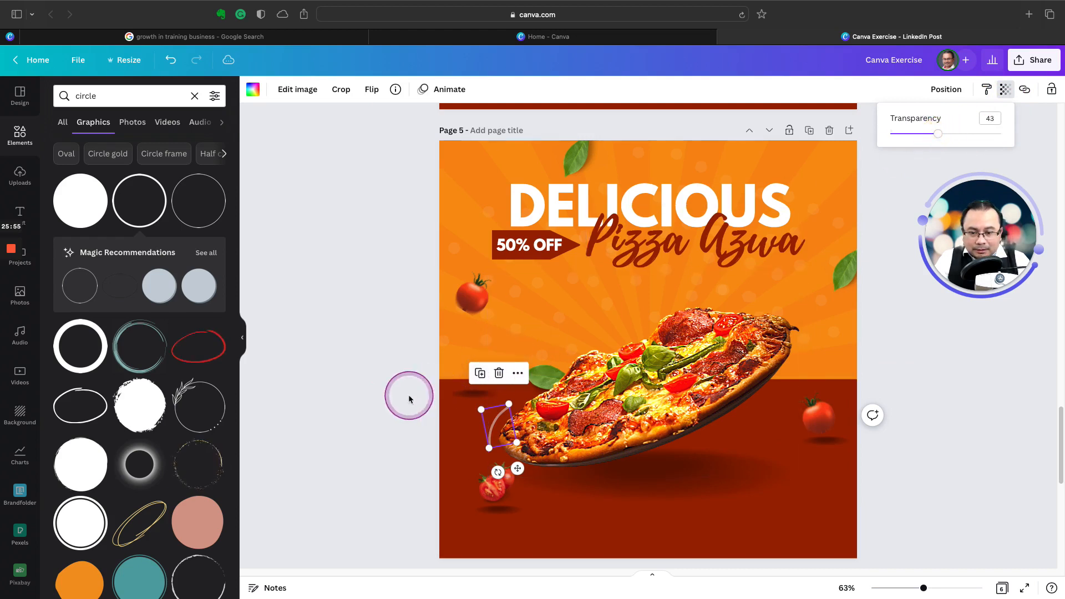
left_click(420, 429)
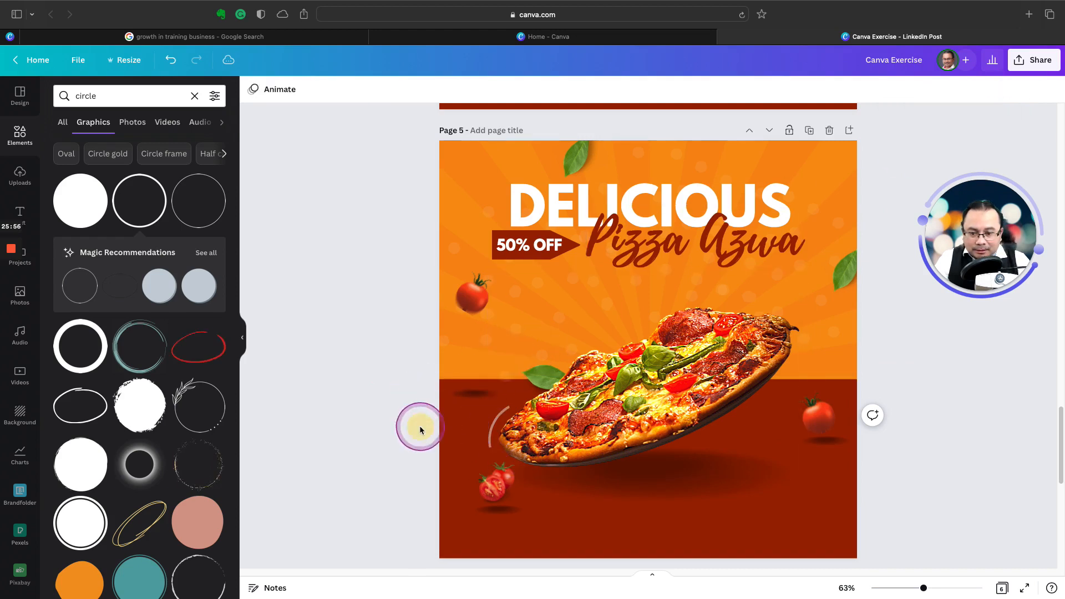
Step: Fine-tune the size and position of the faded arc at the pizza's lower end, using page 4 as reference
left_click(492, 431)
scroll(483, 384, "up", 4)
scroll(484, 384, "down", 3)
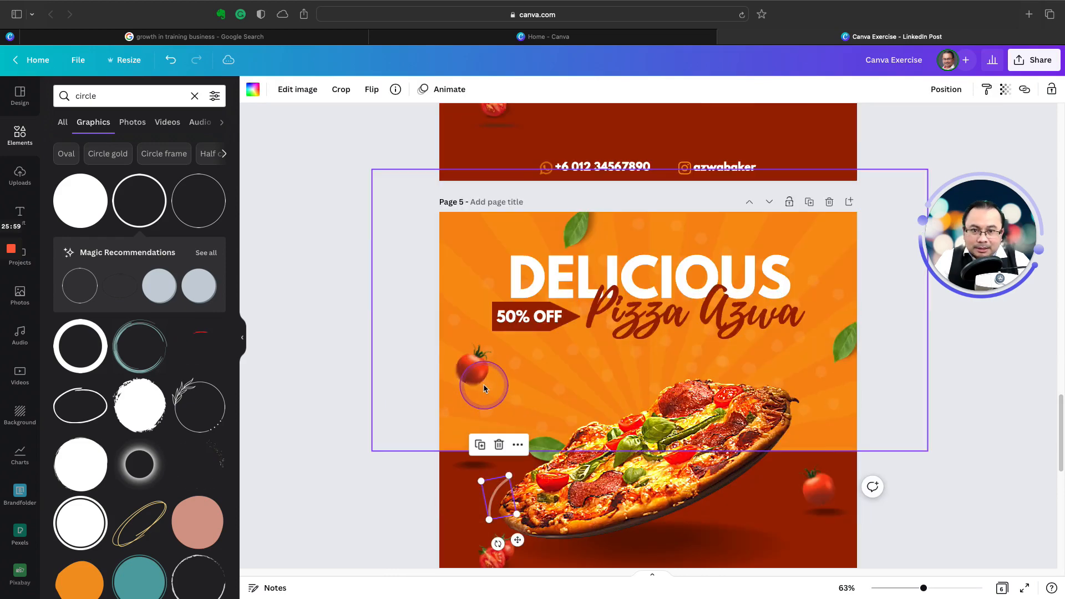
left_click_drag(509, 476, 495, 498)
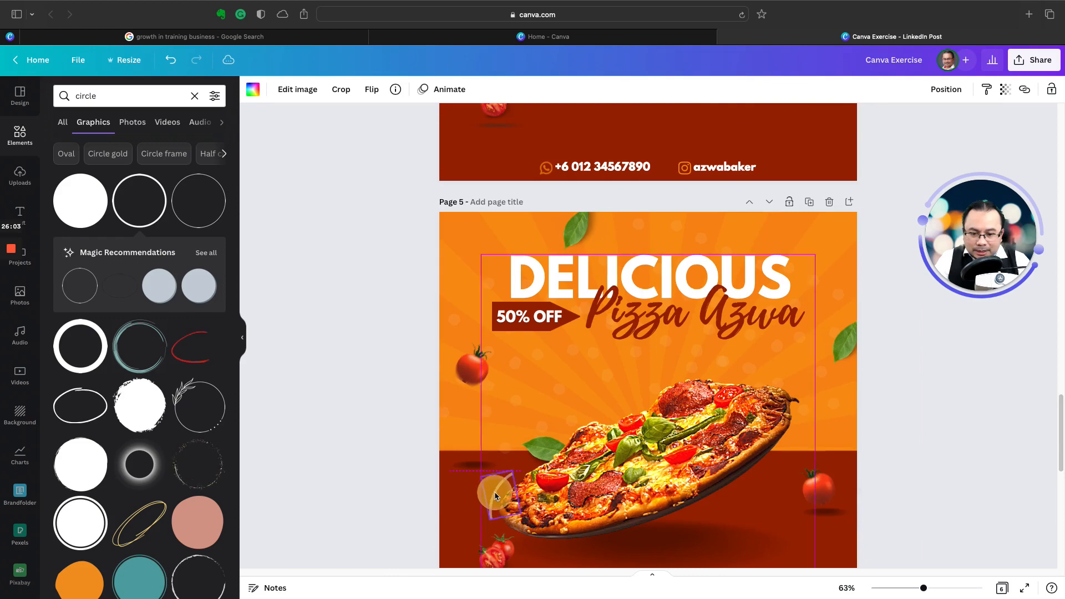
scroll(441, 484, "down", 3)
scroll(441, 481, "up", 2)
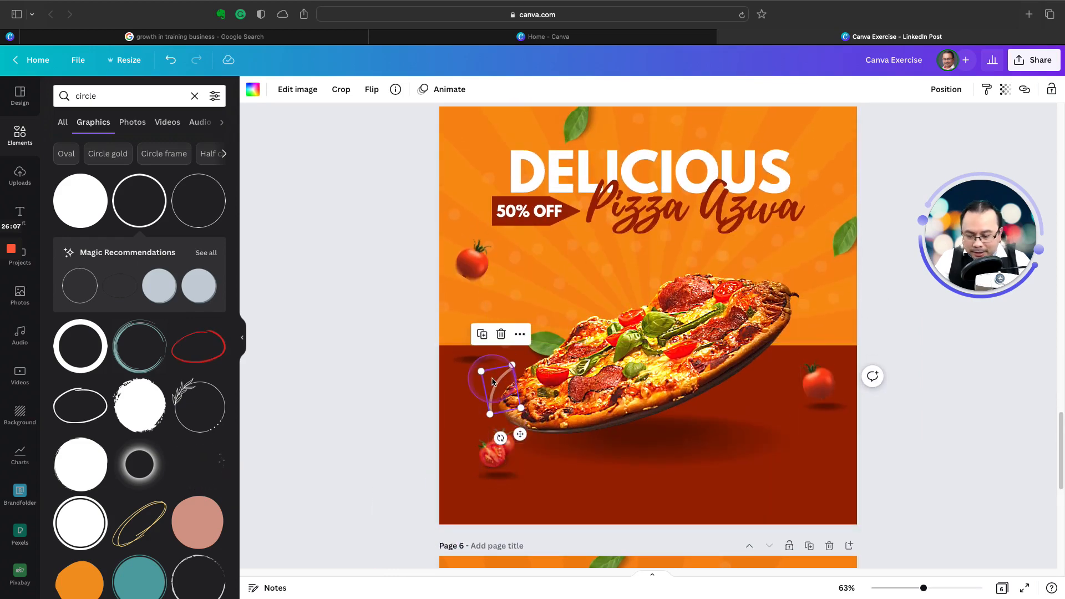
Step: Duplicate the faded arc to the pizza's upper end and rotate the copy so it curves over the crust
left_click_drag(492, 382, 780, 278)
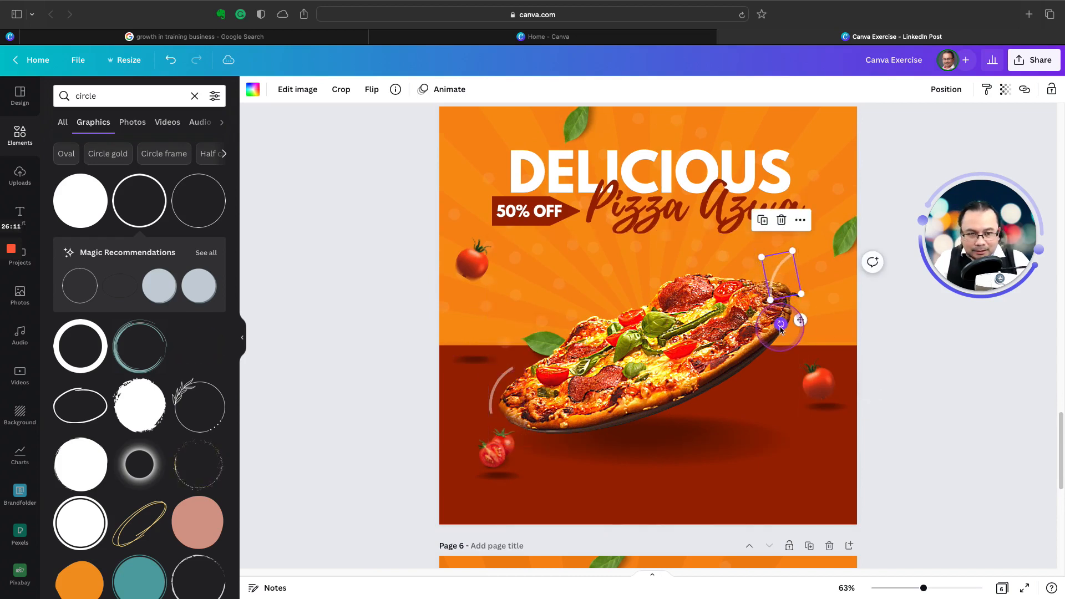
left_click_drag(780, 327, 715, 279)
left_click(729, 285)
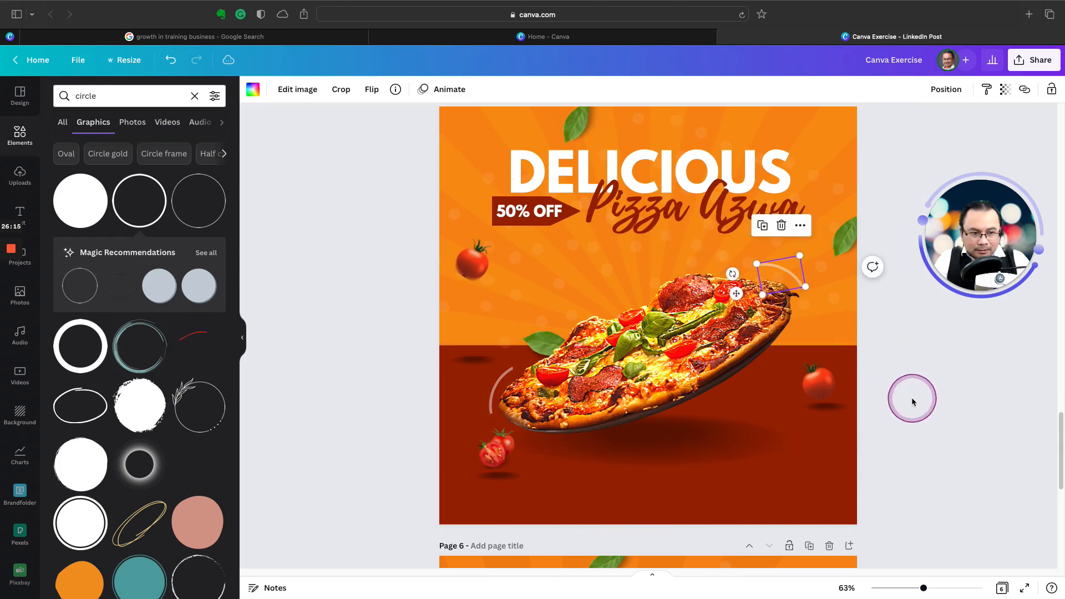
left_click(899, 418)
left_click(778, 271)
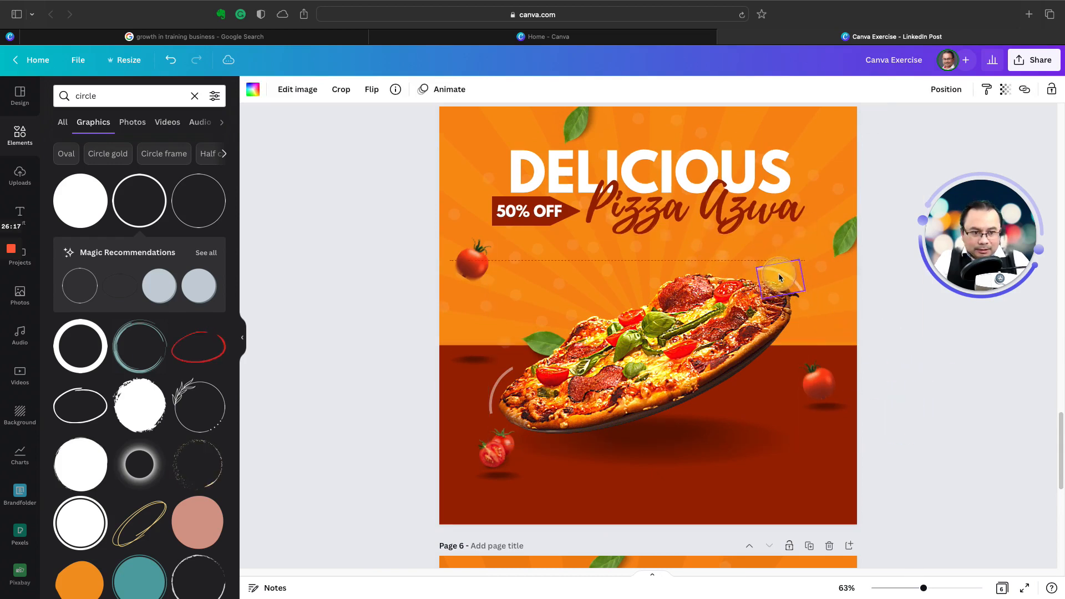
left_click_drag(732, 278, 732, 280)
left_click(897, 380)
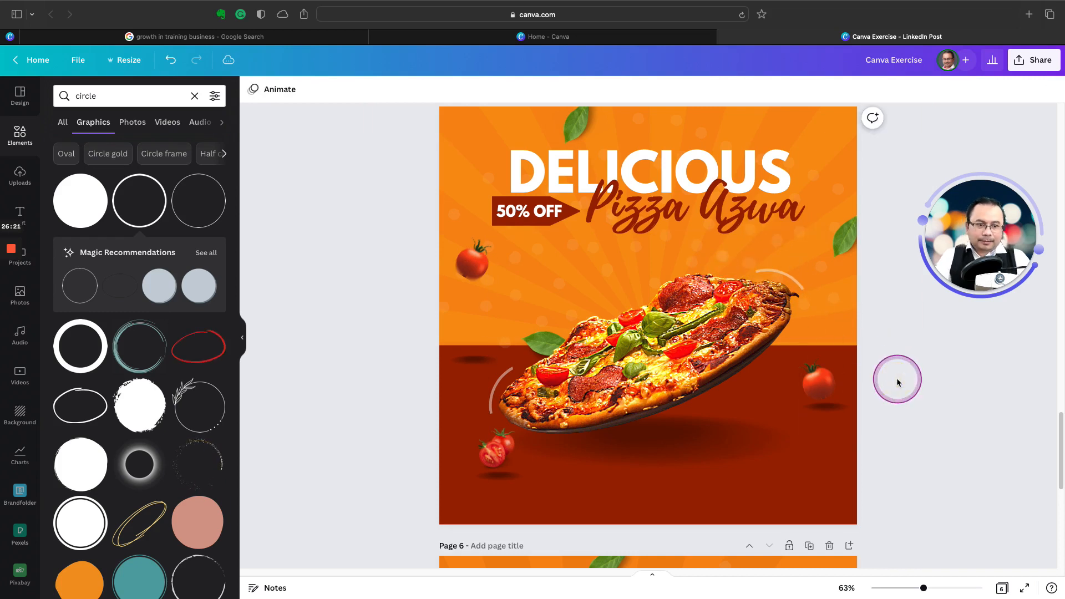
Step: Check page 5 against page 4 for missing details and search the elements library for "whatsapp"
scroll(799, 407, "up", 1)
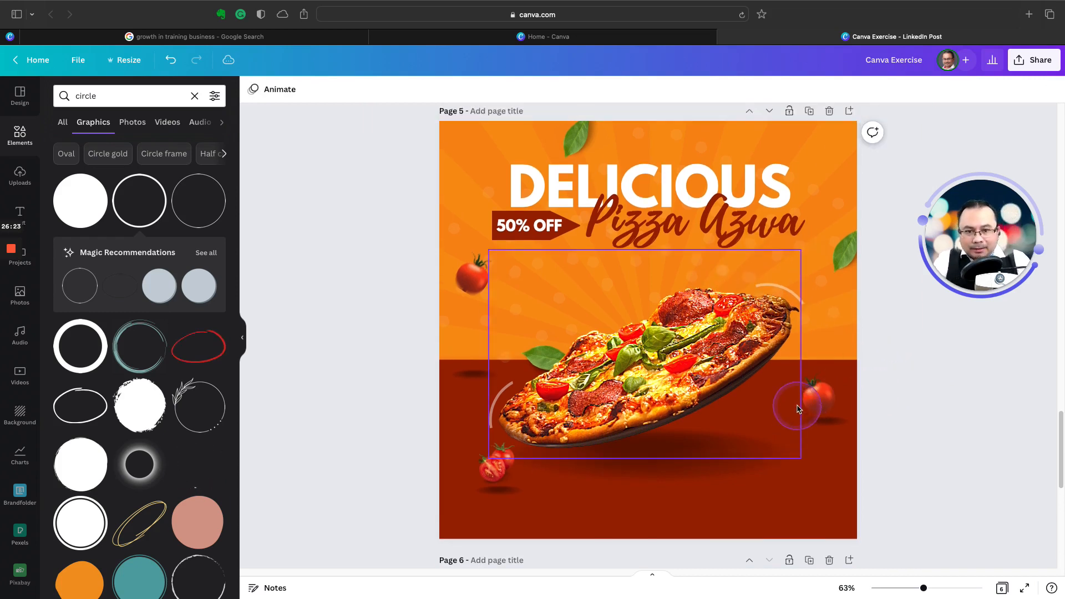
scroll(796, 406, "up", 10)
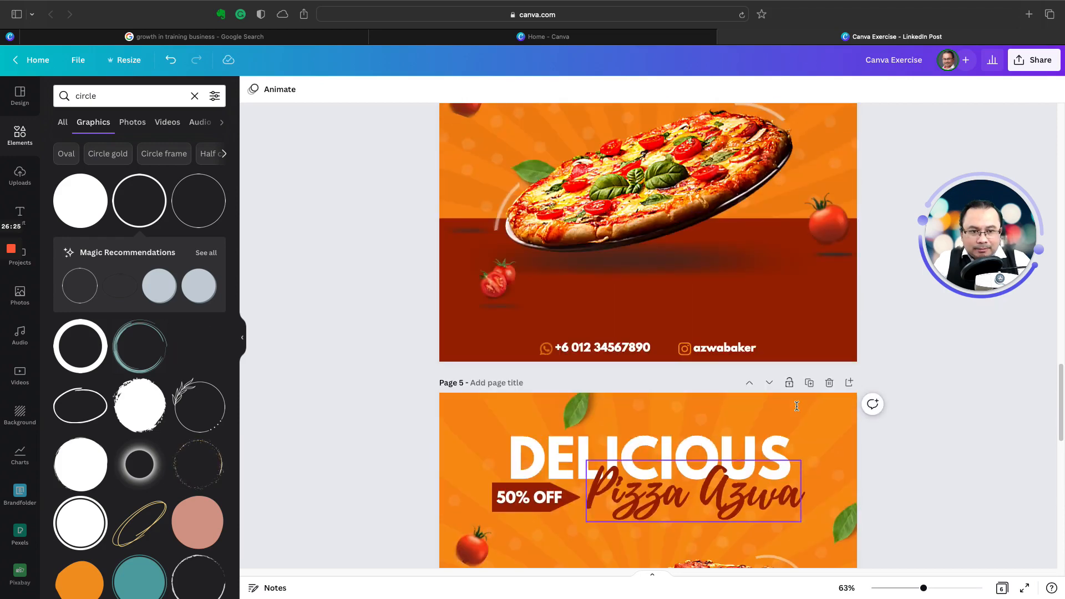
scroll(606, 268, "down", 5)
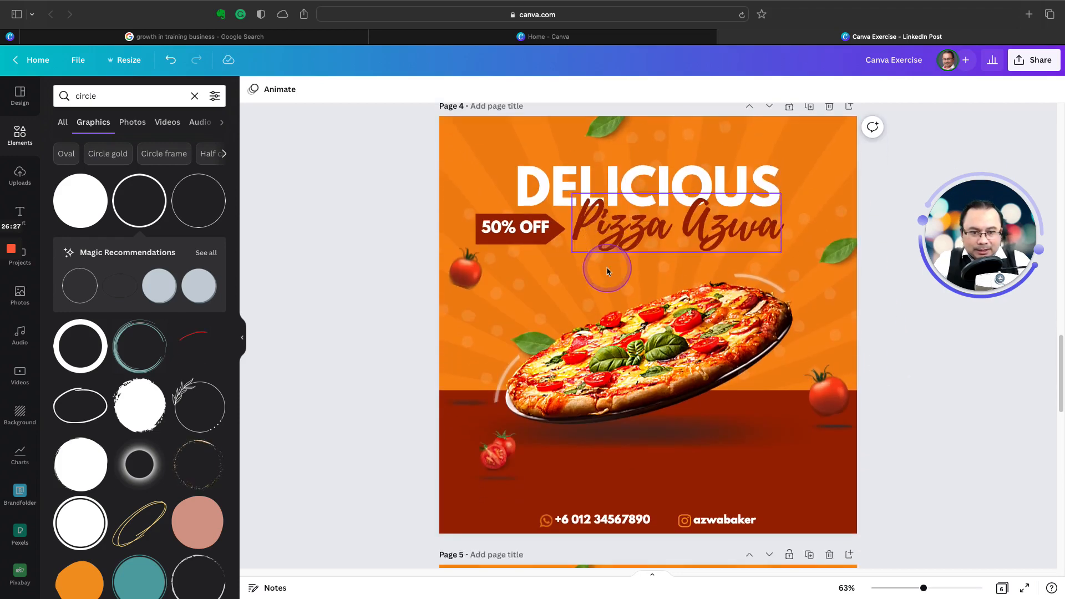
scroll(606, 278, "down", 15)
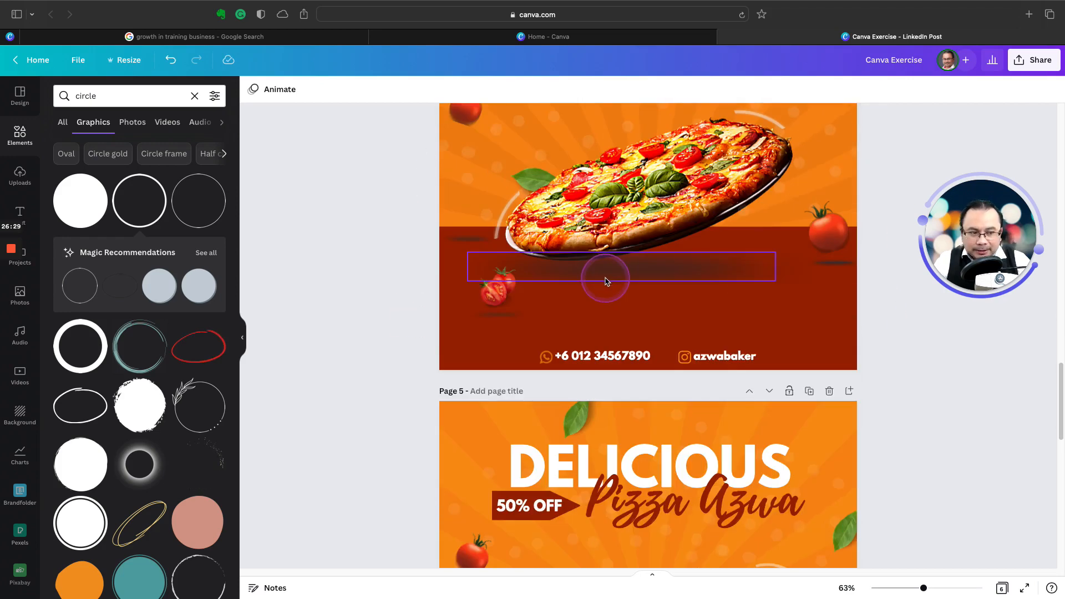
scroll(609, 300, "down", 2)
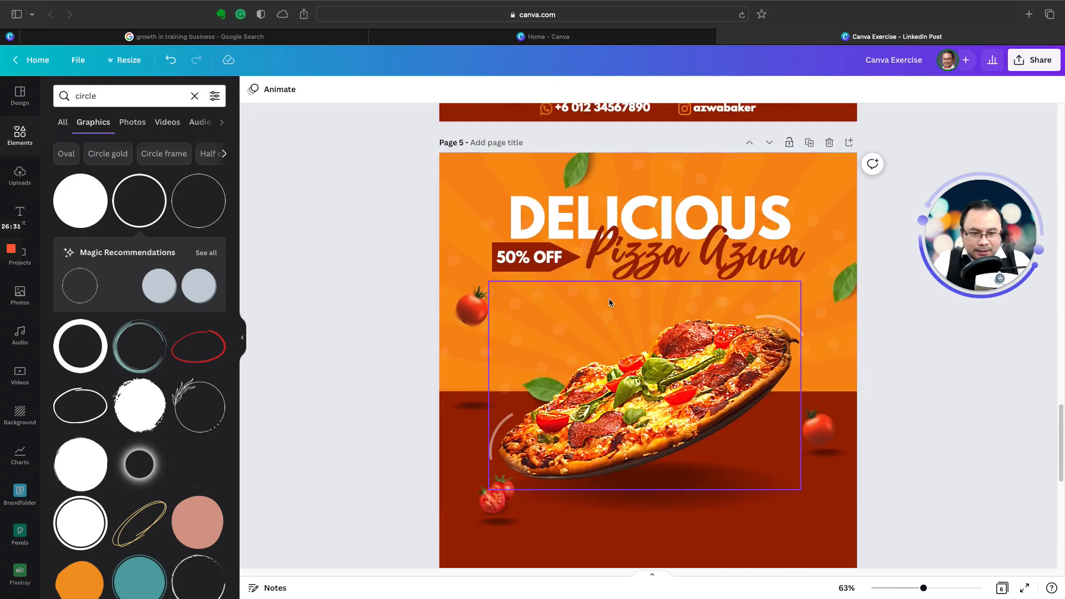
scroll(609, 302, "down", 2)
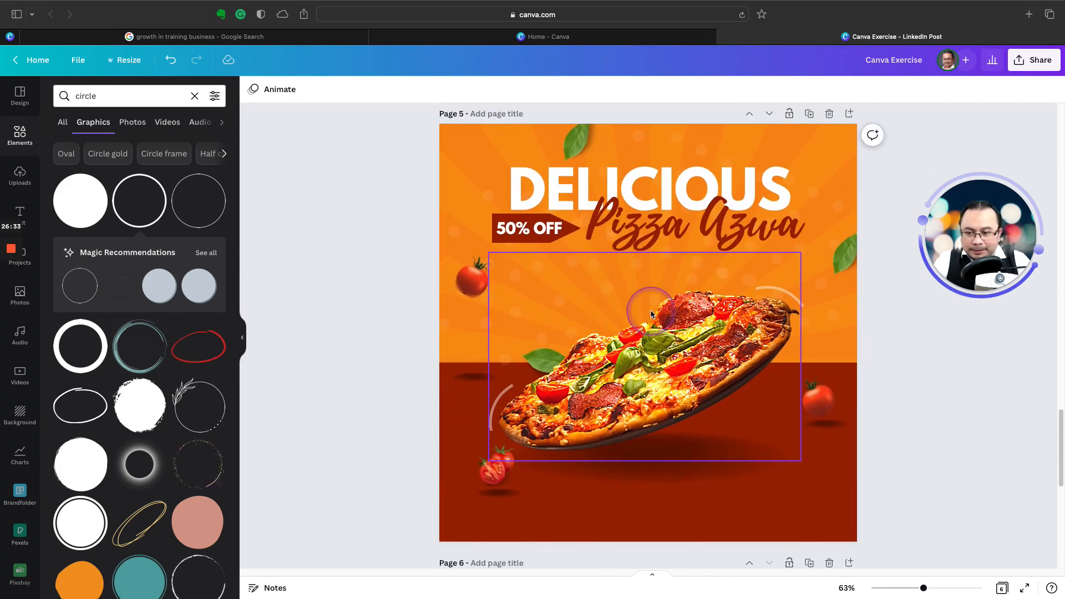
left_click(15, 138)
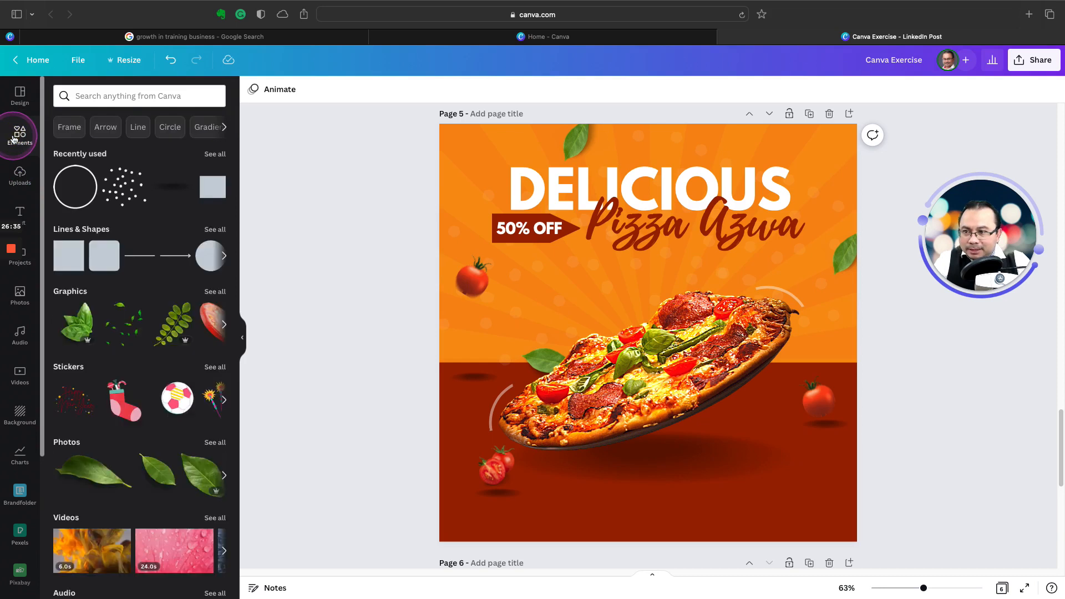
left_click(97, 96)
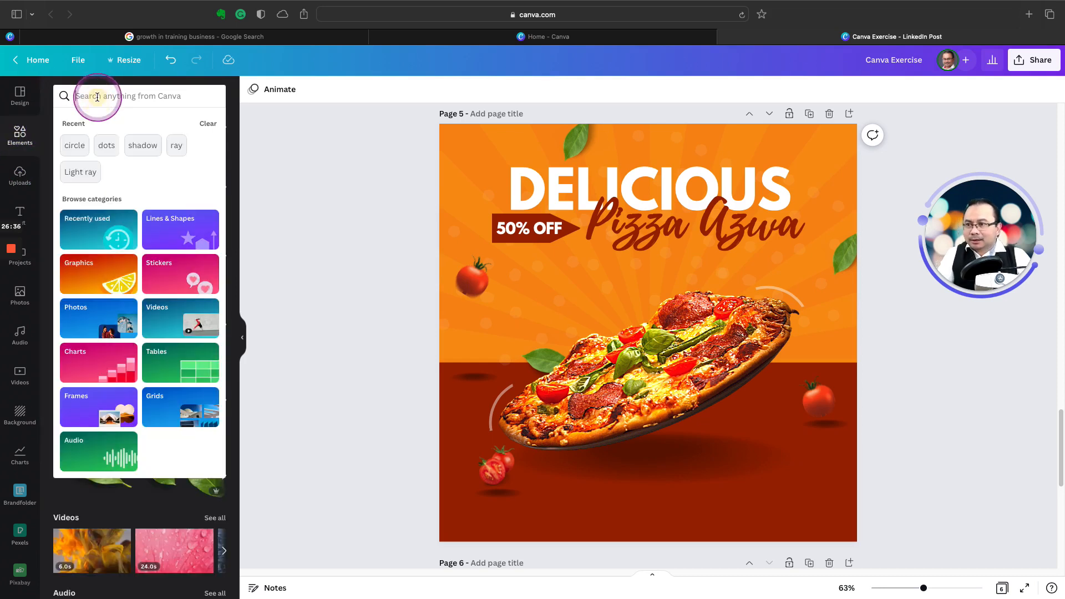
type("whatsapp")
key("Return")
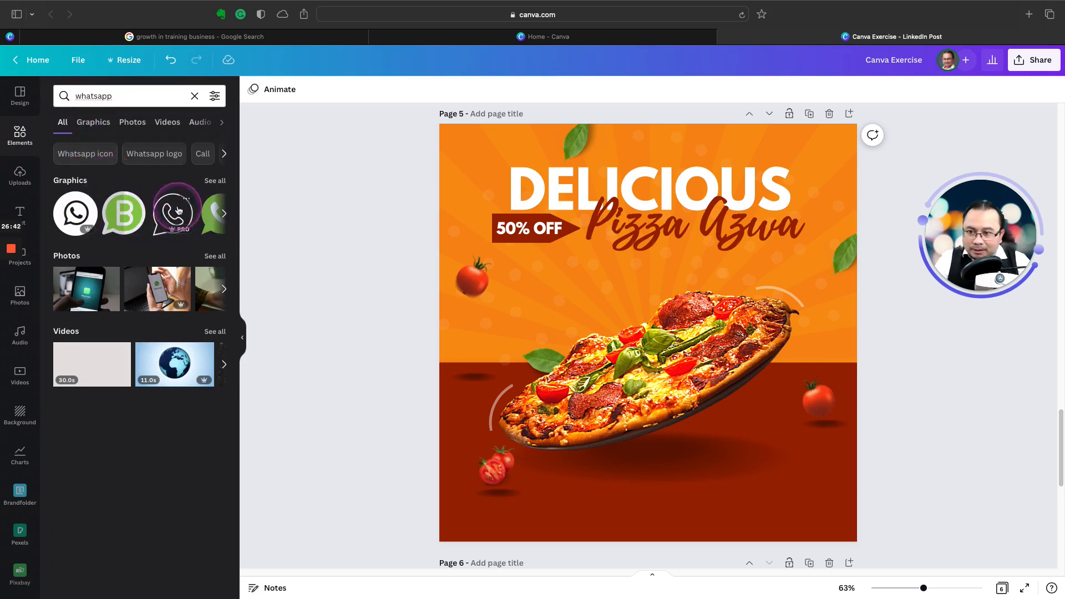
left_click(68, 216)
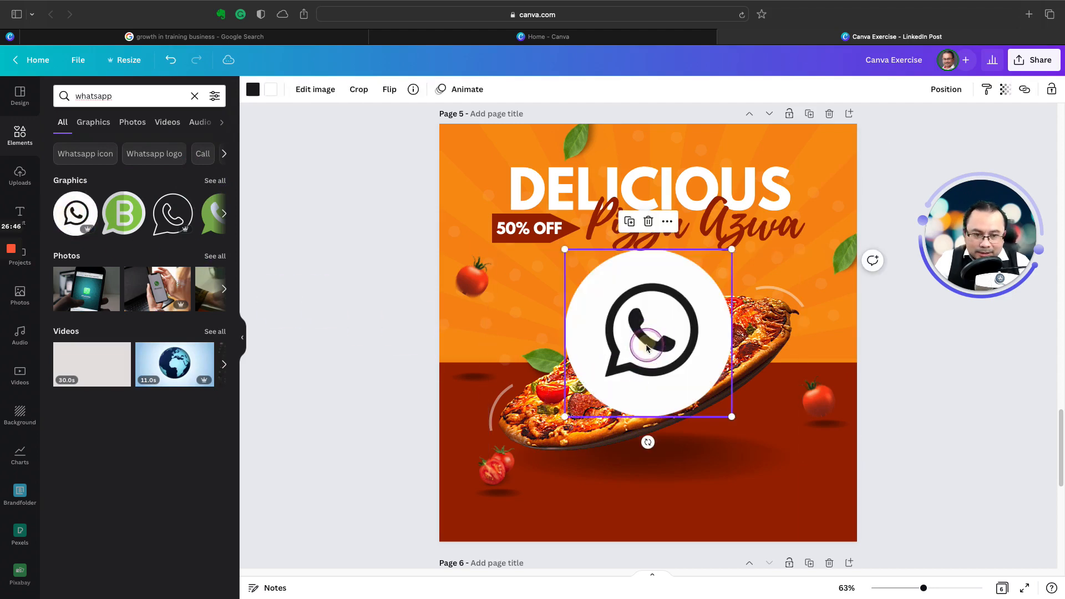
left_click_drag(647, 348, 603, 452)
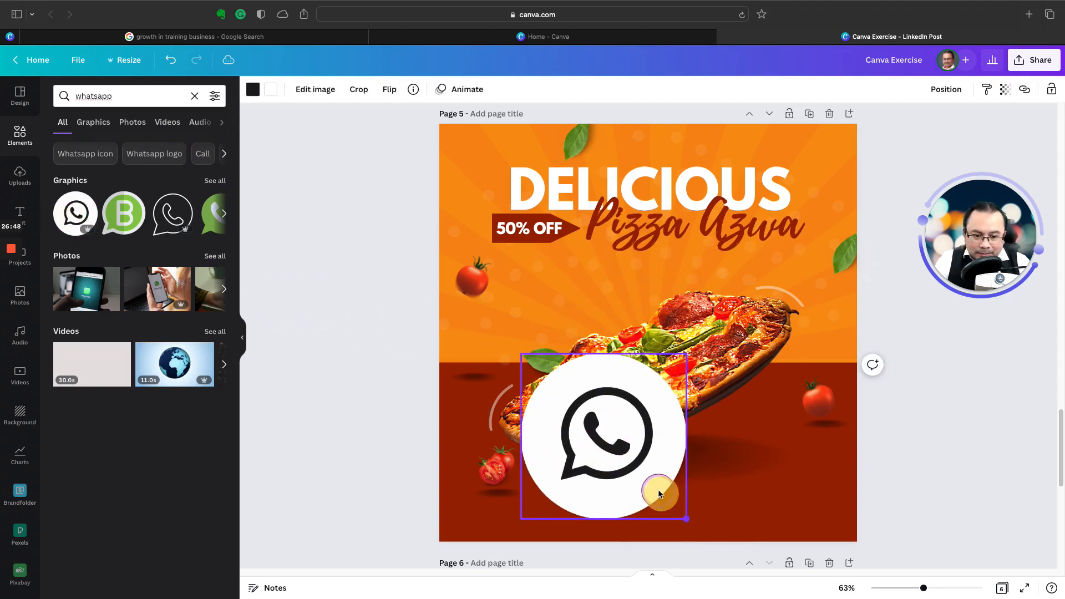
left_click_drag(660, 494, 578, 420)
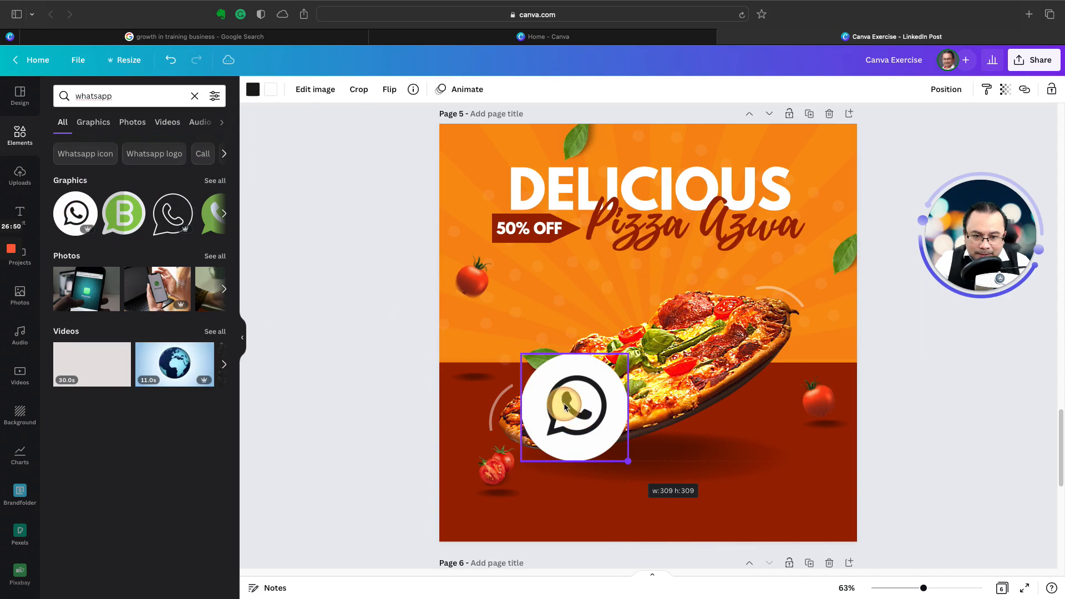
left_click_drag(588, 439, 554, 488)
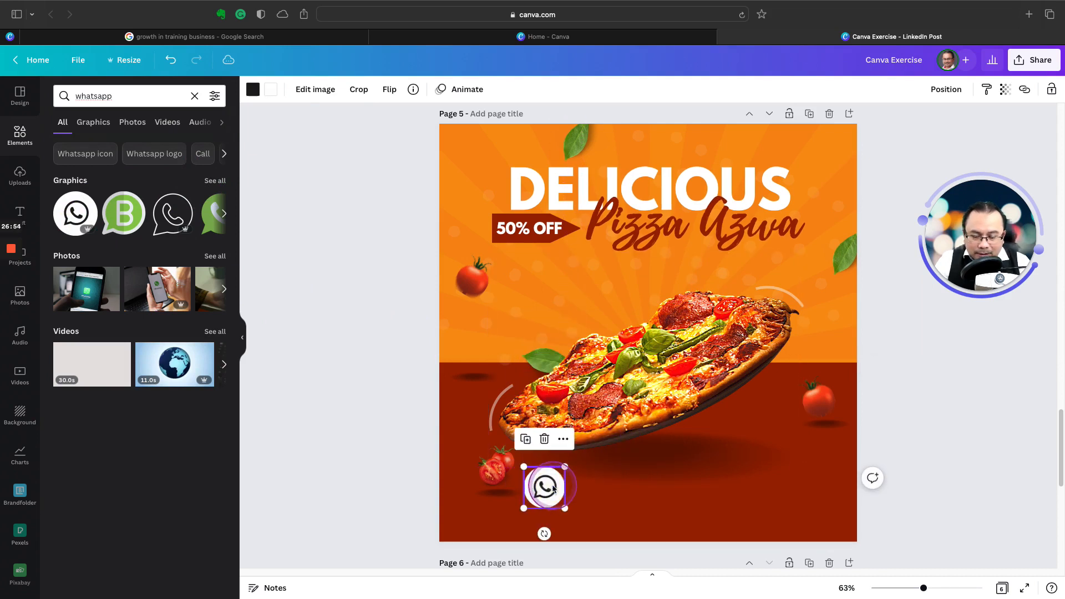
scroll(492, 360, "up", 3)
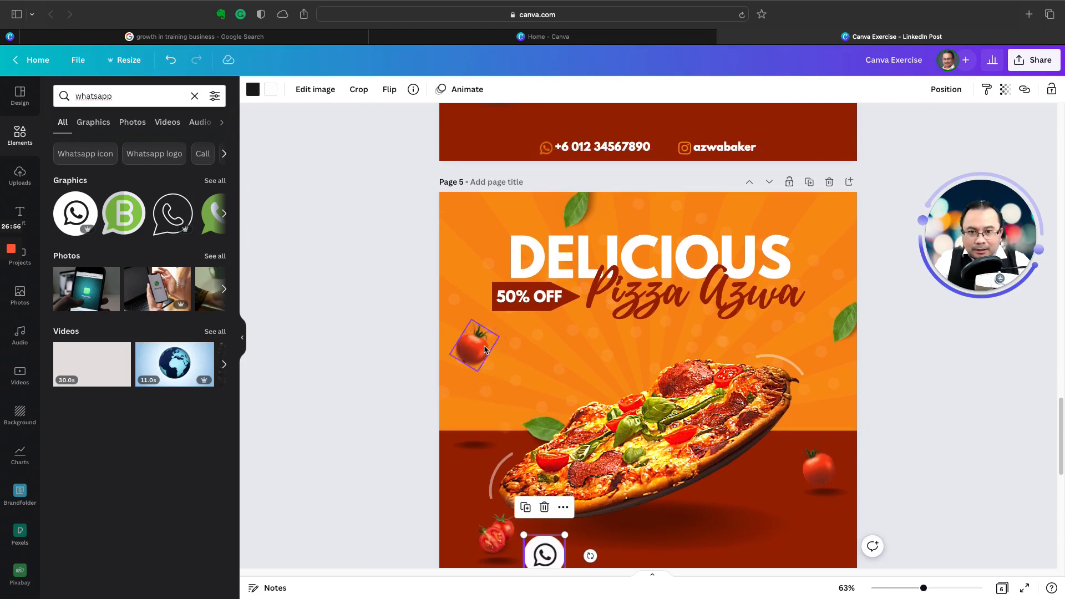
scroll(484, 349, "down", 1)
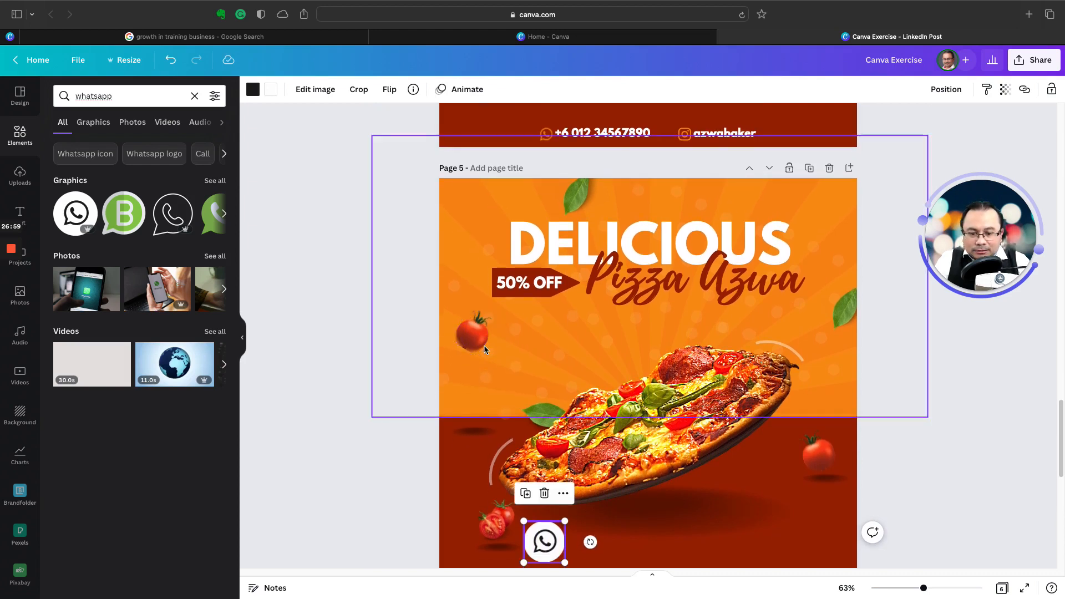
key("Delete")
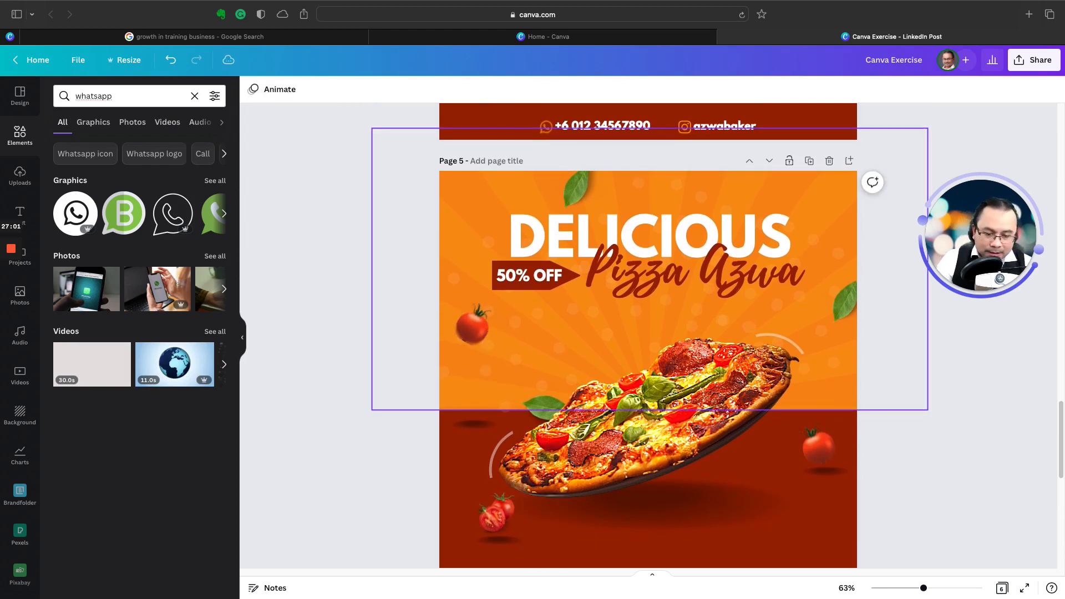
Step: Add the thin outlined WhatsApp graphic to page 5 and place it as a small icon on the dark red area beneath the pizza
left_click(172, 210)
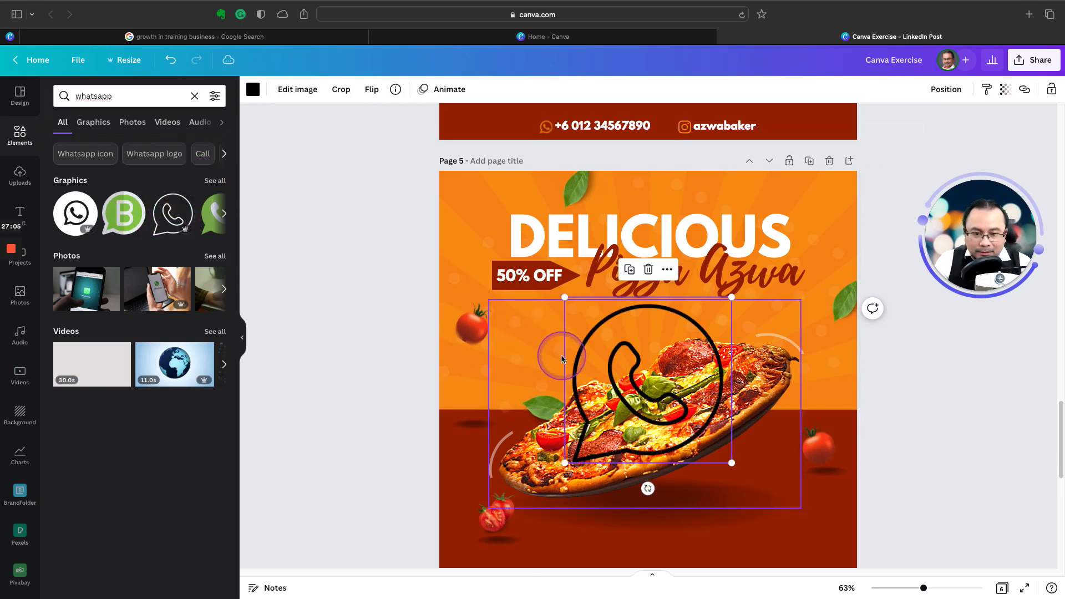
scroll(554, 355, "up", 2)
scroll(562, 358, "down", 3)
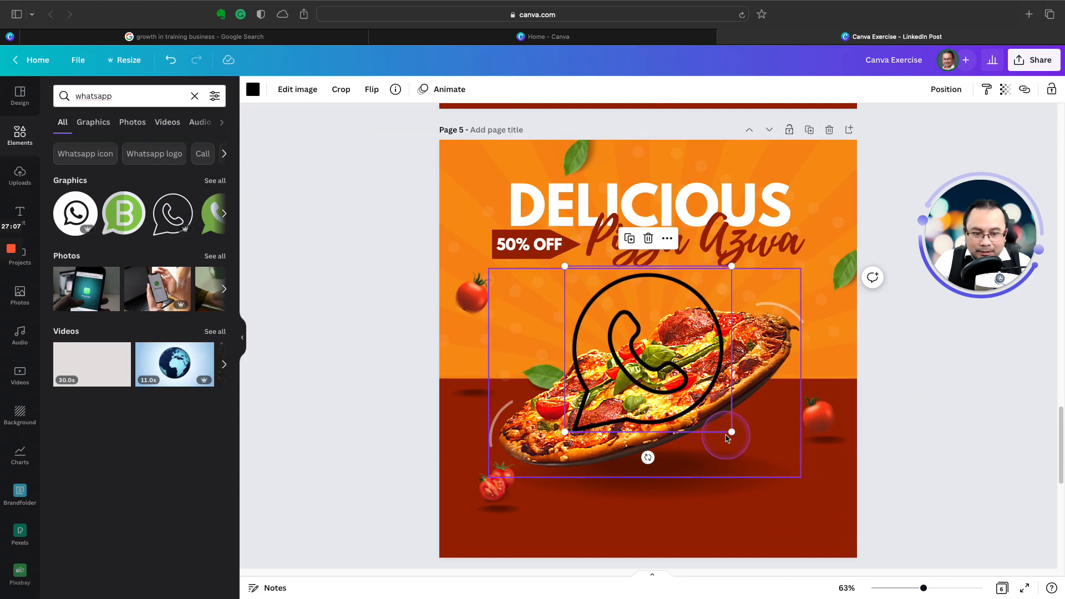
left_click_drag(732, 433, 552, 510)
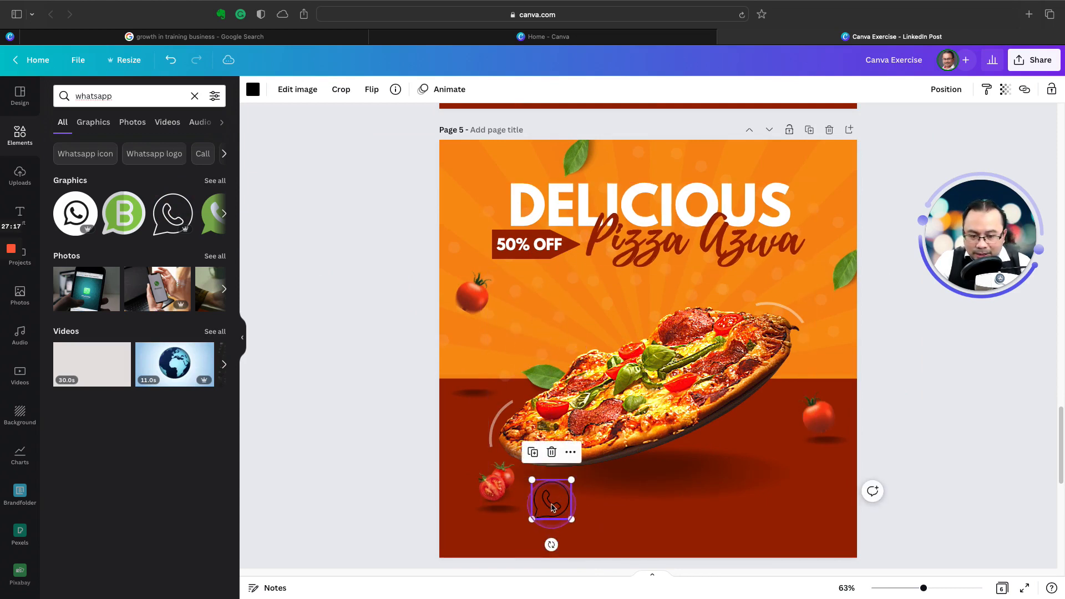
Step: Recolour the WhatsApp icon with the bright orange document colour and shrink it to match the page 4 icon
left_click(253, 89)
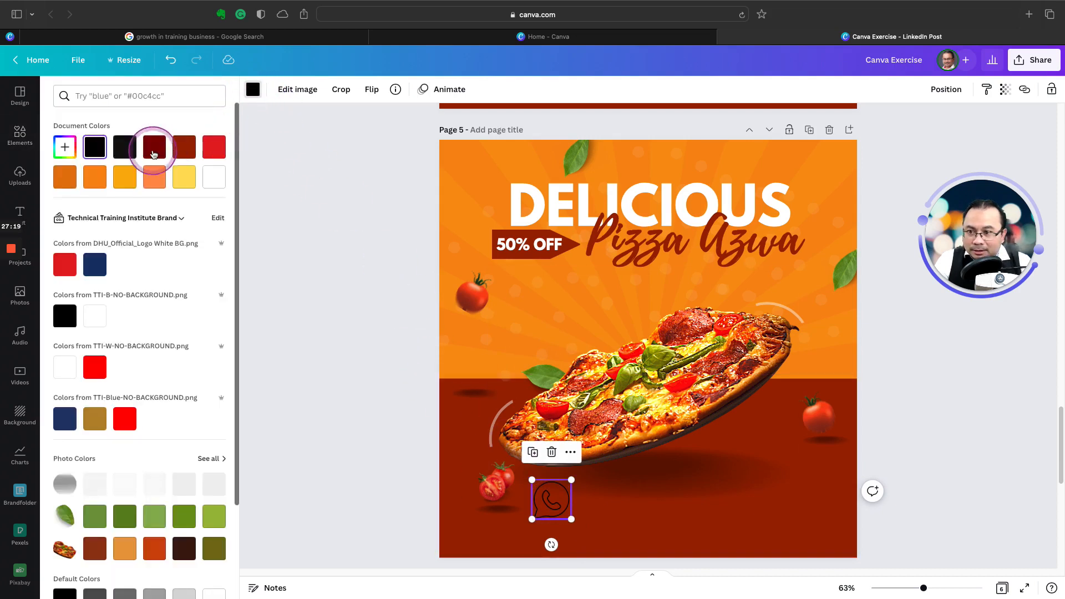
left_click(92, 185)
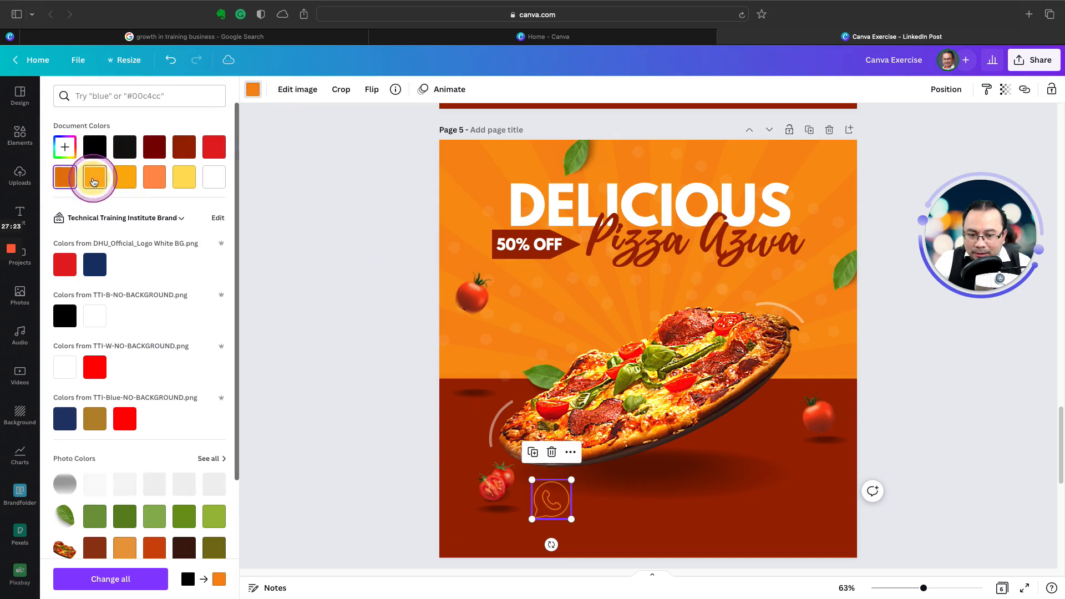
scroll(579, 335, "up", 1)
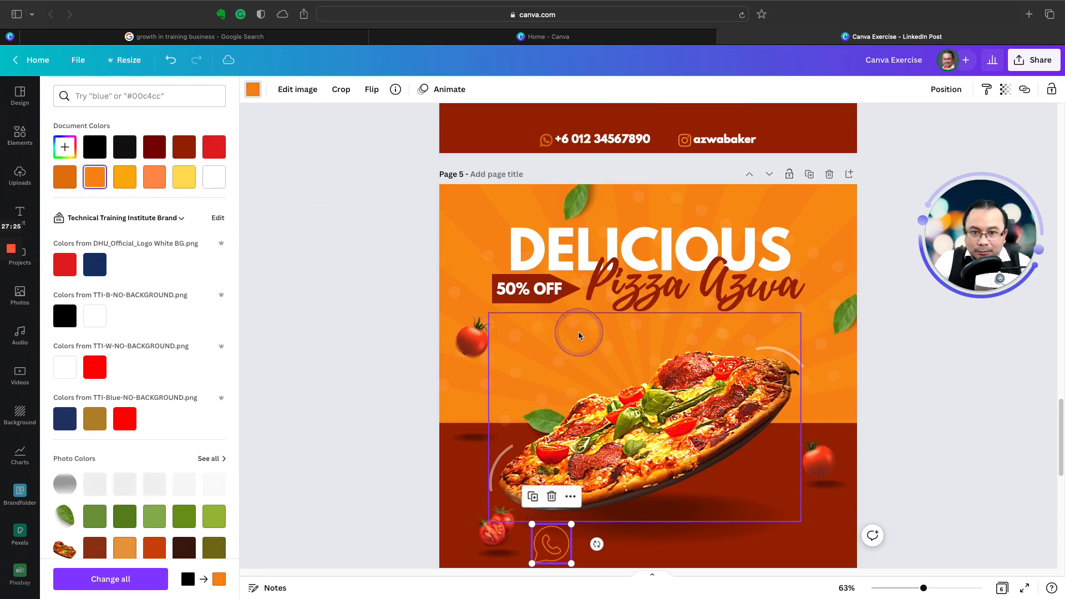
scroll(579, 335, "down", 1)
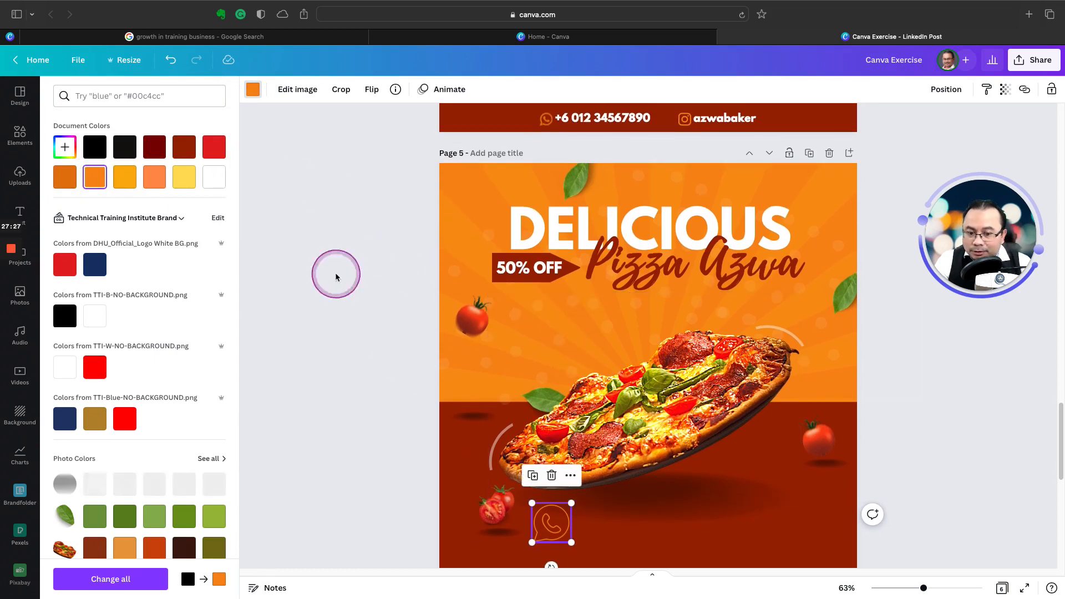
left_click_drag(571, 505, 555, 522)
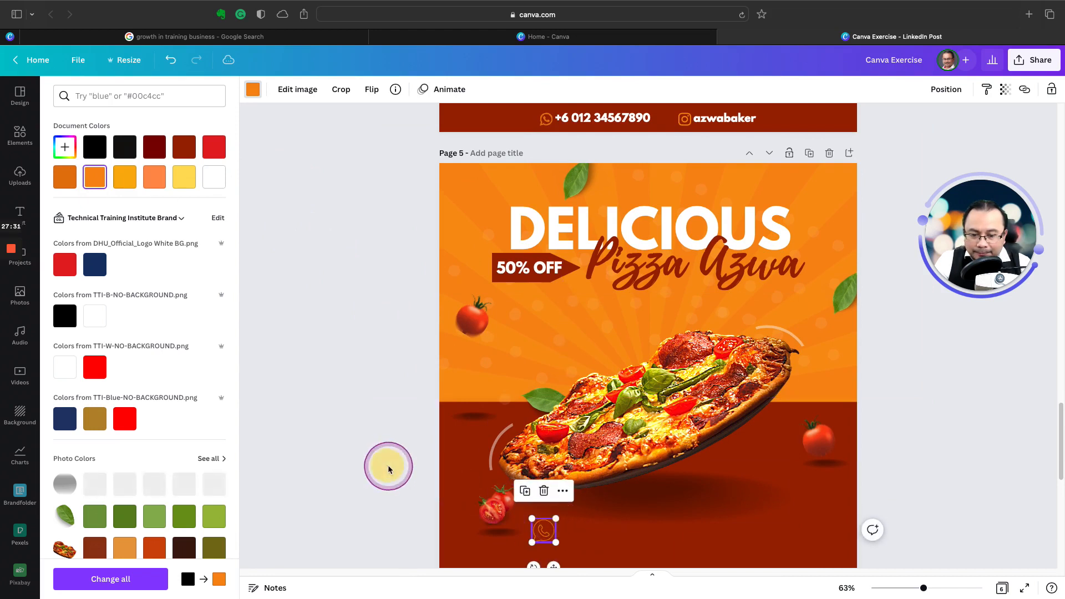
left_click(387, 465)
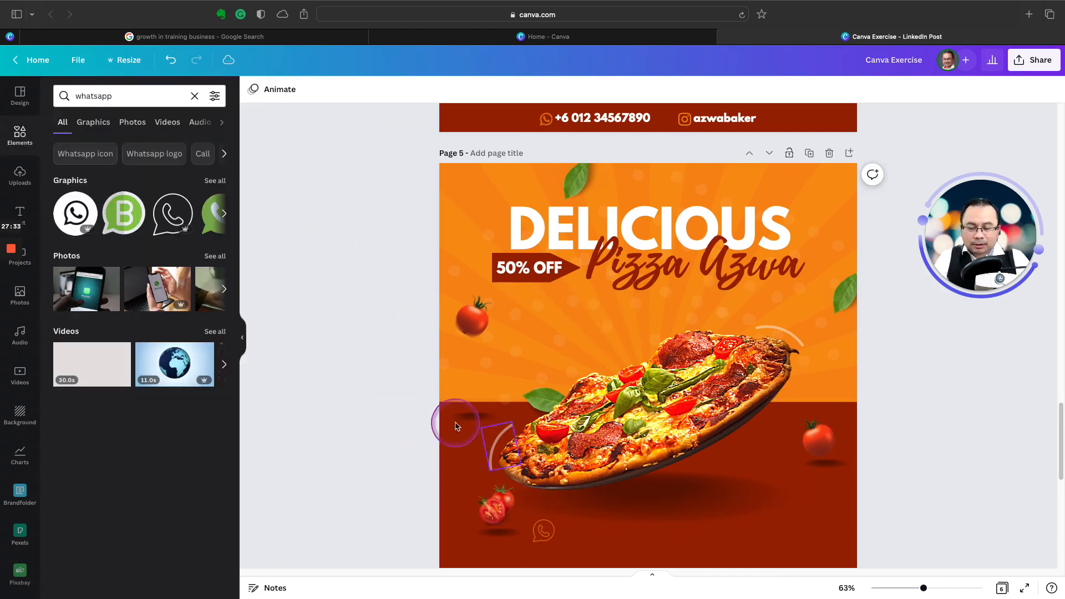
left_click(213, 182)
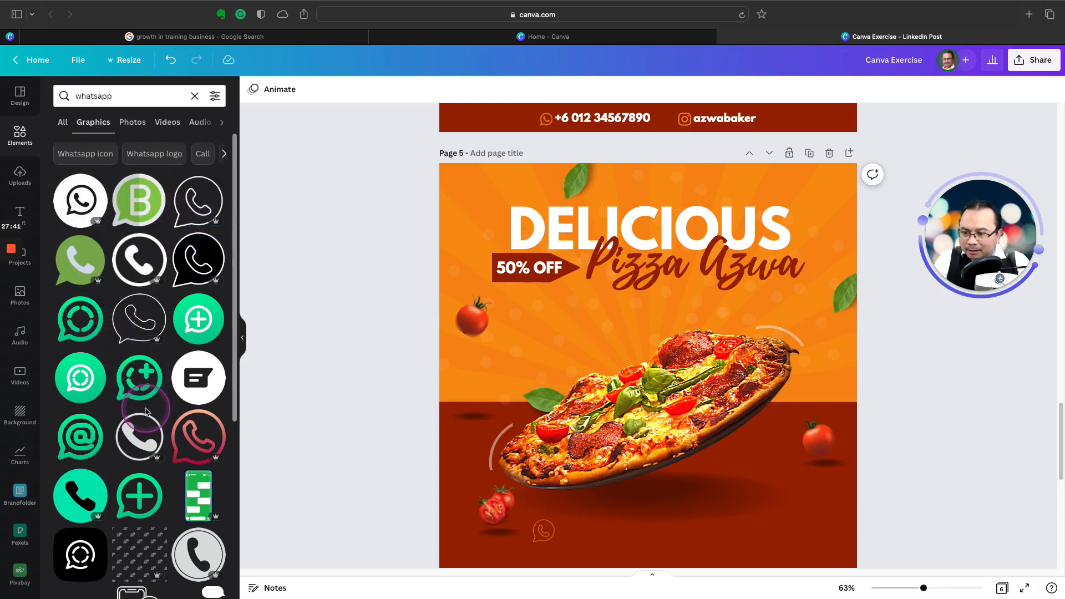
scroll(147, 411, "down", 2)
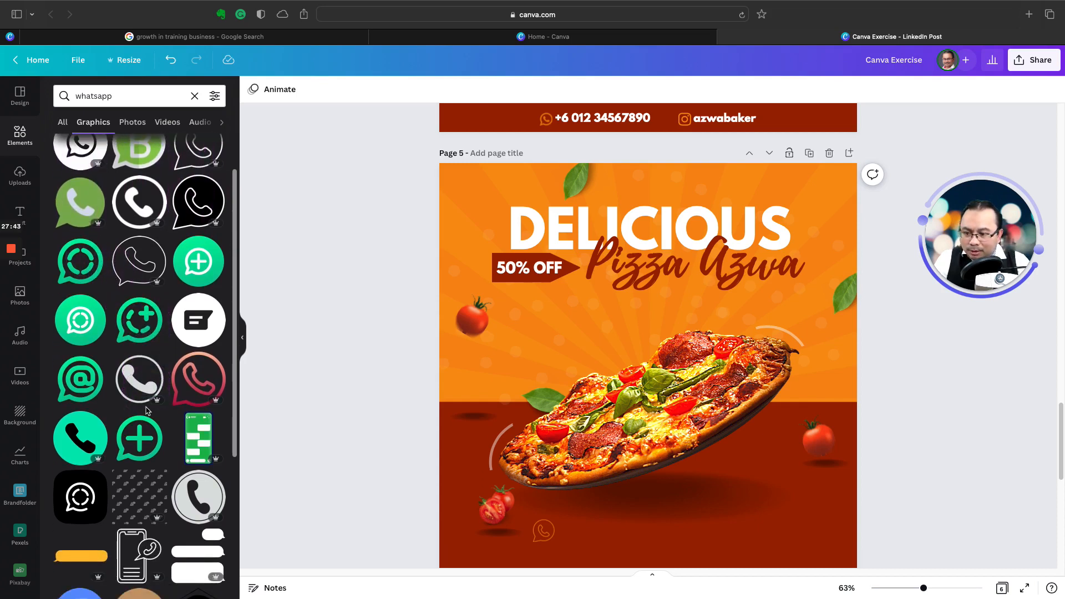
scroll(147, 410, "up", 2)
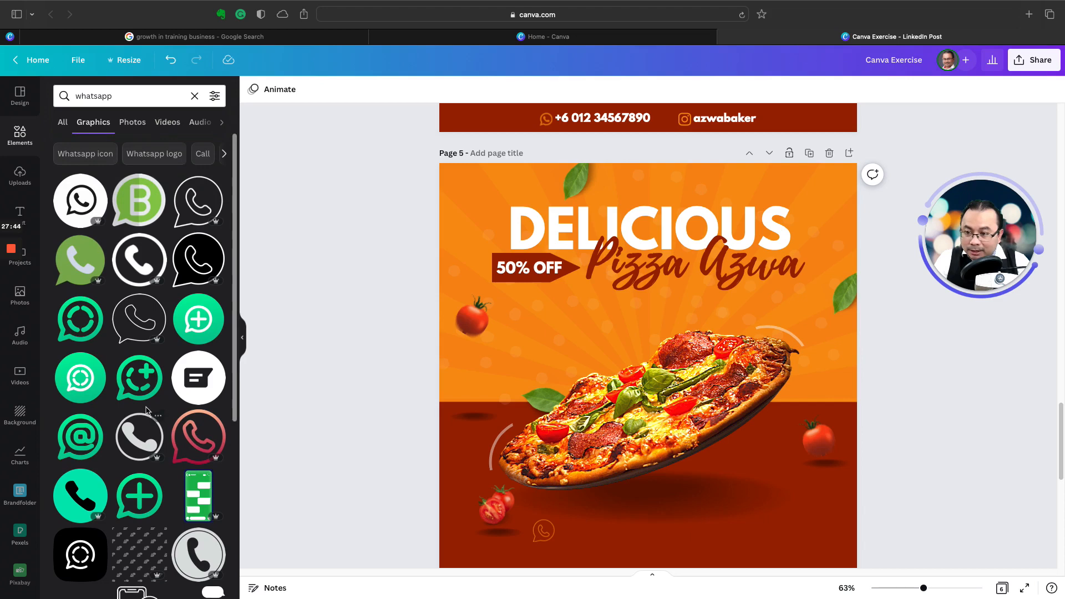
left_click(194, 267)
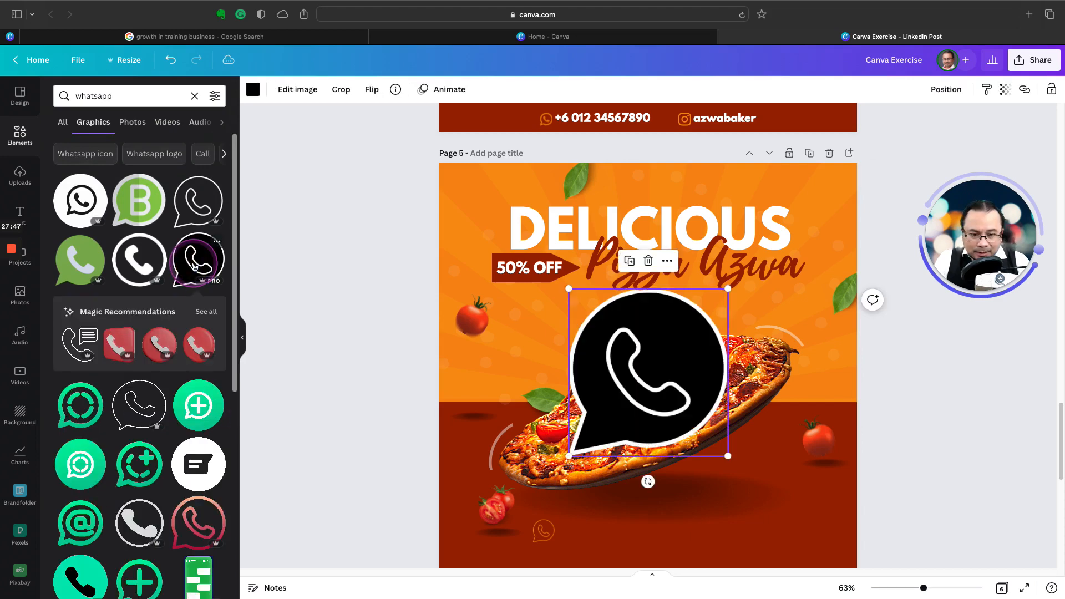
left_click(274, 85)
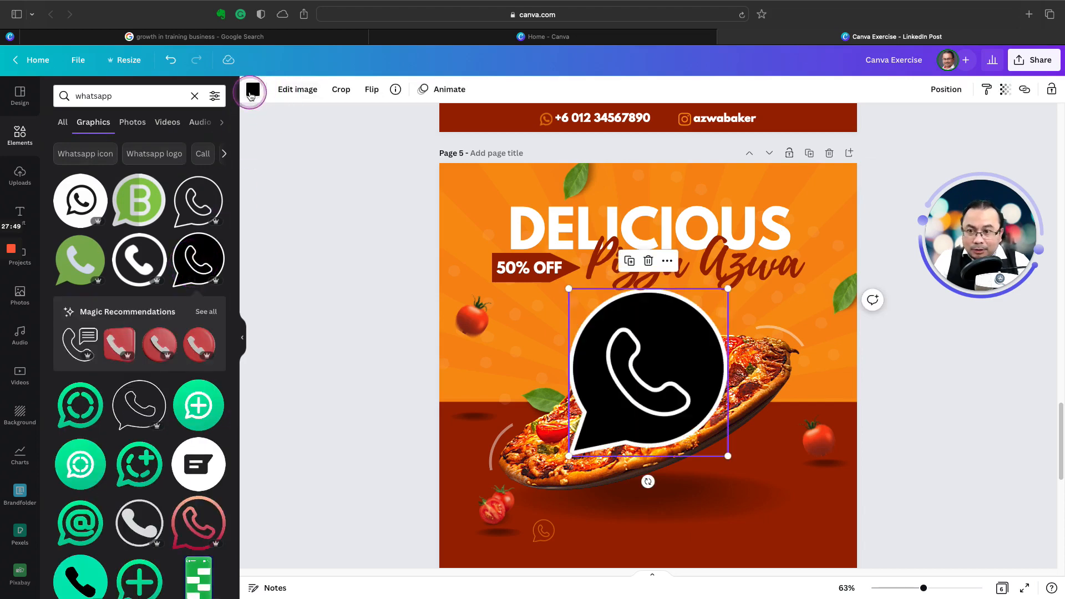
left_click(252, 90)
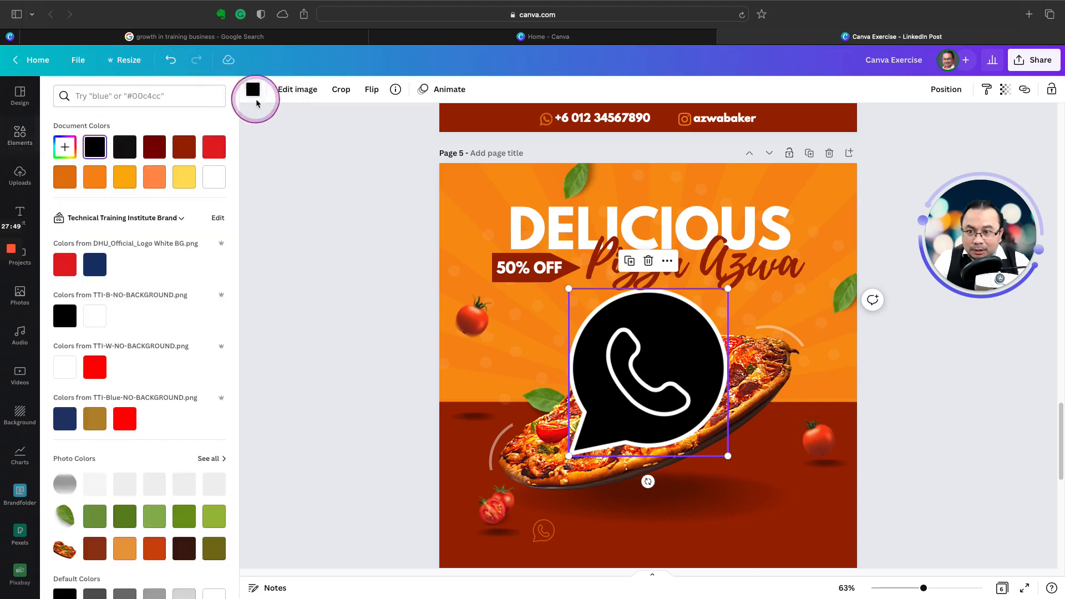
left_click(98, 178)
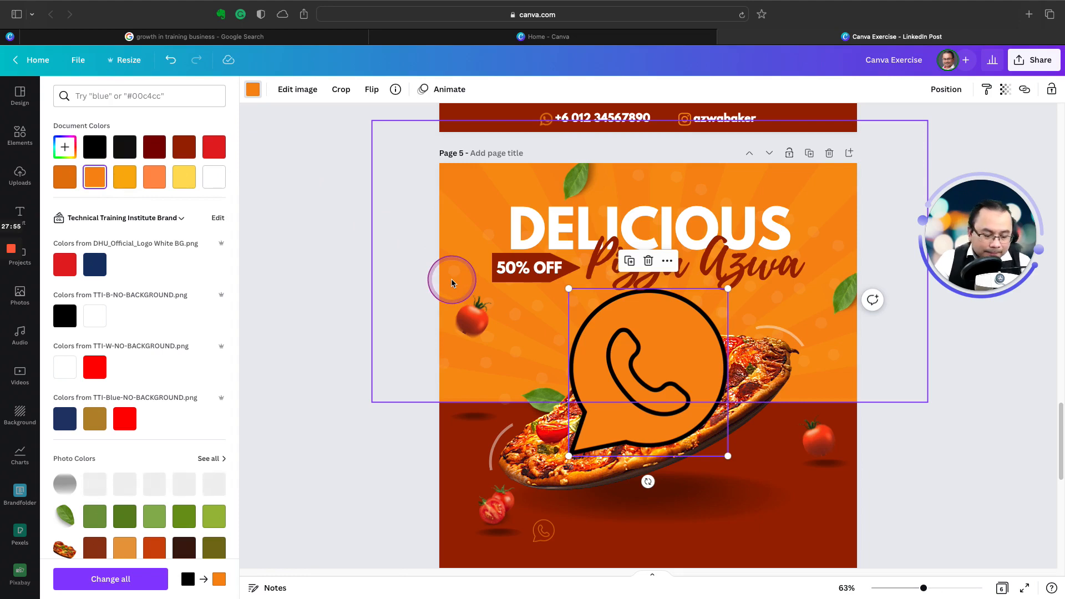
key("Delete")
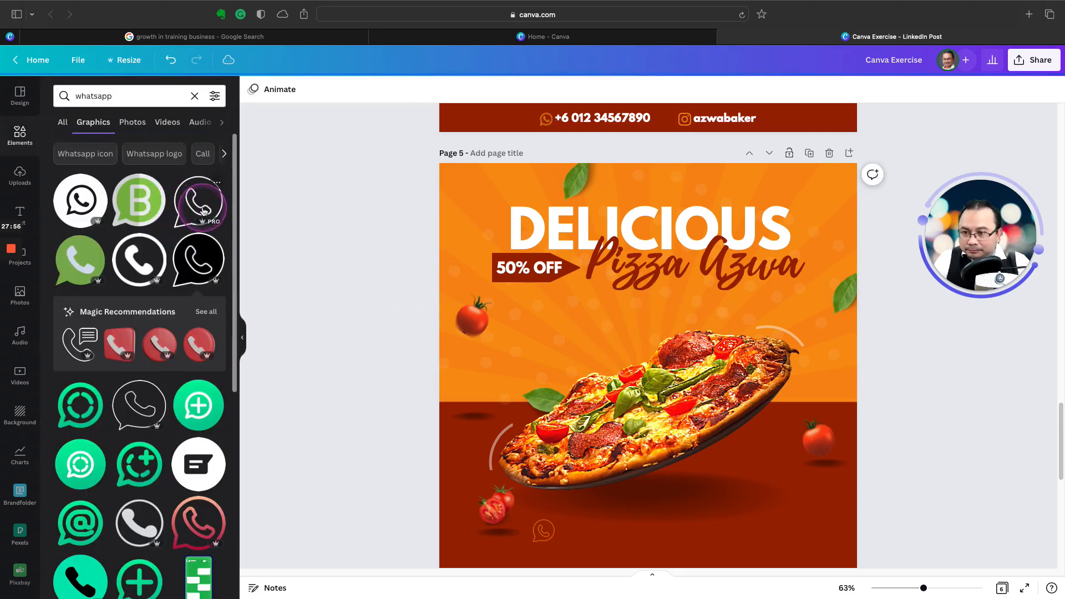
left_click(201, 208)
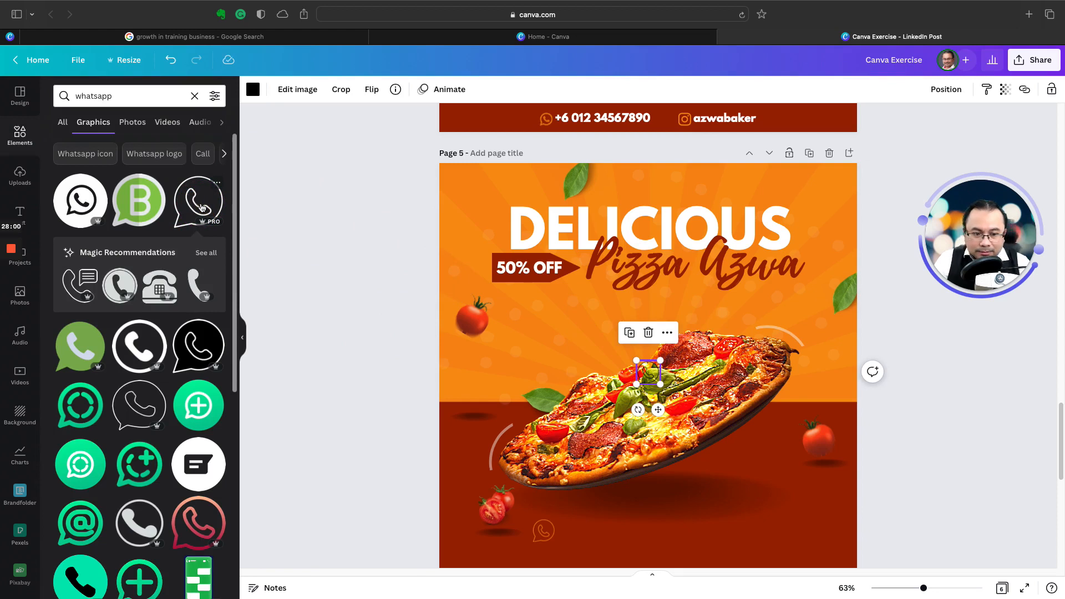
key("Delete")
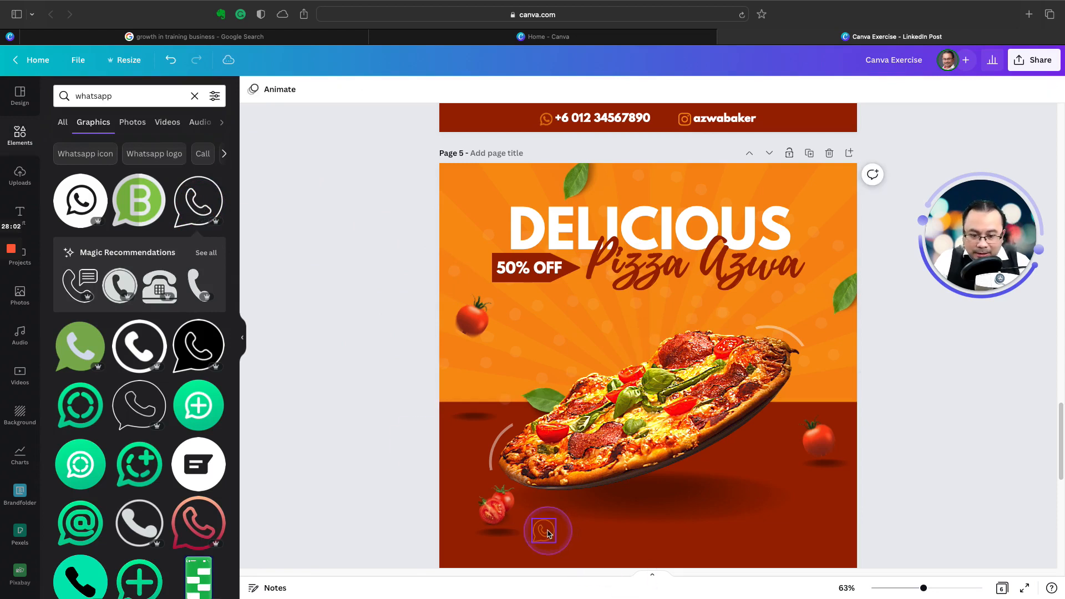
Step: Nudge the orange WhatsApp icon outward and place a duplicate of the DELICIOUS heading beside it, scaled down to font size 48
left_click_drag(547, 533, 542, 531)
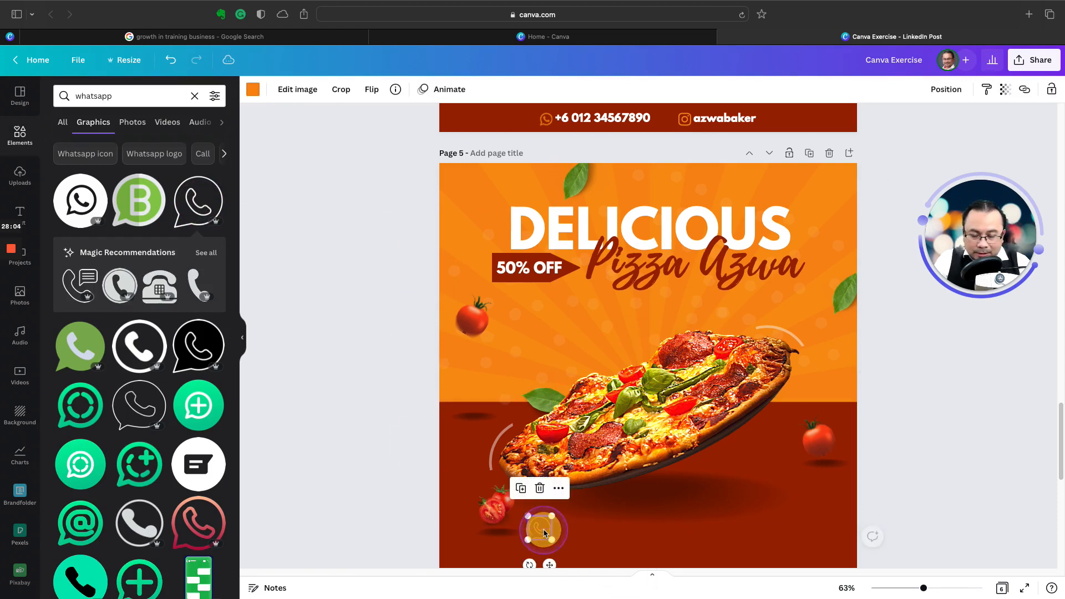
left_click(559, 237)
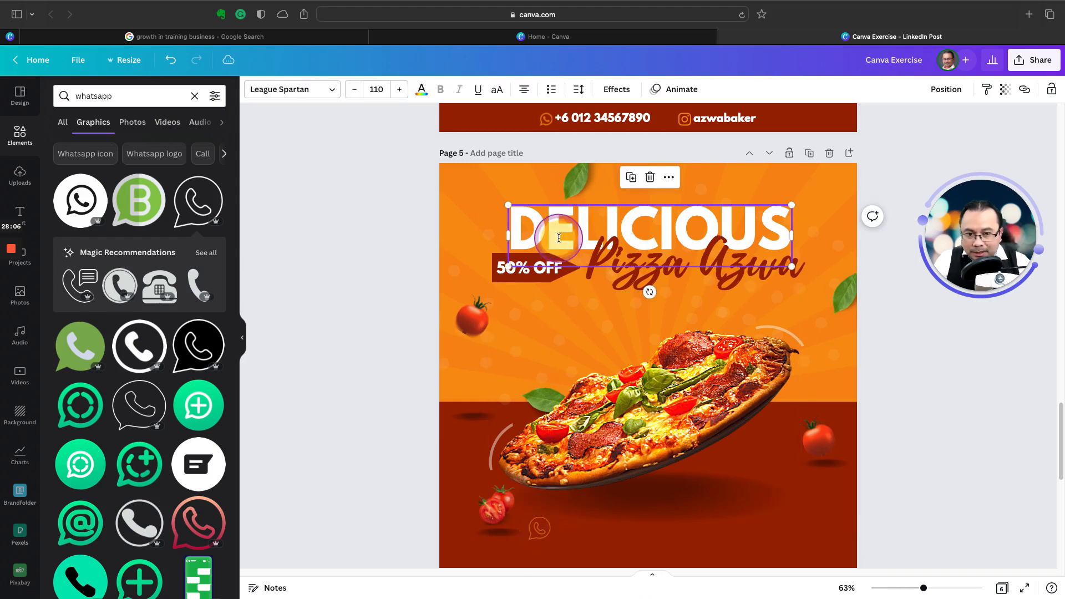
left_click(631, 178)
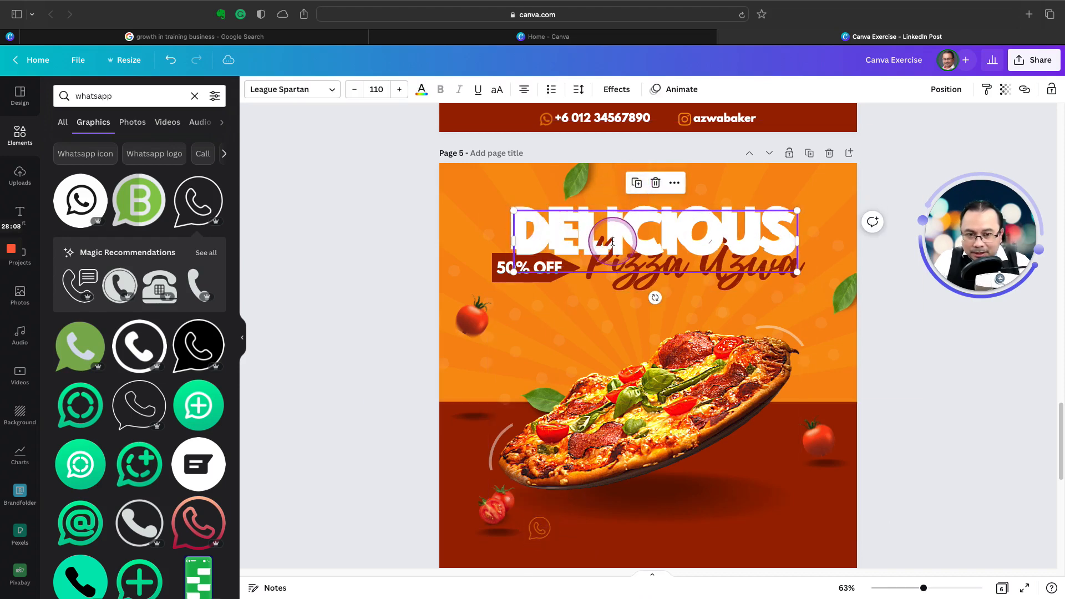
left_click_drag(620, 251, 662, 532)
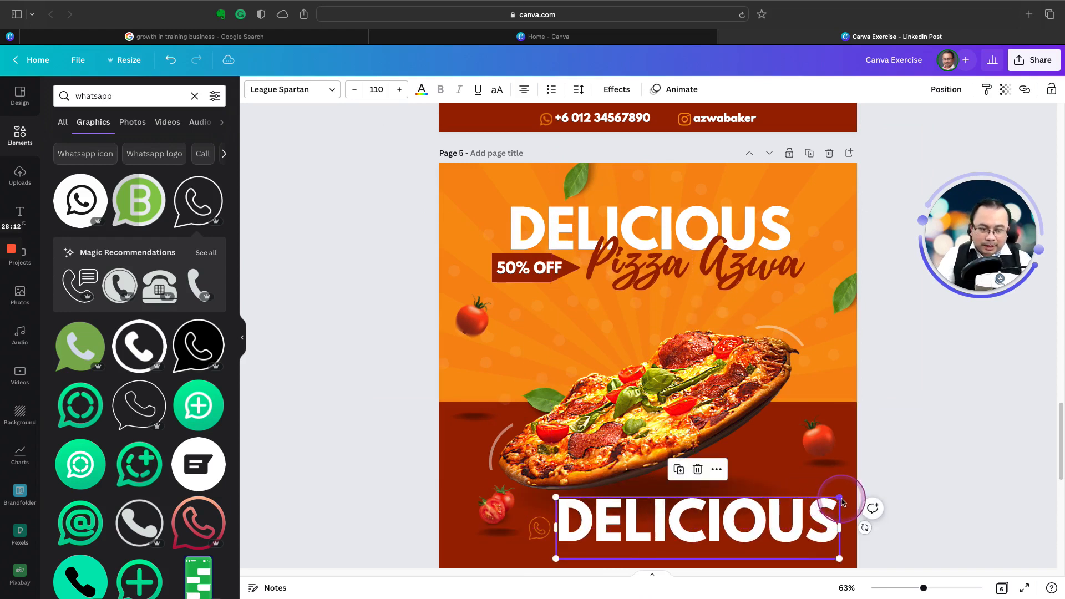
left_click_drag(837, 497, 618, 530)
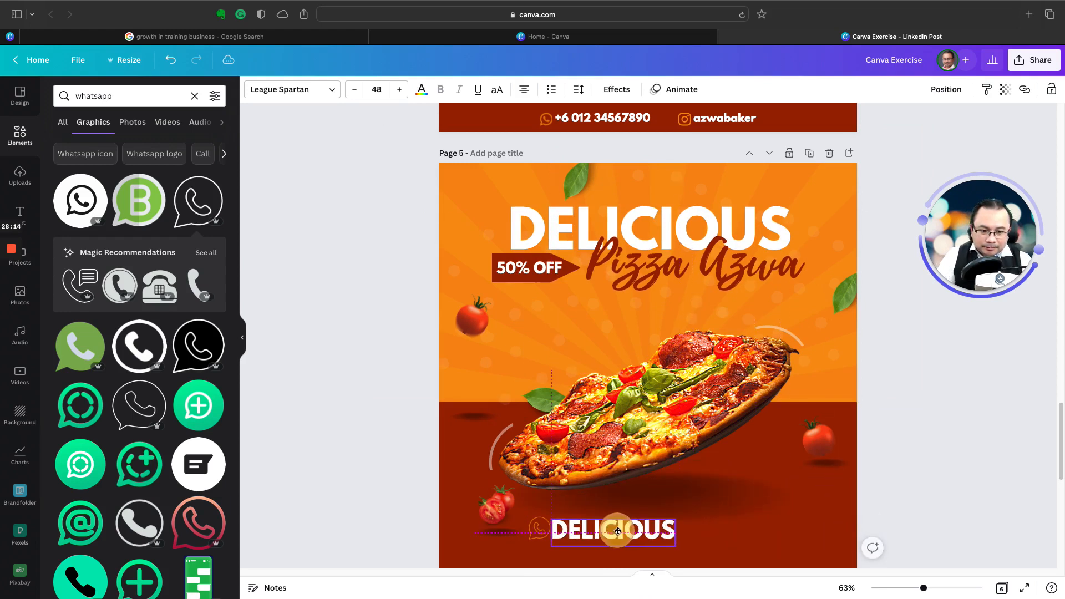
Step: Replace the text of the small DELICIOUS duplicate beneath the pizza with the contact phone number including its country code
double_click(618, 529)
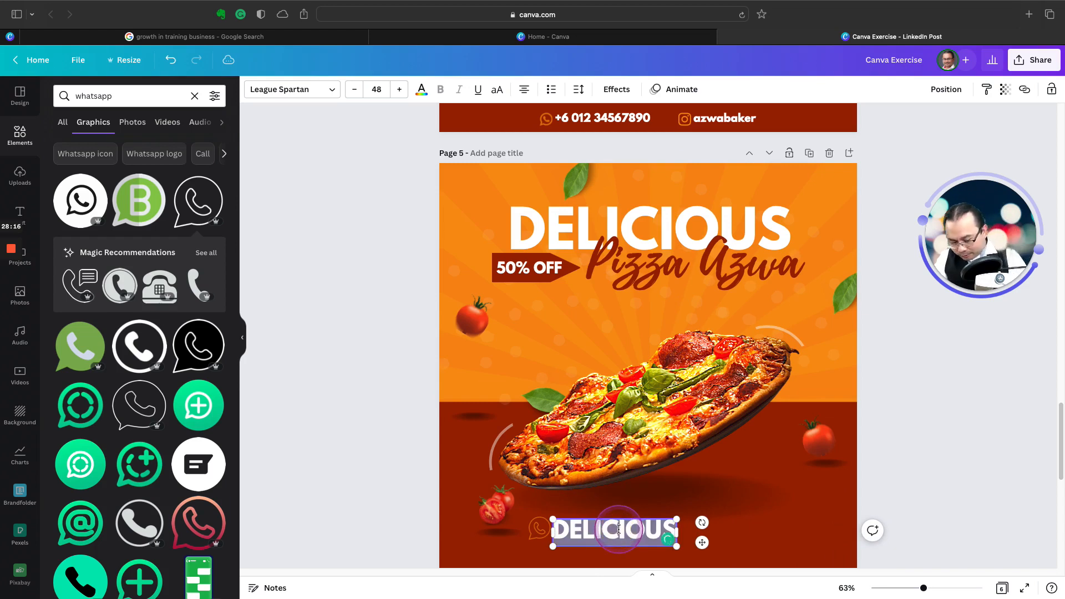
type("H6 ")
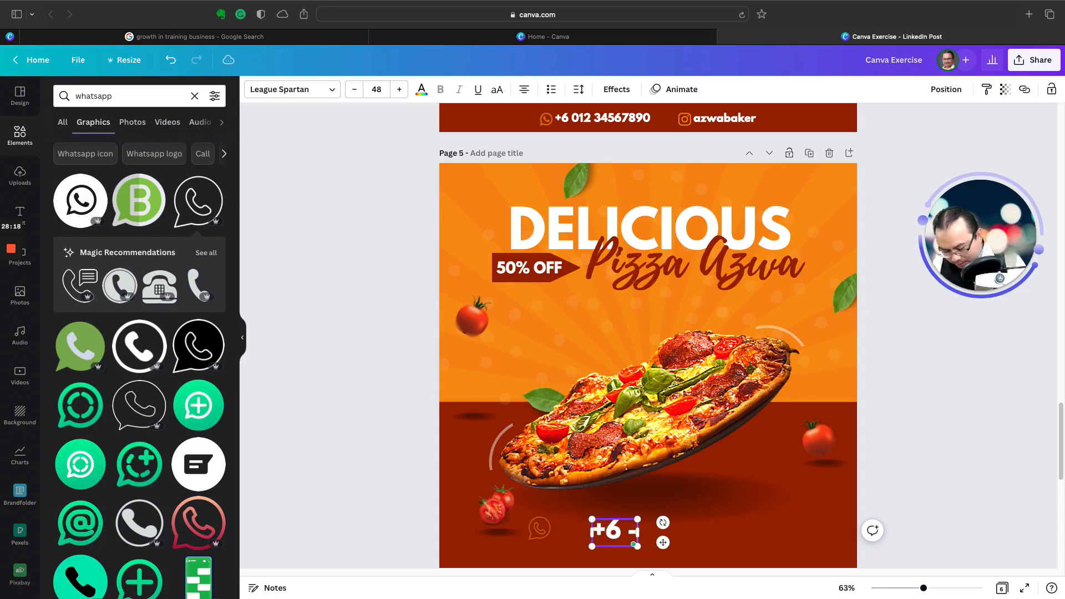
type("0")
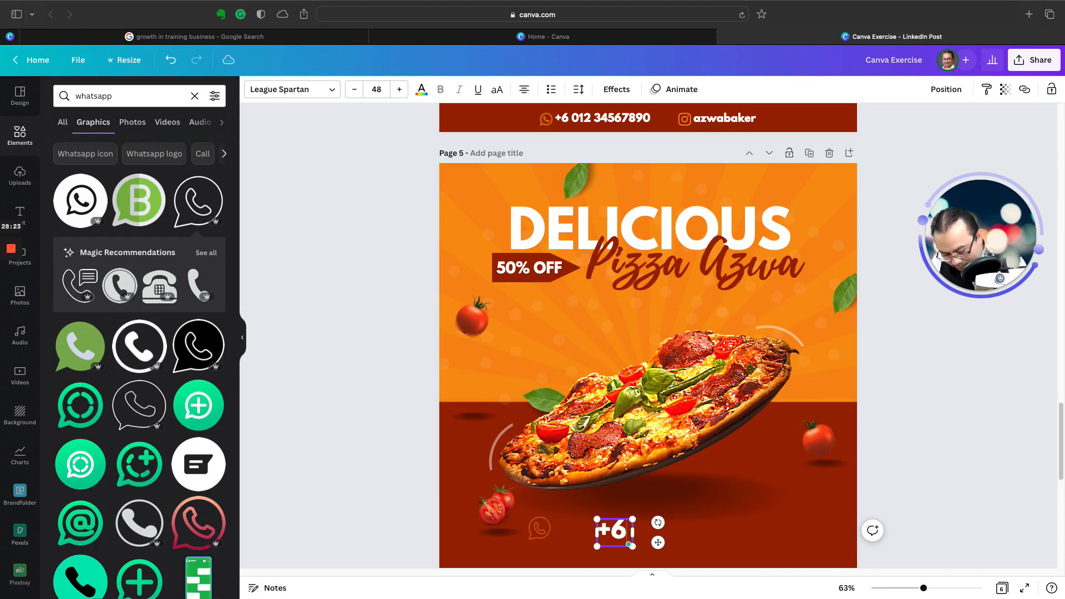
type("1234")
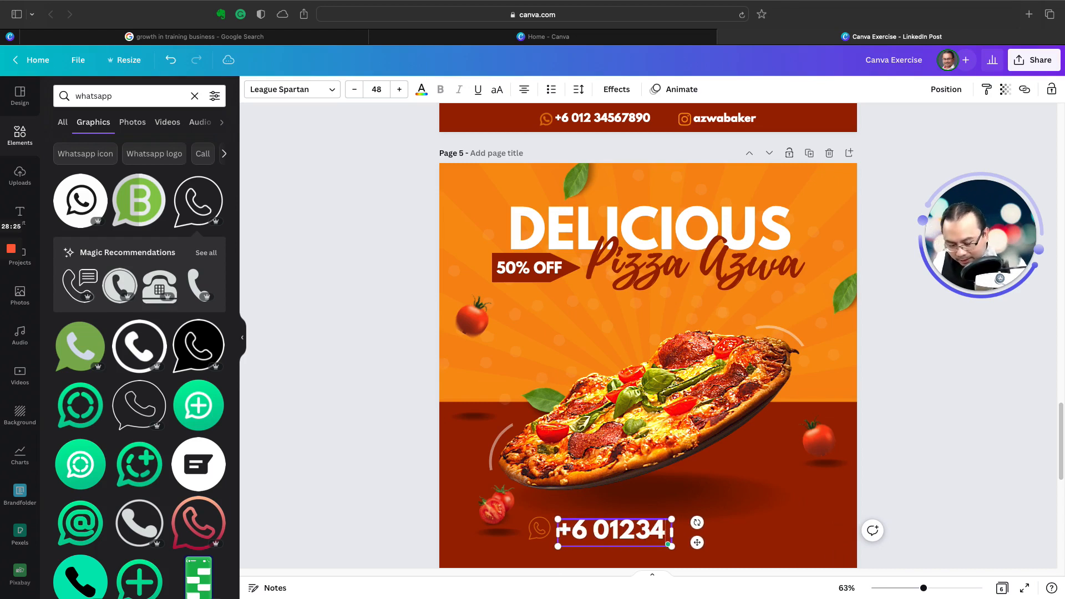
type("56789")
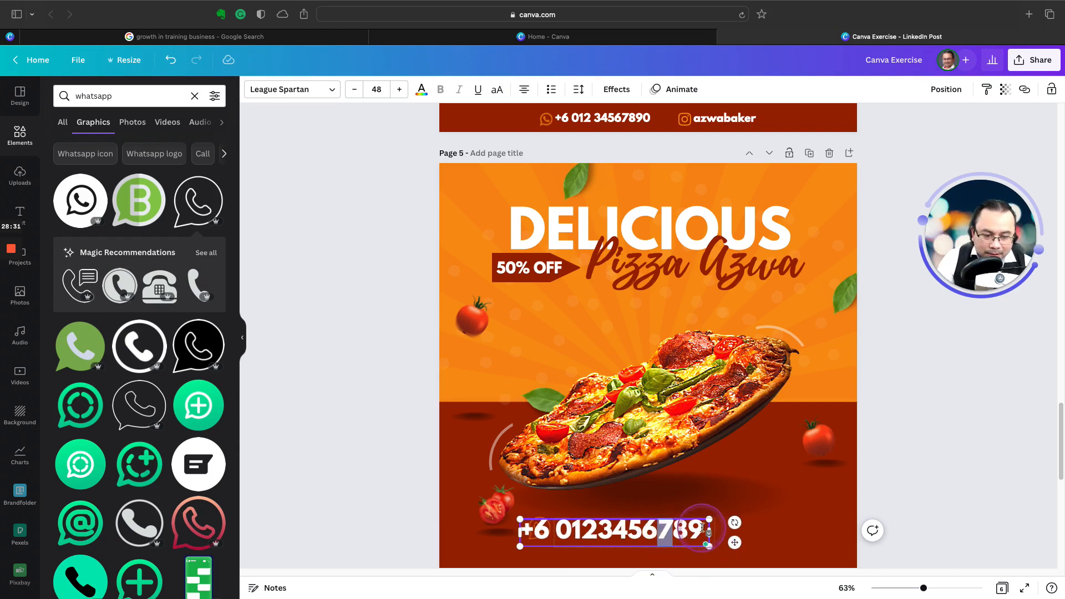
Step: Scale the phone number text down to font size 26 and position it close beside the WhatsApp icon
left_click(713, 523)
left_click(713, 521)
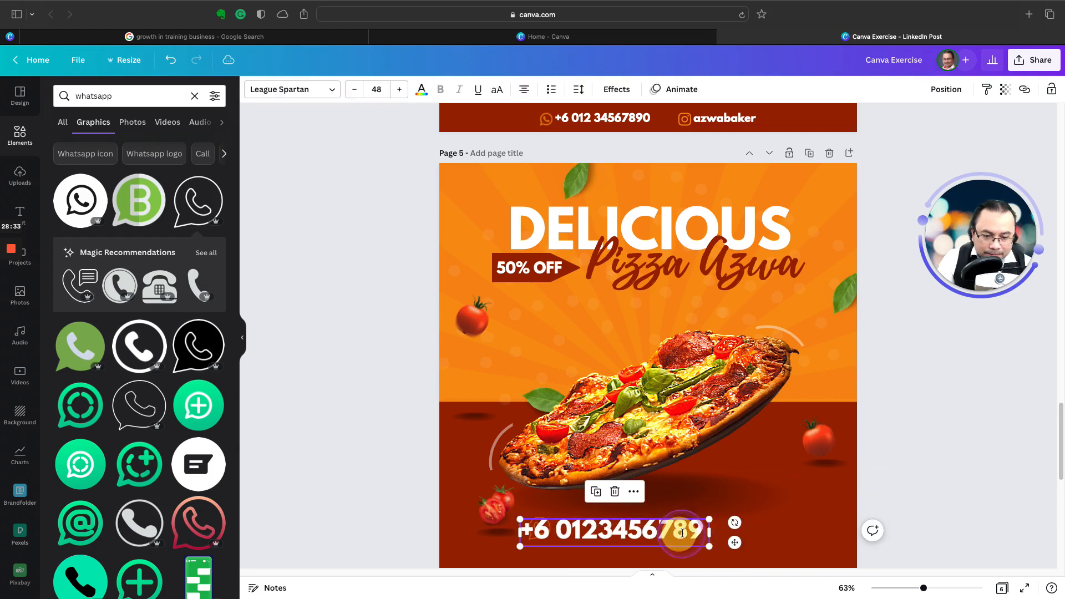
left_click_drag(706, 526, 622, 531)
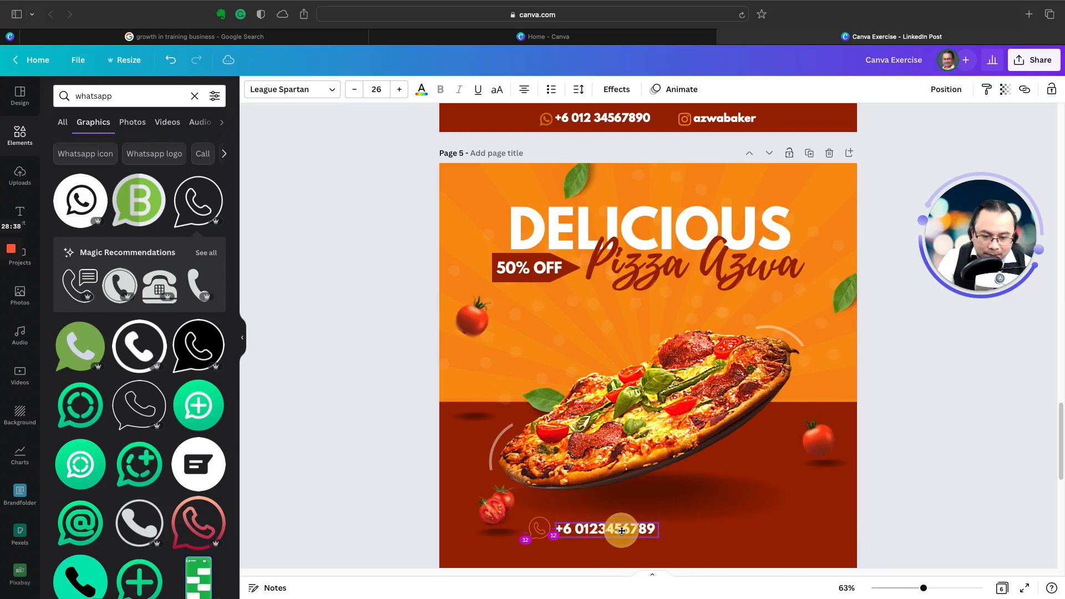
left_click(410, 504)
left_click(542, 531)
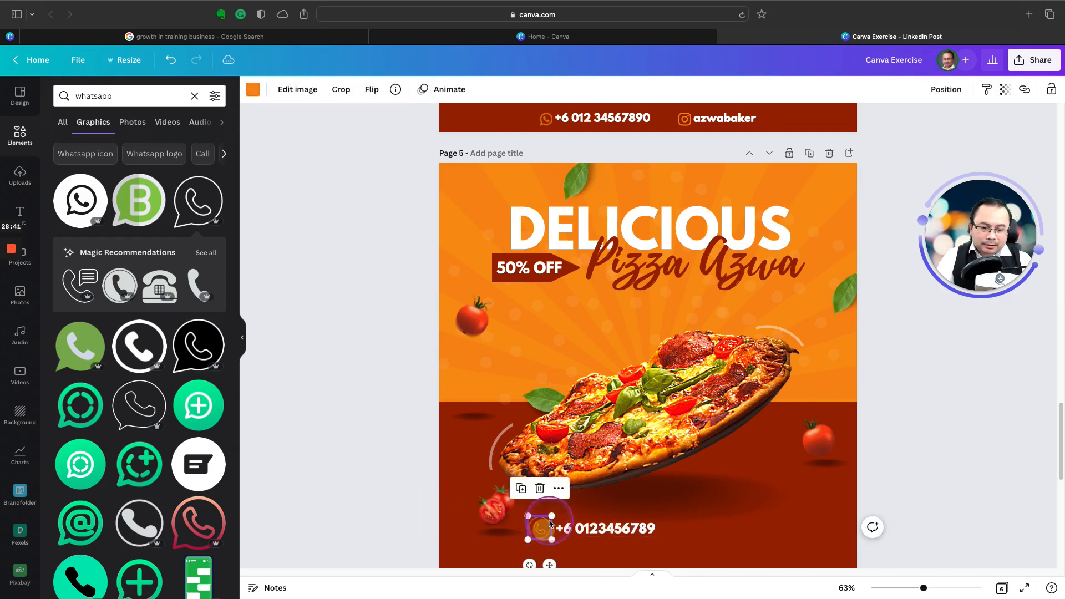
left_click(583, 524)
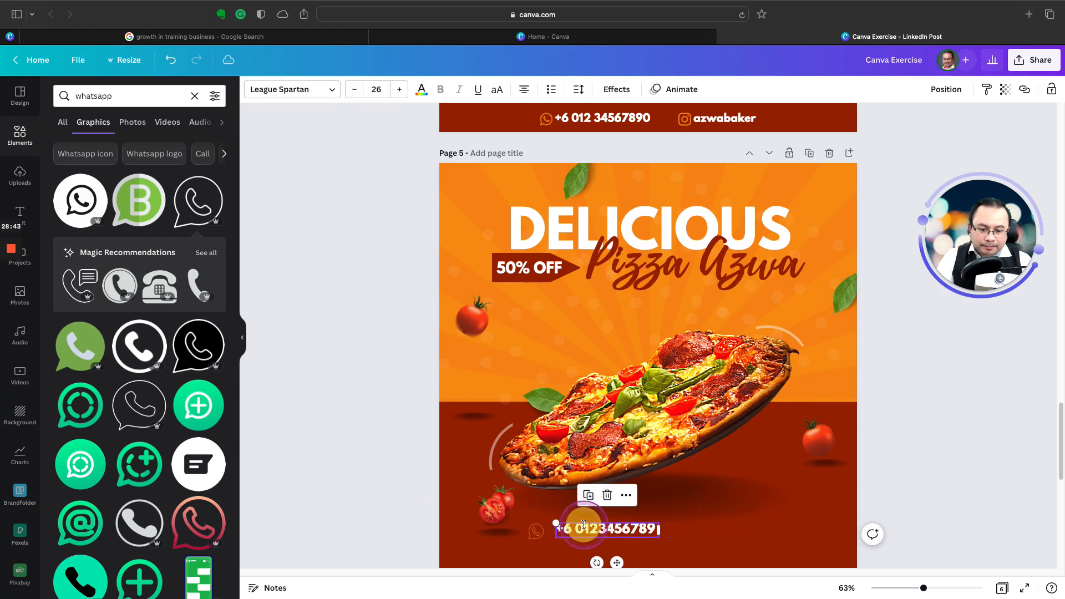
left_click_drag(616, 563, 607, 564)
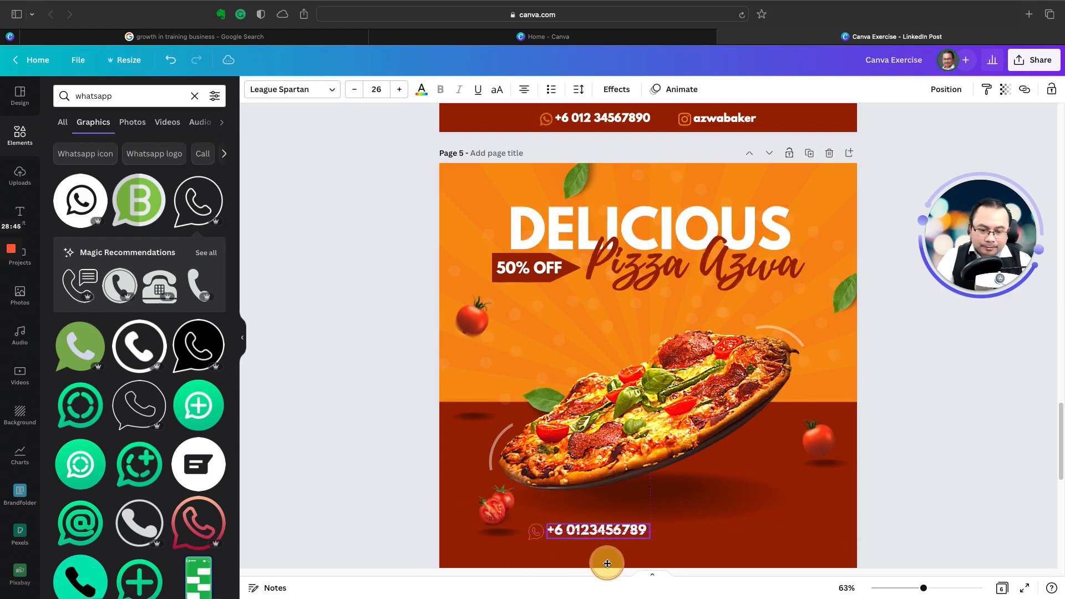
left_click(403, 492)
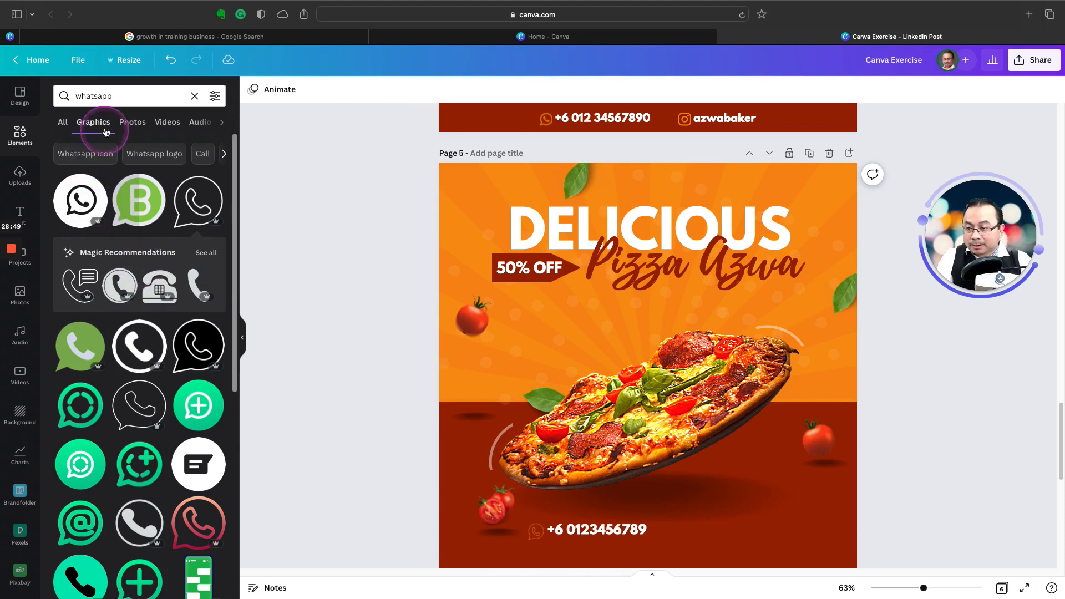
Step: Search the graphics for "site" and add the www globe as a small bright orange icon after the phone number
double_click(107, 96)
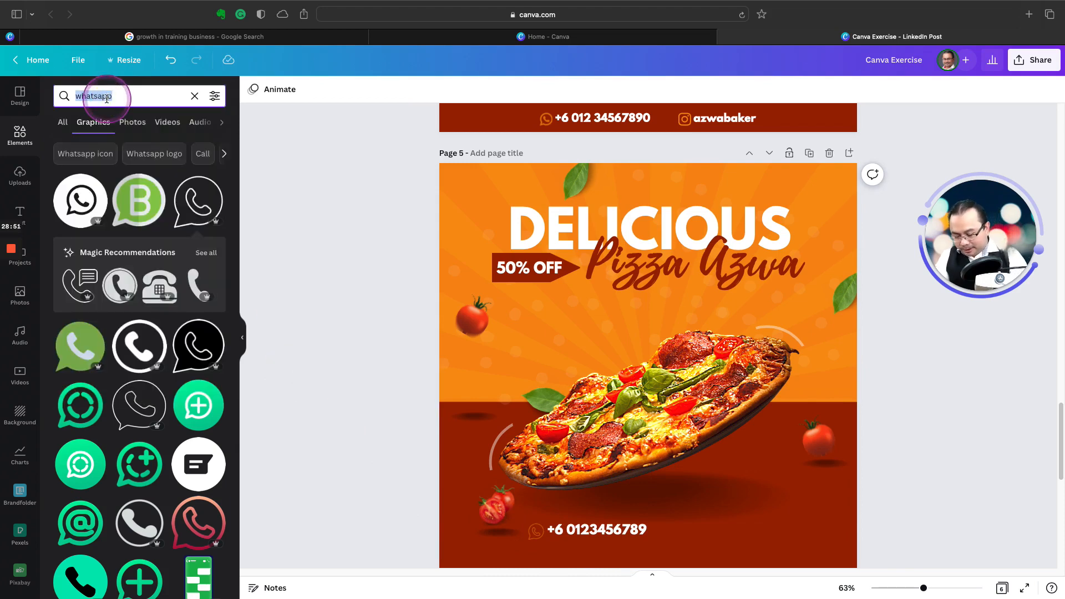
type("site")
key("Return")
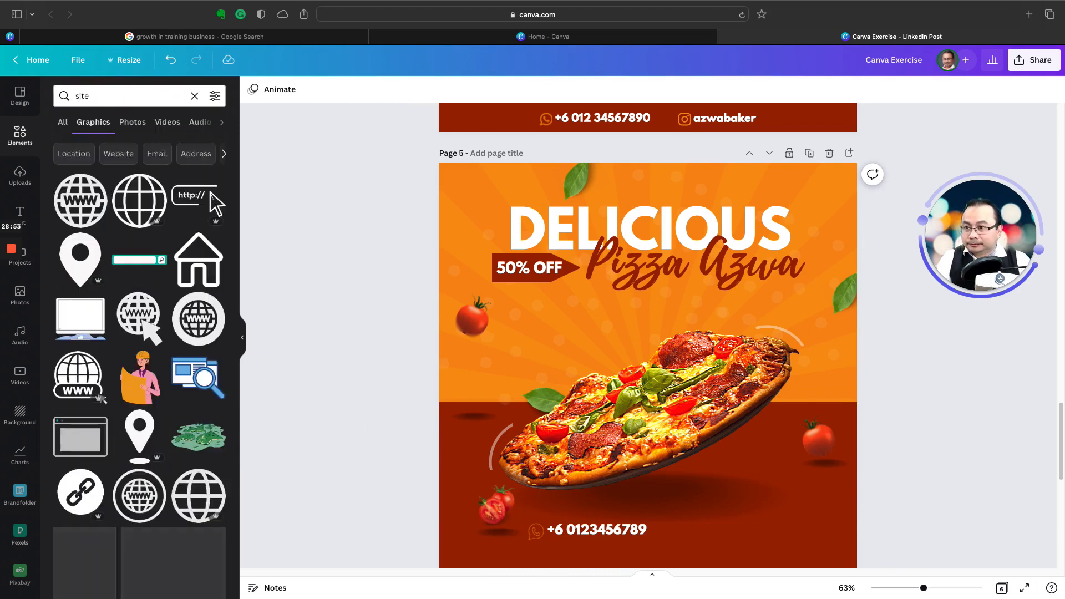
left_click_drag(80, 201, 668, 536)
left_click(253, 89)
left_click(94, 189)
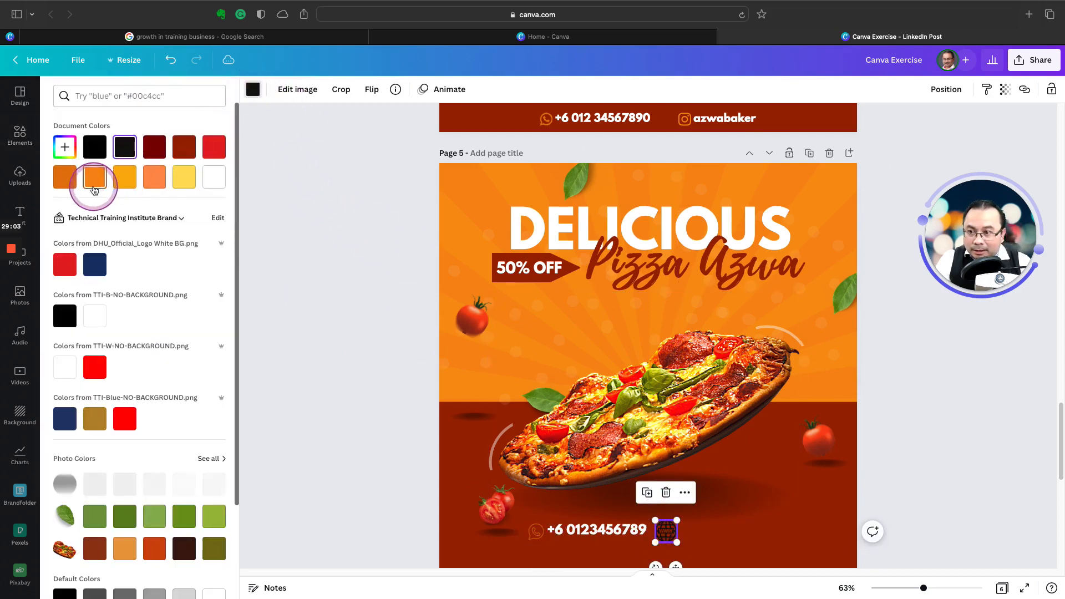
Step: Compare the WhatsApp icon's orange colour and transparency with the www globe, and shrink the globe slightly
left_click(536, 531)
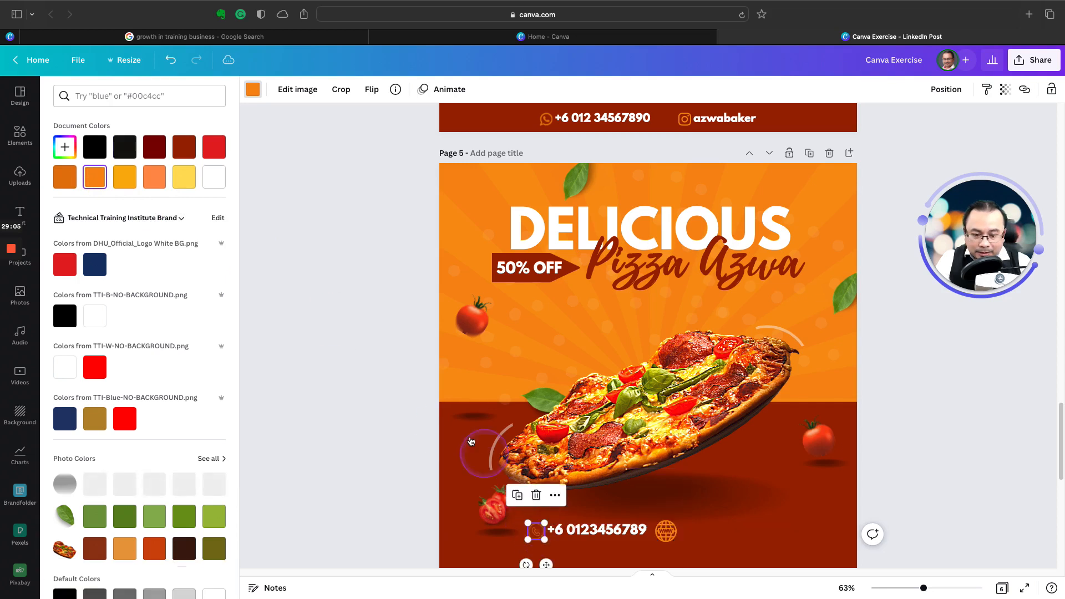
left_click(96, 178)
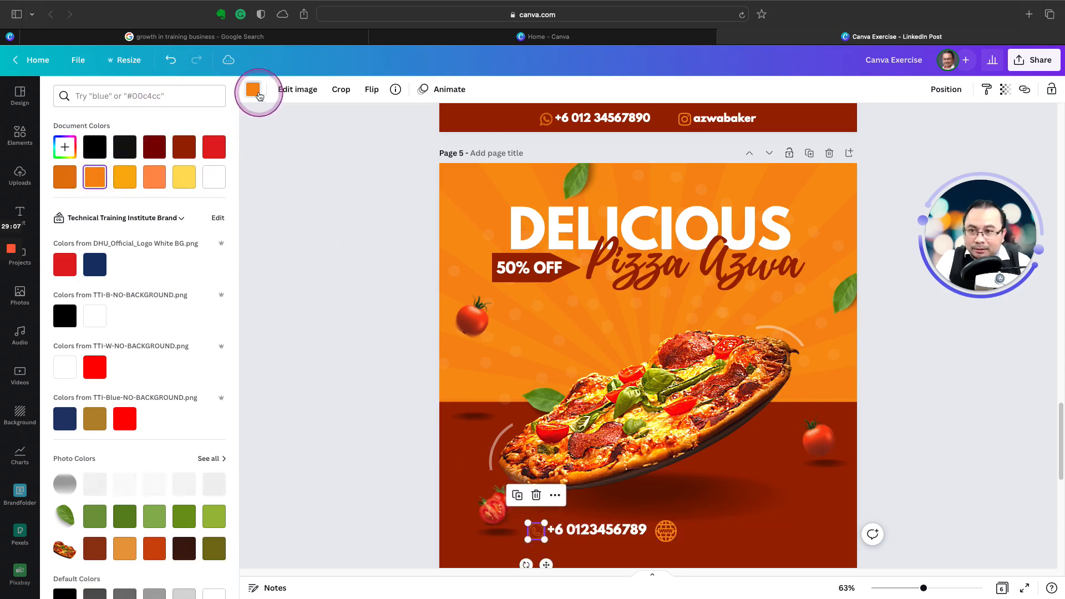
left_click(1007, 92)
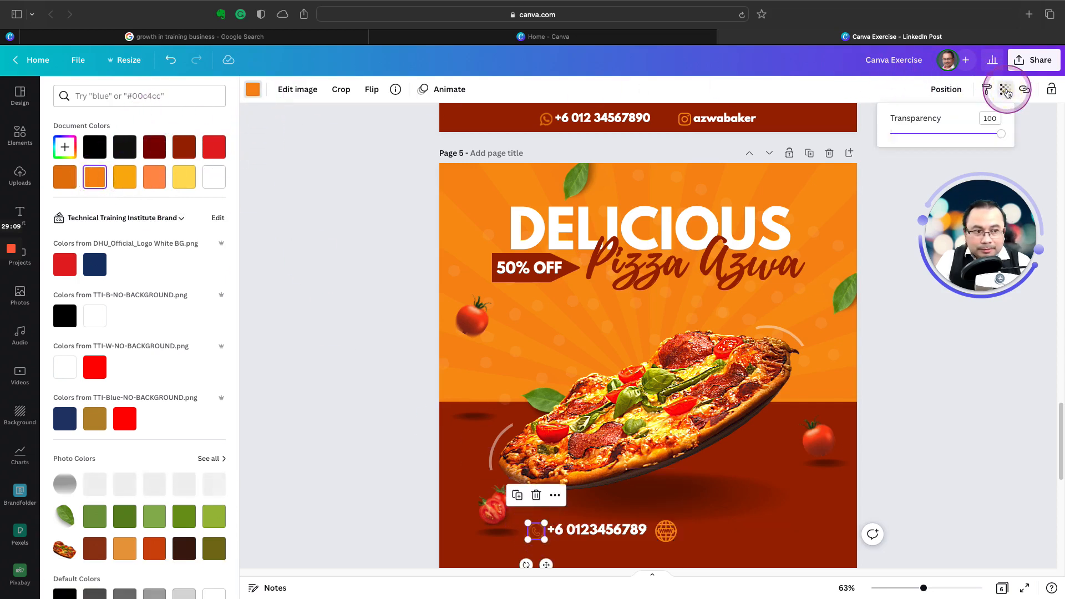
left_click(960, 161)
left_click(666, 535)
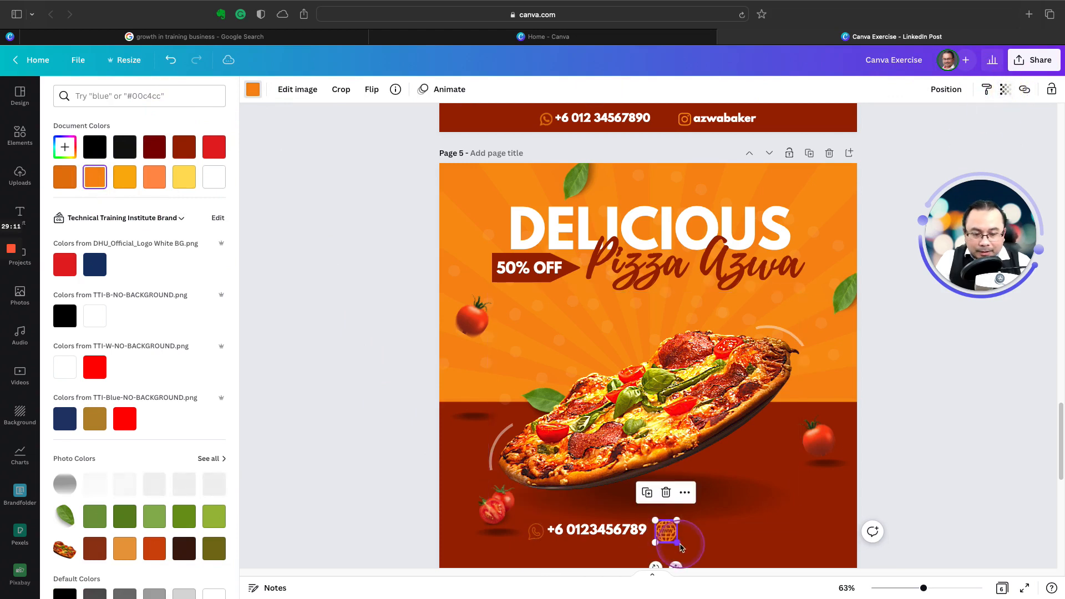
left_click_drag(677, 543, 673, 539)
Step: Duplicate the phone number text, place the copy after the globe icon, and change its text to "azwa baker"
left_click(604, 527)
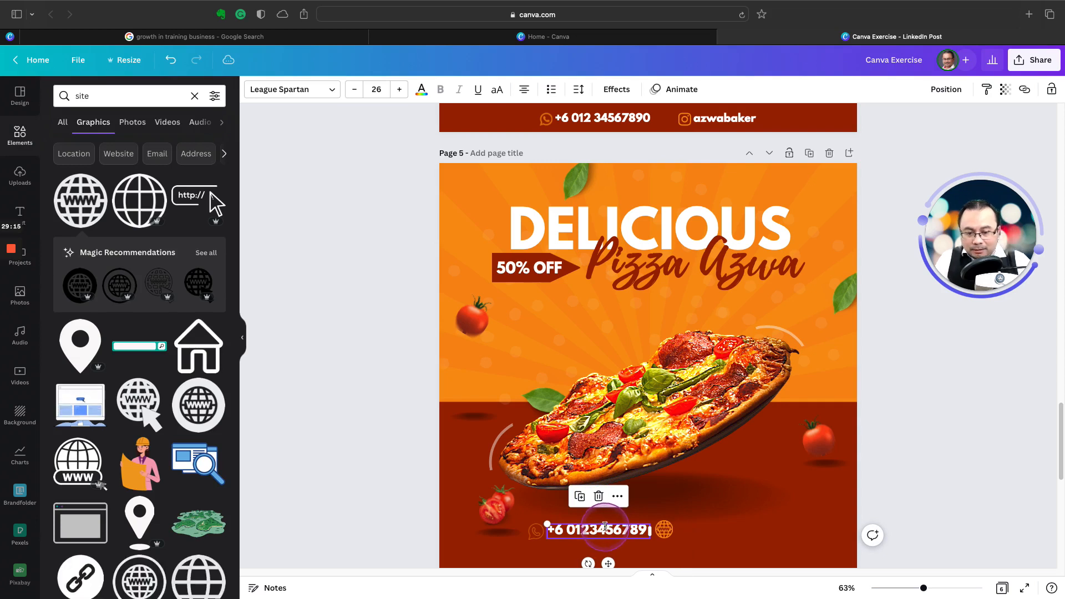
left_click(580, 496)
left_click_drag(608, 534, 710, 532)
left_click(711, 532)
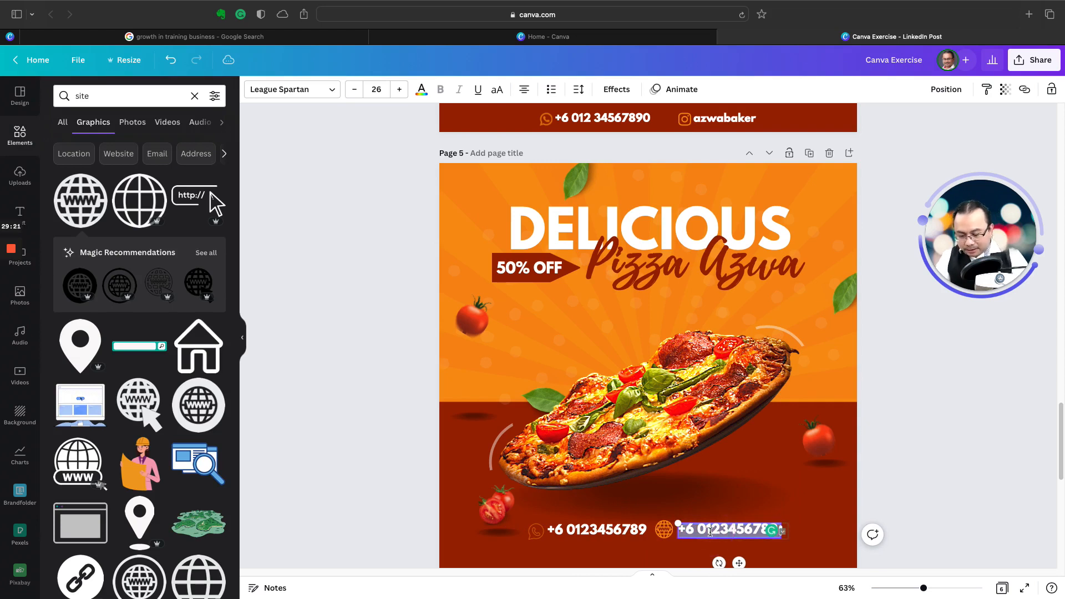
type("azwa baker")
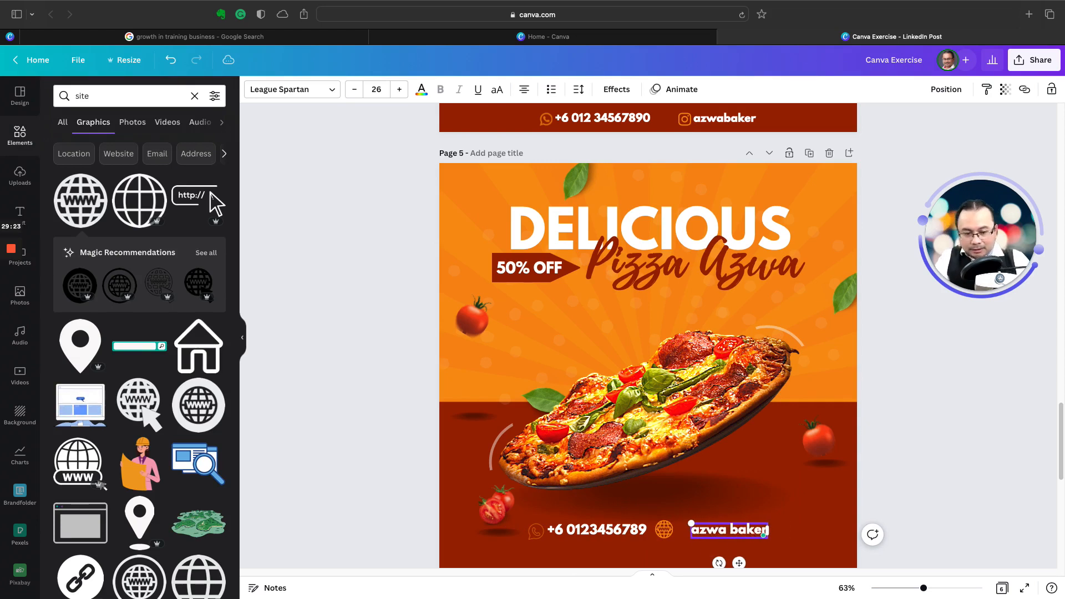
Step: Delete the www globe icon, search the graphics for "instagram", and add the black rounded-square Instagram outline to page 5
left_click(663, 528)
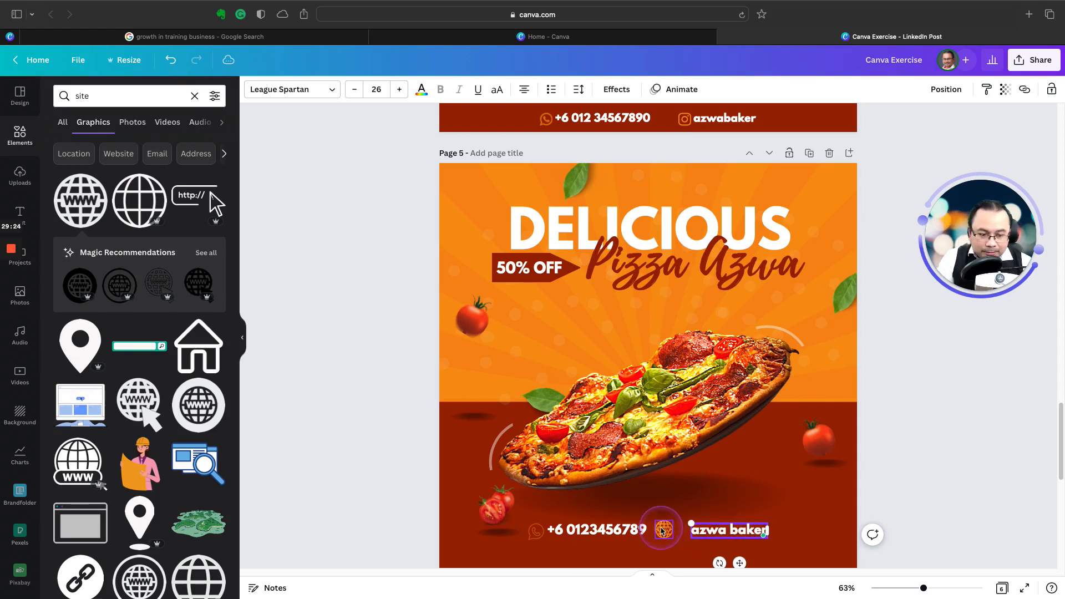
key("Delete")
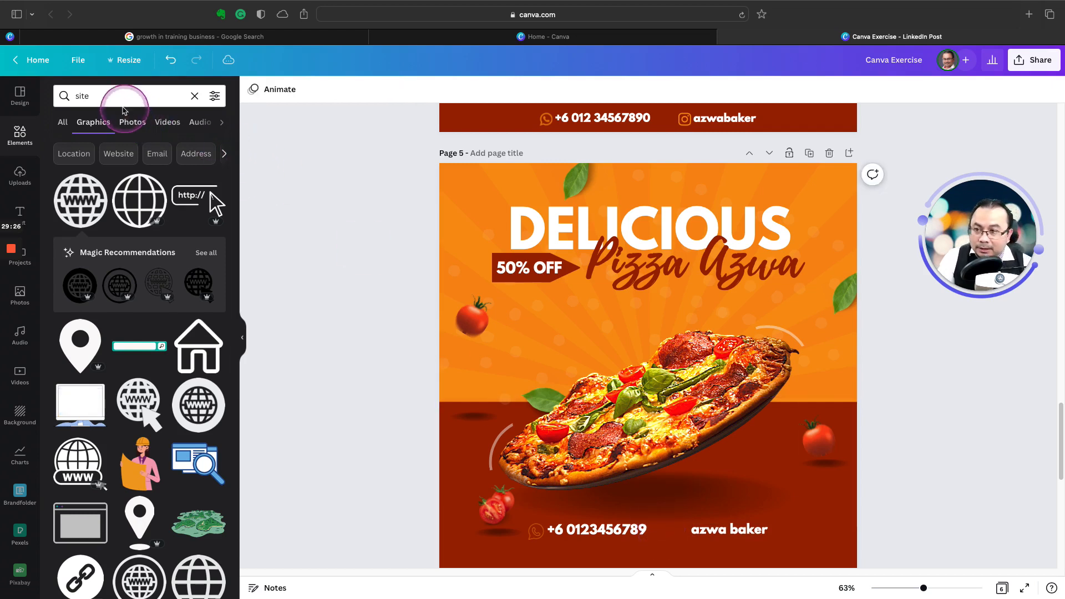
left_click(104, 95)
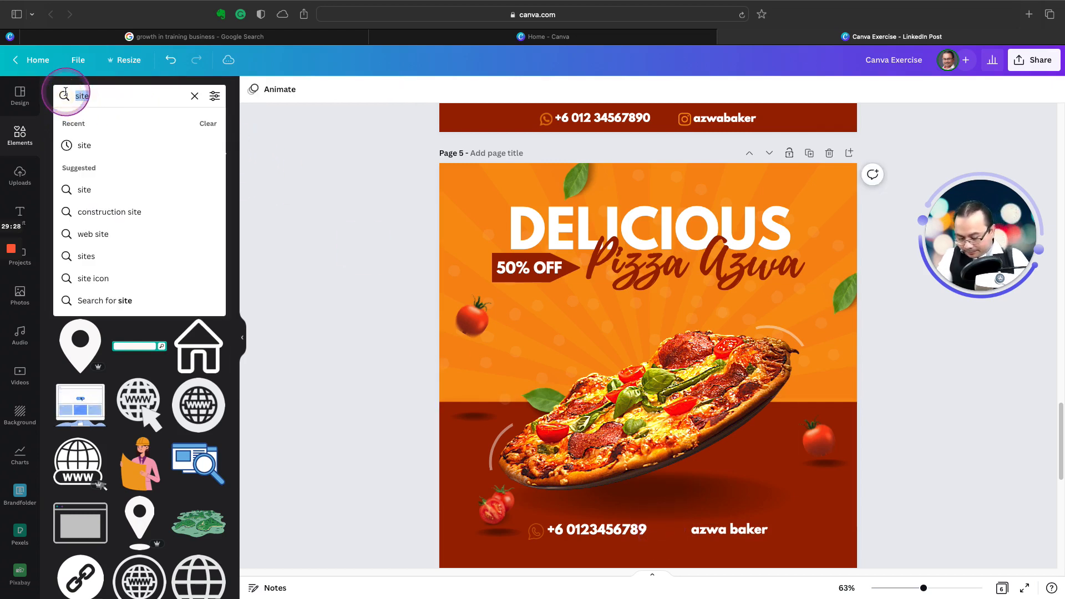
type("instagram")
key("Return")
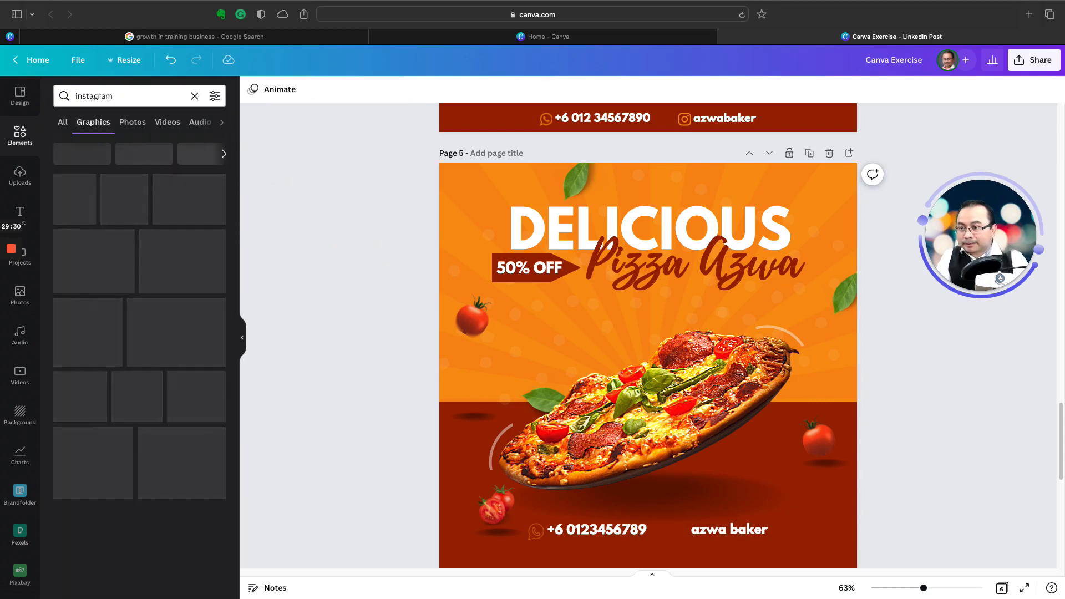
left_click(139, 201)
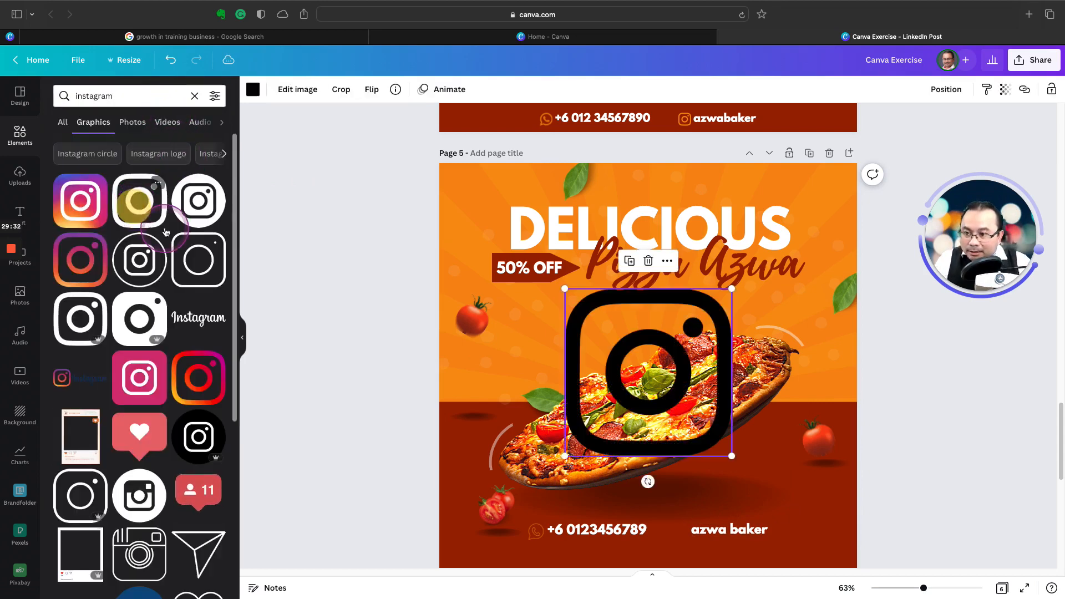
Step: Recolour the Instagram graphic bright orange and shrink it into a small icon directly before the "azwa baker" text
left_click(252, 89)
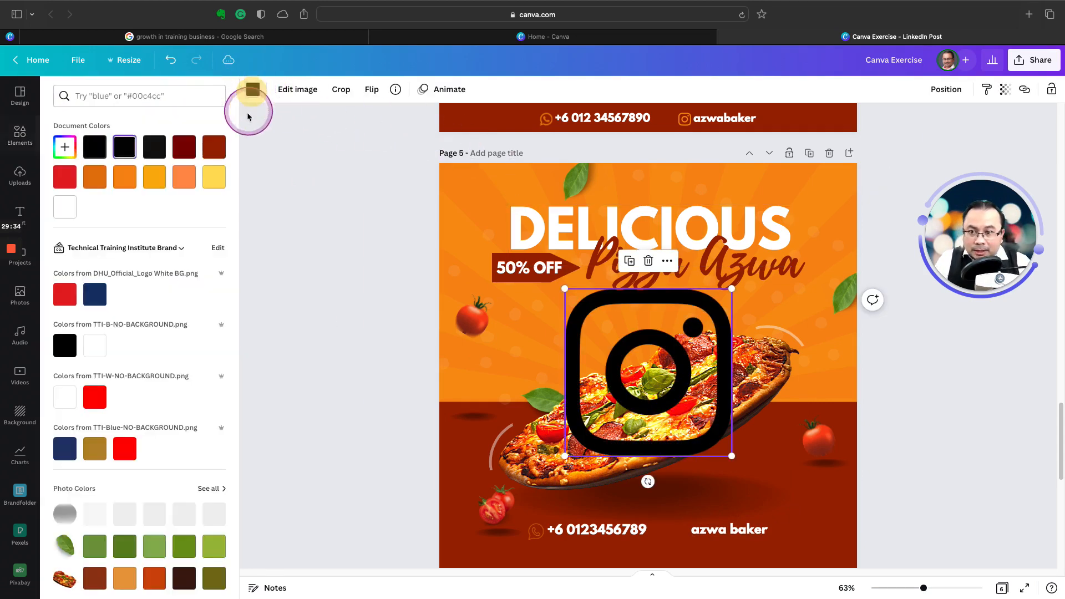
left_click(124, 176)
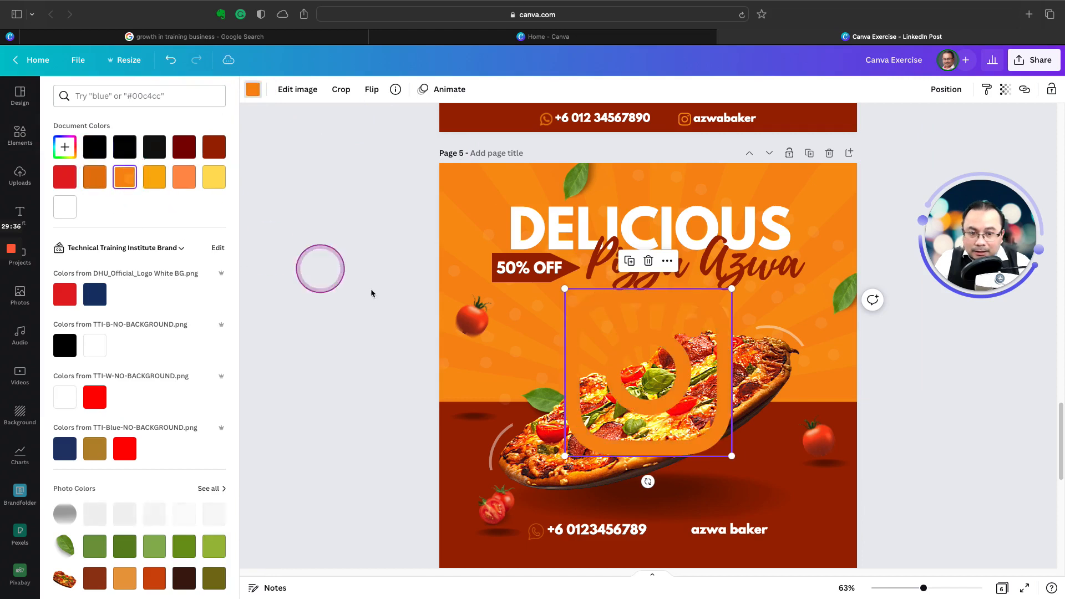
left_click_drag(564, 289, 684, 535)
left_click(946, 495)
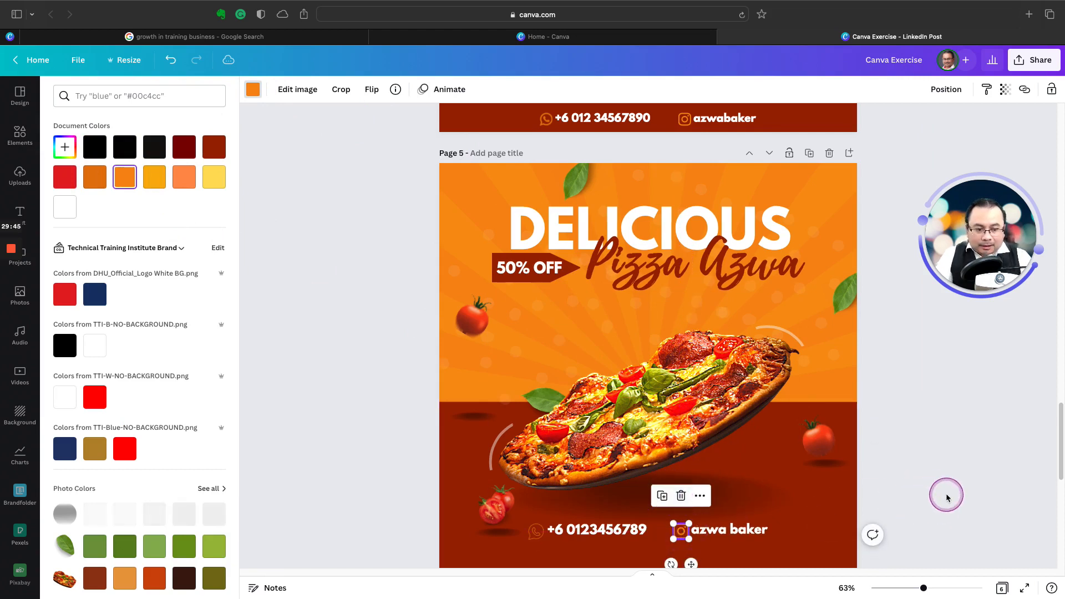
left_click(768, 498)
Step: Align the WhatsApp icon with its phone number and the Instagram icon with the "azwa baker" text along their vertical middles
left_click(536, 531)
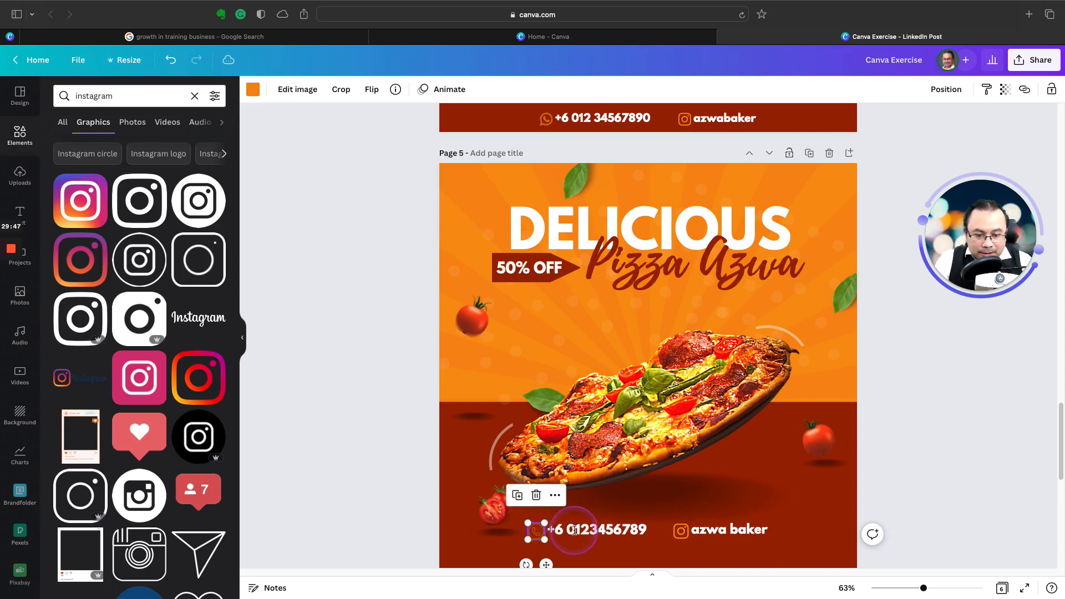
left_click(576, 531)
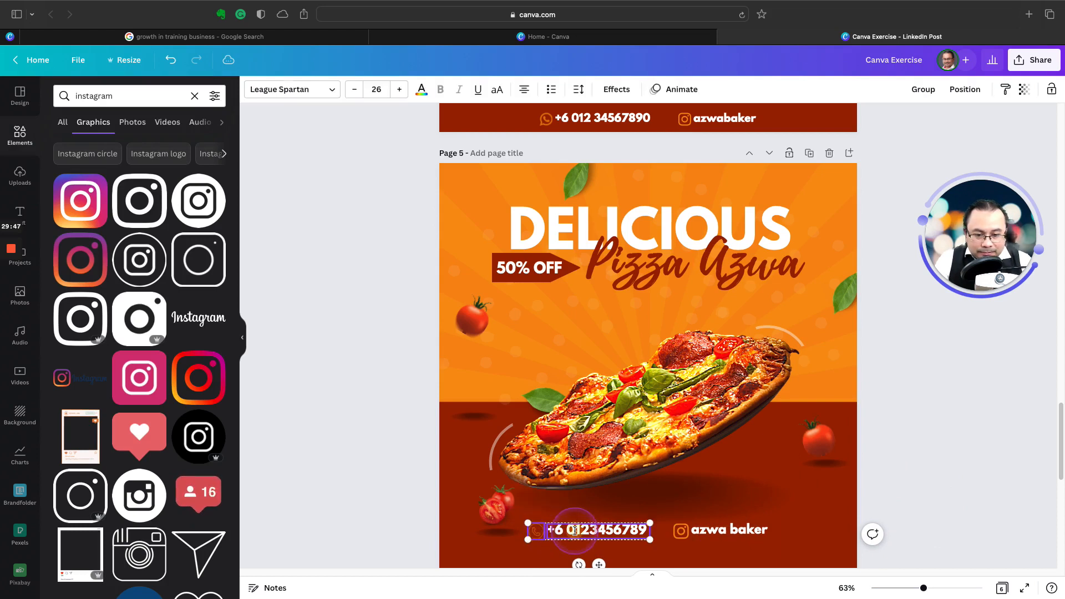
left_click(950, 97)
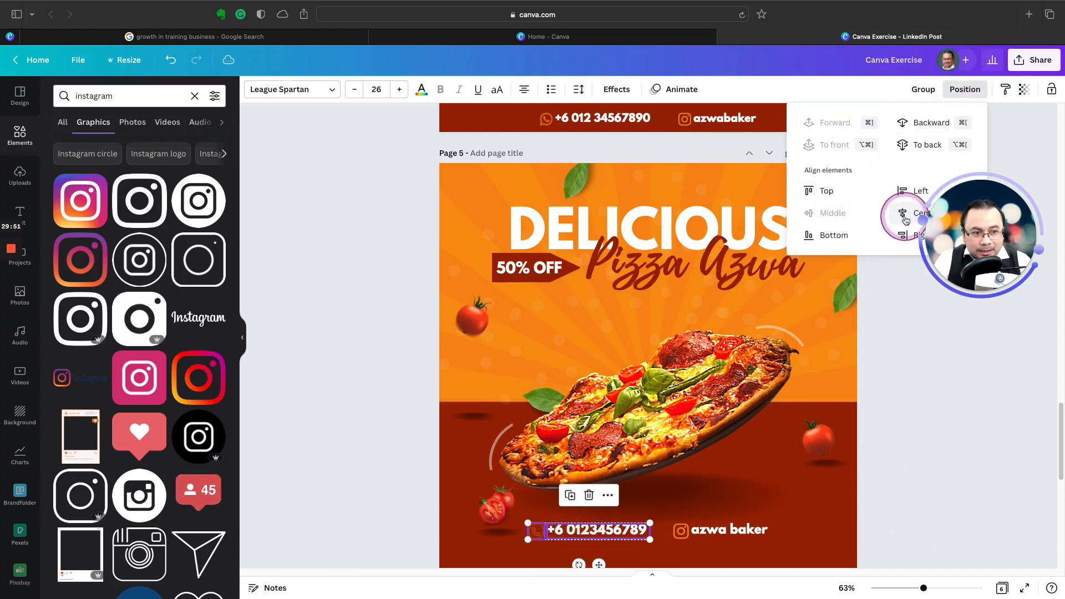
left_click(917, 373)
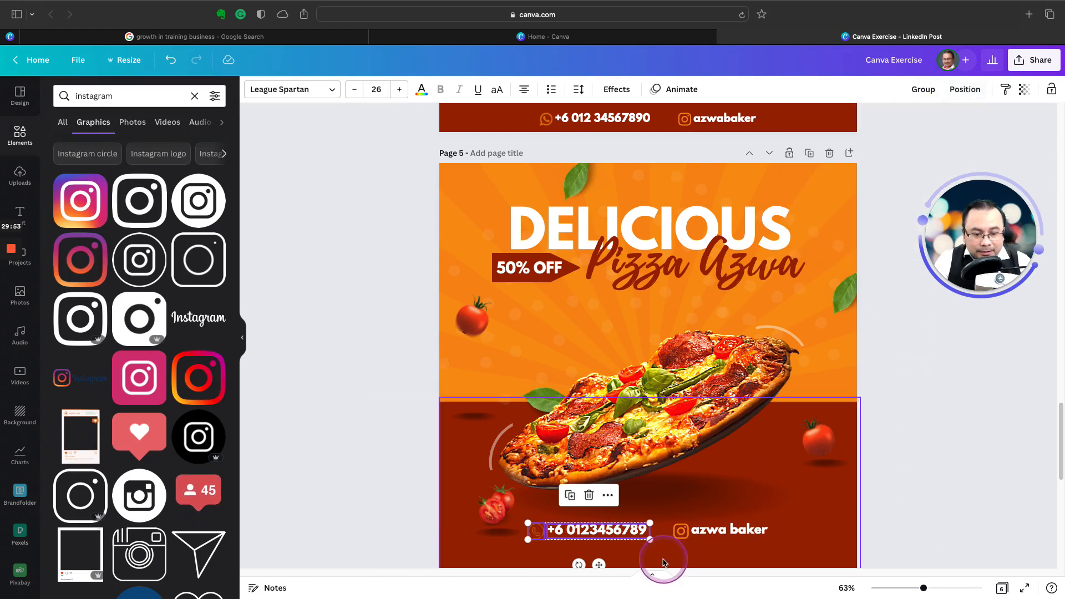
left_click(681, 531)
left_click(716, 530, "shift")
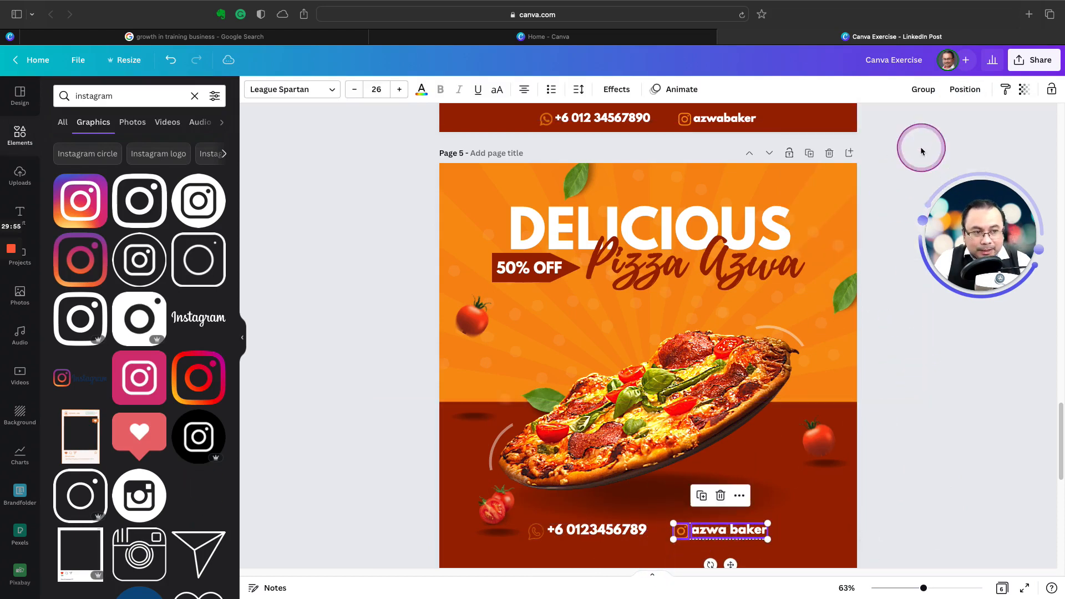
left_click(963, 89)
left_click(832, 213)
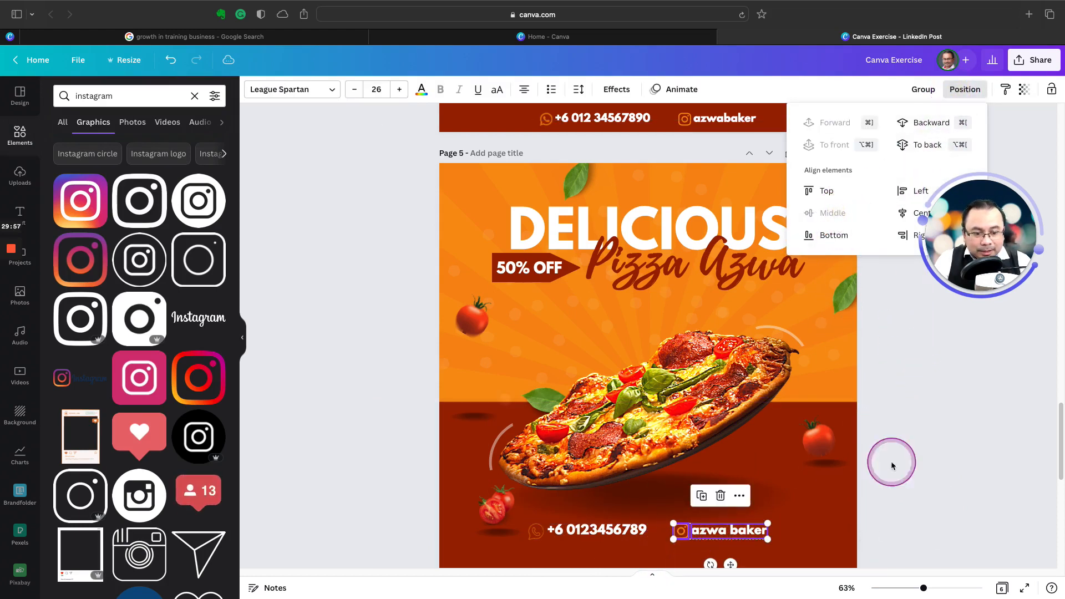
Step: Group the WhatsApp icon with its phone number, and group the Instagram icon with the "azwa baker" text on page 5
left_click(887, 494)
left_click(915, 516)
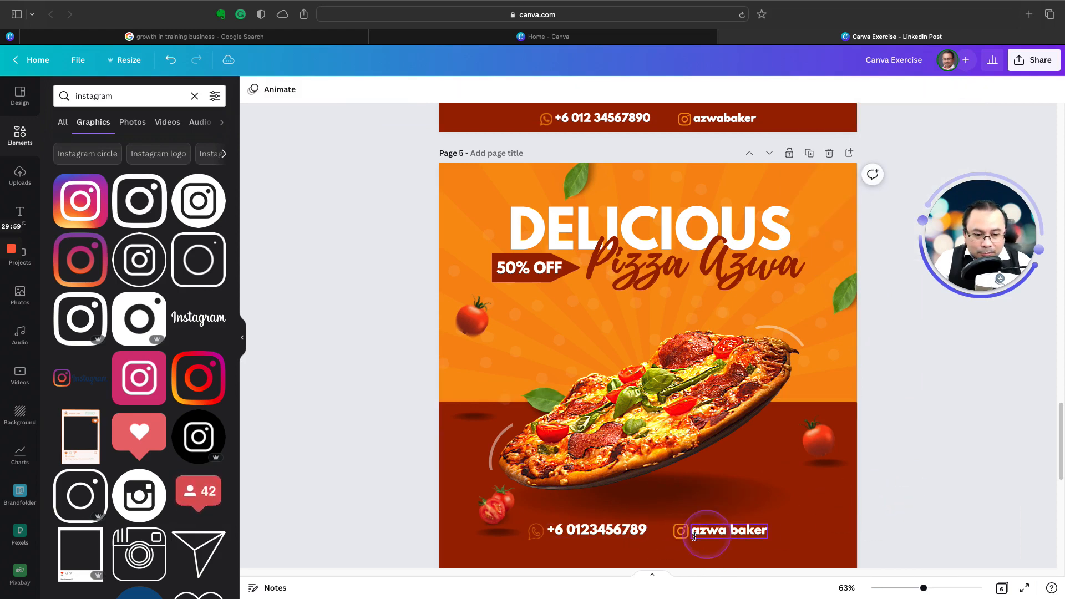
left_click(536, 532)
left_click(577, 531, "shift")
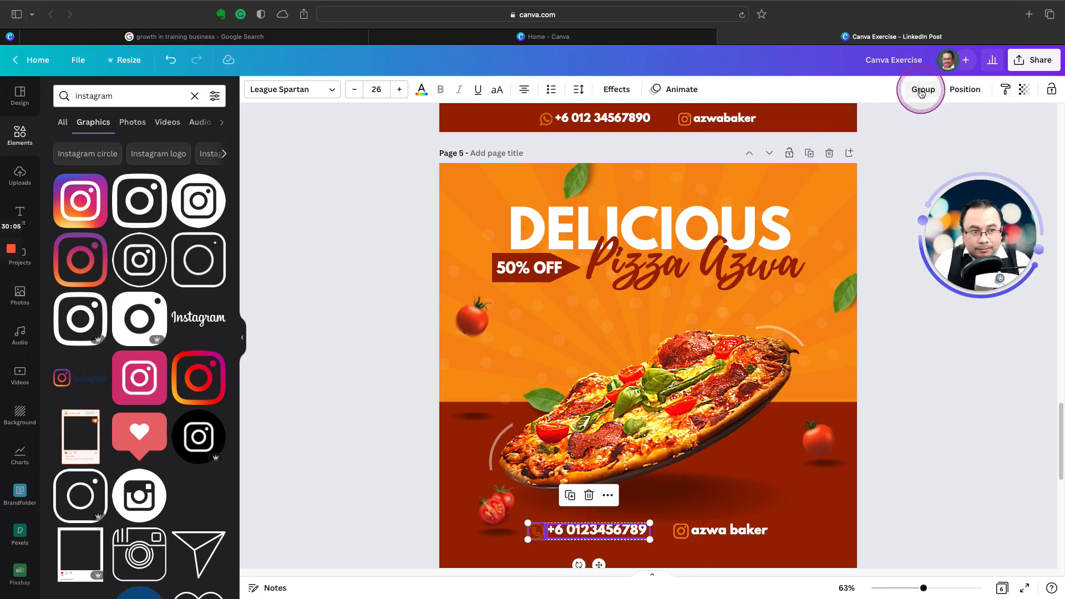
left_click(942, 89)
left_click(681, 531)
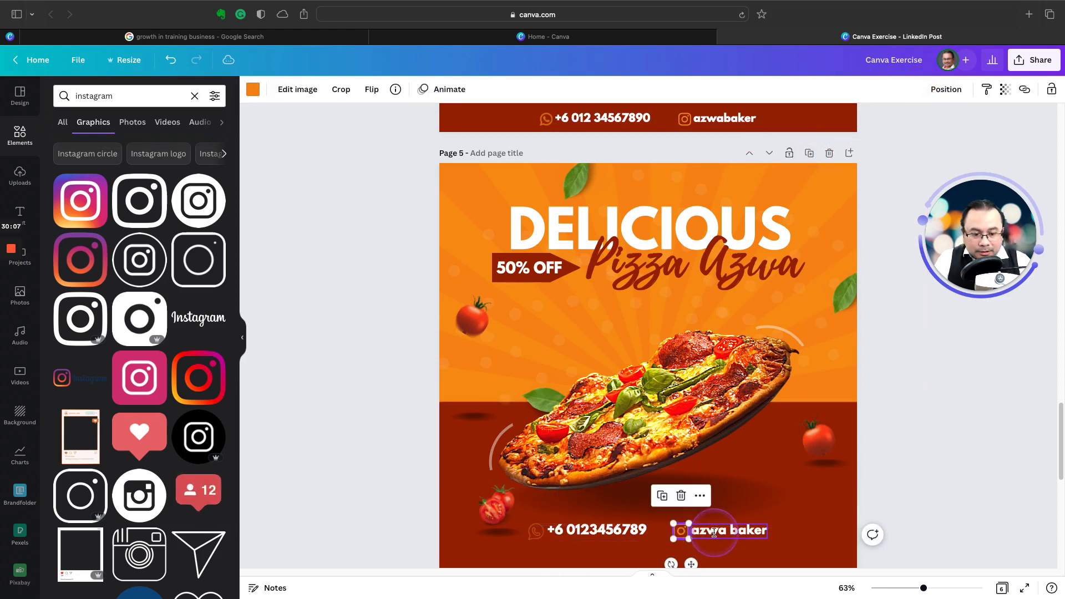
left_click(720, 529, "shift")
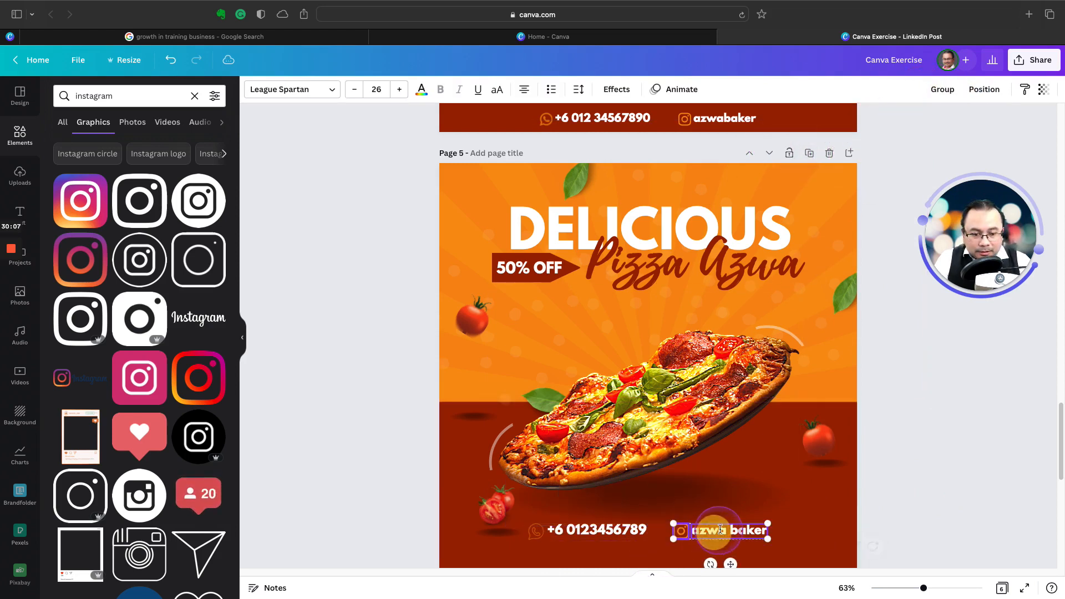
left_click(932, 90)
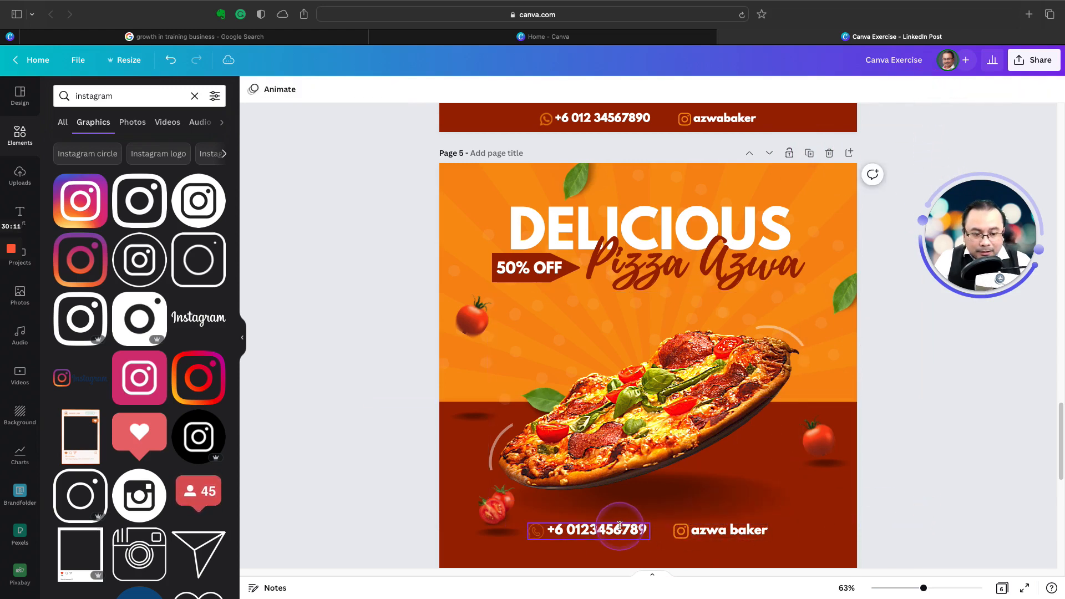
Step: Select the WhatsApp and Instagram contact groups together and shift them slightly left along their row beneath the pizza
left_click(599, 530)
left_click(716, 530, "shift")
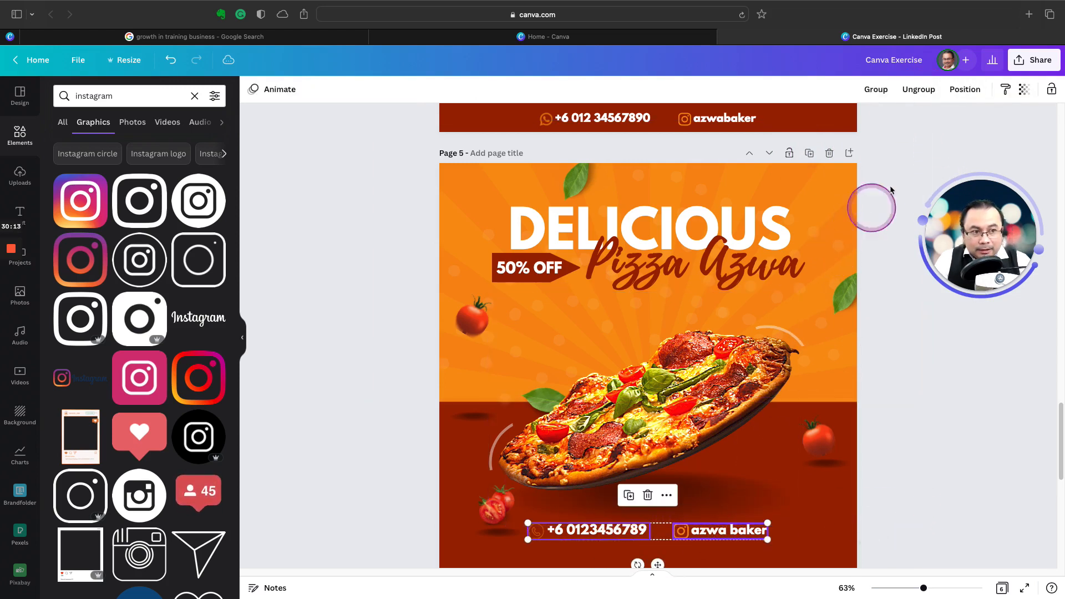
left_click(964, 91)
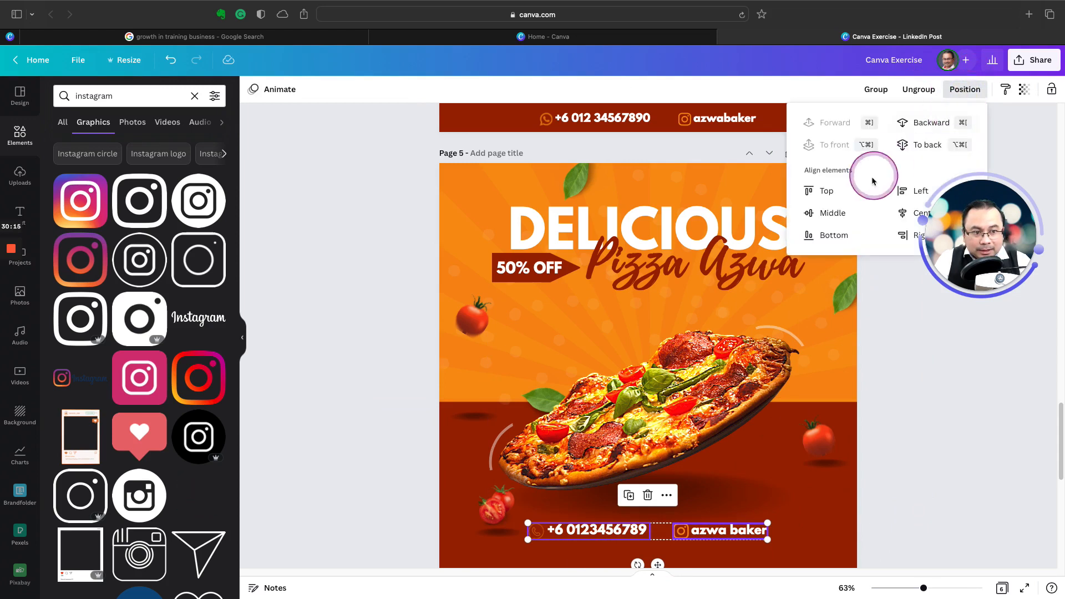
left_click_drag(964, 215, 979, 311)
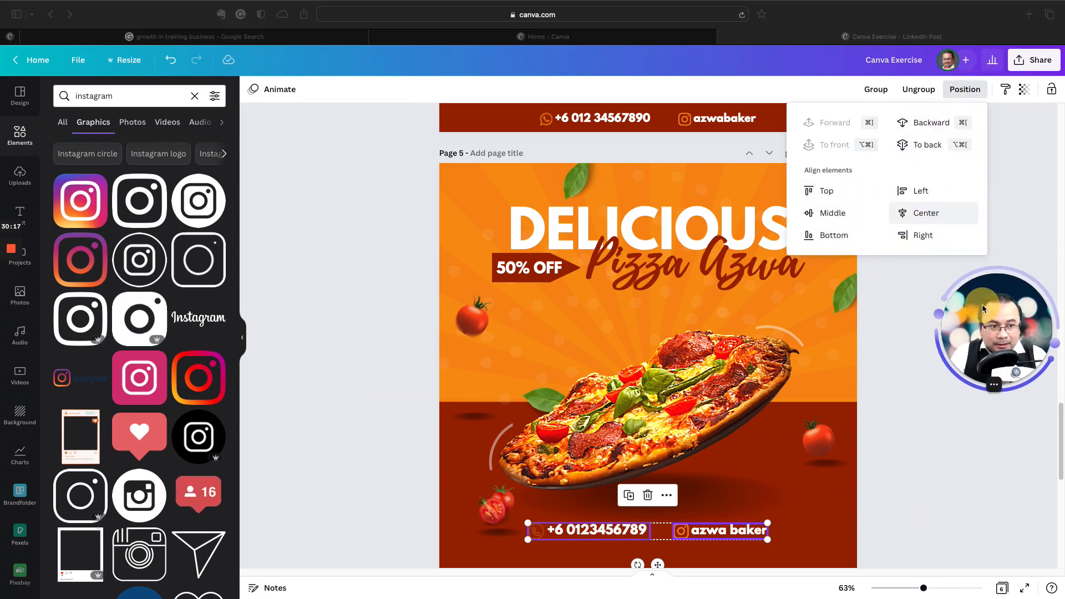
left_click(889, 347)
left_click_drag(696, 538, 692, 532)
left_click(914, 507)
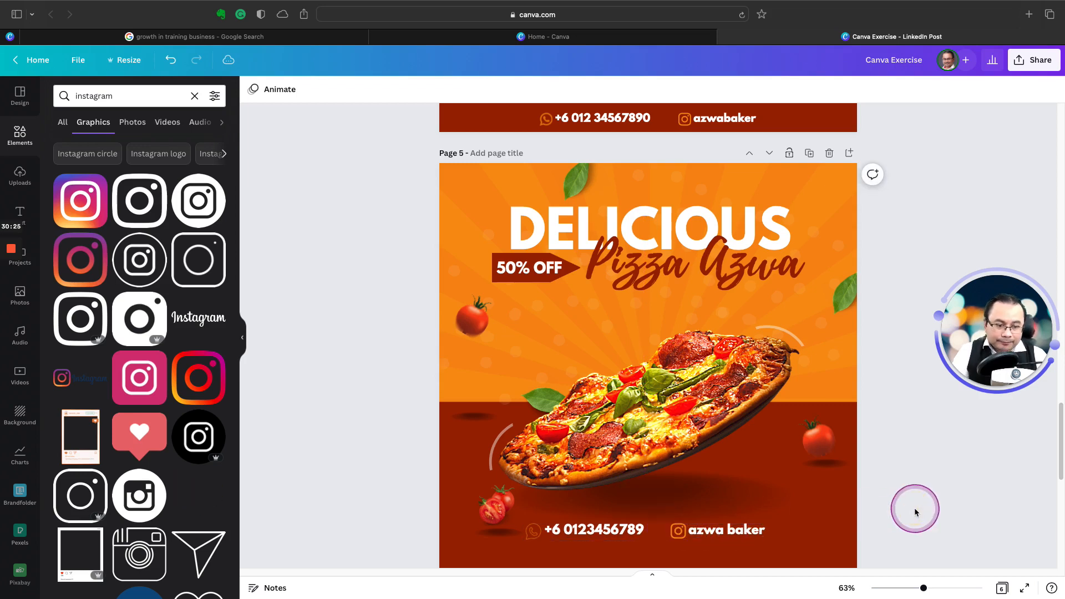
left_click(877, 460)
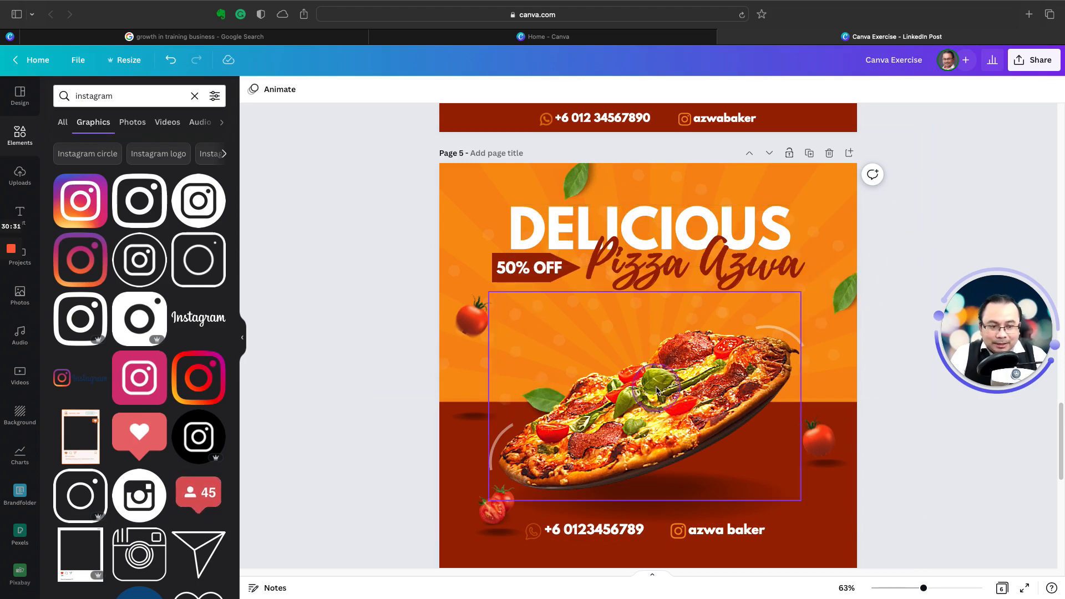
scroll(668, 390, "up", 10)
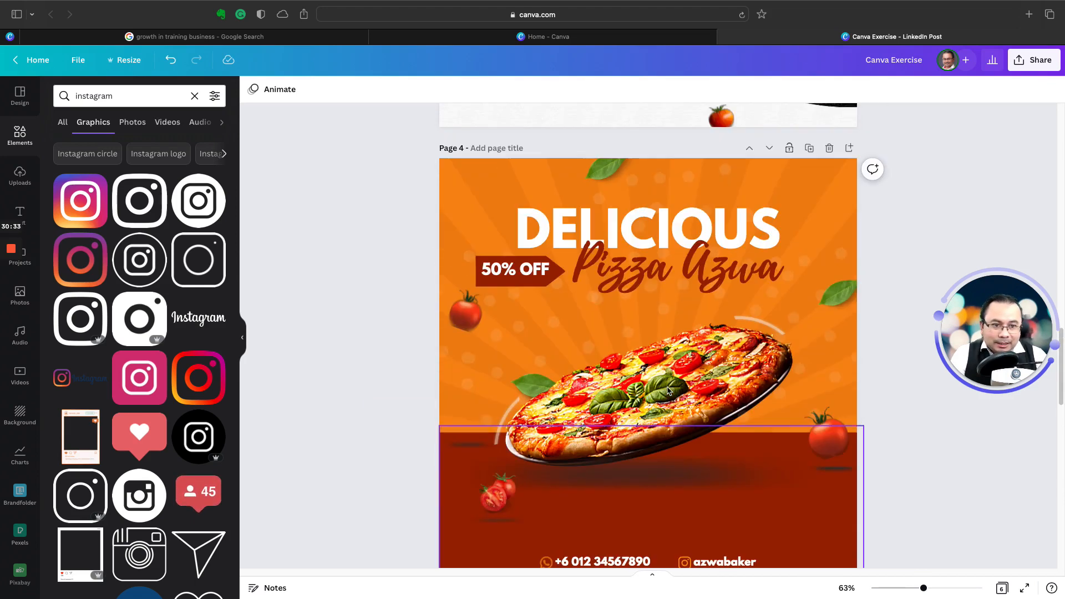
scroll(668, 391, "down", 8)
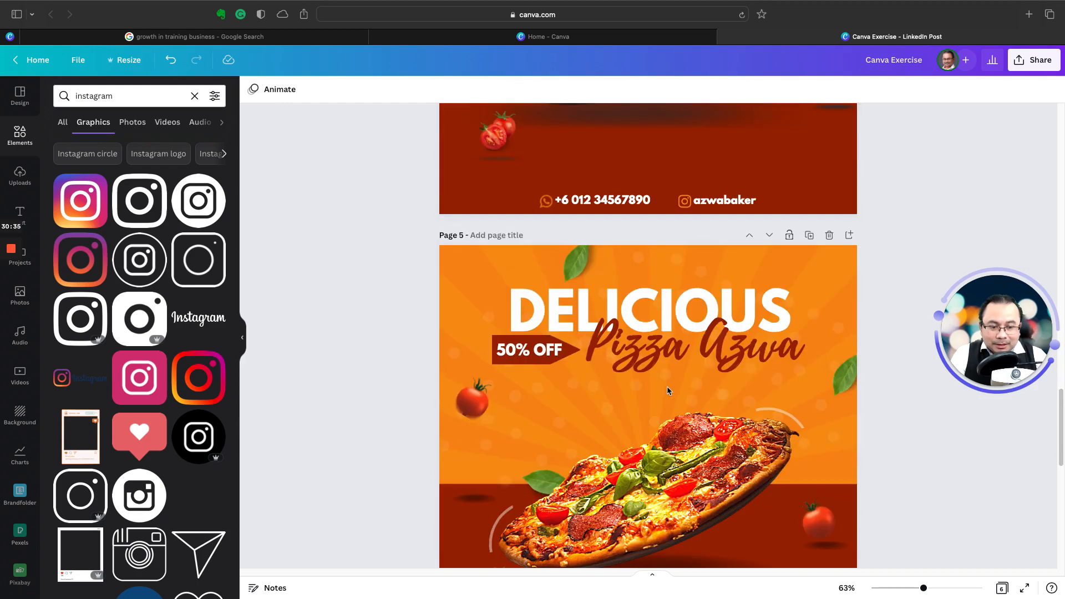
scroll(668, 390, "down", 4)
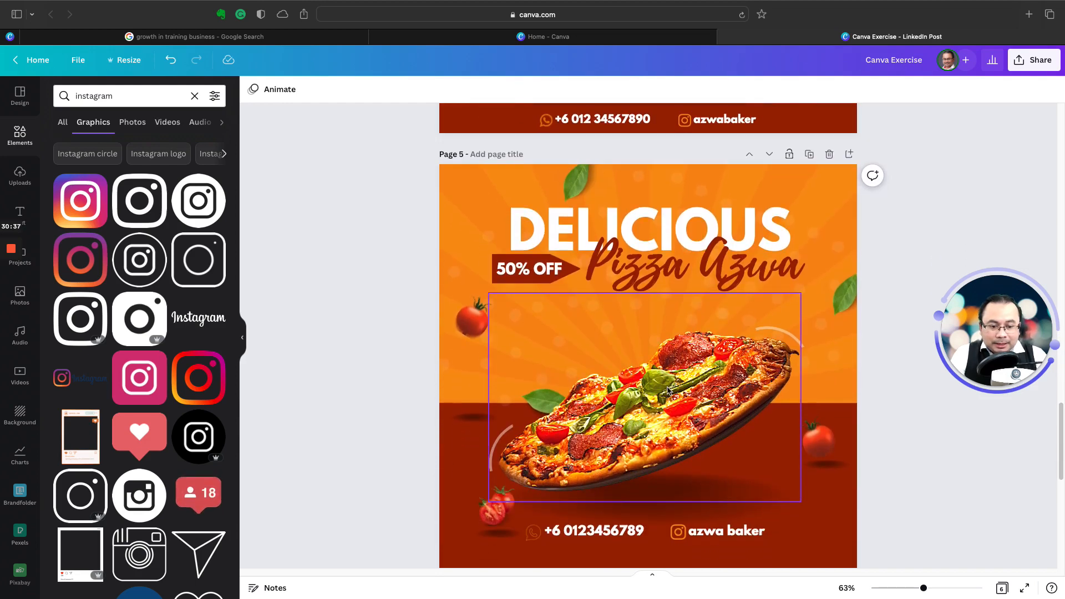